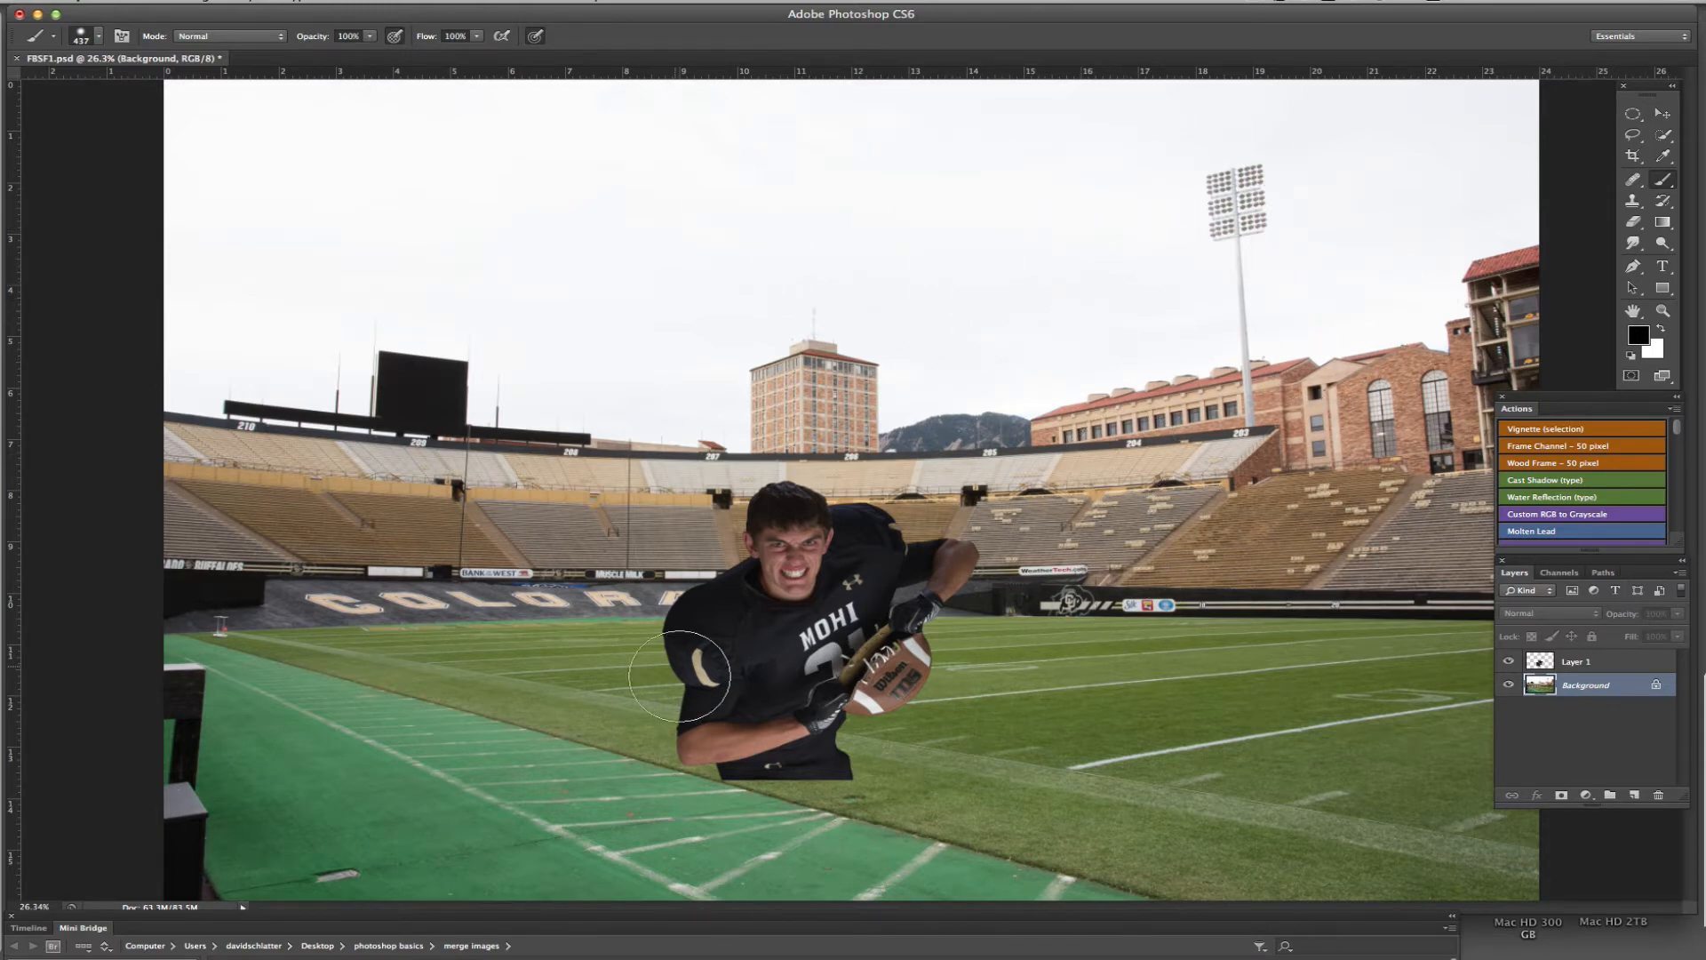
Step: Hide the football player's layer and duplicate the Background layer
click(1510, 661)
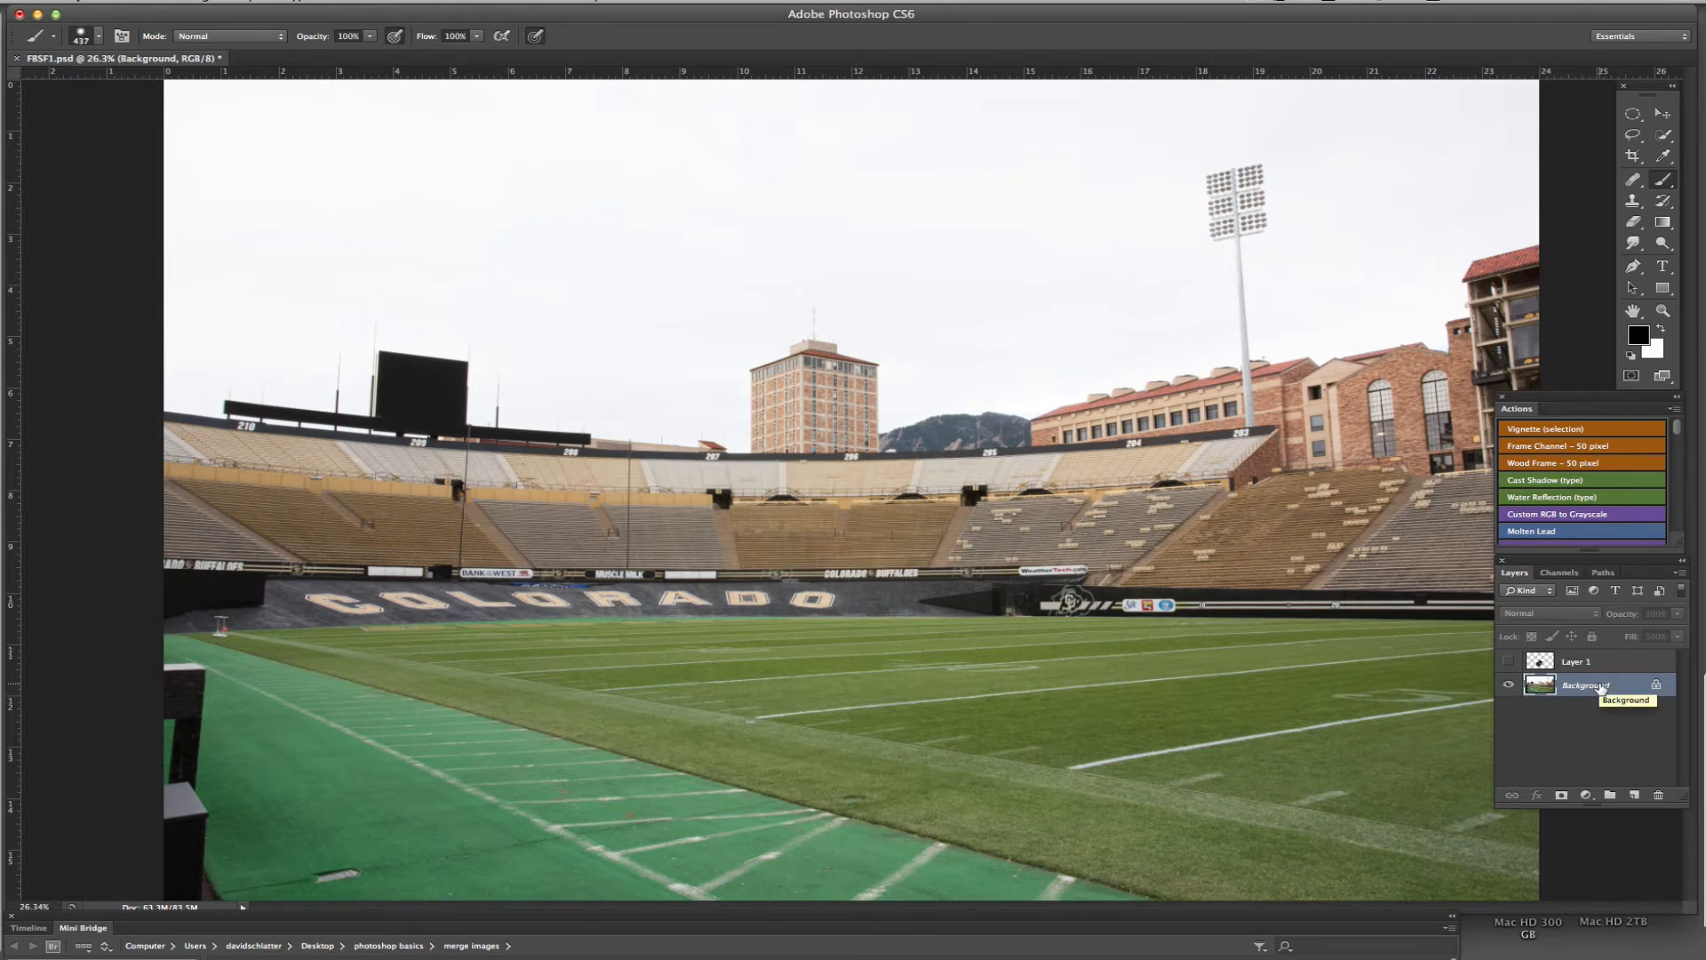
key(super+j)
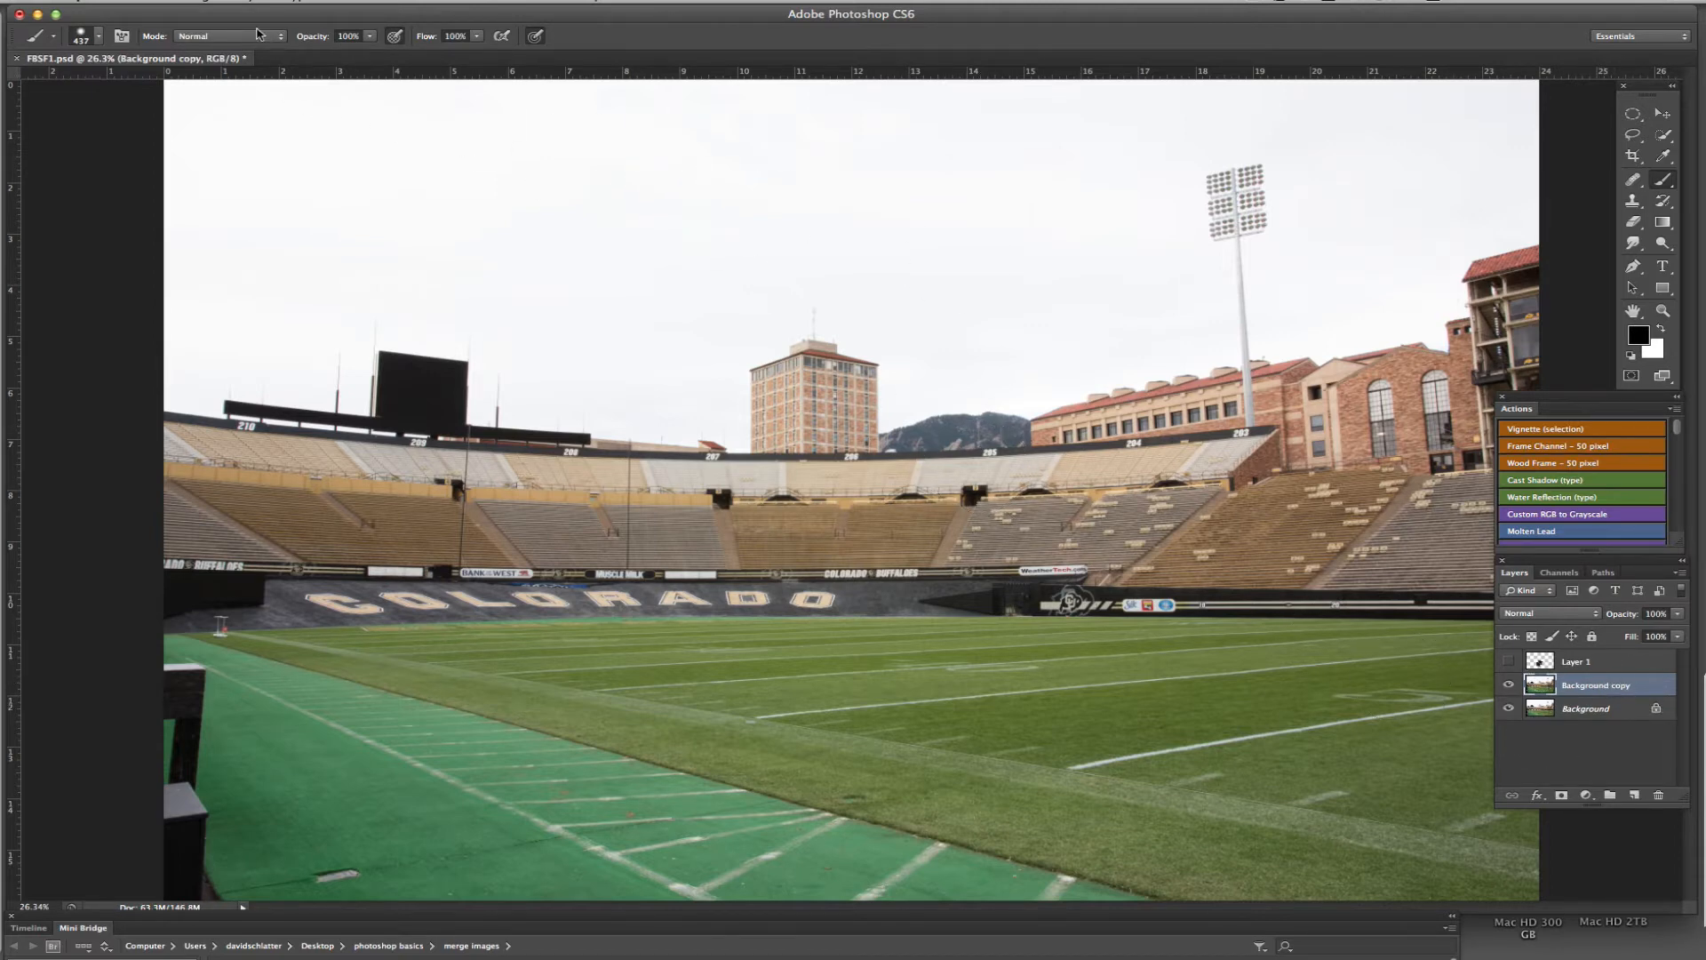
Step: Darken the background copy with Brightness/Contrast, using brightness -150 and contrast -50
click(192, 3)
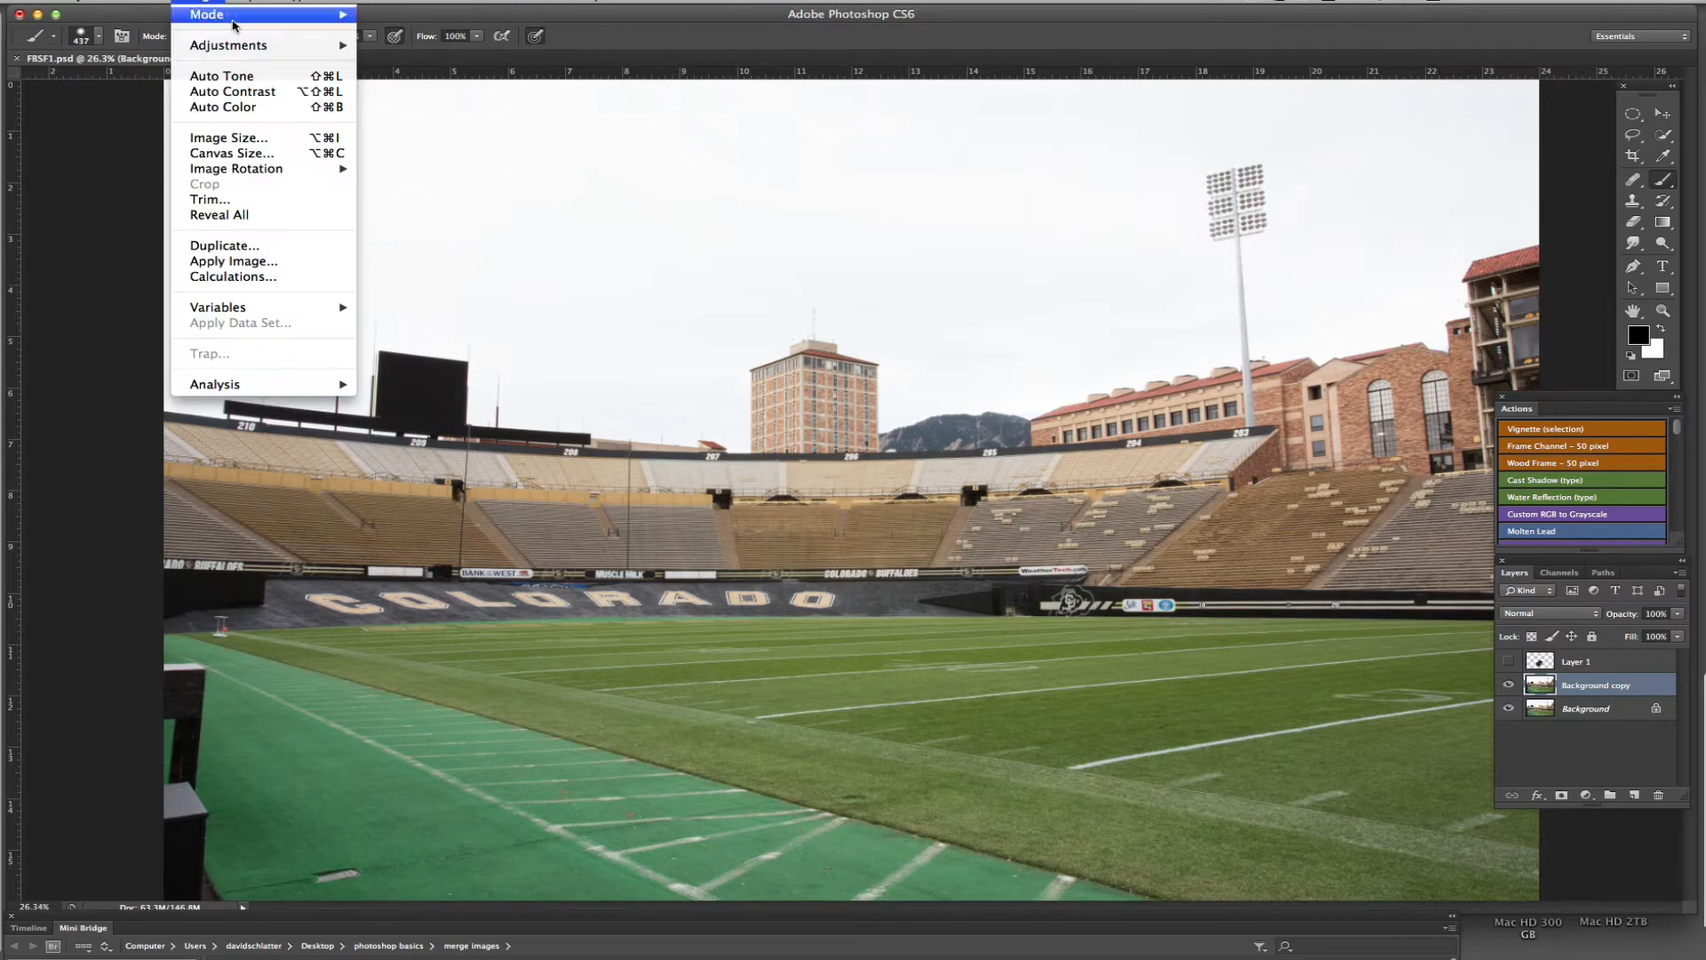
mouse_move(309, 48)
click(424, 51)
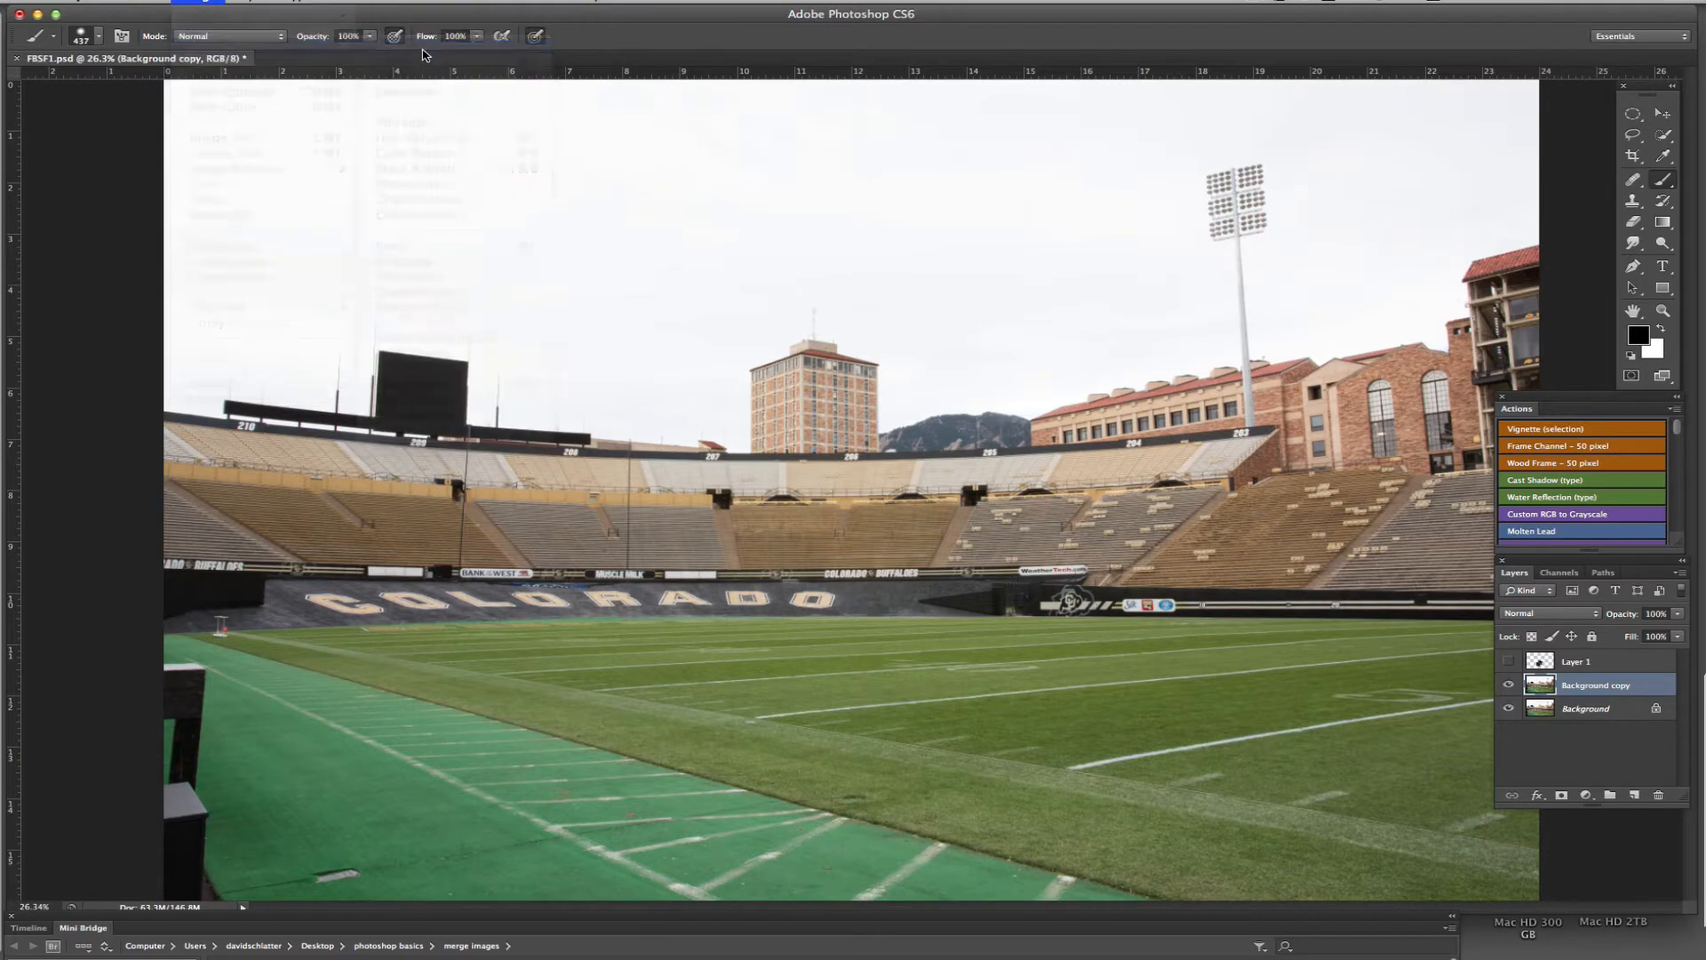
drag(1274, 590, 1181, 588)
drag(1272, 627, 1186, 629)
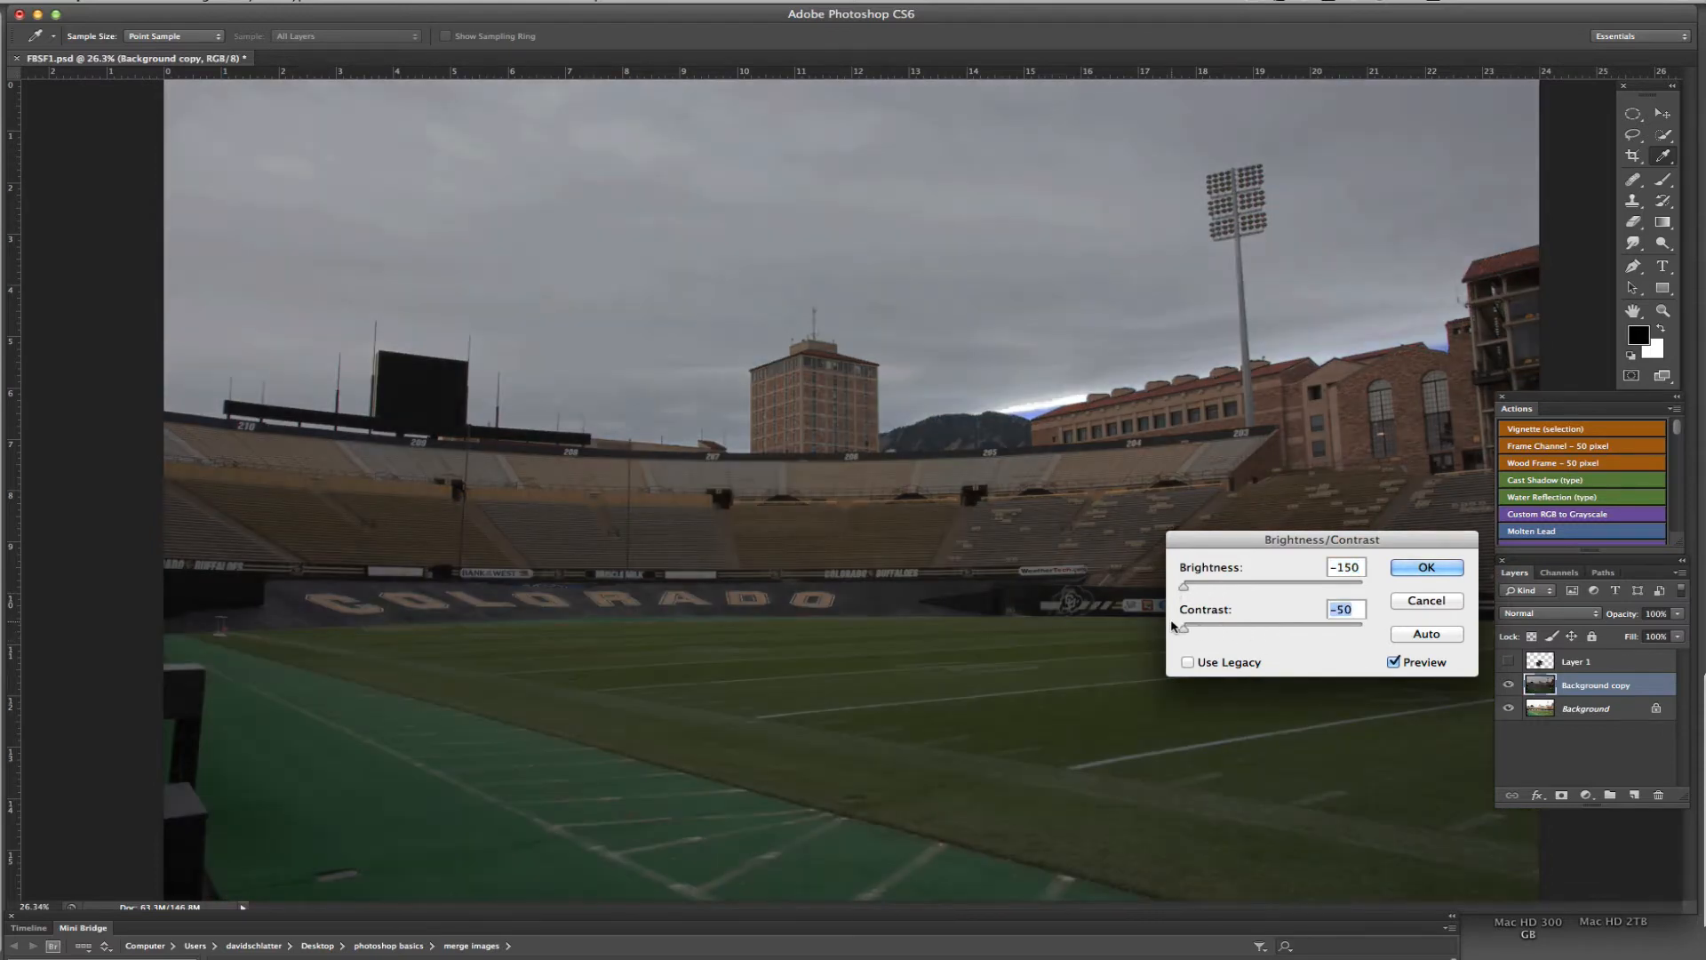
click(1424, 567)
key(b)
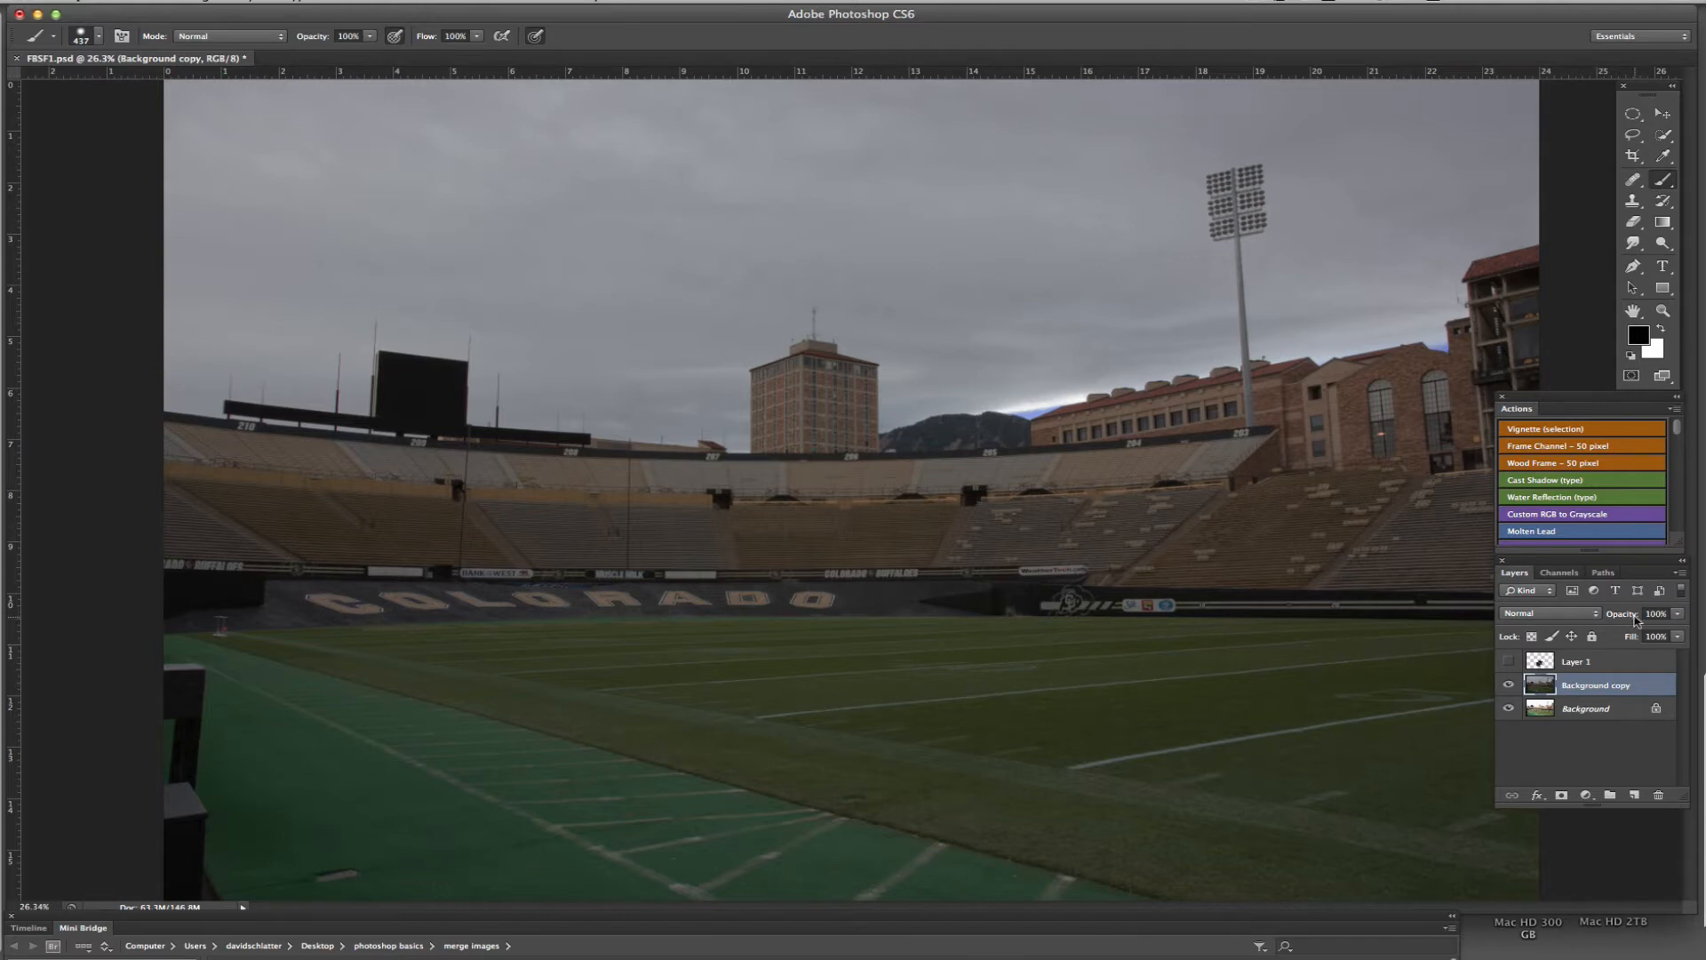
Step: Lower the darkened background copy's opacity to 71% and rename the layer "dark background"
click(1619, 724)
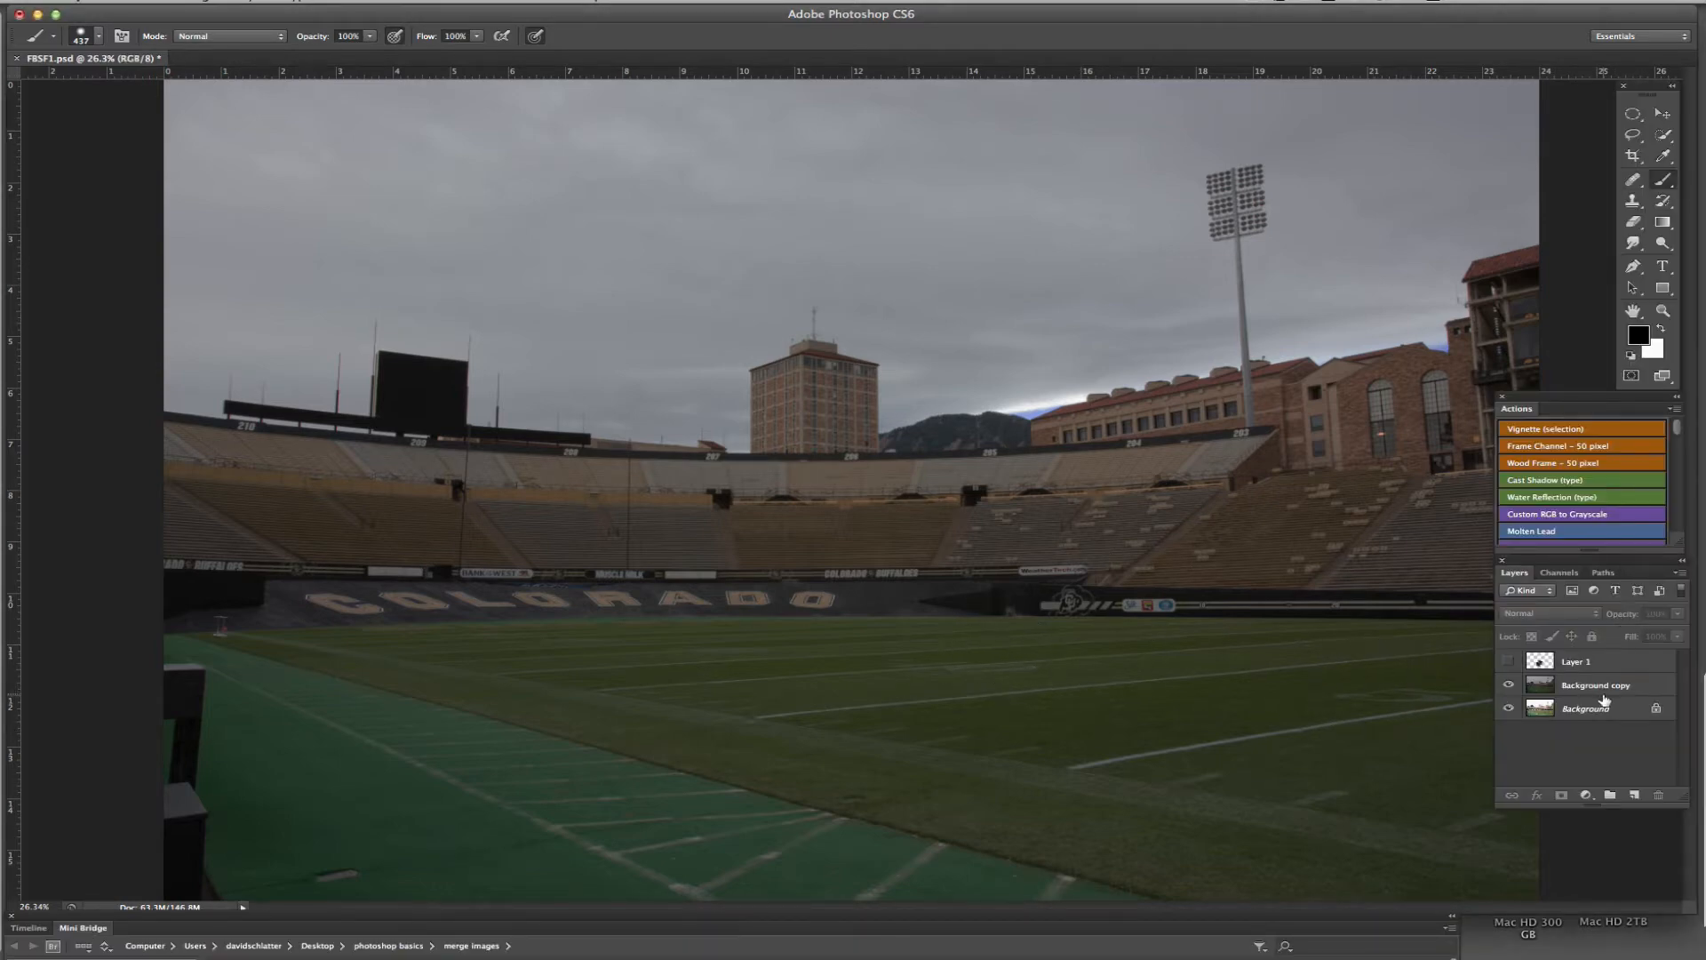
click(1605, 686)
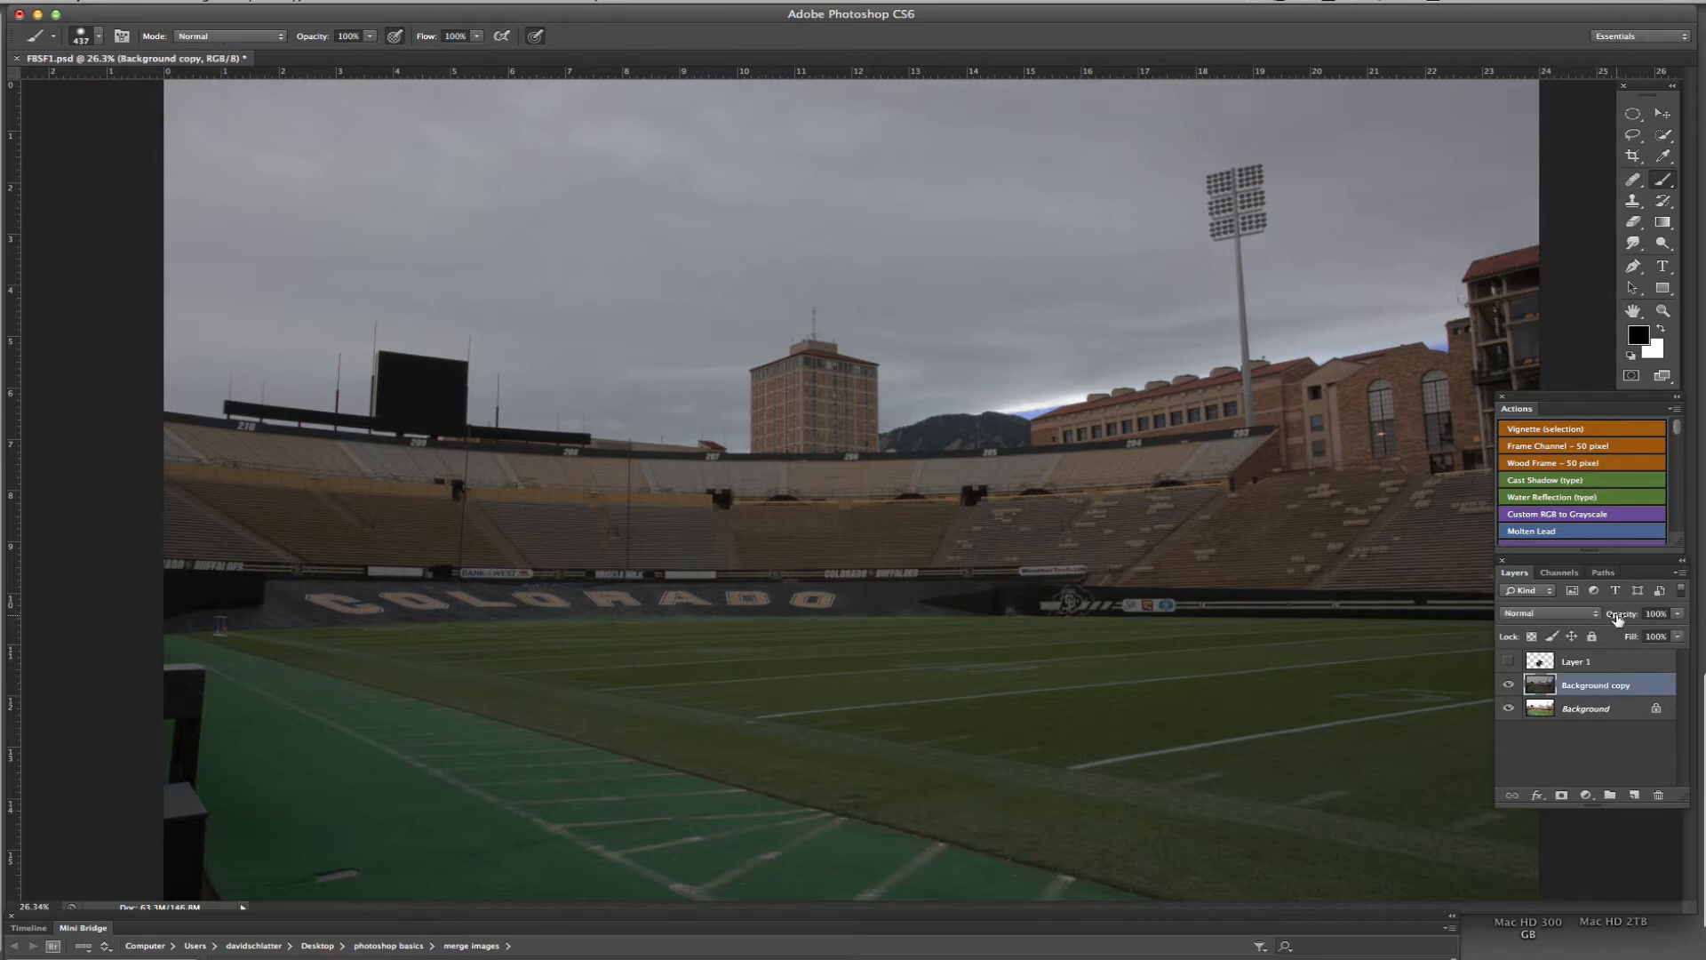
drag(1618, 619, 1628, 620)
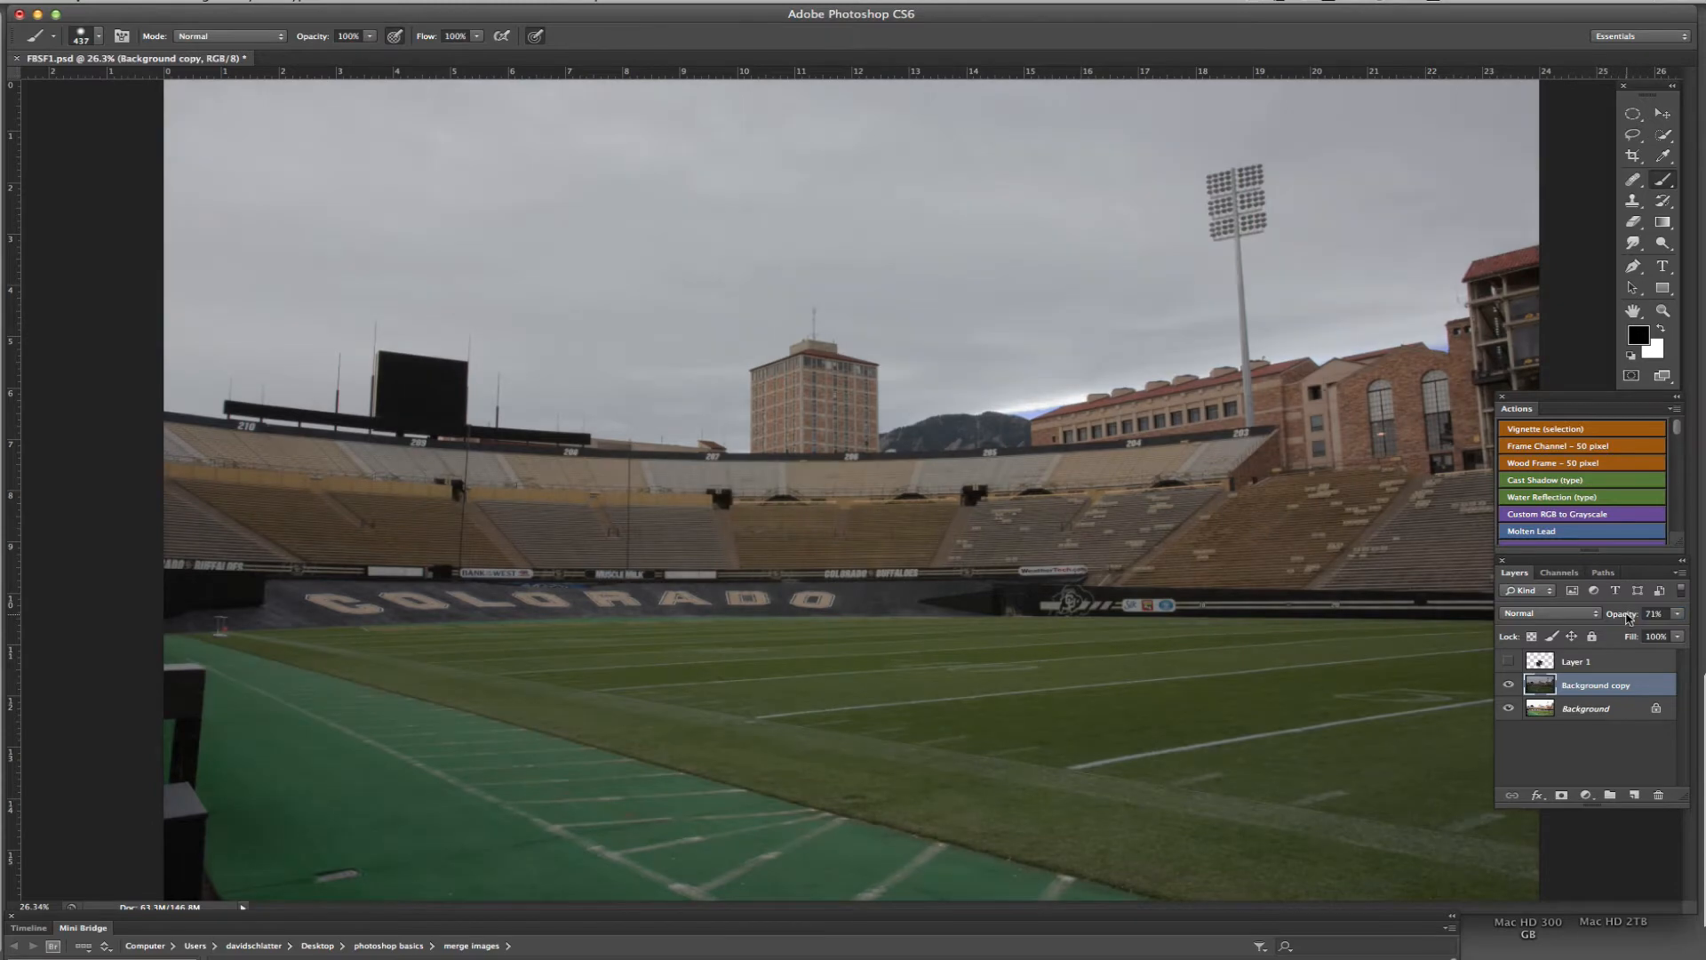
double_click(1585, 685)
text(dark backgroun)
key(Return)
Step: Duplicate the dark background layer and rename the duplicate "light ray"
key(super+j)
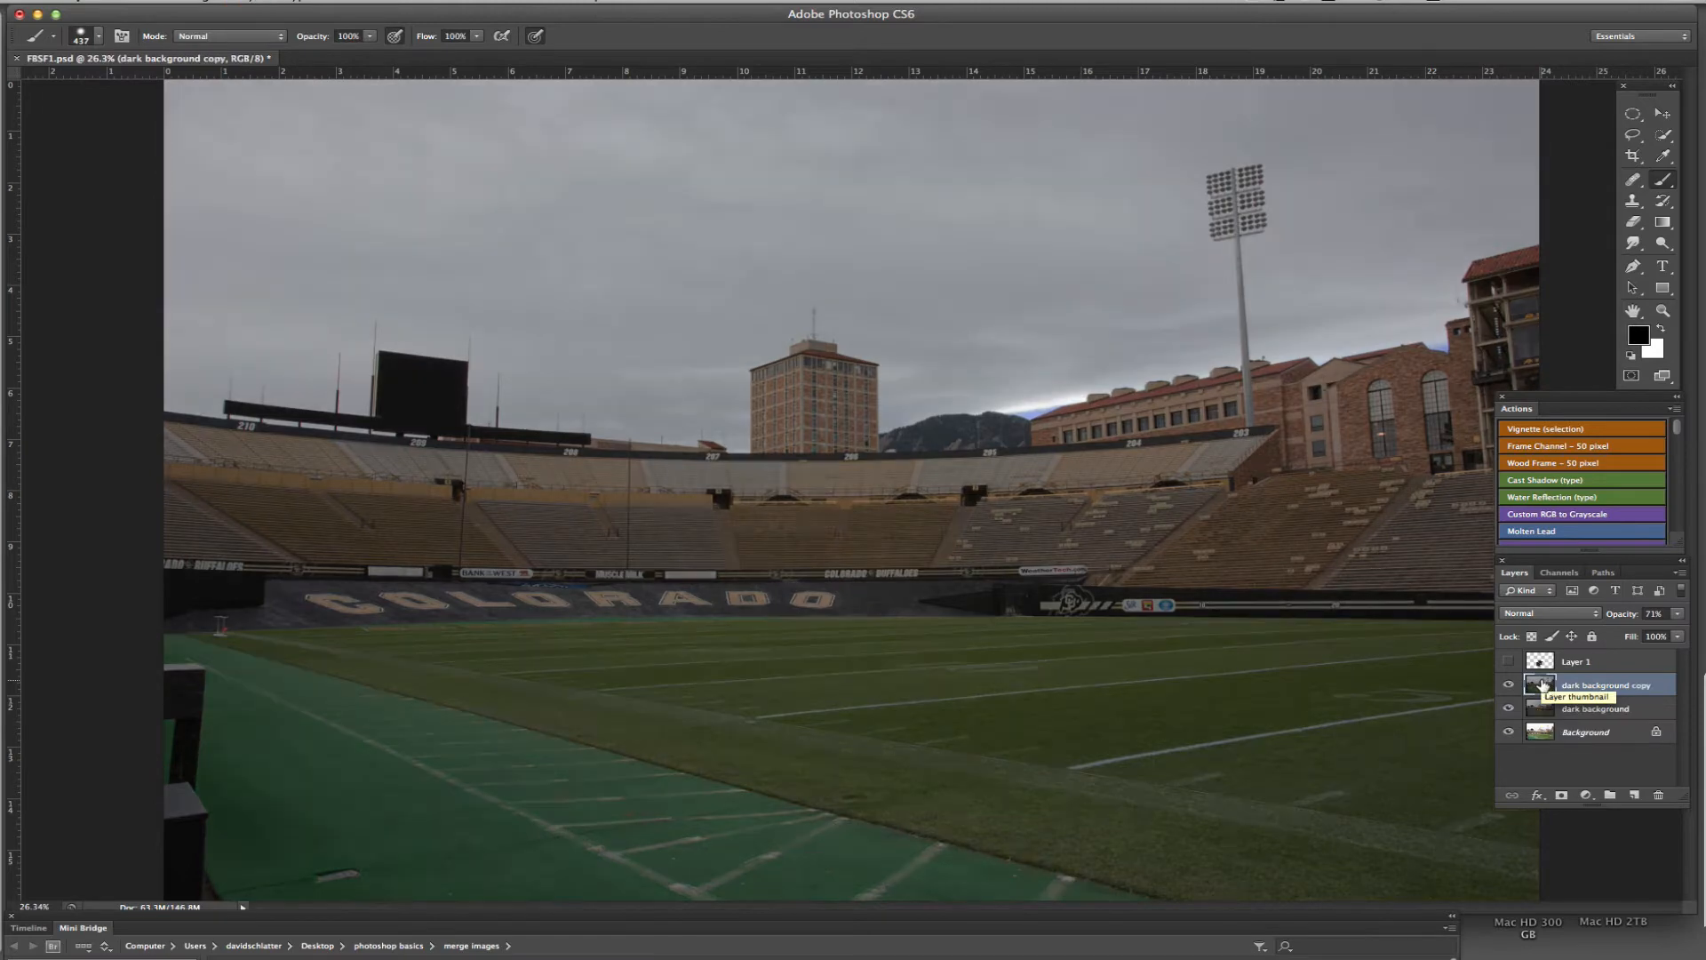
double_click(1597, 685)
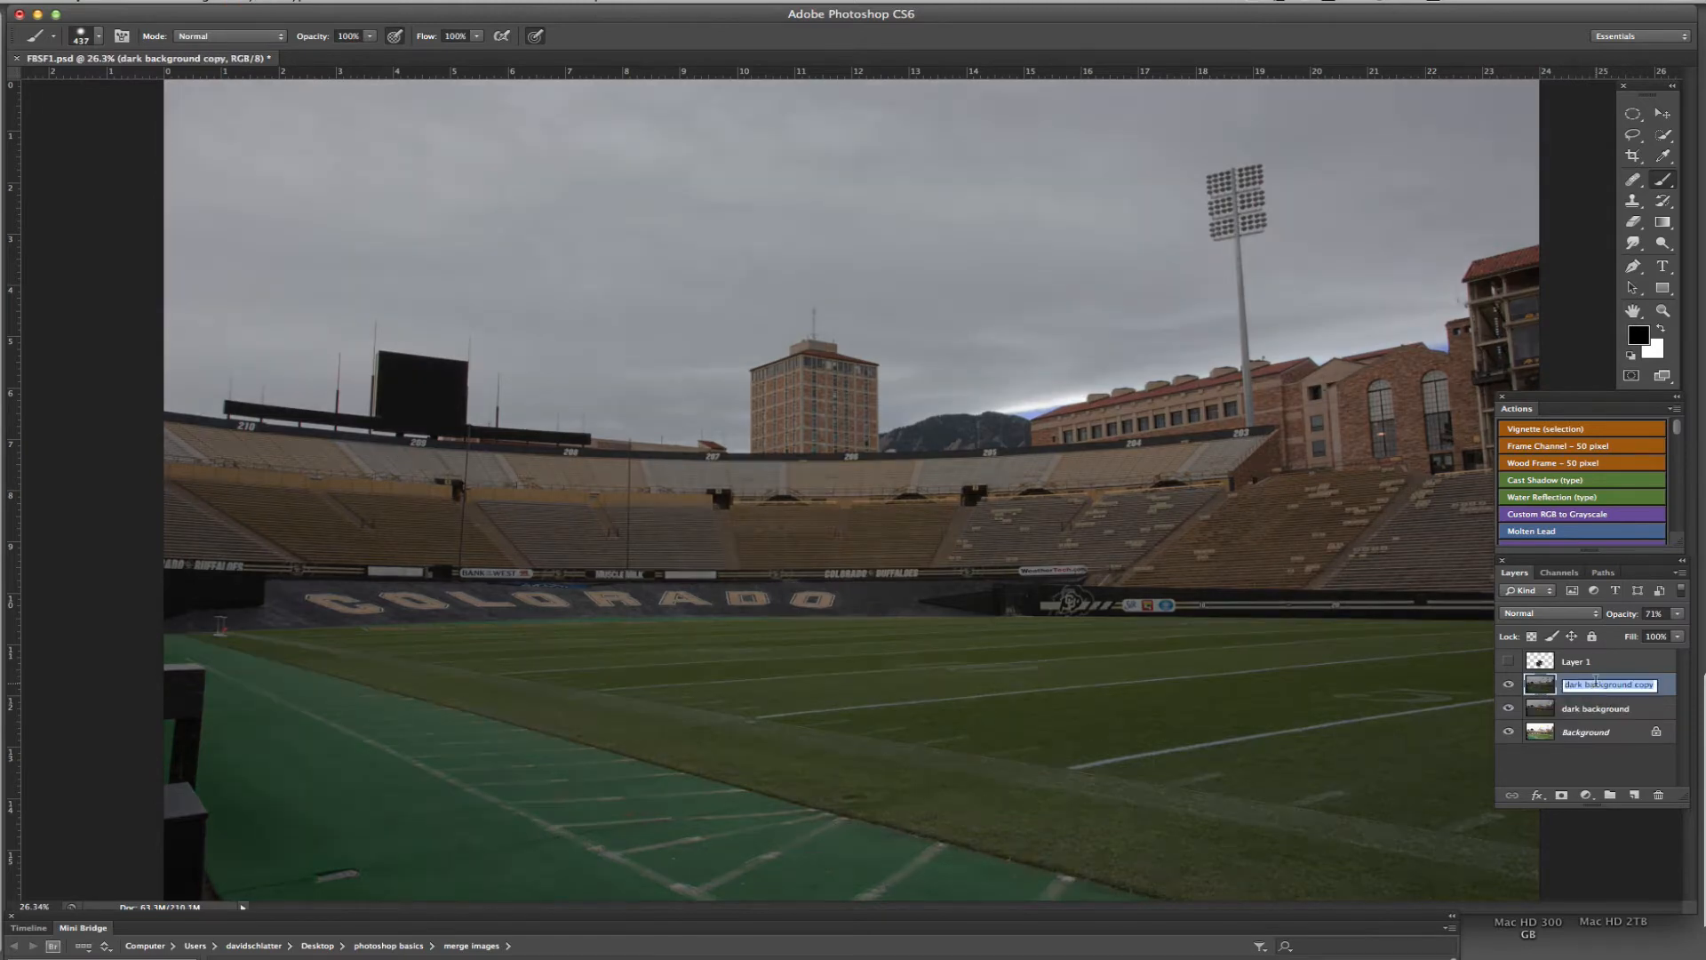
text(light ray)
key(Return)
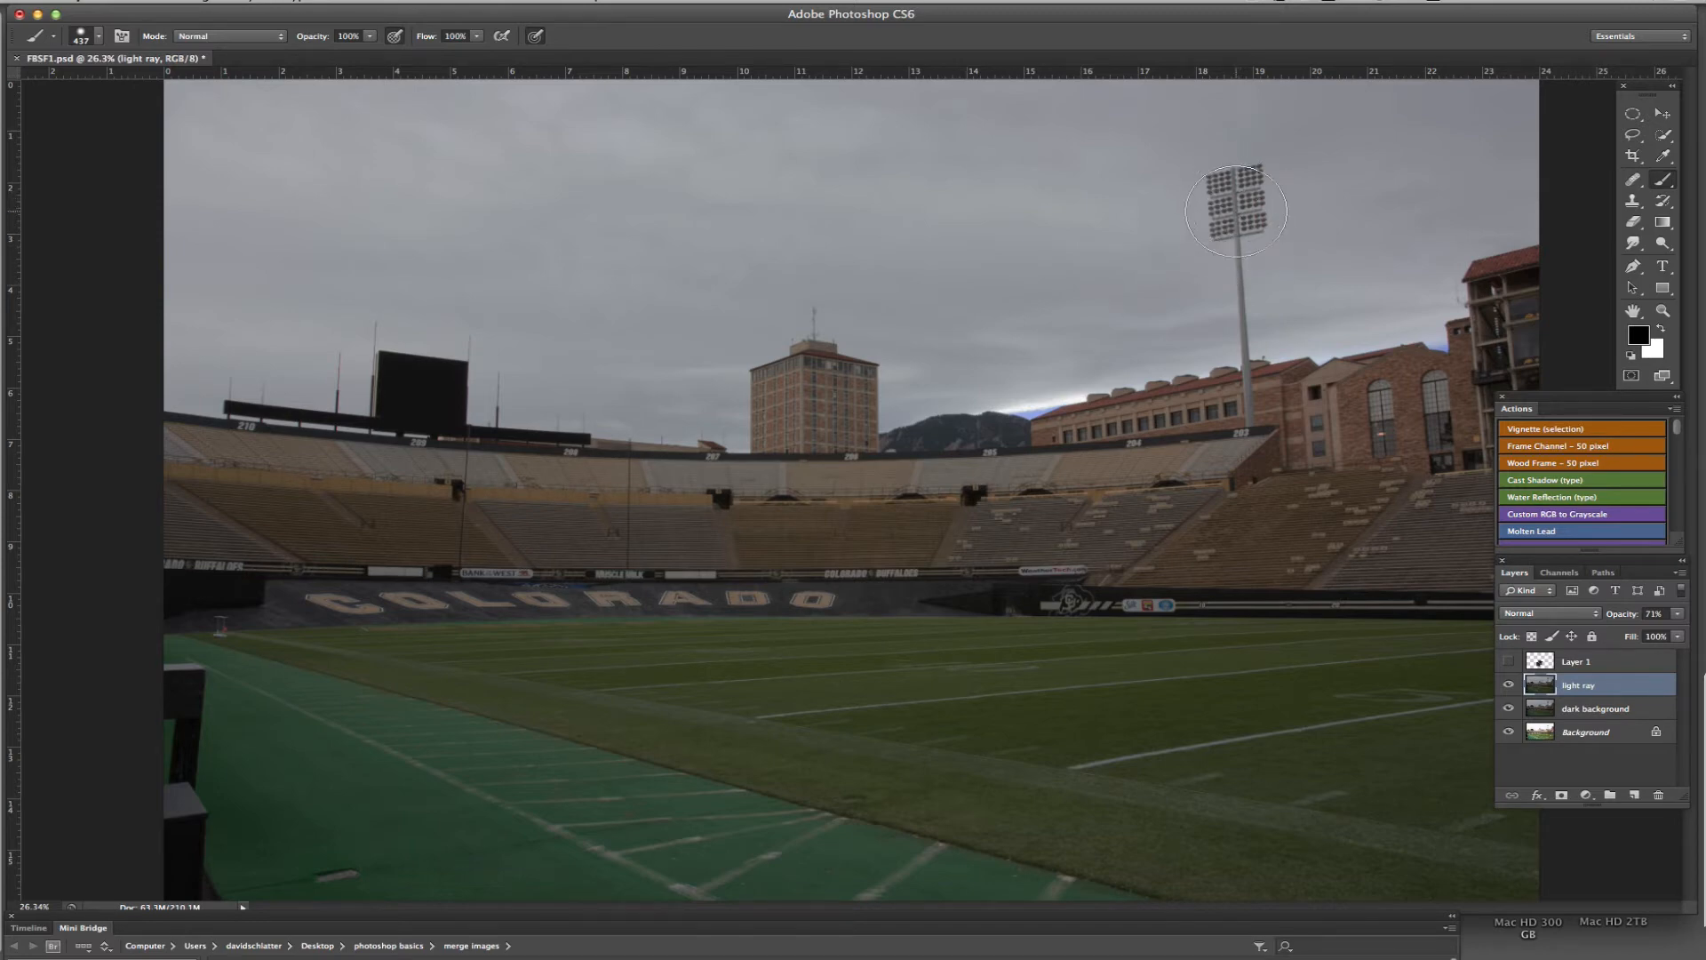
Step: Preview the football player against the darkened stadium and hide his layer again
click(1508, 663)
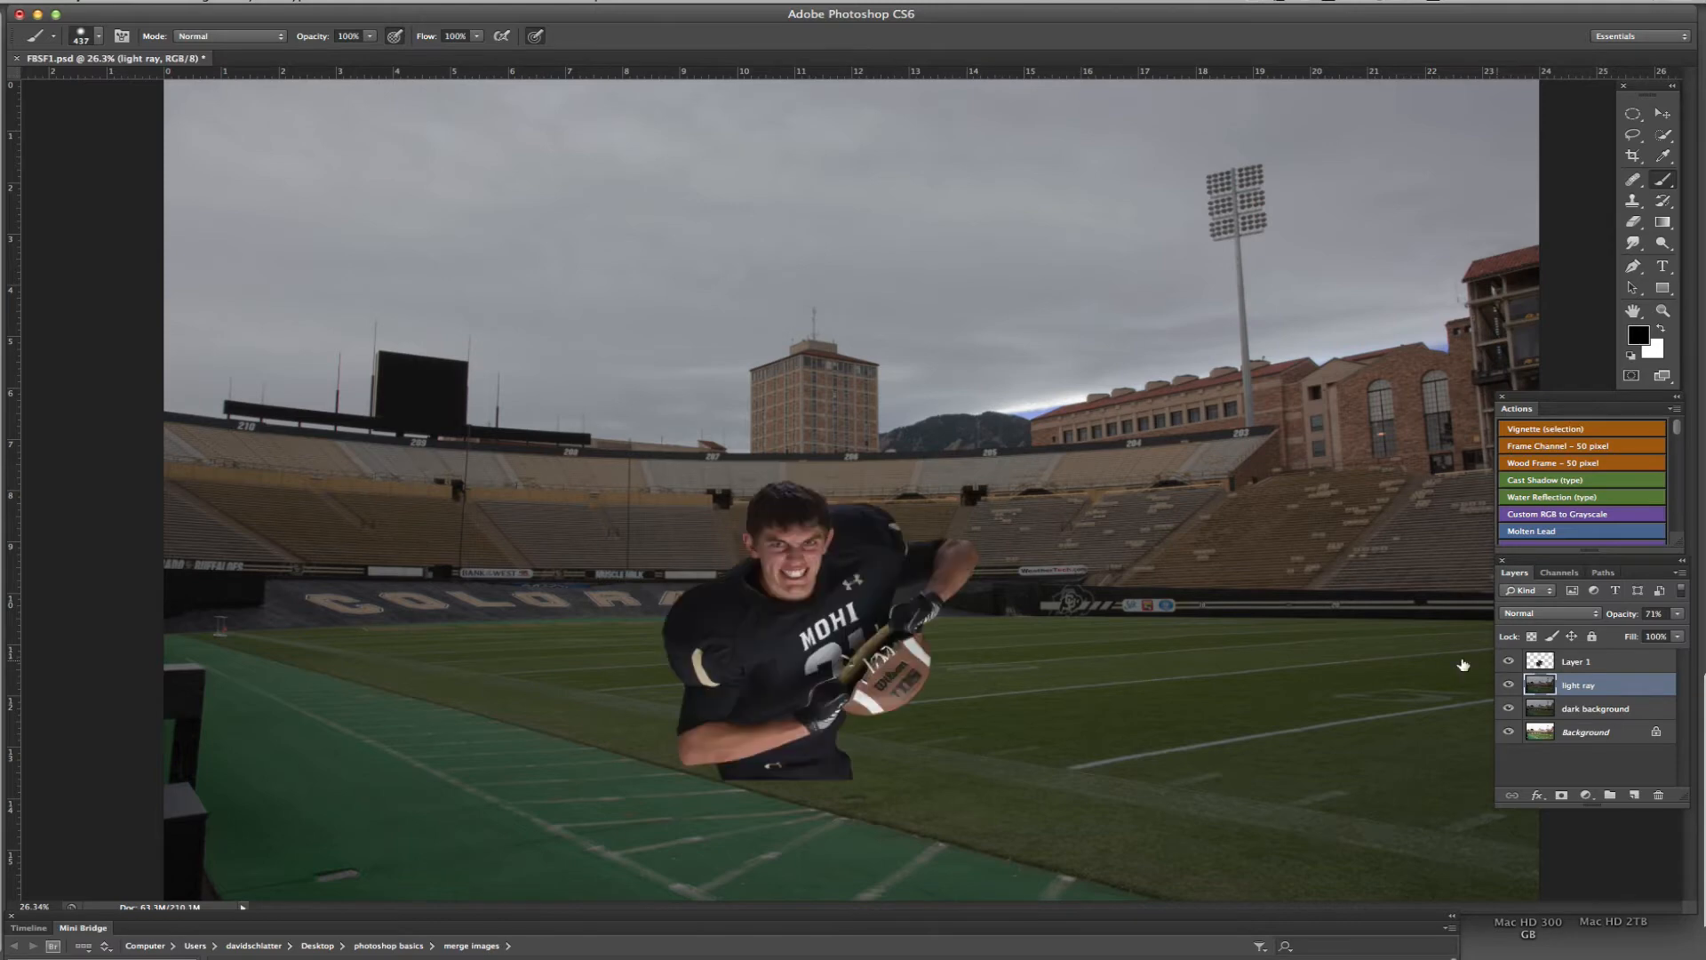
click(1507, 663)
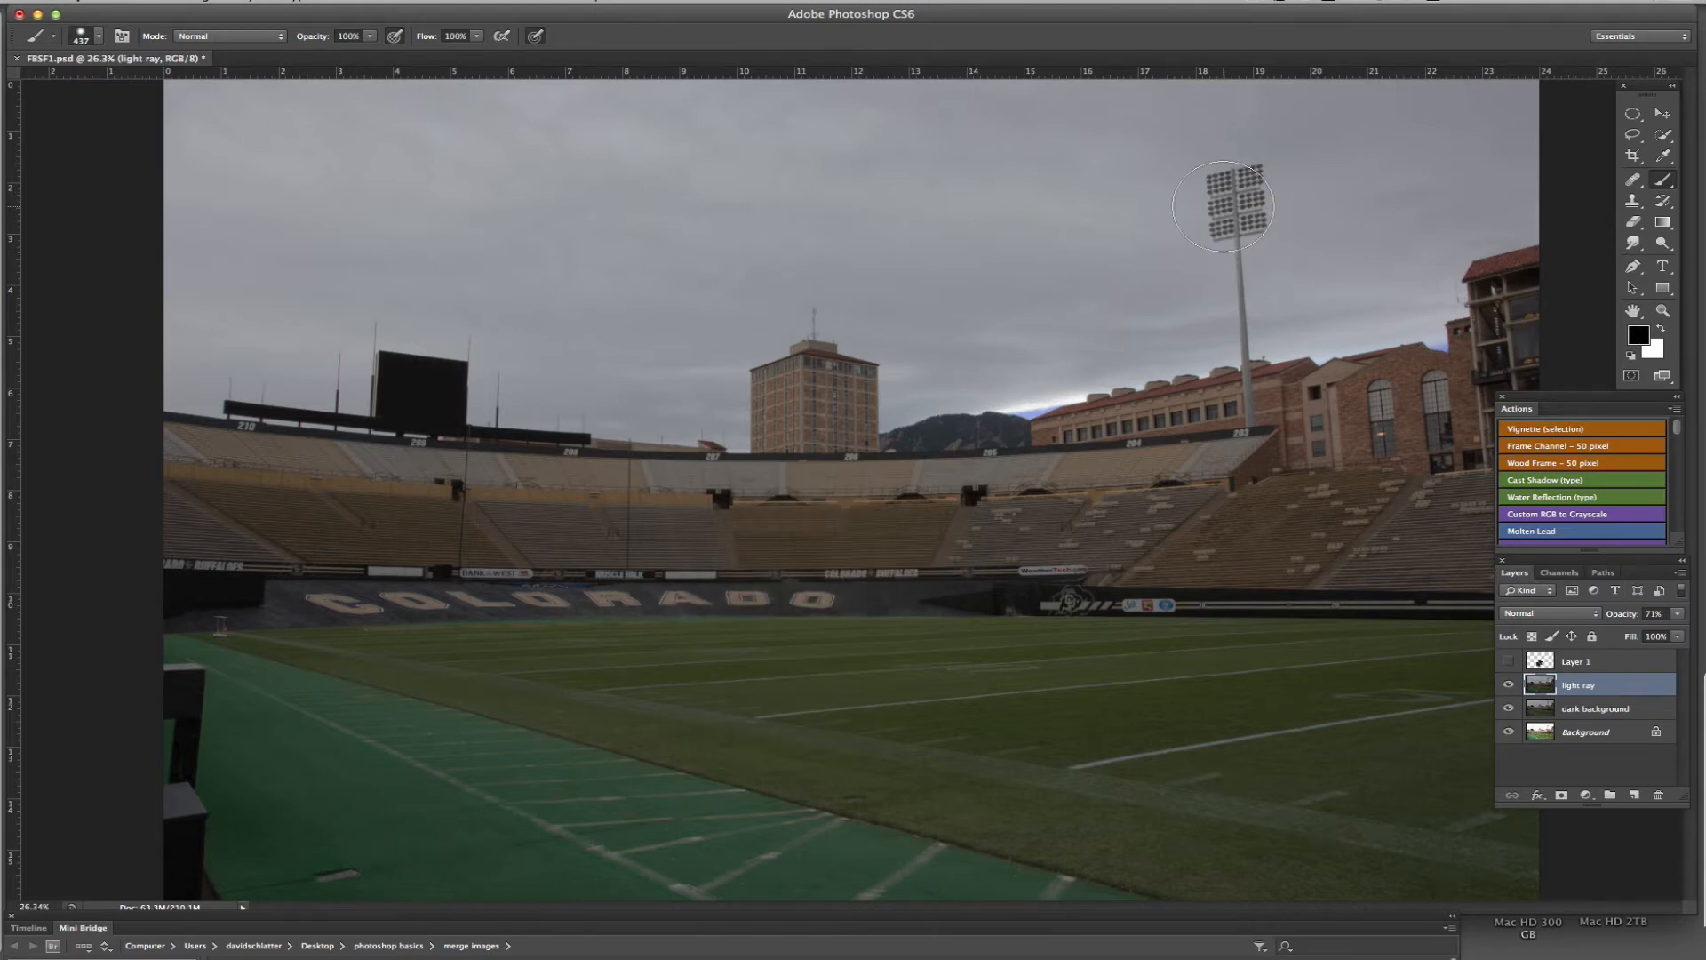
Step: Prepare a white 35 px brush with 52% hardness for painting the bulbs on the floodlight tower
scroll(1246, 190, up, 1)
scroll(1246, 190, up, 3)
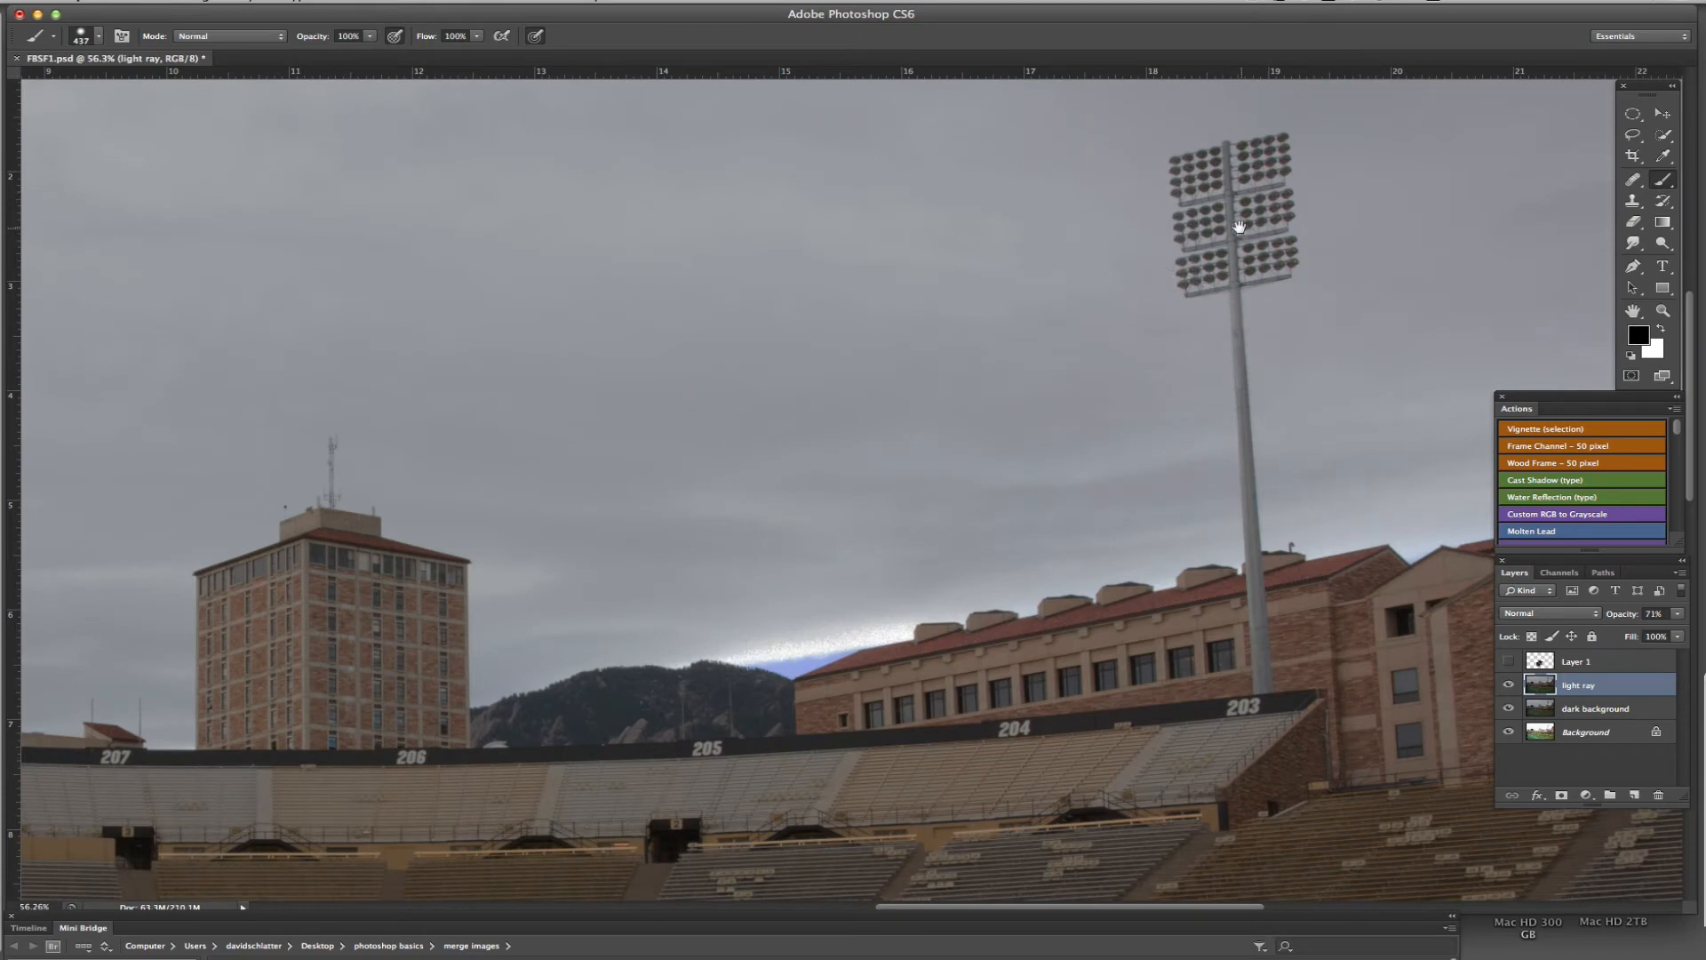
drag(1240, 227, 1059, 317)
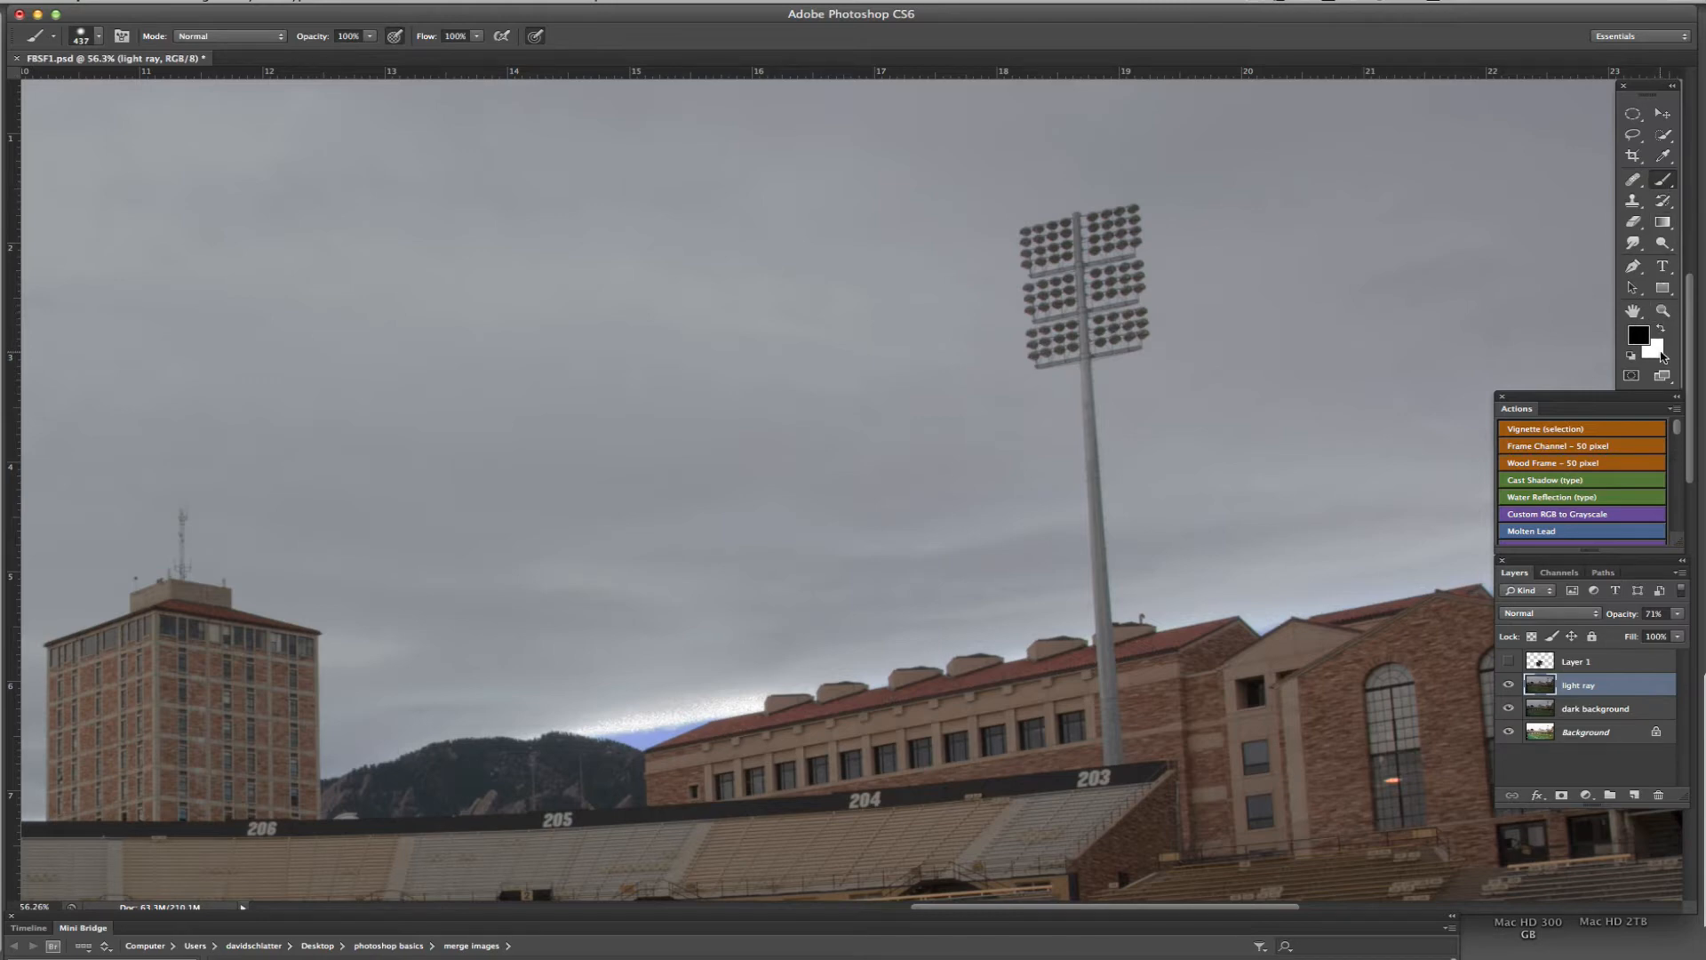
click(1661, 328)
right_click(1061, 253)
click(1100, 291)
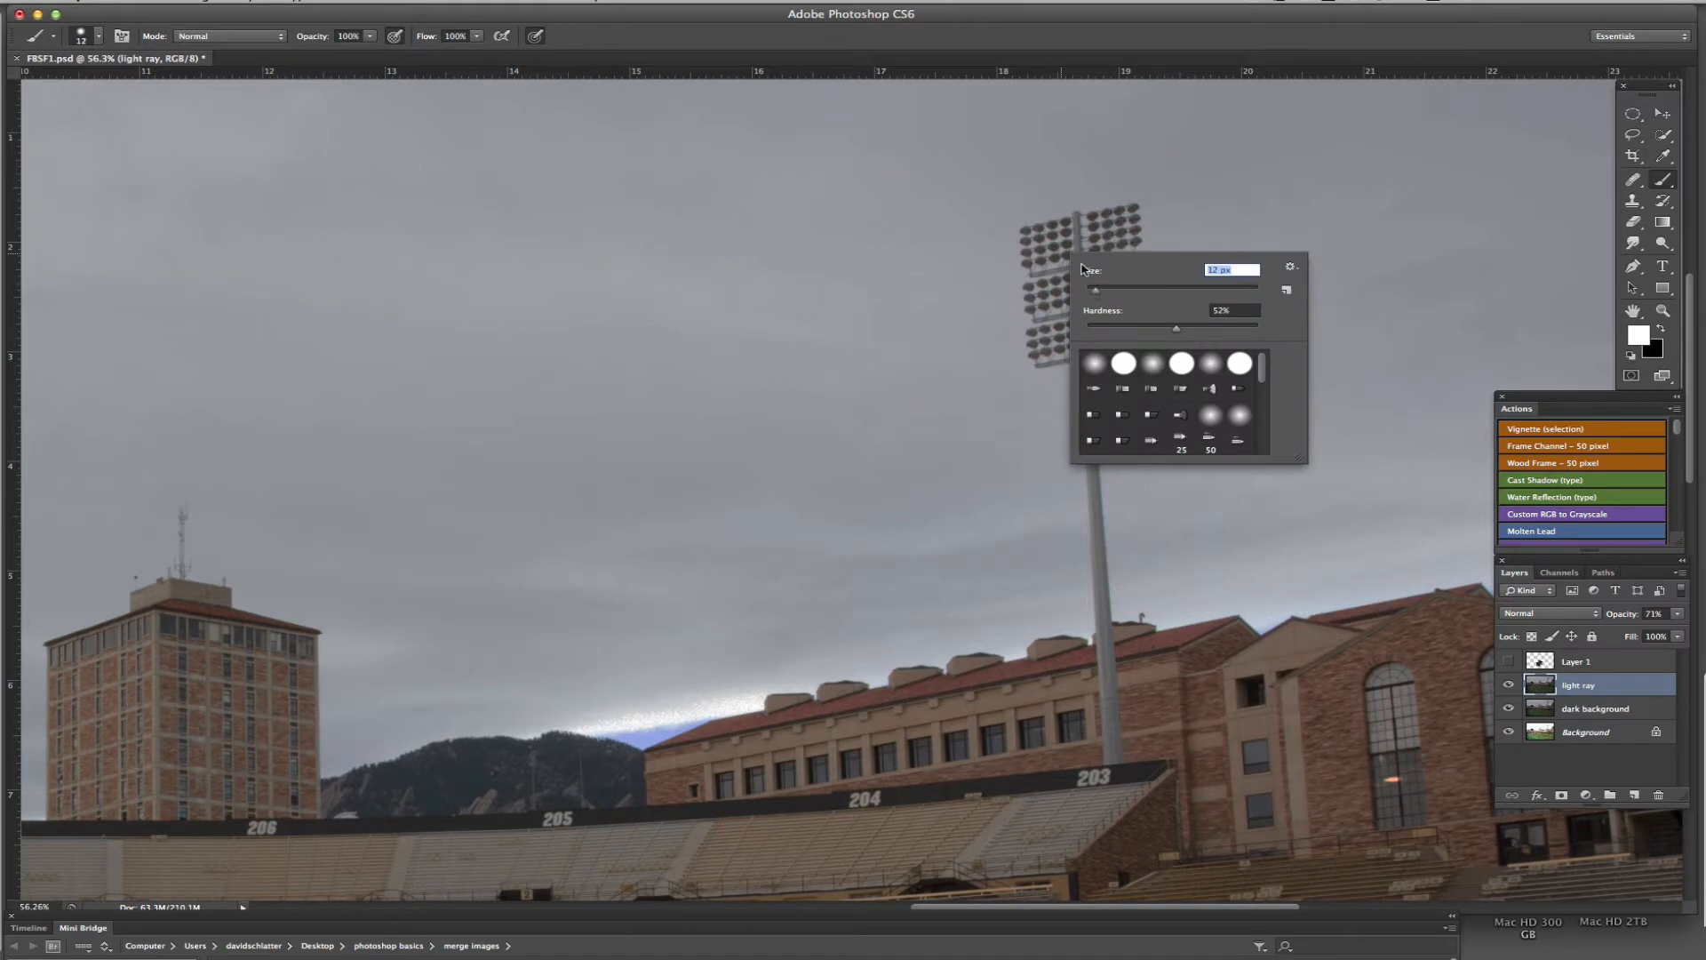
click(1117, 291)
key(Return)
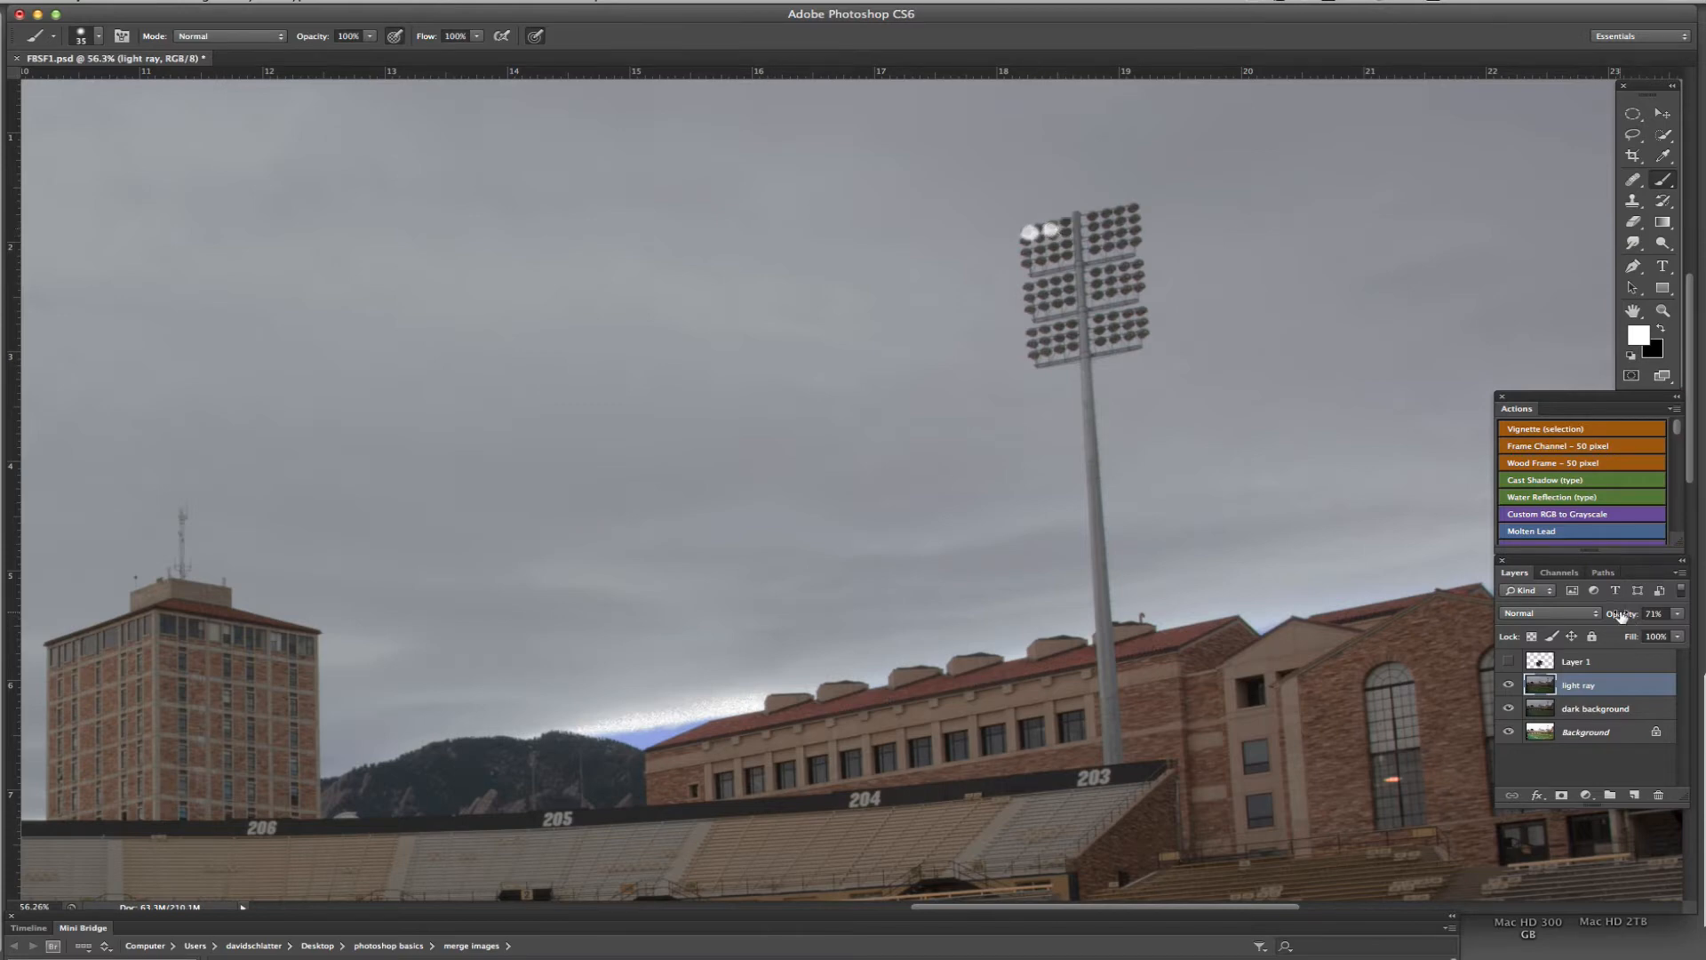
Step: Raise the light ray layer's opacity to 100% and paint white dots over the bulbs of the floodlight tower
drag(1624, 614, 1666, 615)
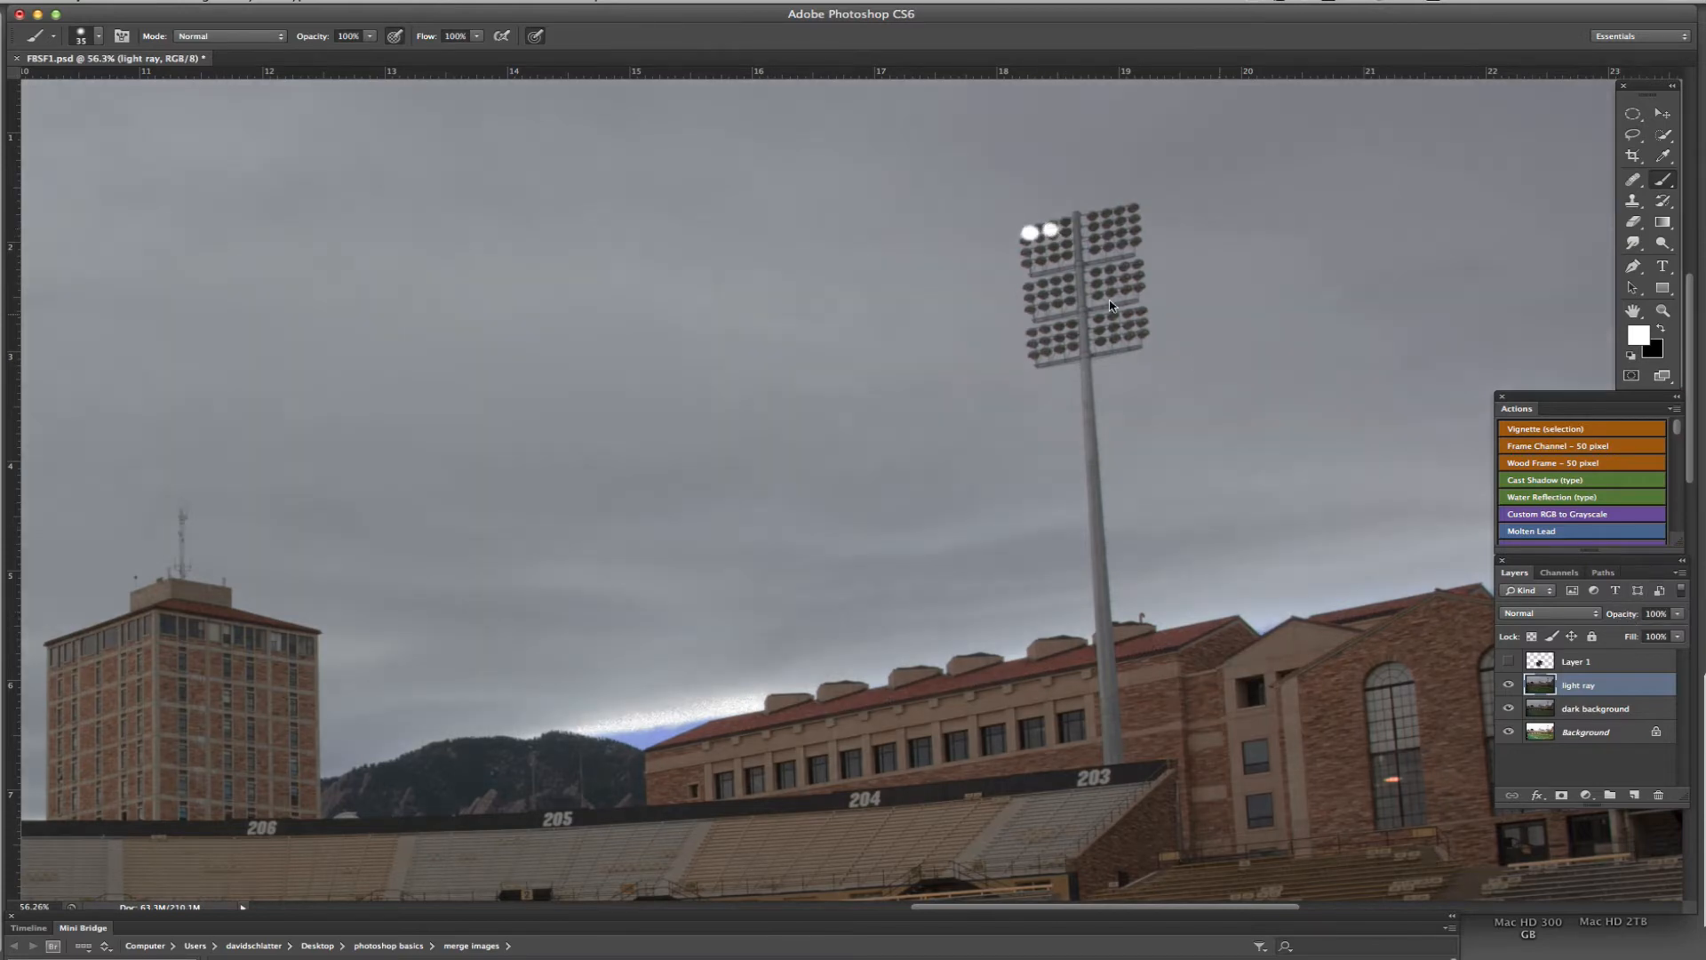
click(1065, 226)
click(1032, 252)
click(1048, 254)
click(1065, 250)
click(1033, 270)
click(1054, 269)
click(1069, 264)
click(1090, 219)
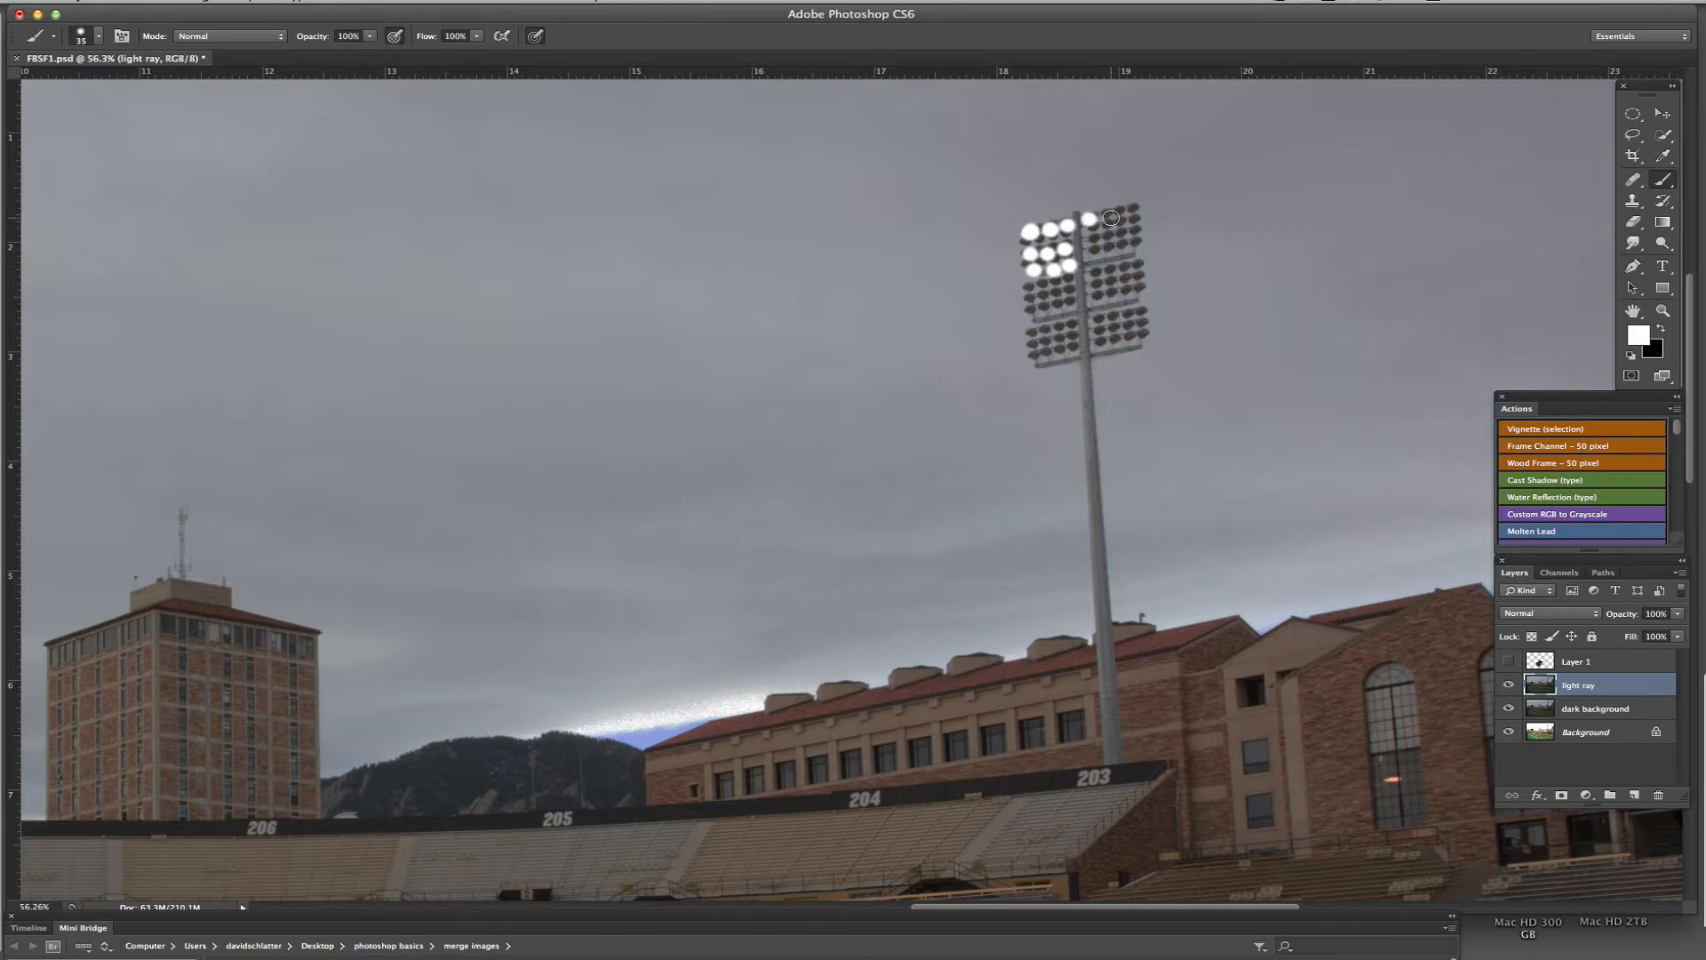
click(1111, 216)
click(1127, 214)
click(1099, 234)
click(1114, 231)
click(1128, 230)
click(1089, 255)
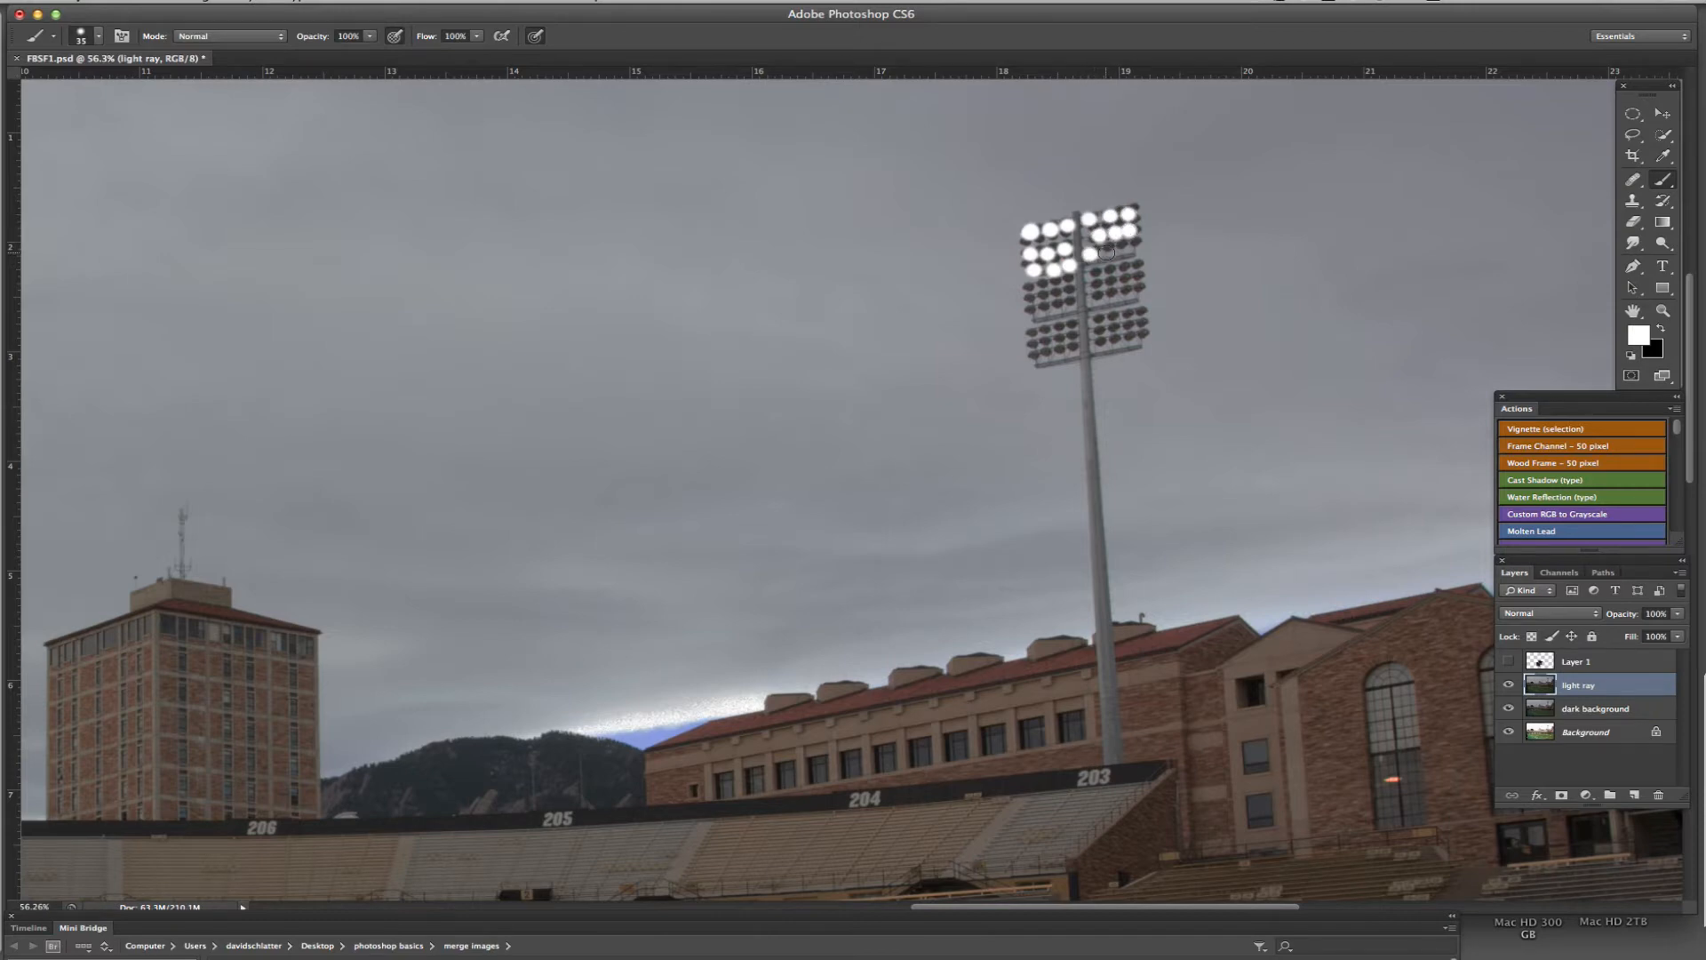
click(1110, 252)
click(1128, 255)
click(1136, 266)
click(1117, 268)
click(1097, 285)
click(1111, 286)
click(1127, 283)
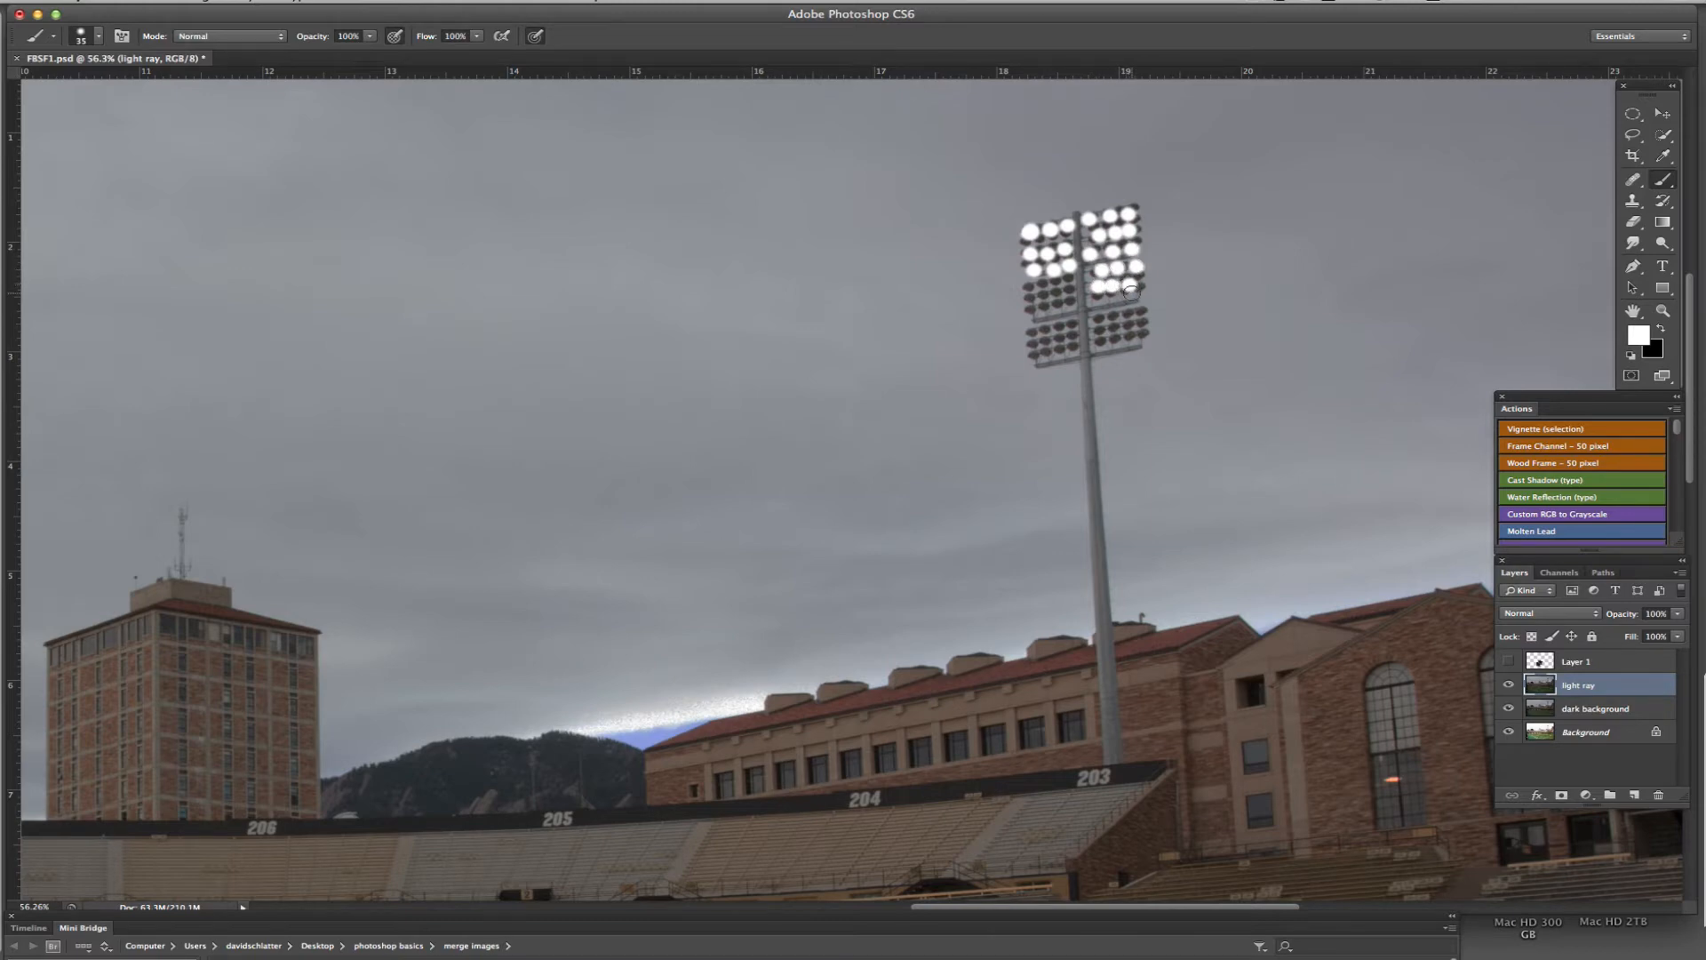
click(1128, 296)
click(1108, 299)
click(1096, 302)
click(1069, 302)
click(1050, 311)
click(1032, 313)
click(1025, 299)
click(1047, 298)
click(1071, 290)
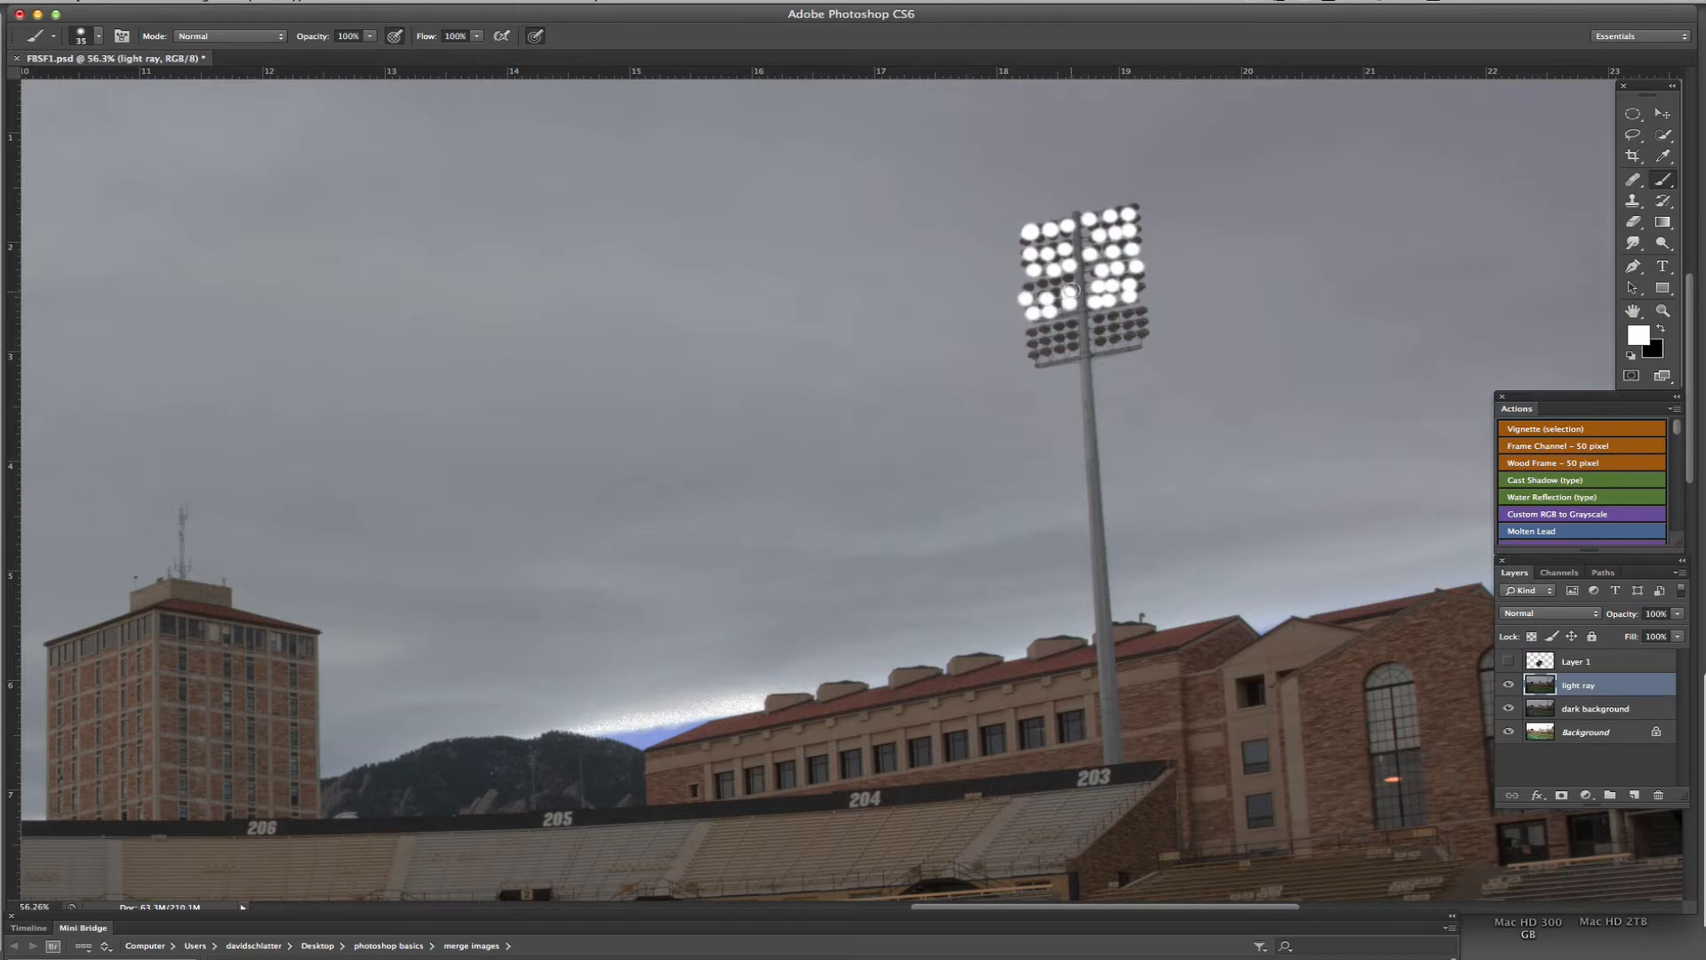
click(1056, 284)
click(1040, 286)
click(1050, 325)
click(1066, 324)
click(1085, 323)
click(1100, 320)
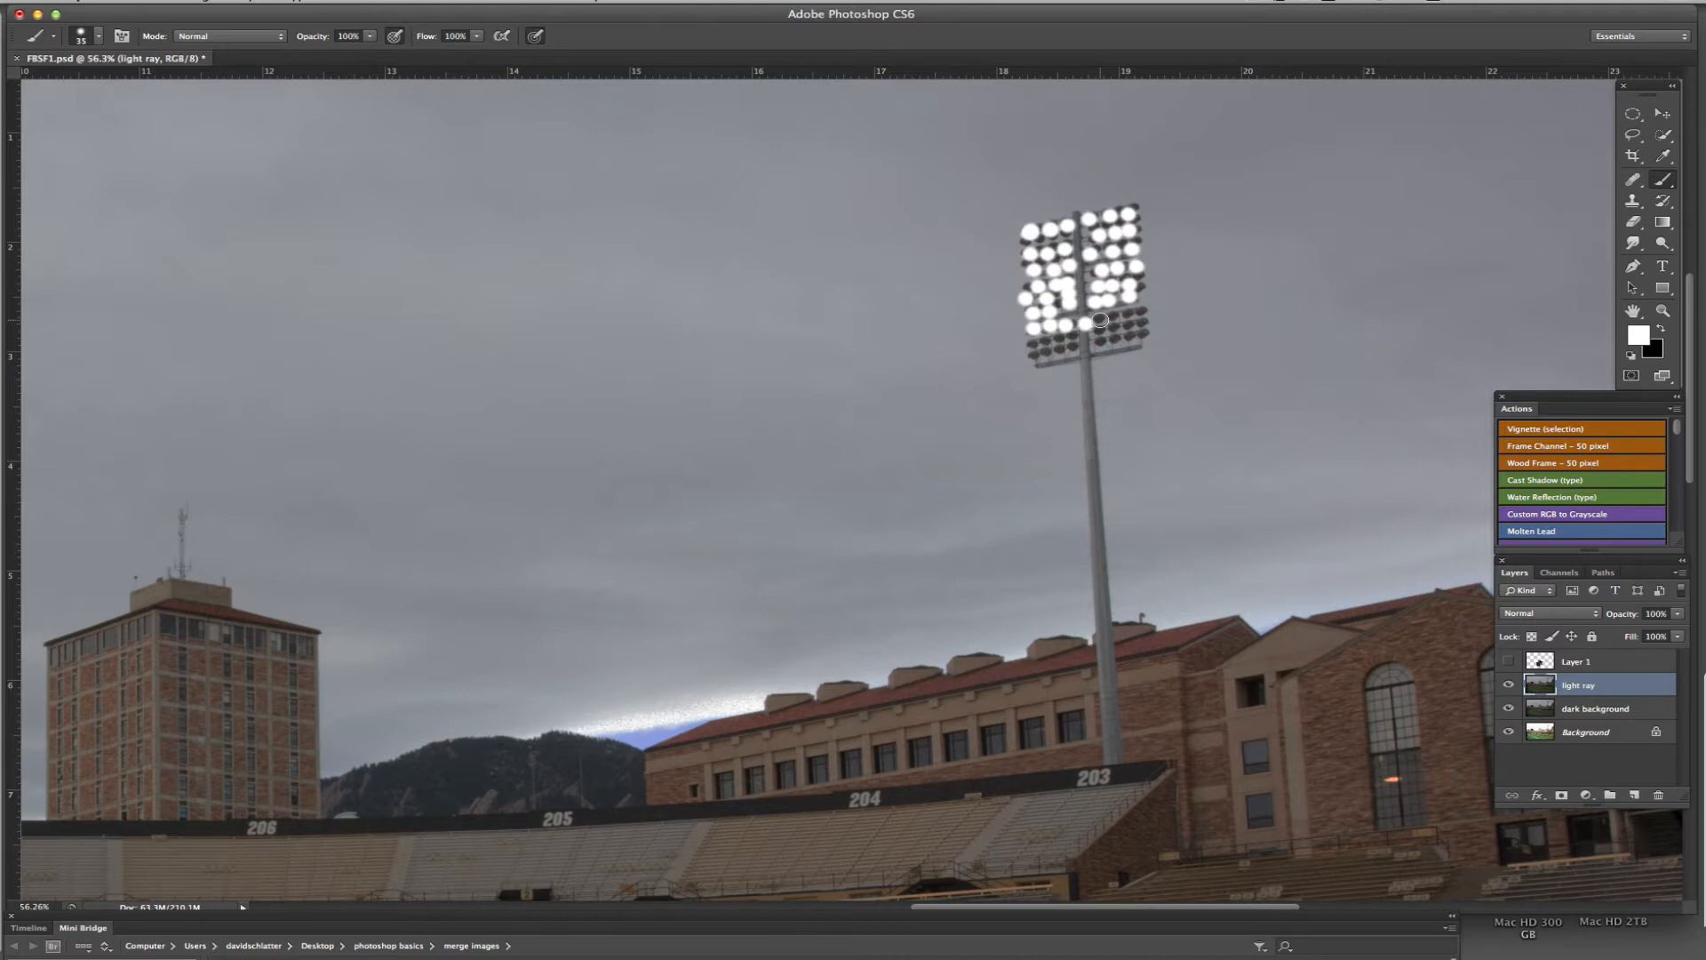
click(1118, 317)
click(1133, 315)
click(1131, 332)
click(1112, 335)
click(1092, 340)
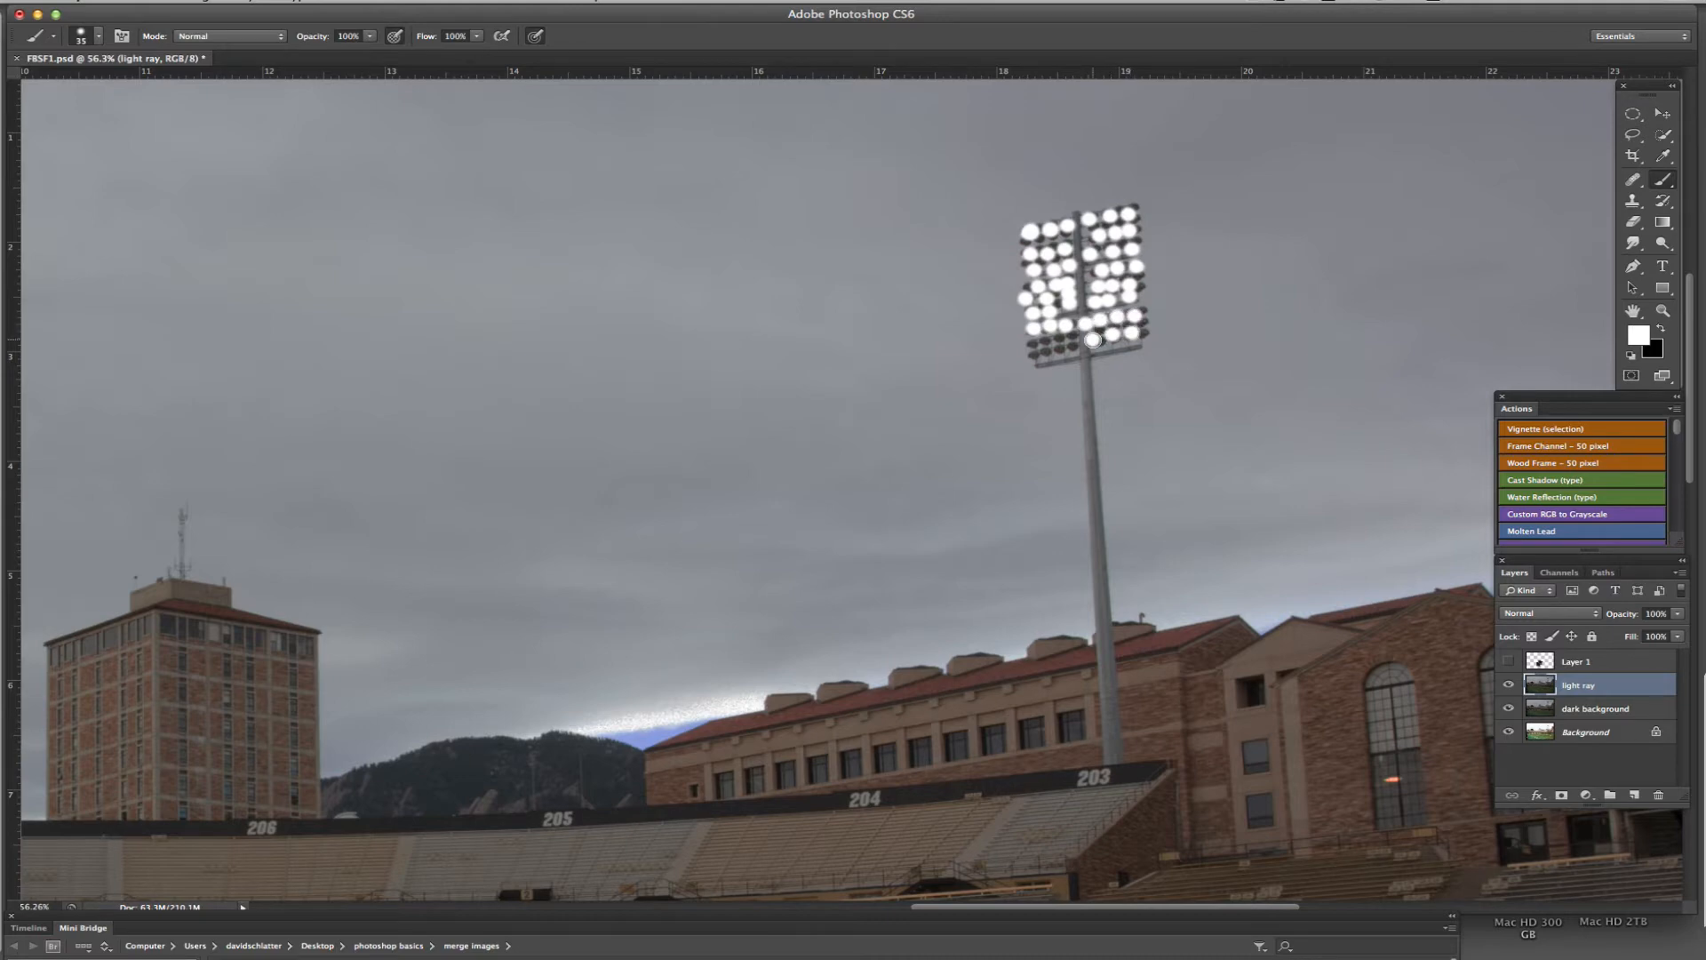
click(1076, 345)
click(1058, 346)
click(1039, 348)
key(Tab)
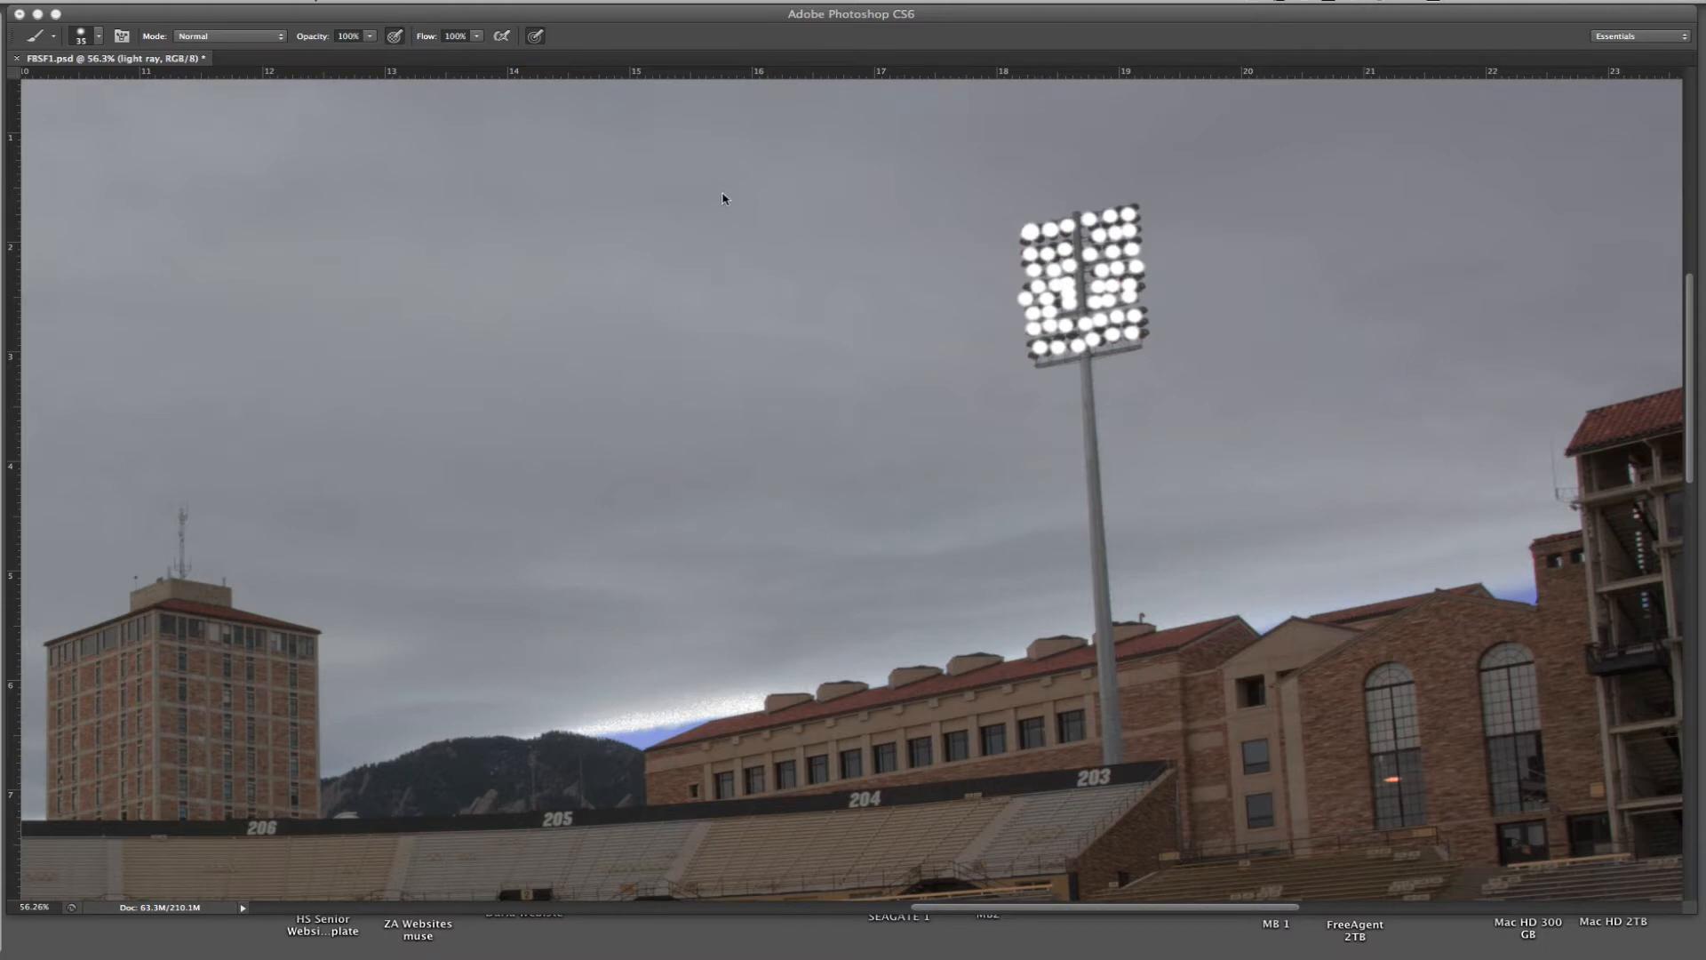
key(Tab)
Step: Paint a soft white glow around the floodlights with a 79 px brush at 48% opacity and 1% hardness
drag(320, 39, 272, 40)
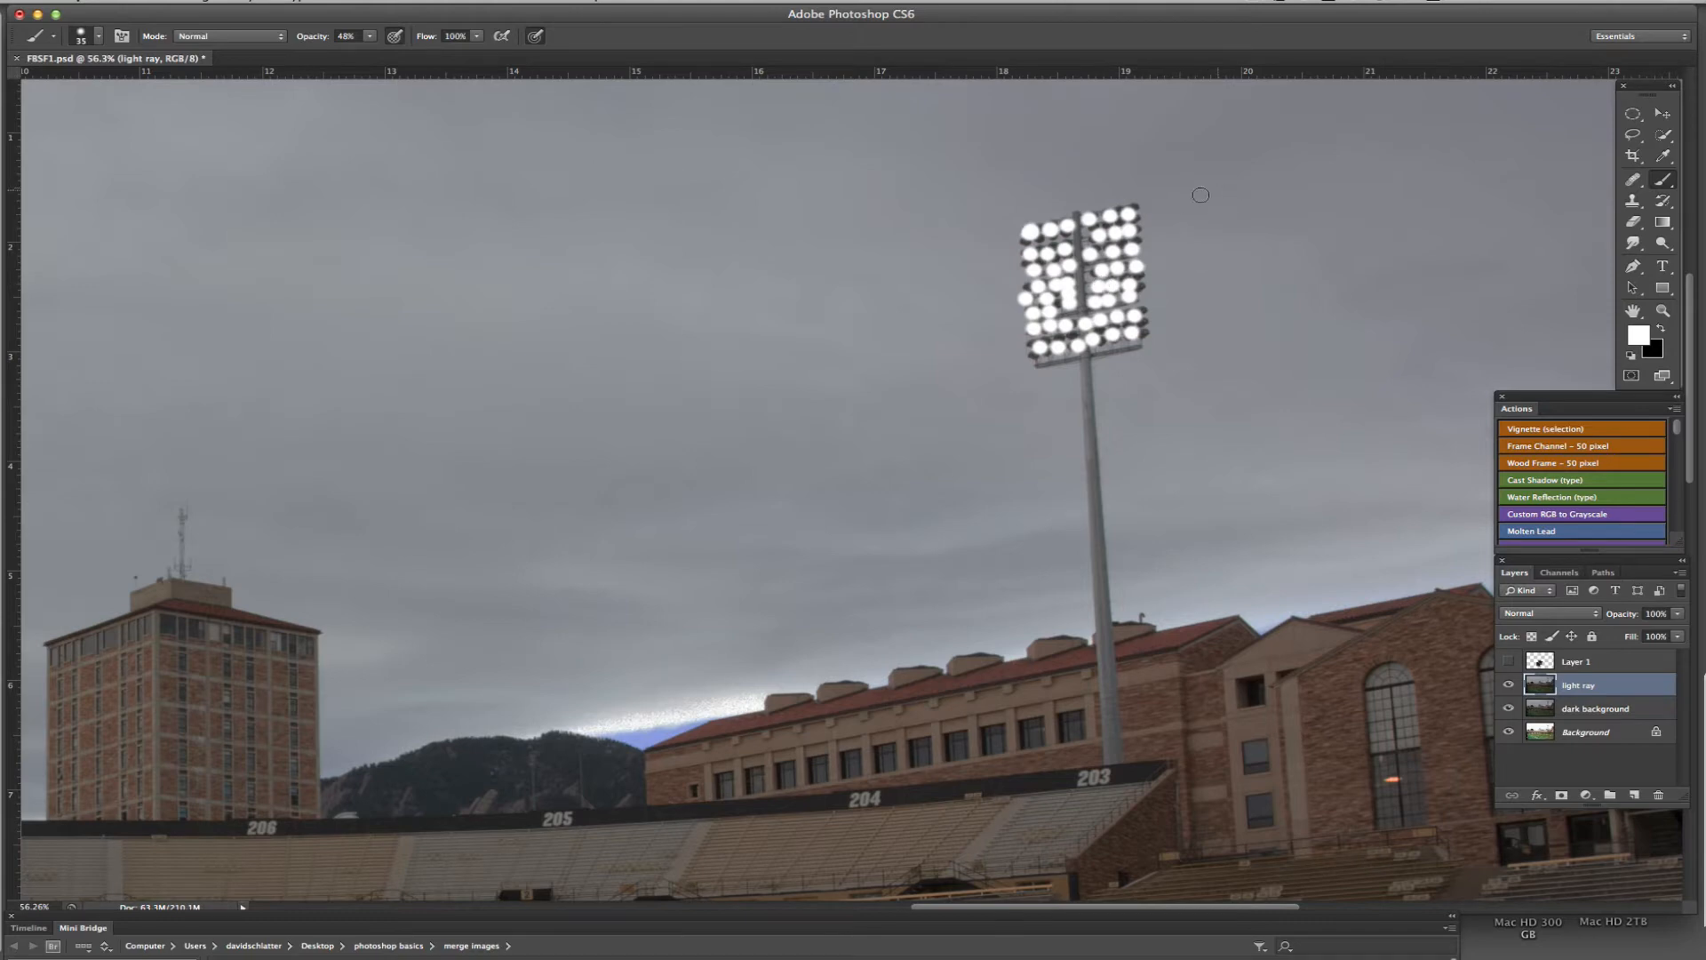
right_click(1075, 271)
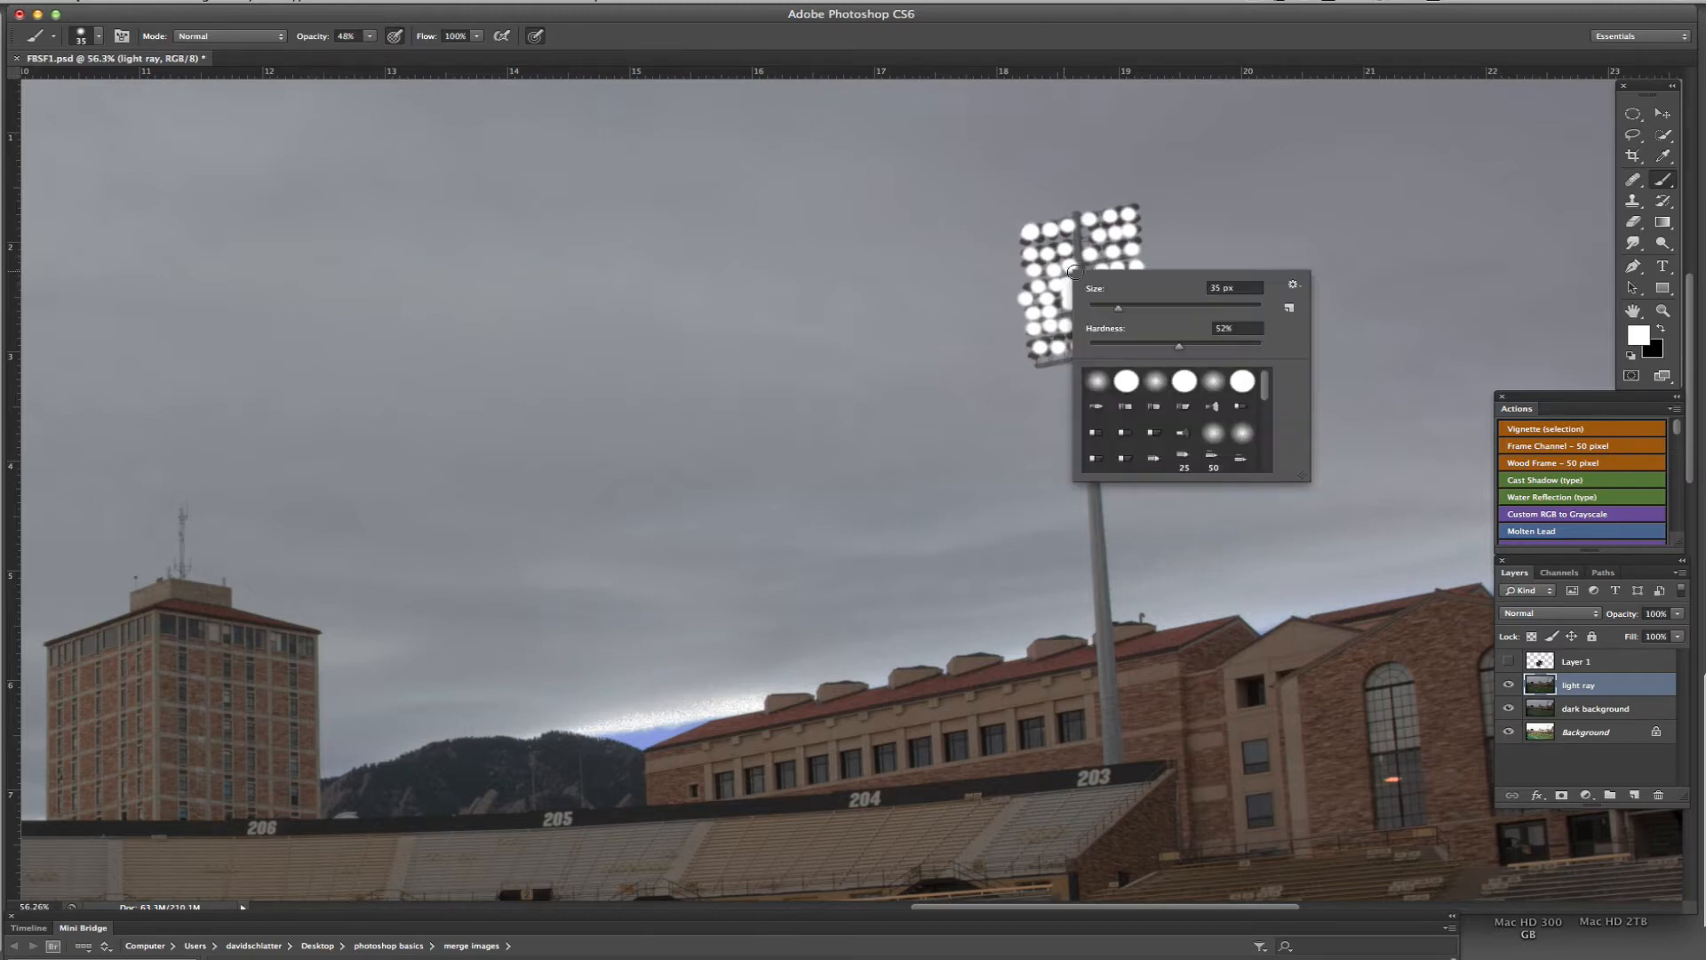
click(1146, 308)
click(1089, 345)
click(1157, 308)
key(Return)
mouse_move(1099, 226)
mouse_down()
mouse_move(1126, 255)
mouse_move(1023, 281)
mouse_move(1134, 278)
mouse_move(1105, 303)
mouse_move(1125, 329)
mouse_move(1090, 325)
mouse_move(1119, 331)
mouse_move(1128, 226)
mouse_up()
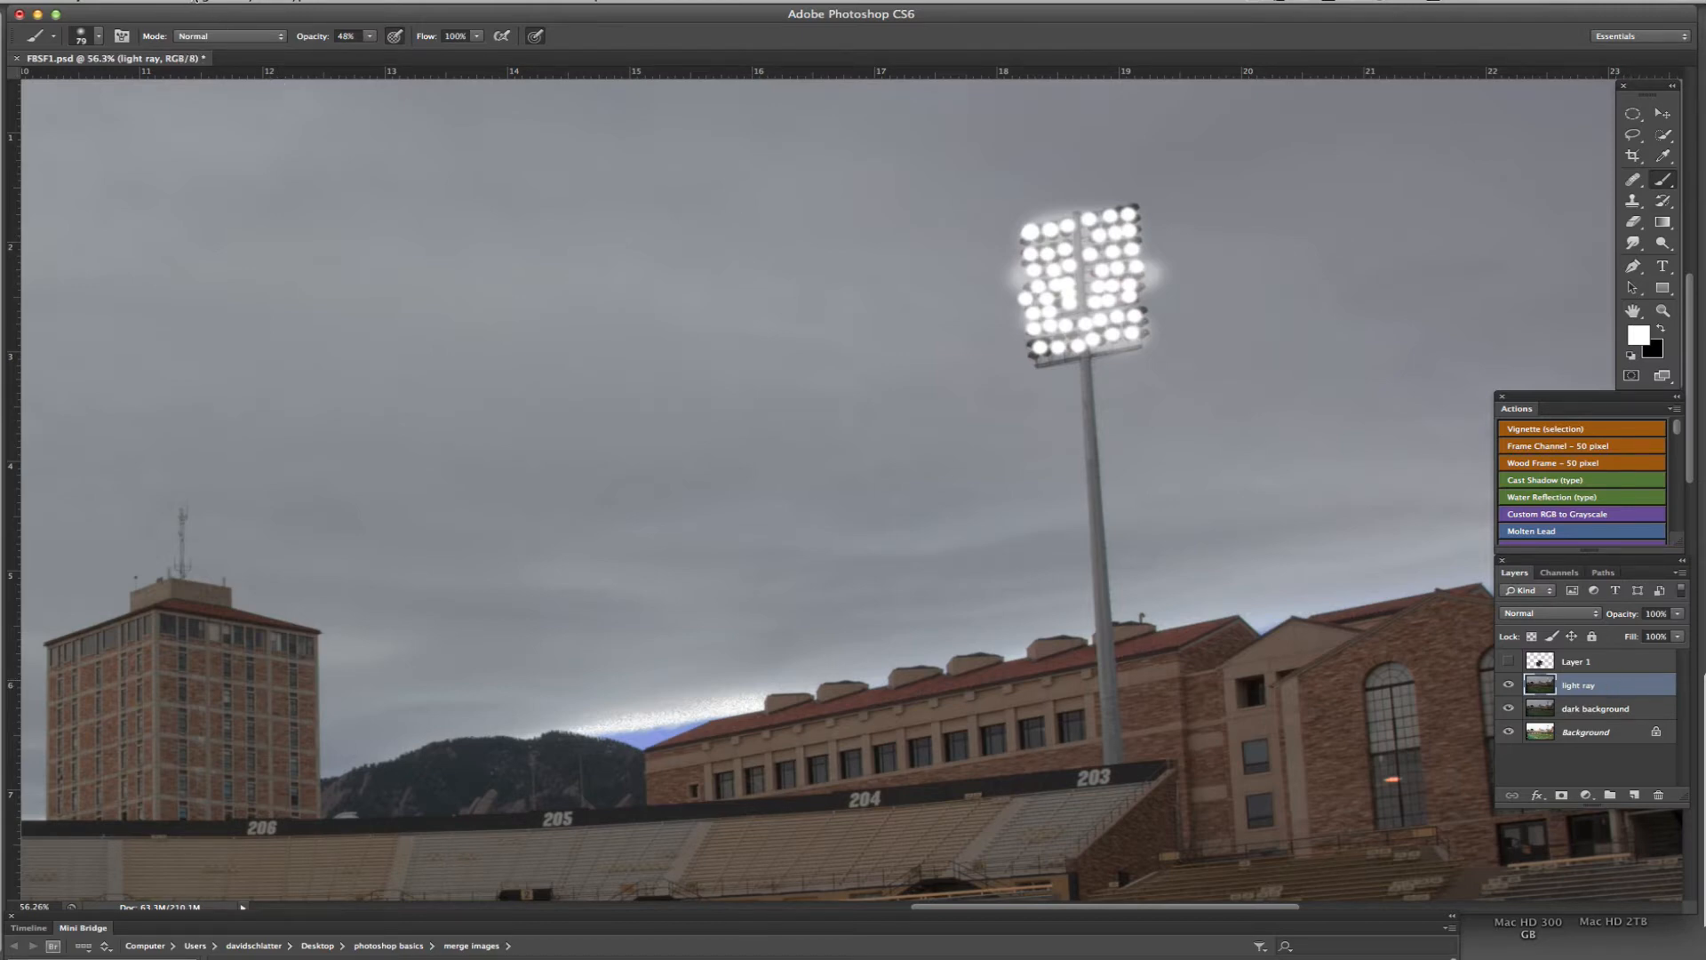
Step: Apply Levels to the light ray layer, raising the black input to 165 and lowering the white input to isolate the floodlights
click(196, 1)
mouse_move(222, 46)
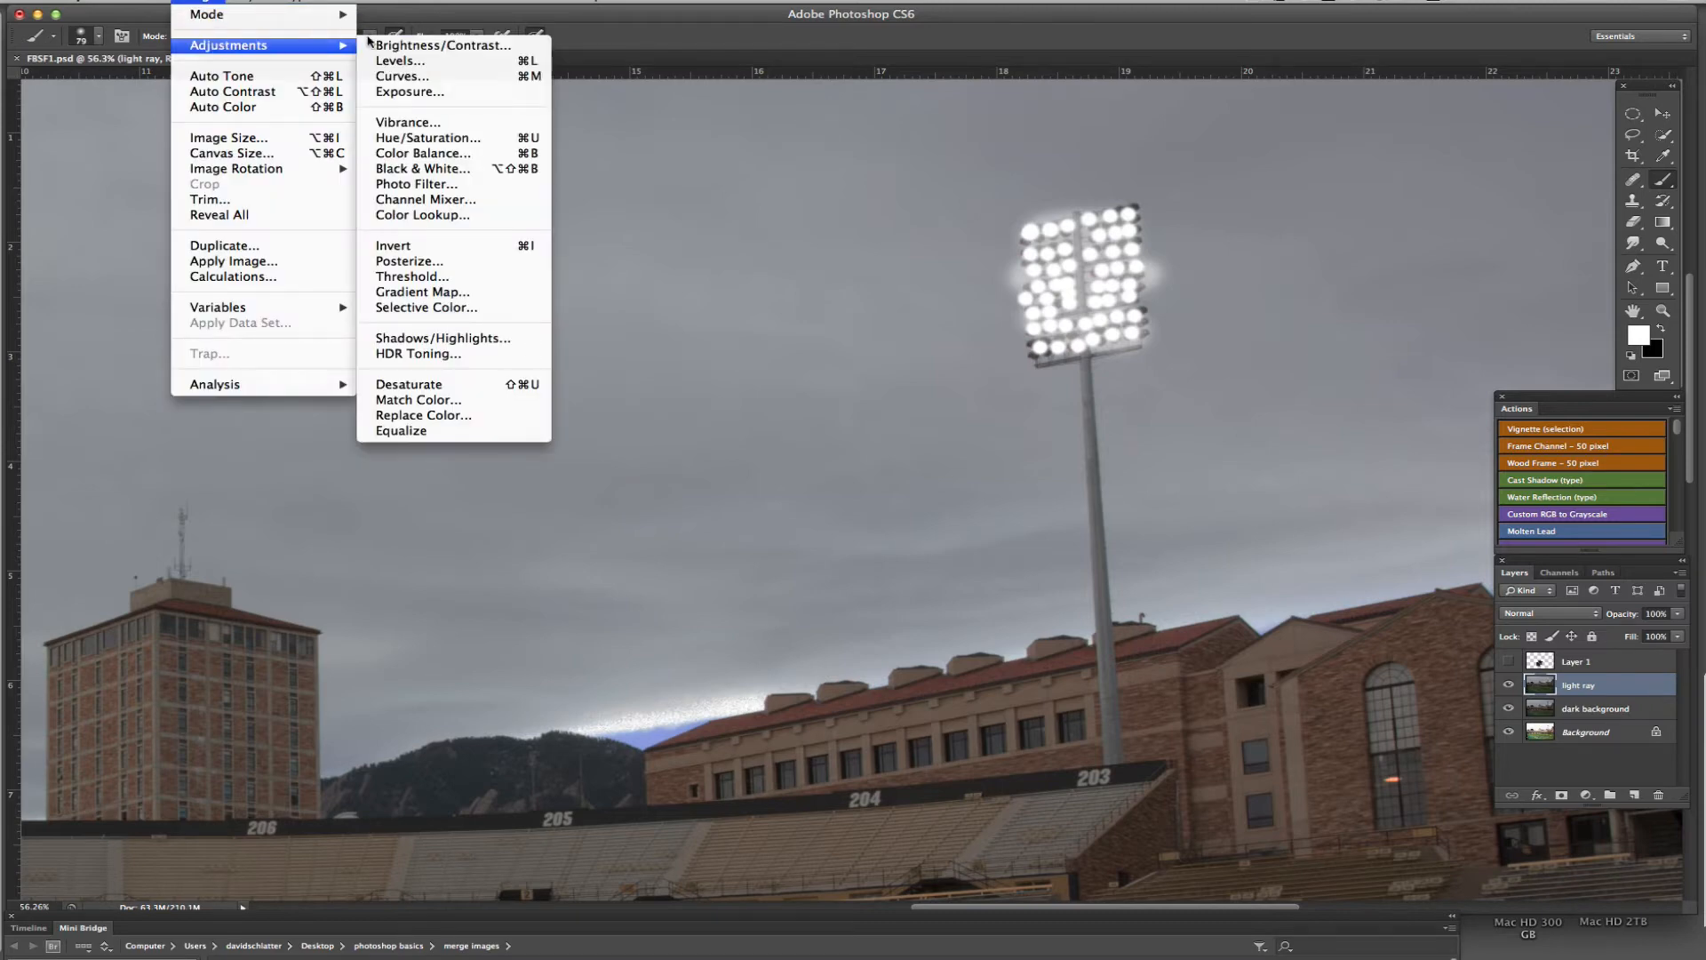
click(394, 61)
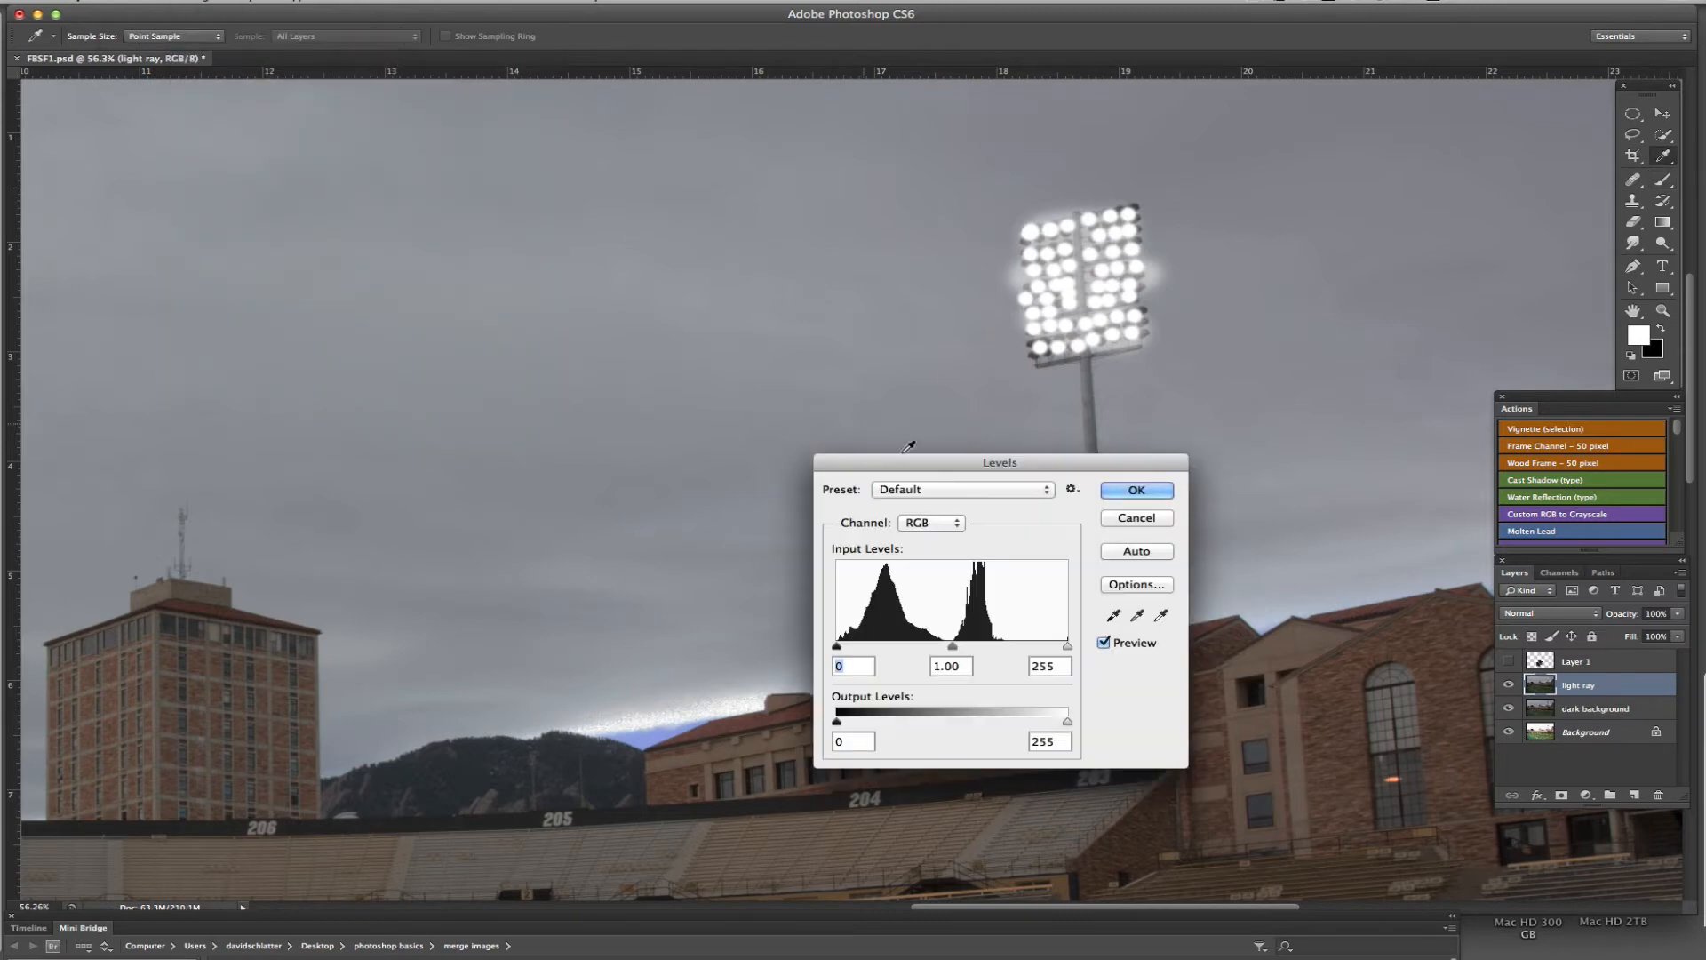
key(super+0)
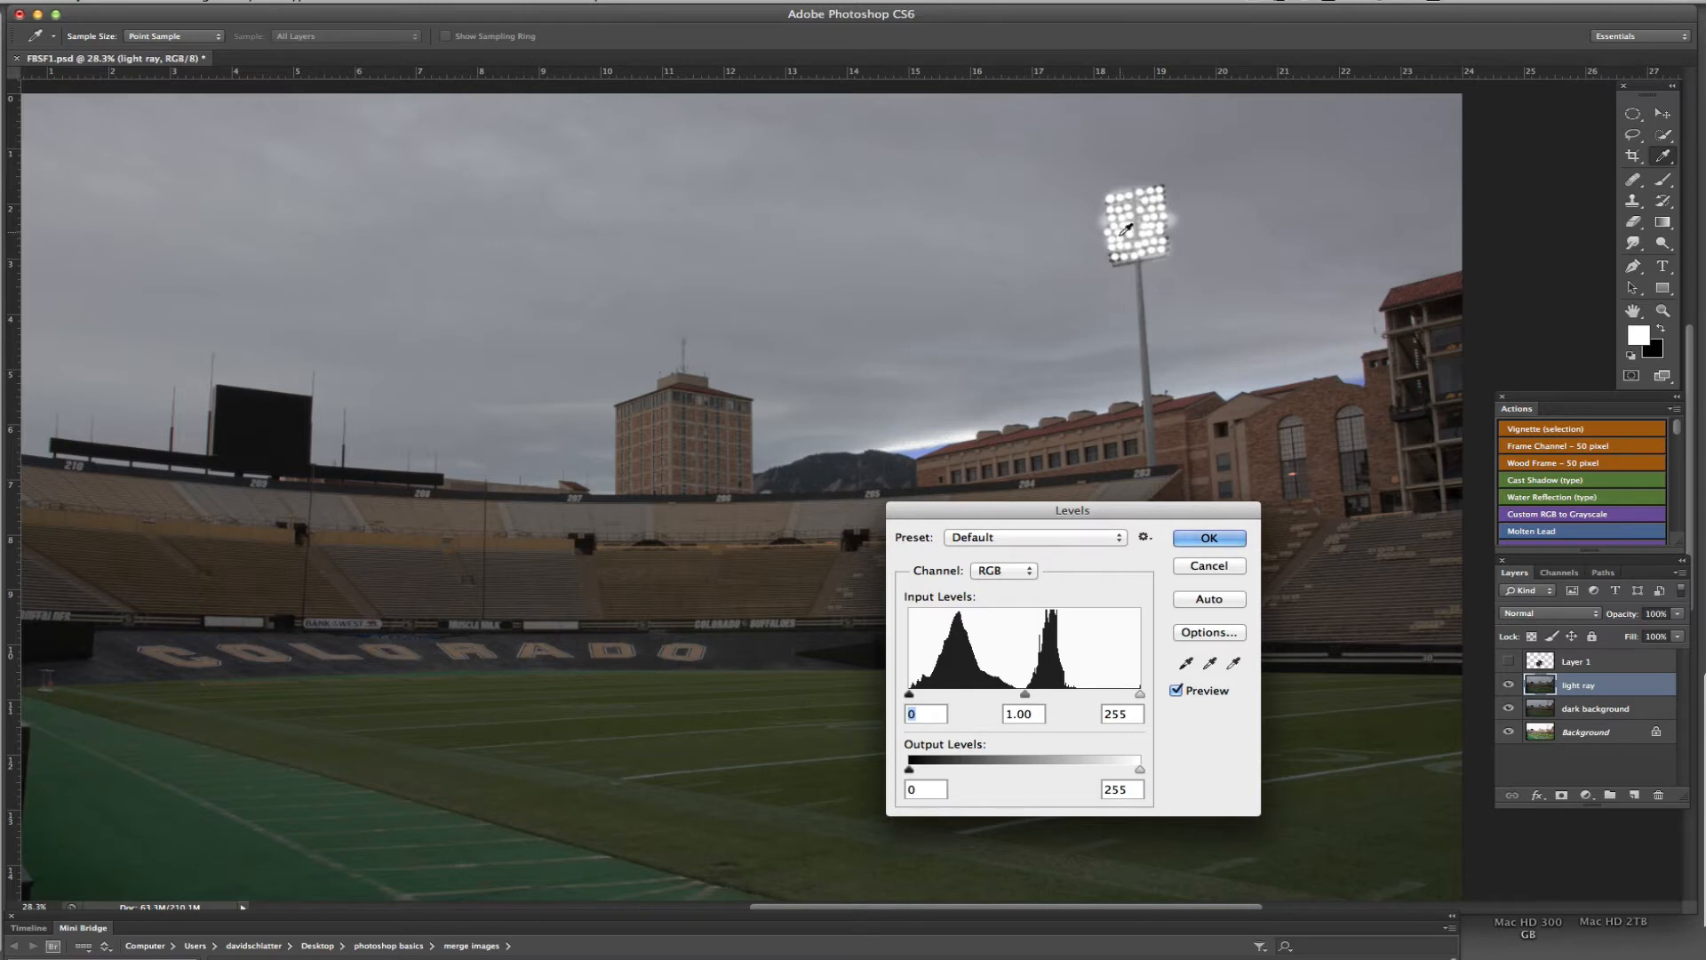
drag(921, 695, 1059, 695)
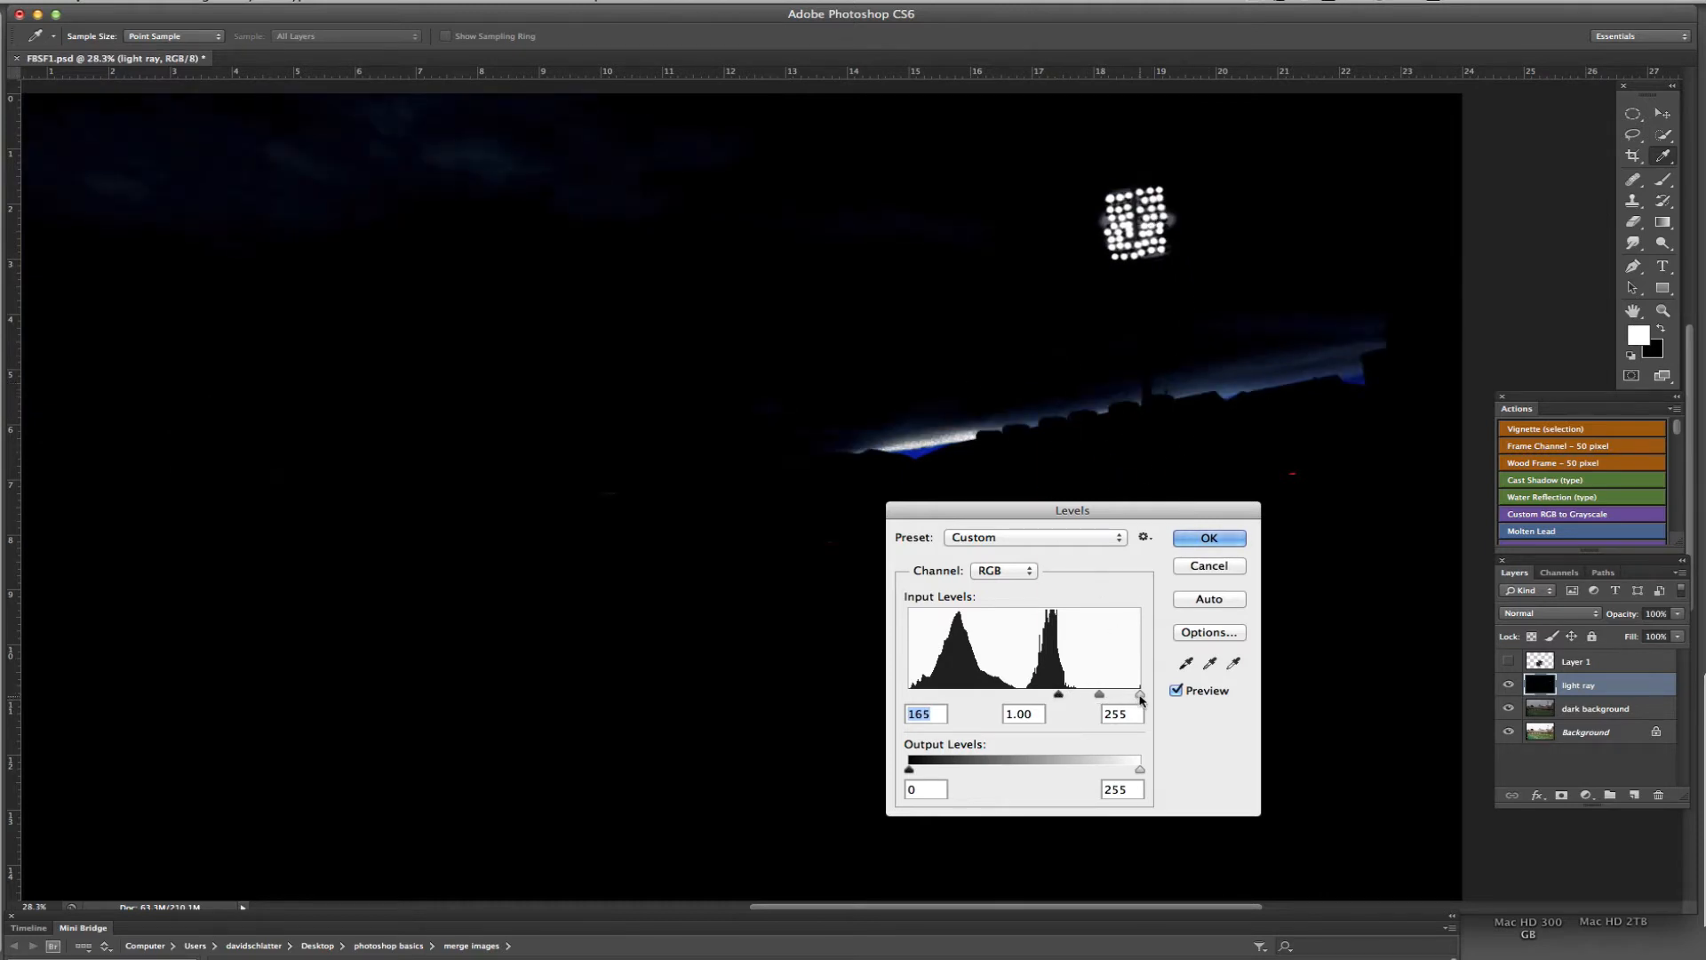
drag(1140, 694, 1092, 694)
click(1202, 538)
key(b)
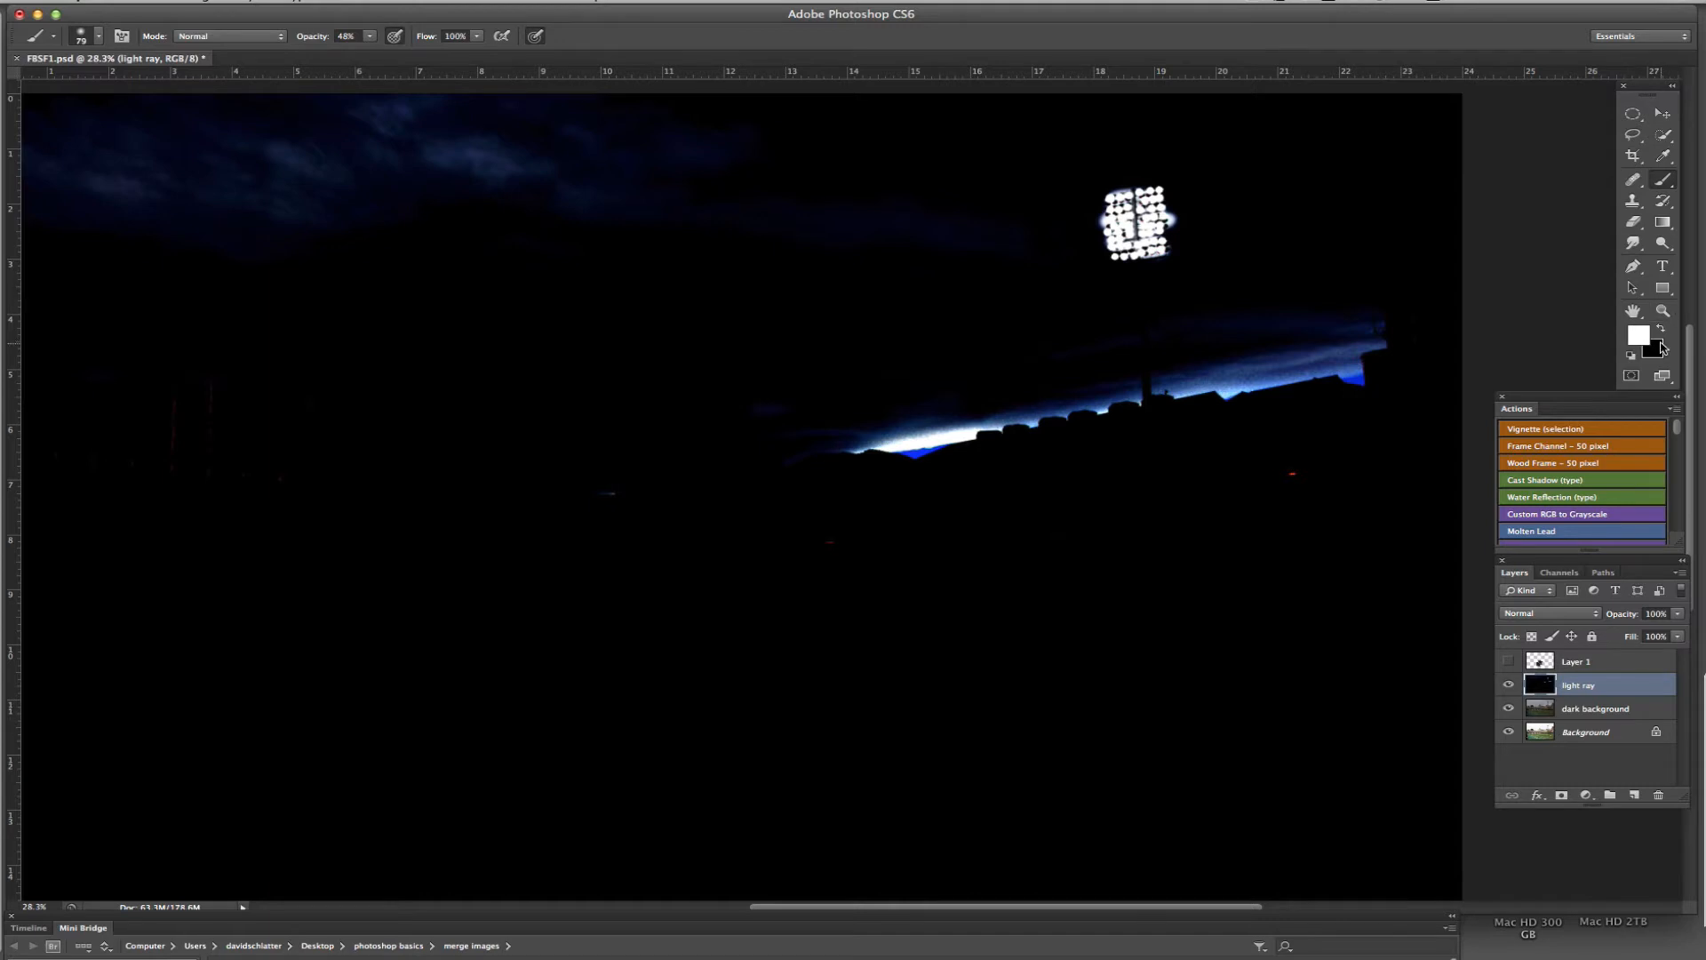
Step: Paint out the leftover bright sky areas around the floodlights on the light ray layer with a black 437 px brush at 100% opacity
click(1660, 330)
right_click(1147, 436)
drag(1224, 444, 1326, 444)
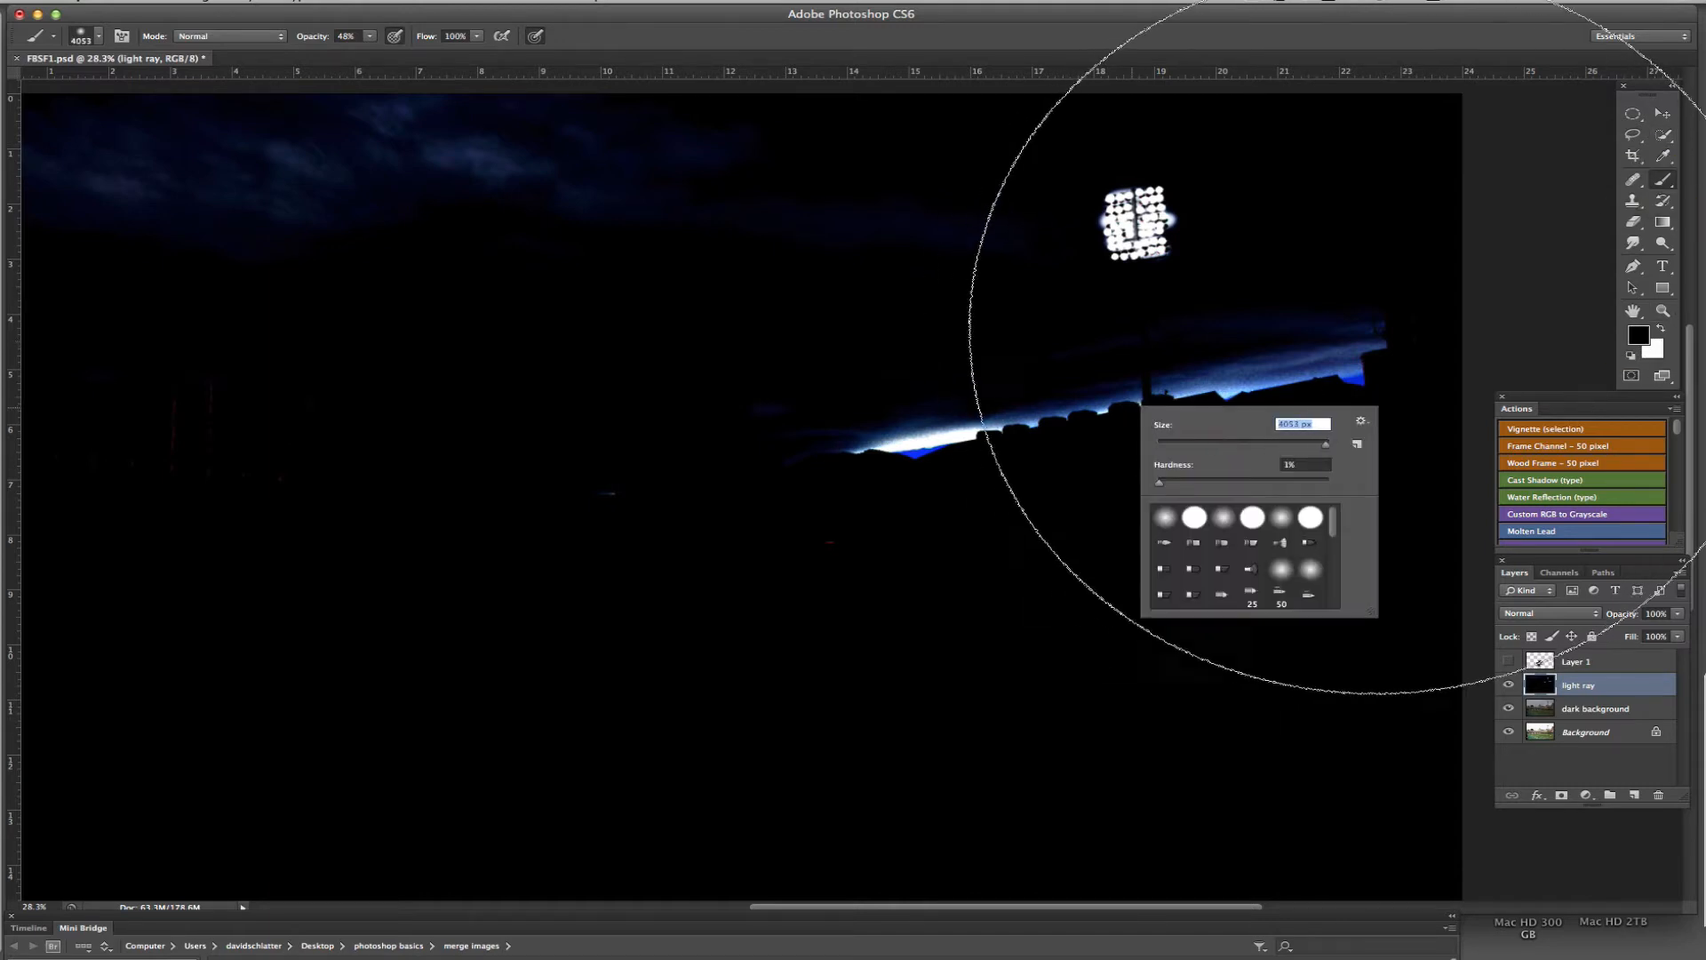
text(437)
key(Return)
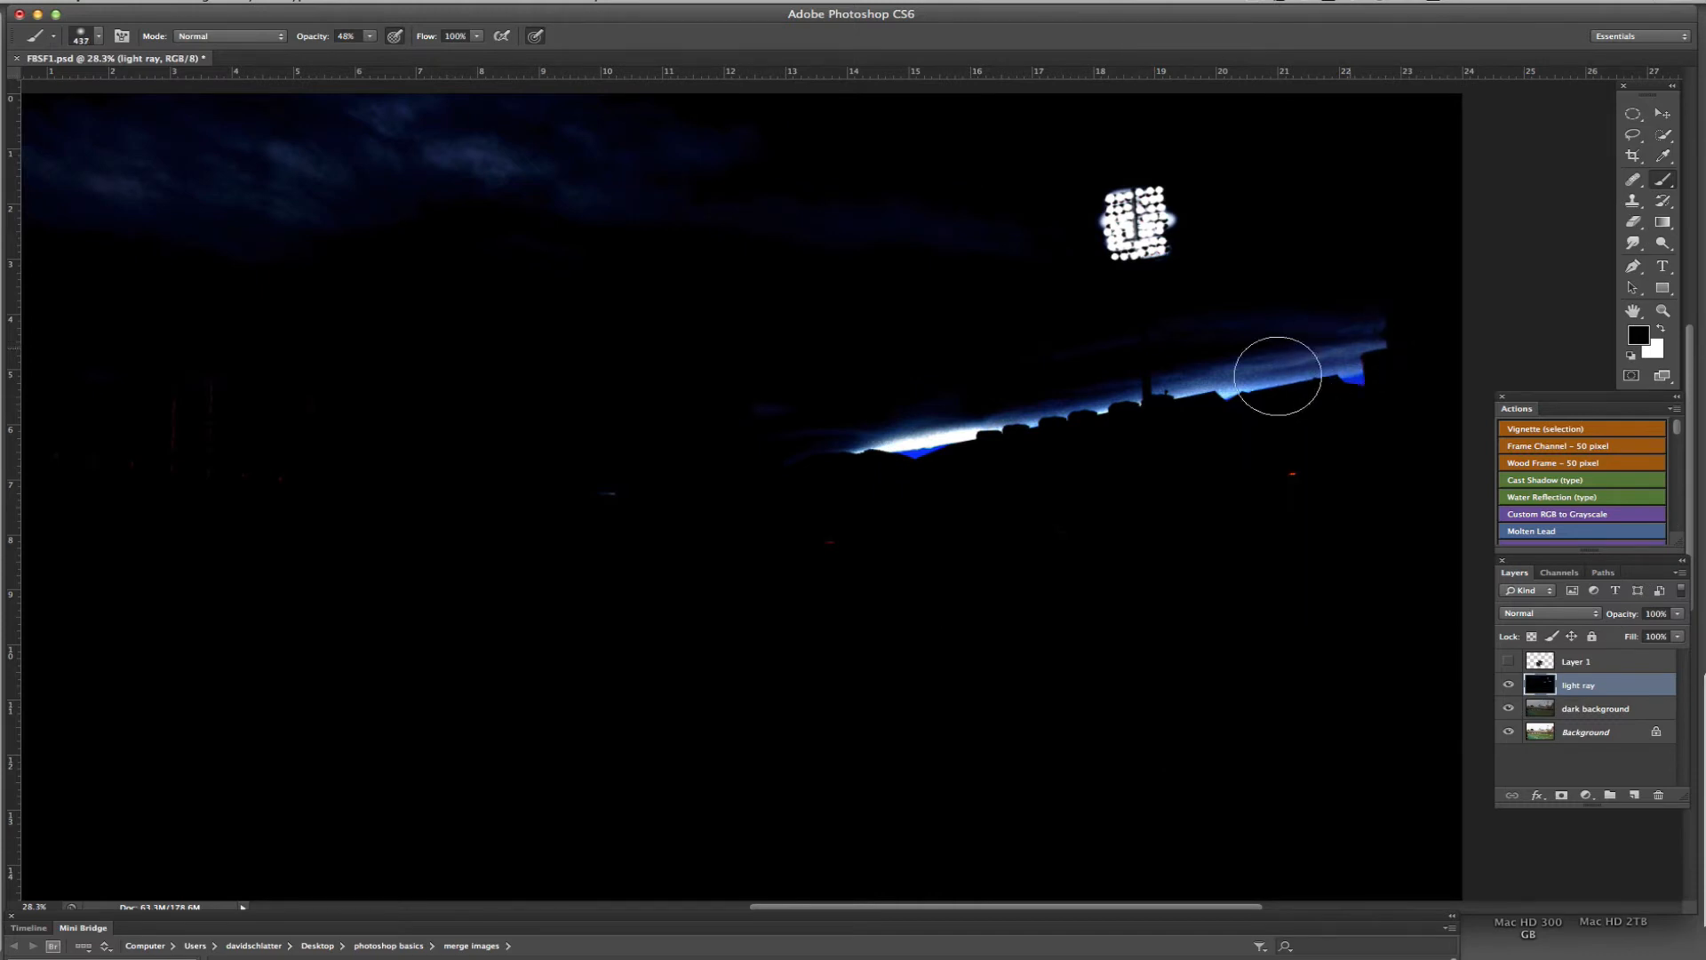
drag(1280, 373, 1259, 406)
drag(321, 38, 628, 69)
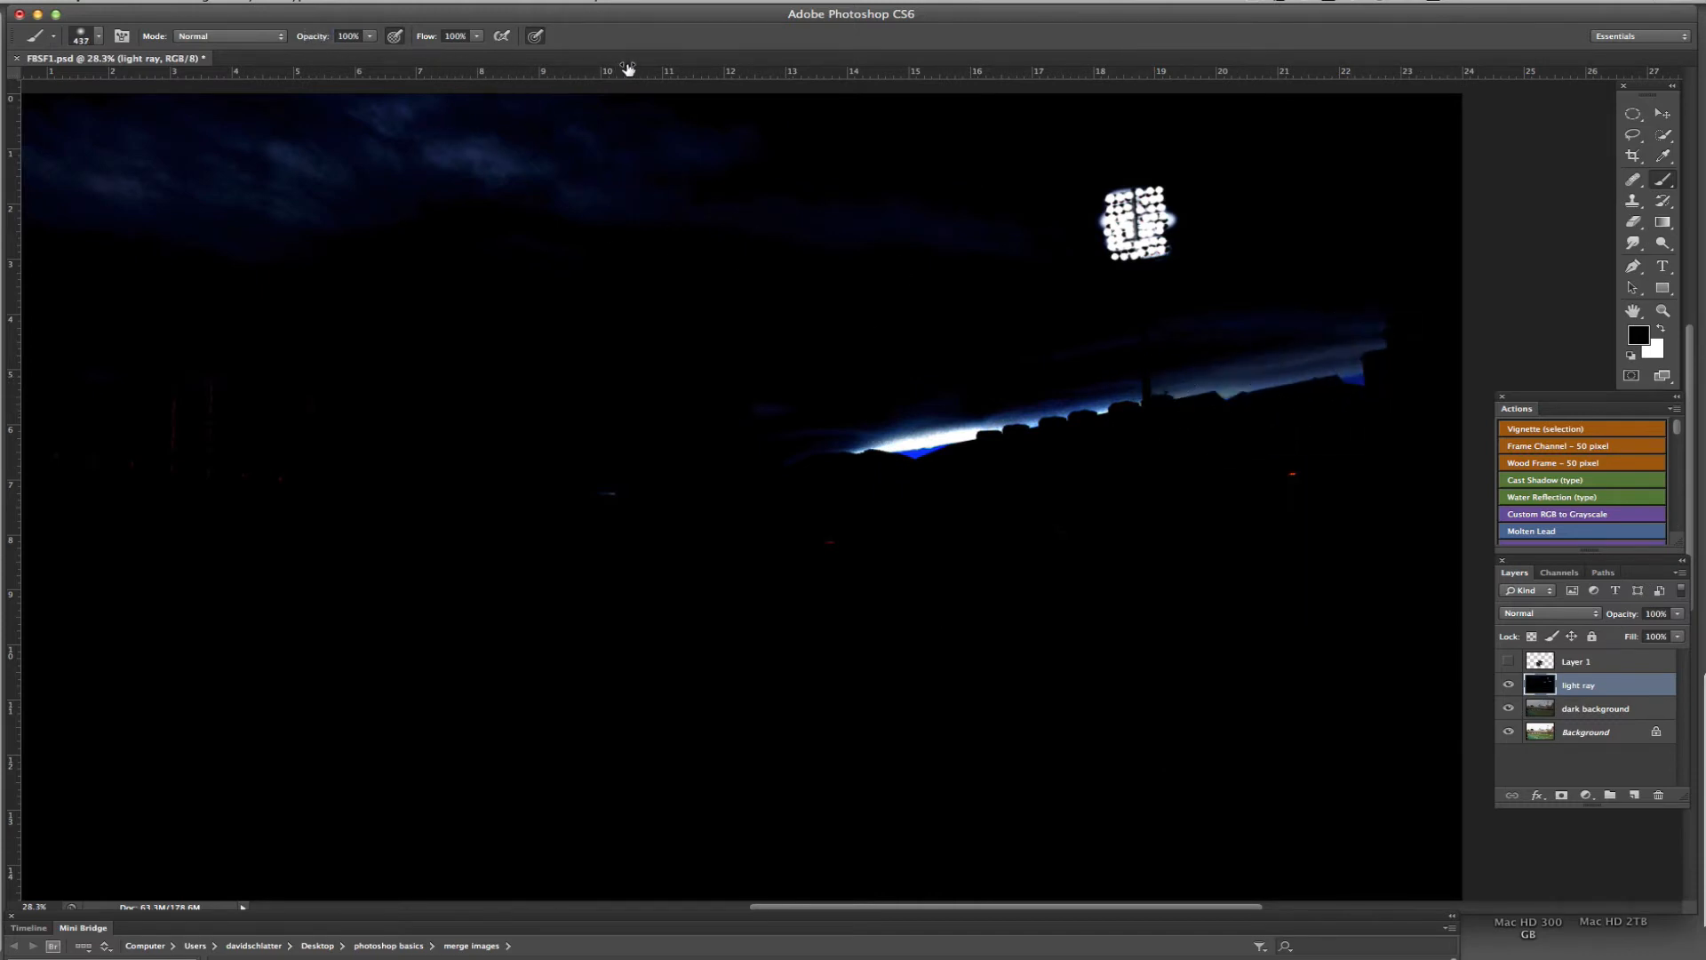
mouse_move(1402, 370)
mouse_down()
mouse_move(1198, 371)
mouse_move(1111, 408)
mouse_up()
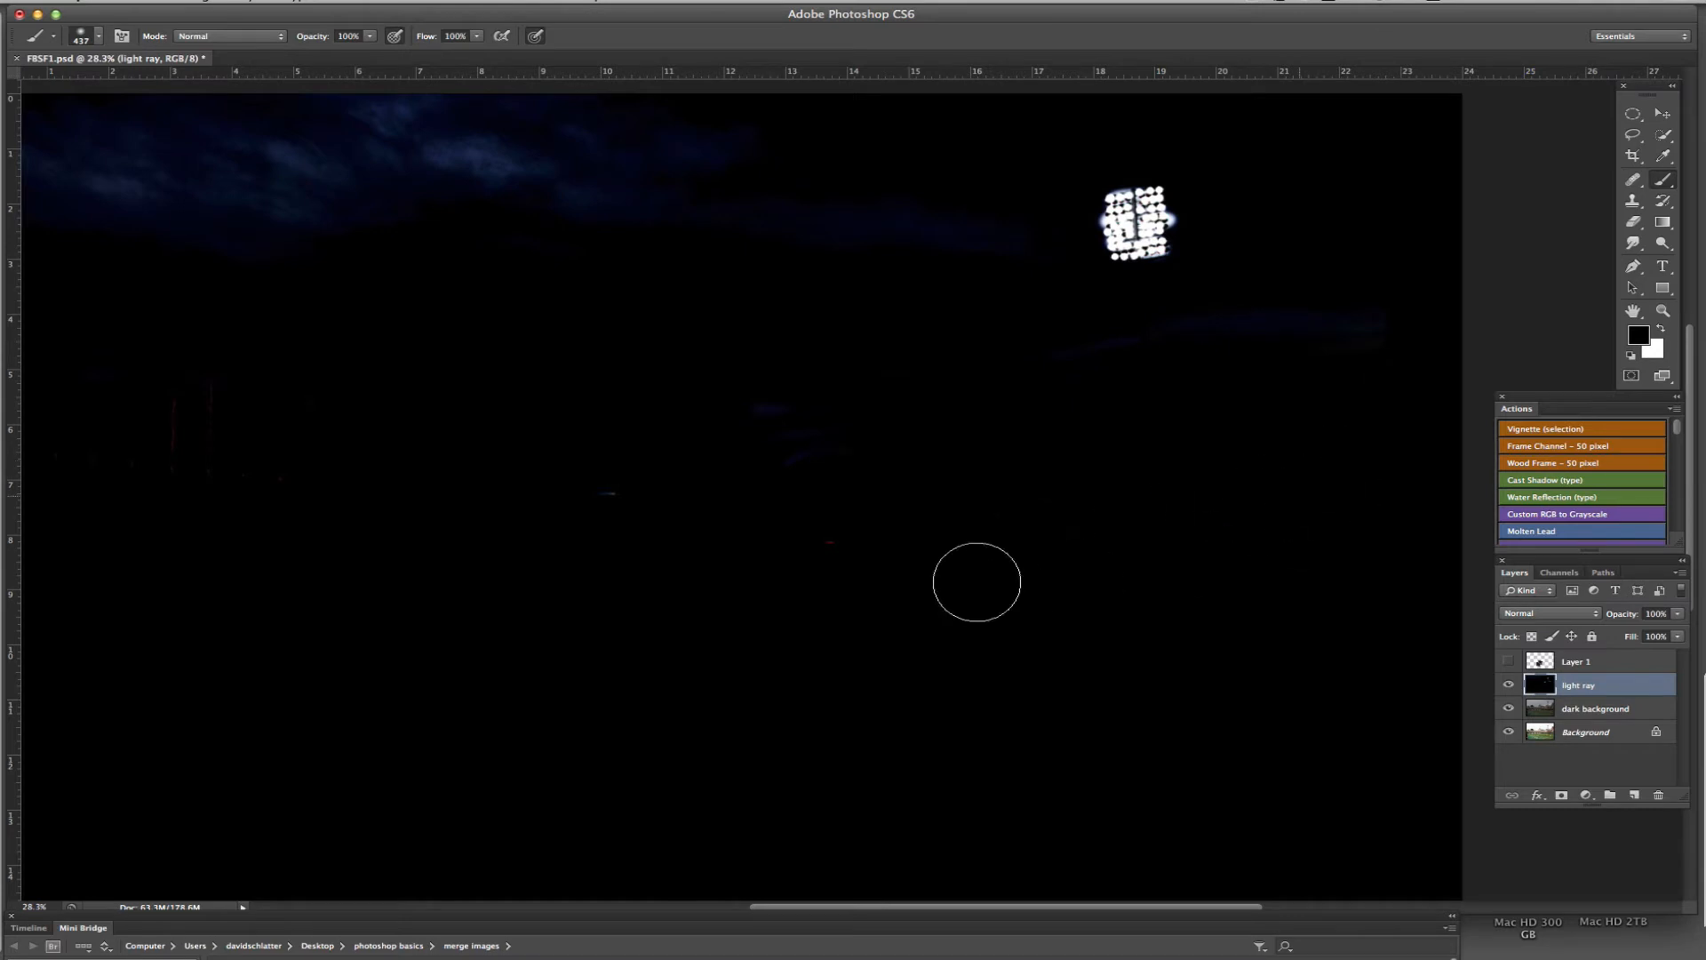
mouse_move(455, 170)
mouse_down()
mouse_move(83, 121)
mouse_move(583, 179)
mouse_up()
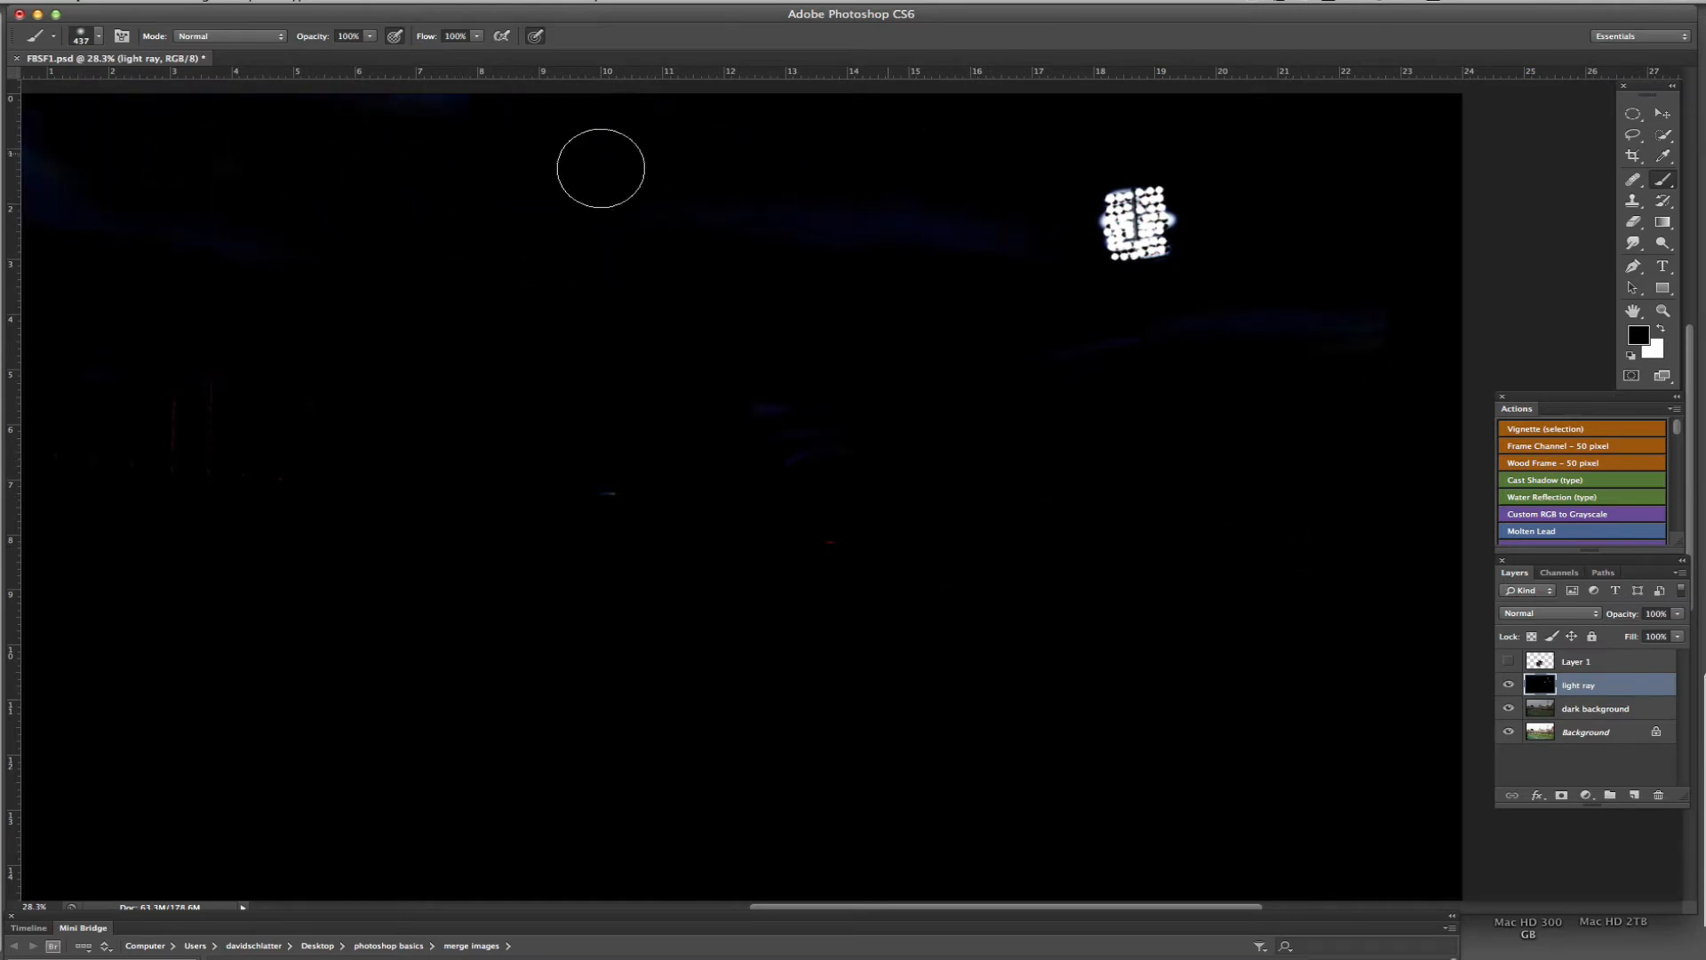
mouse_move(578, 335)
mouse_down()
mouse_move(632, 594)
mouse_move(693, 670)
mouse_up()
Step: Apply a Zoom Radial Blur to the light ray layer with amount 100 and Good quality, centring it near the image's upper-right corner
click(401, 1)
mouse_move(477, 183)
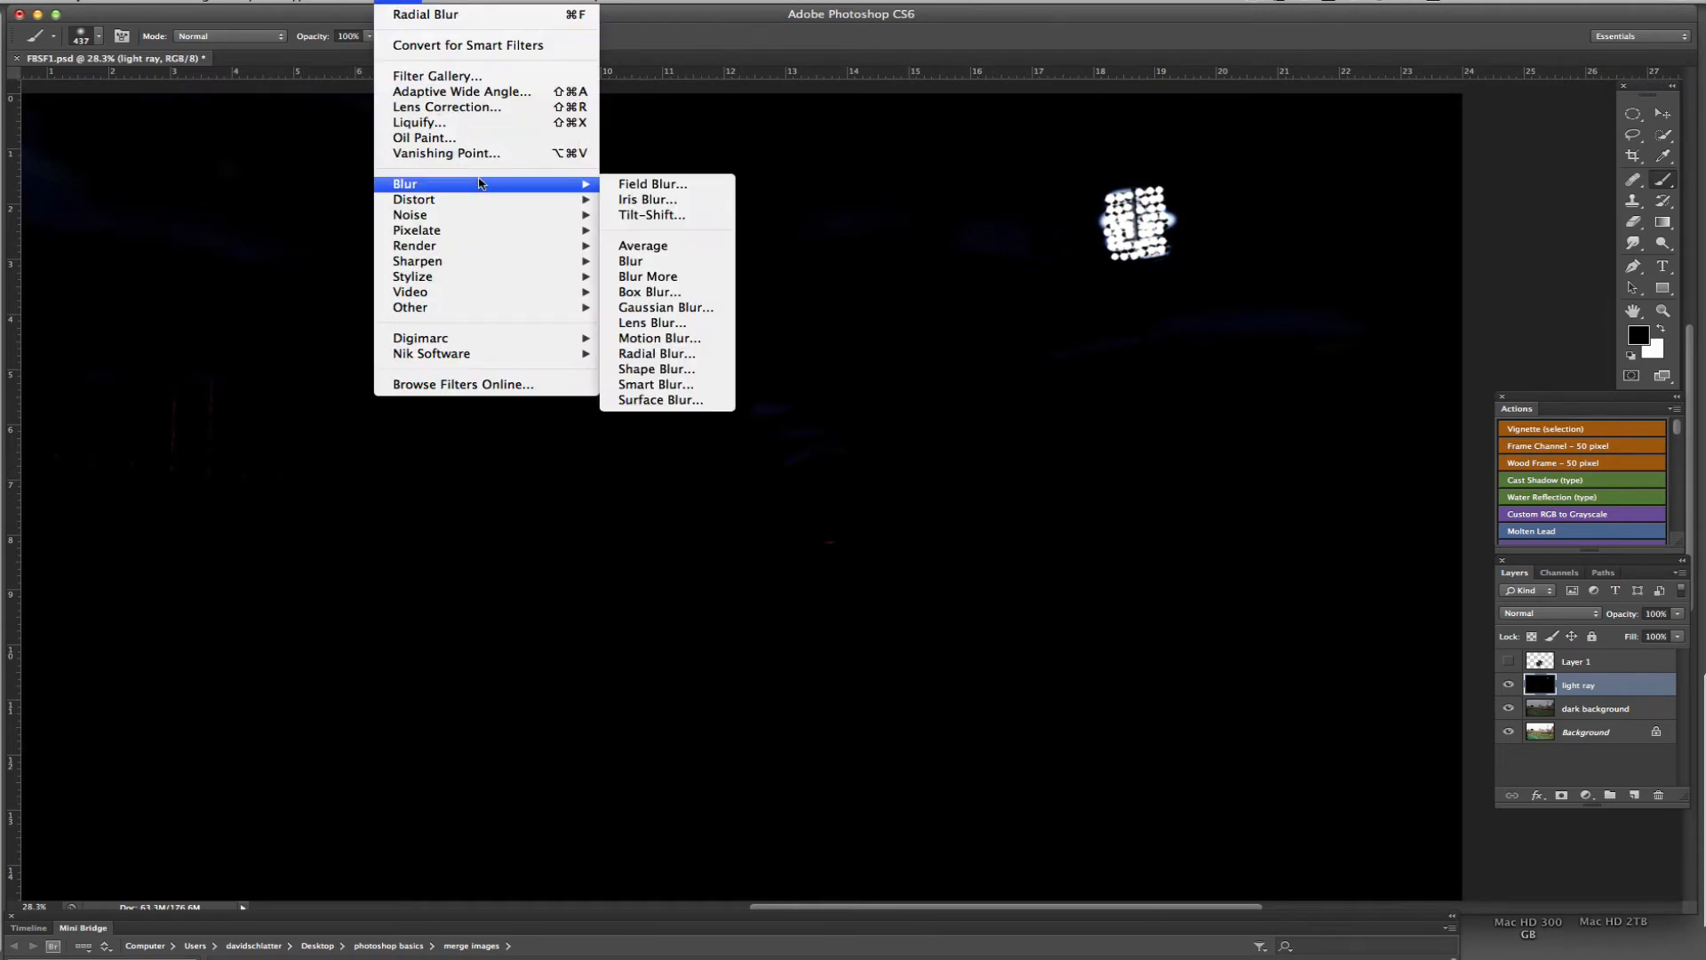
click(685, 354)
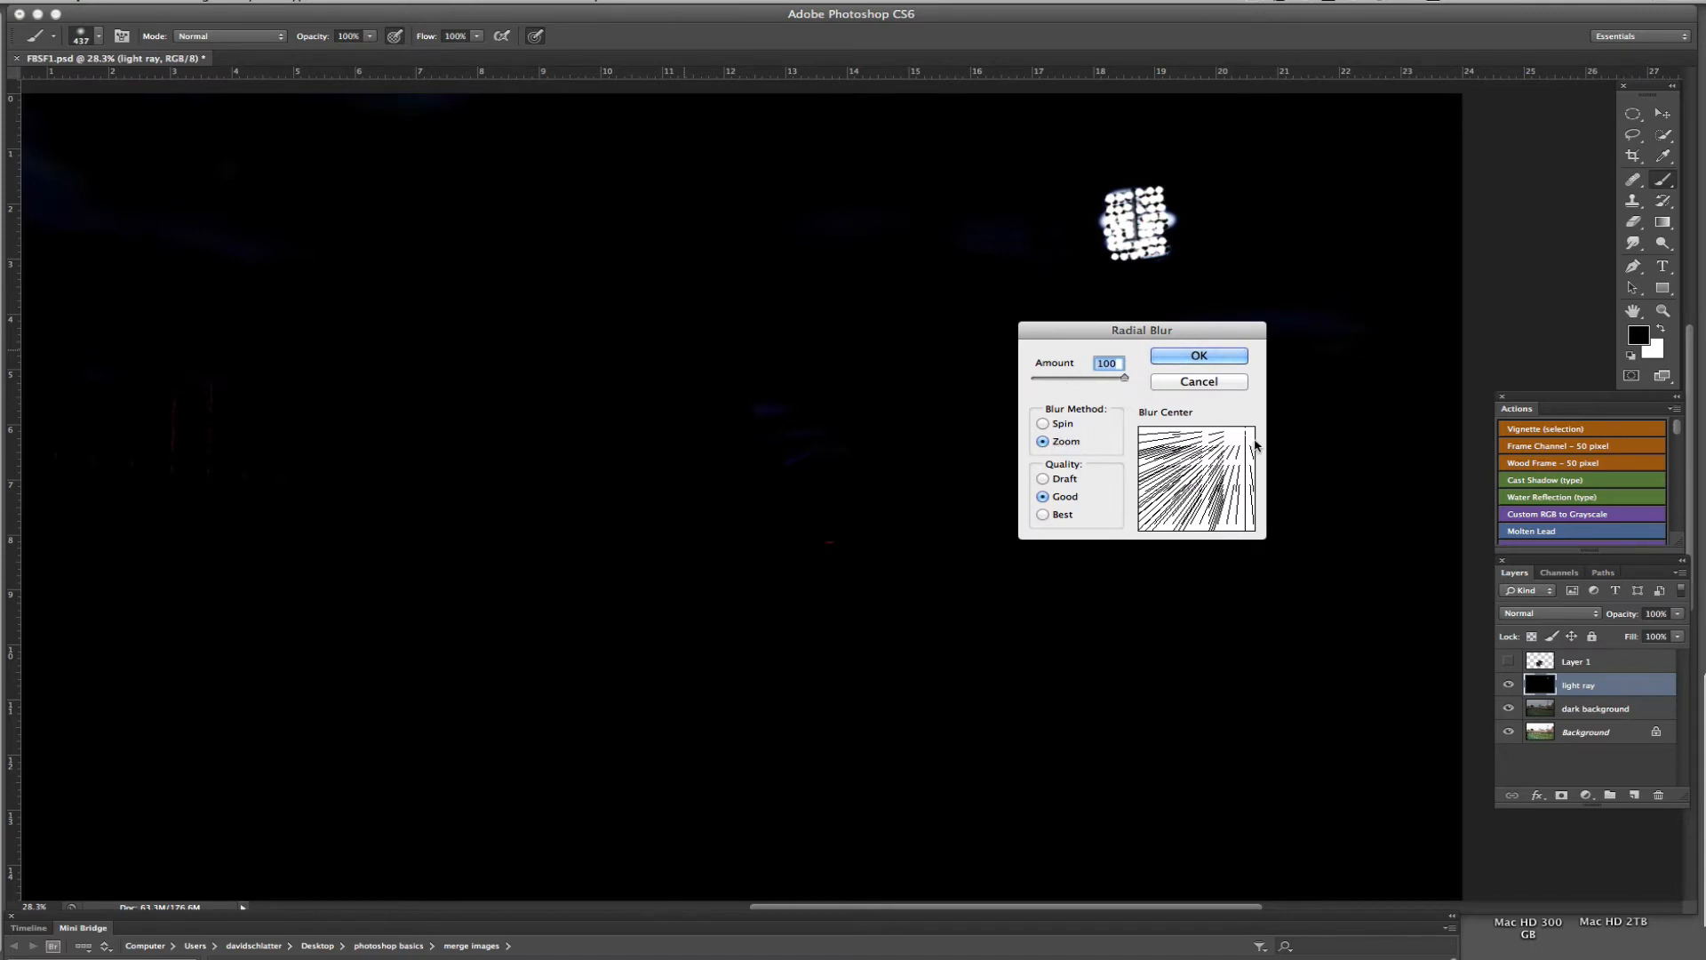
drag(1255, 444, 1242, 422)
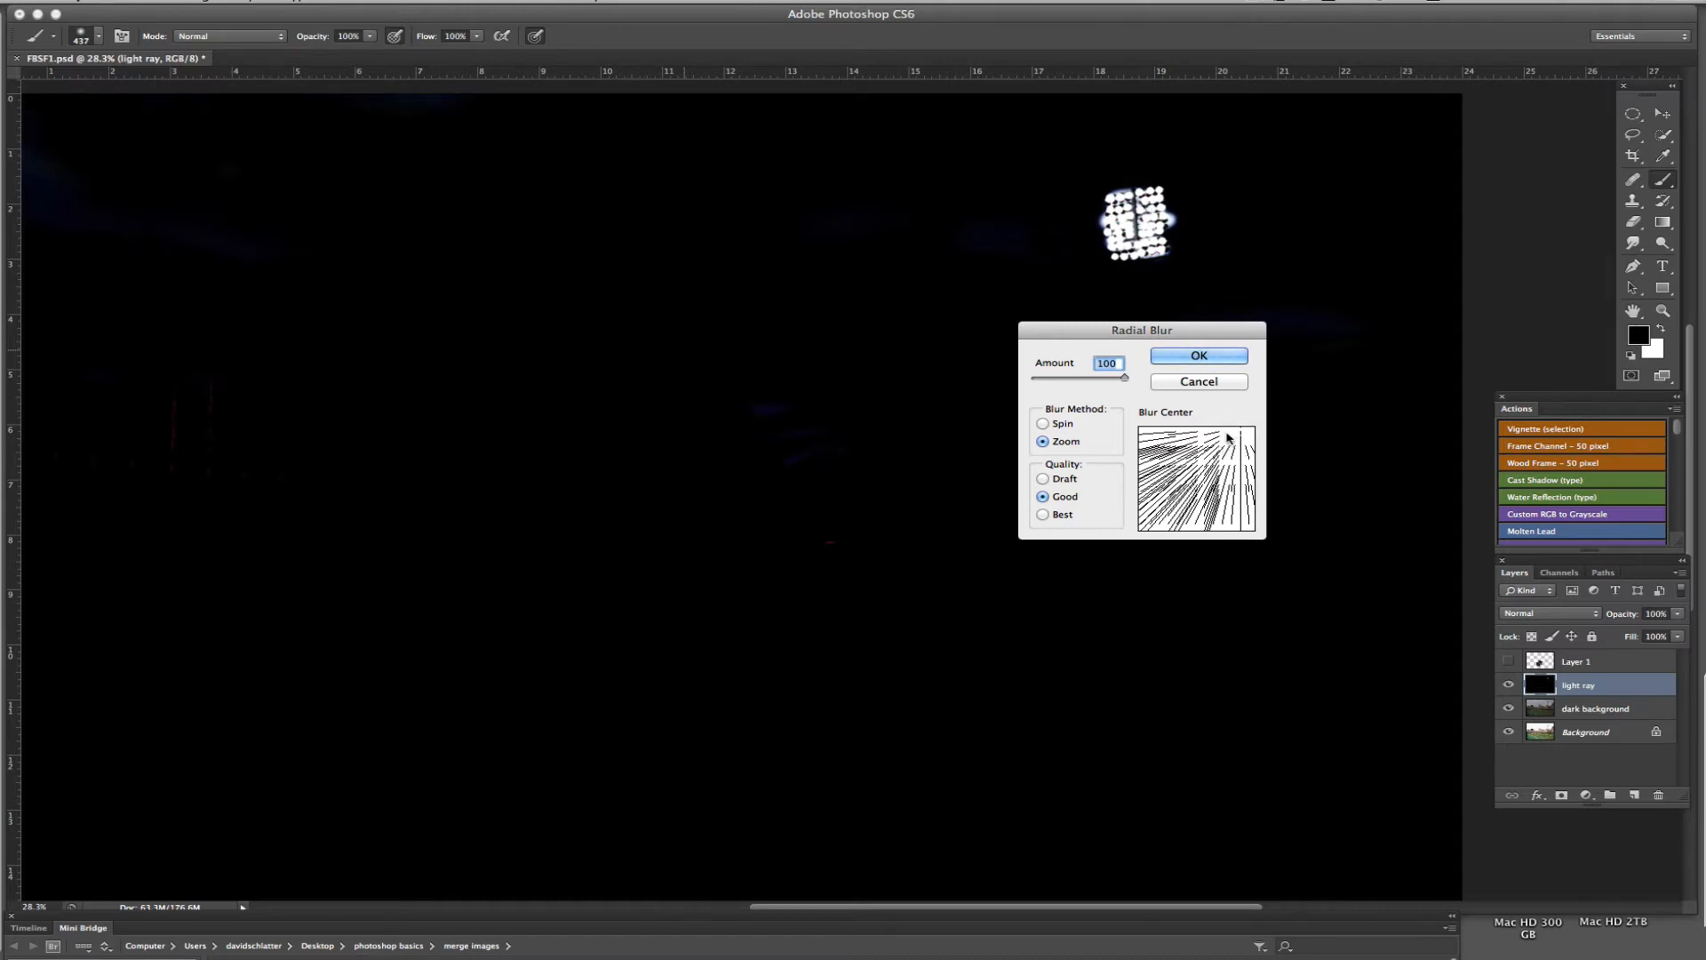
mouse_move(1230, 443)
mouse_down()
mouse_move(1196, 490)
mouse_move(1243, 423)
mouse_up()
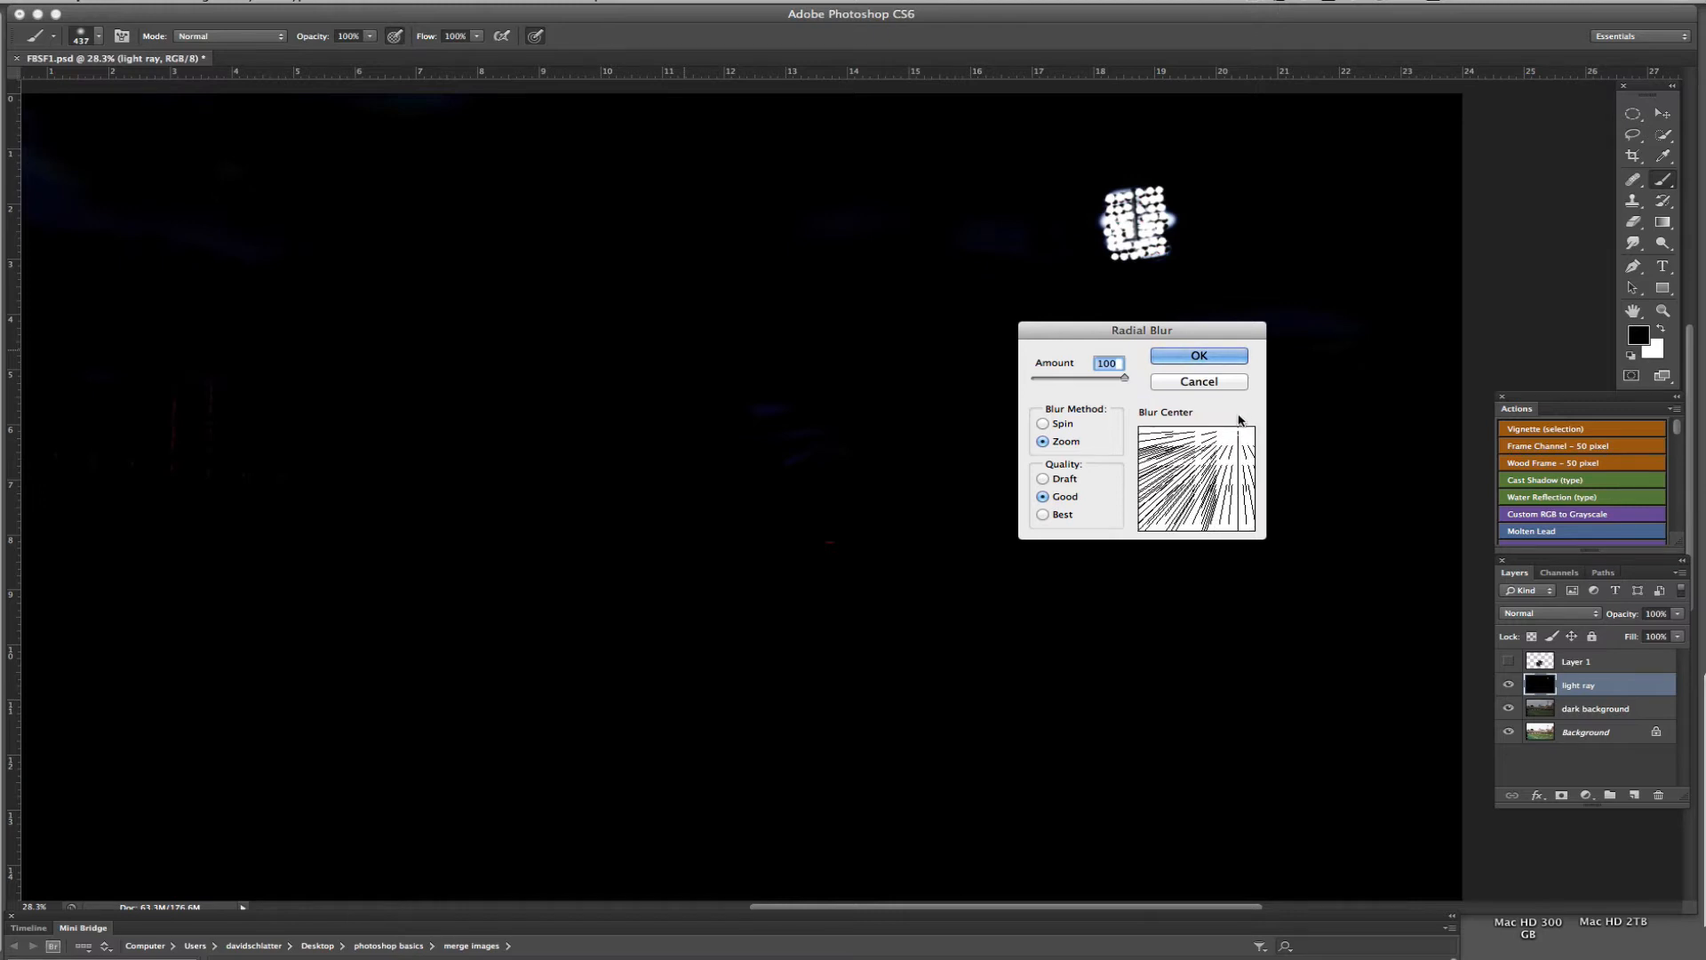
click(1201, 357)
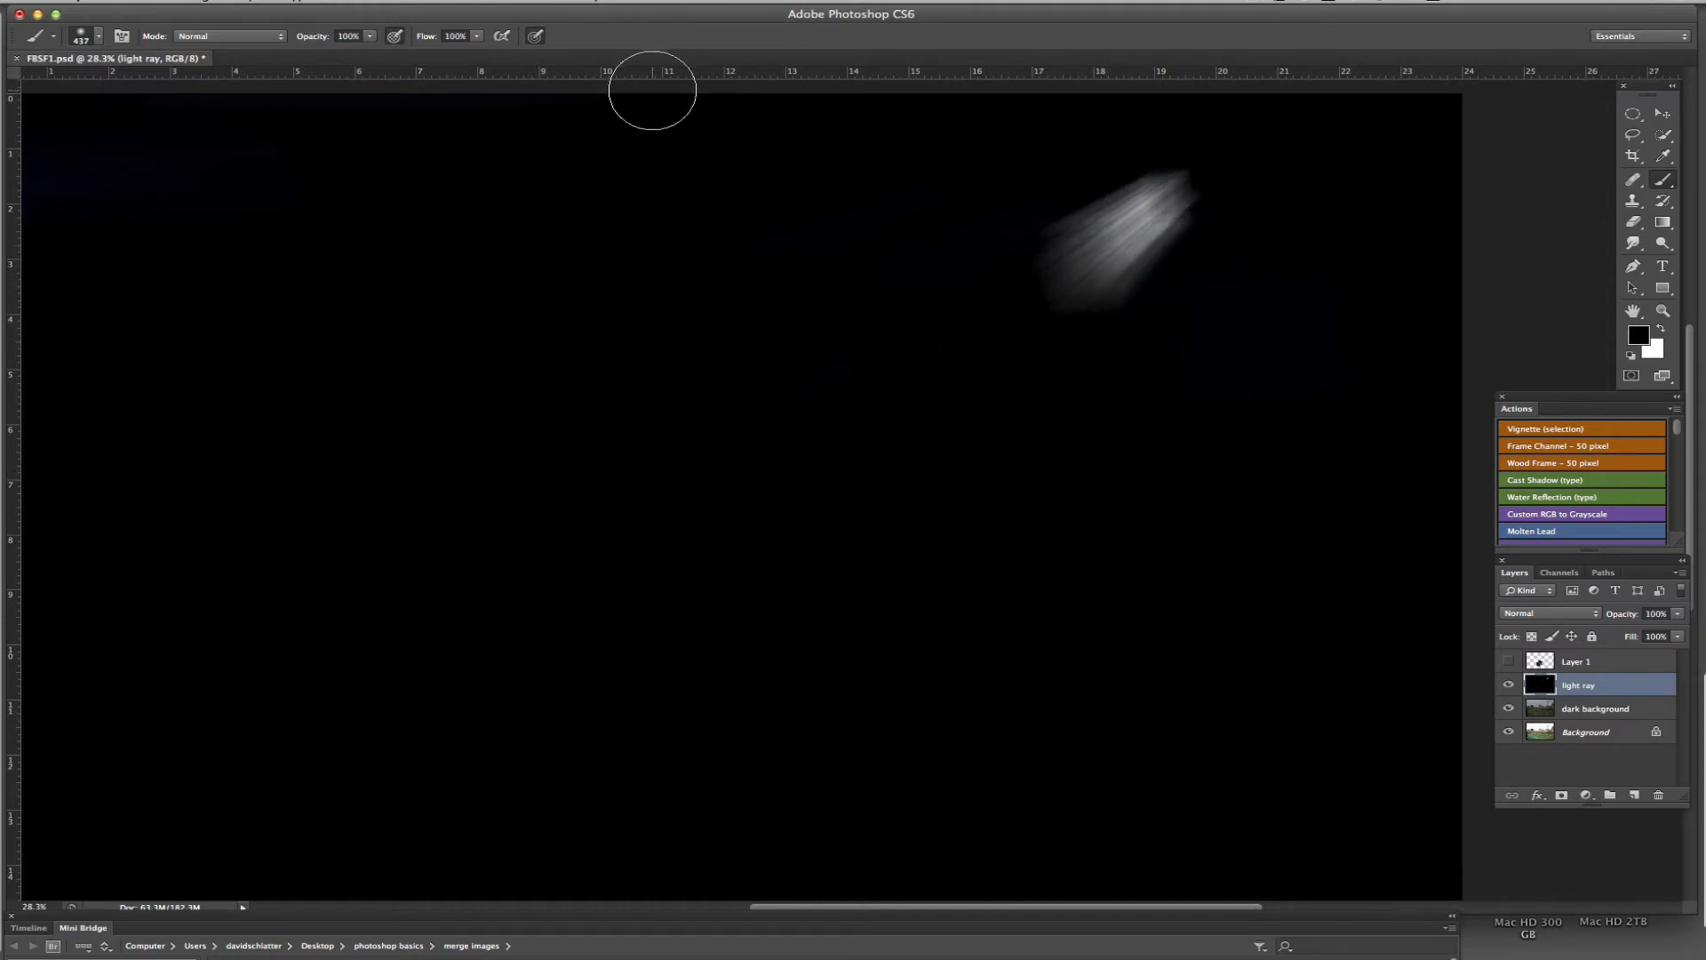
Step: Reapply the same Radial Blur four more times to stretch the floodlight glow into a long beam
click(410, 2)
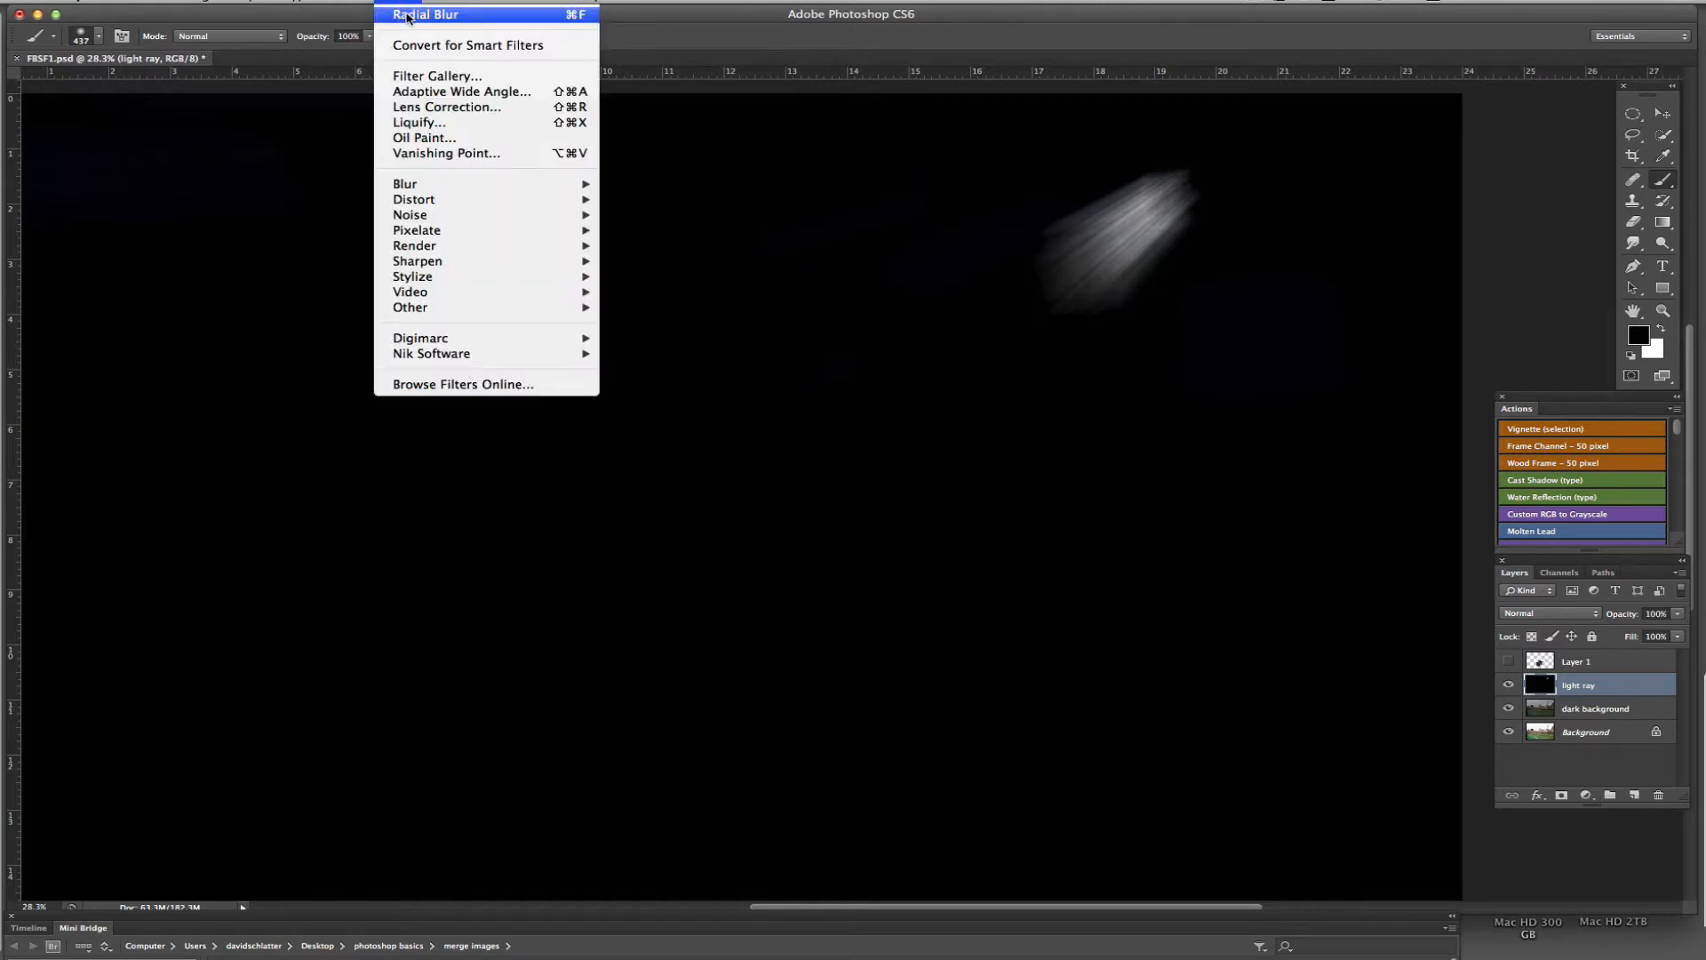
click(407, 15)
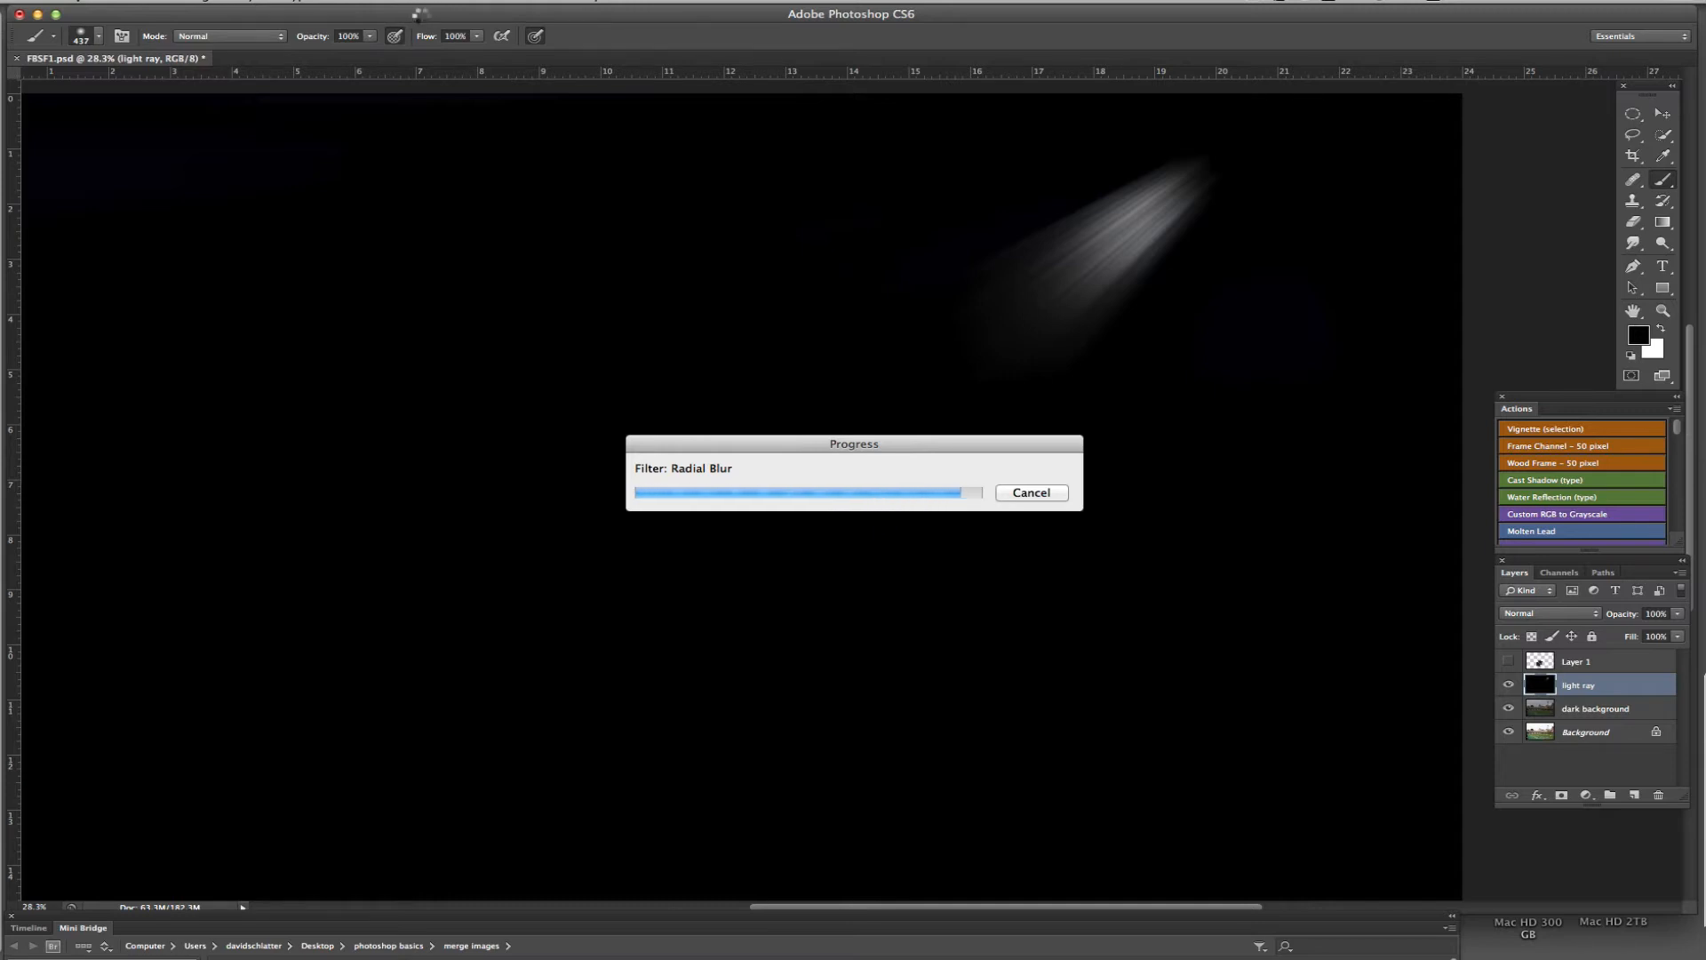
click(408, 2)
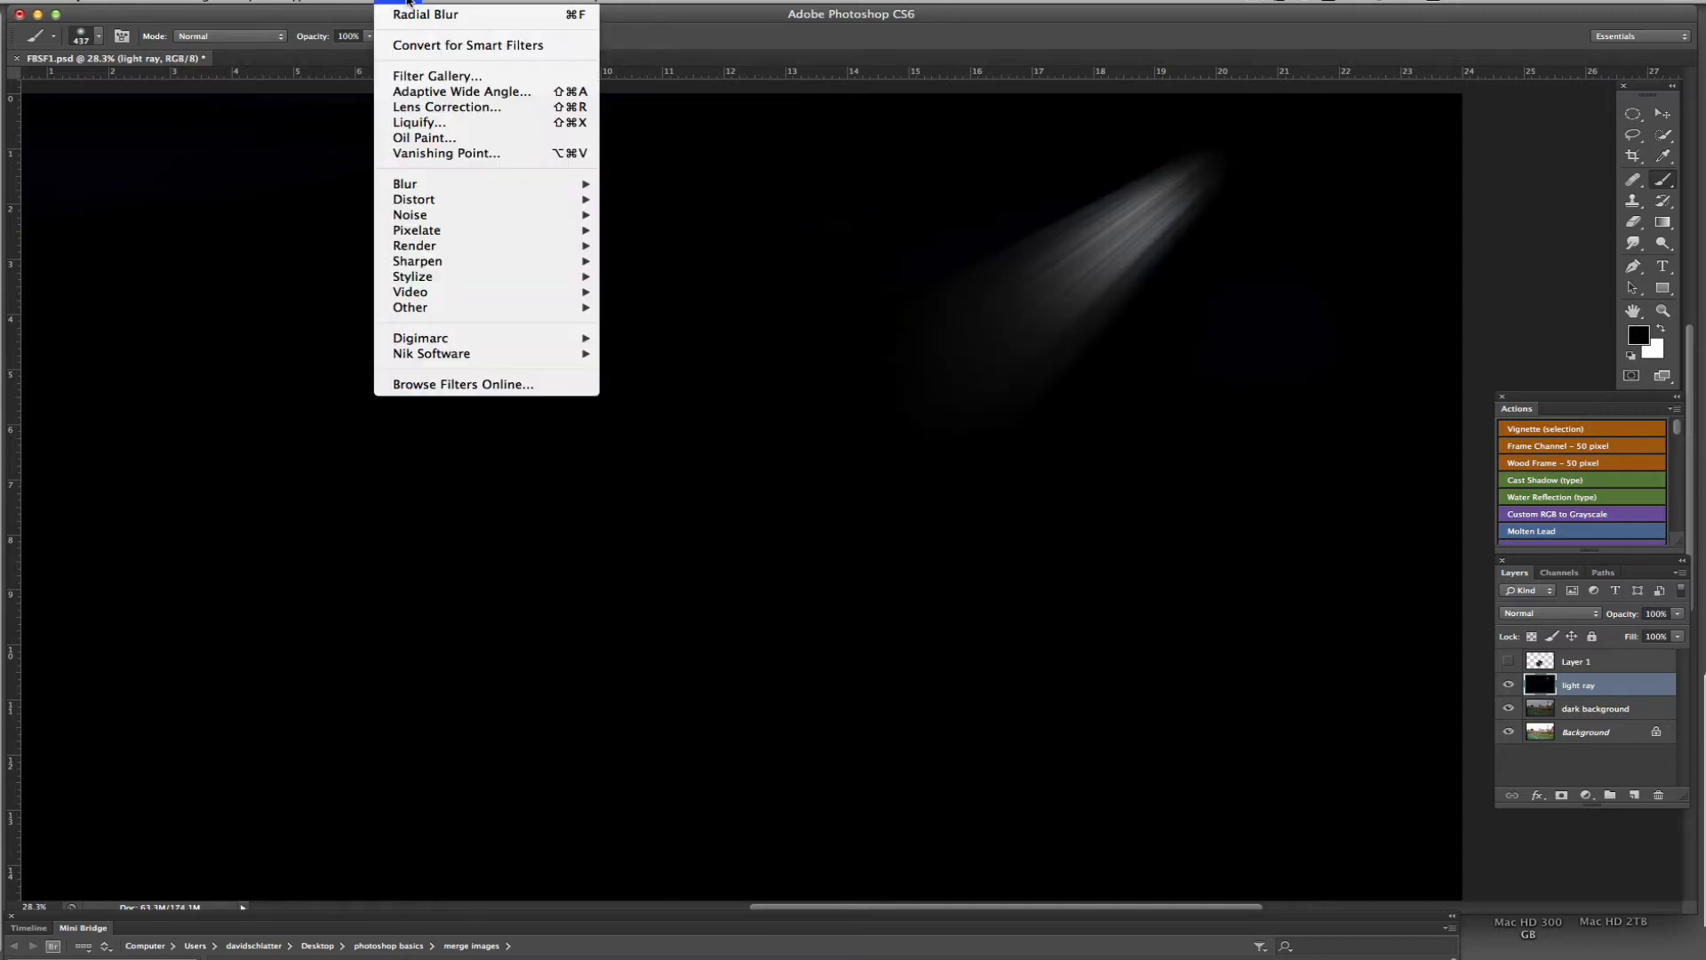
click(411, 15)
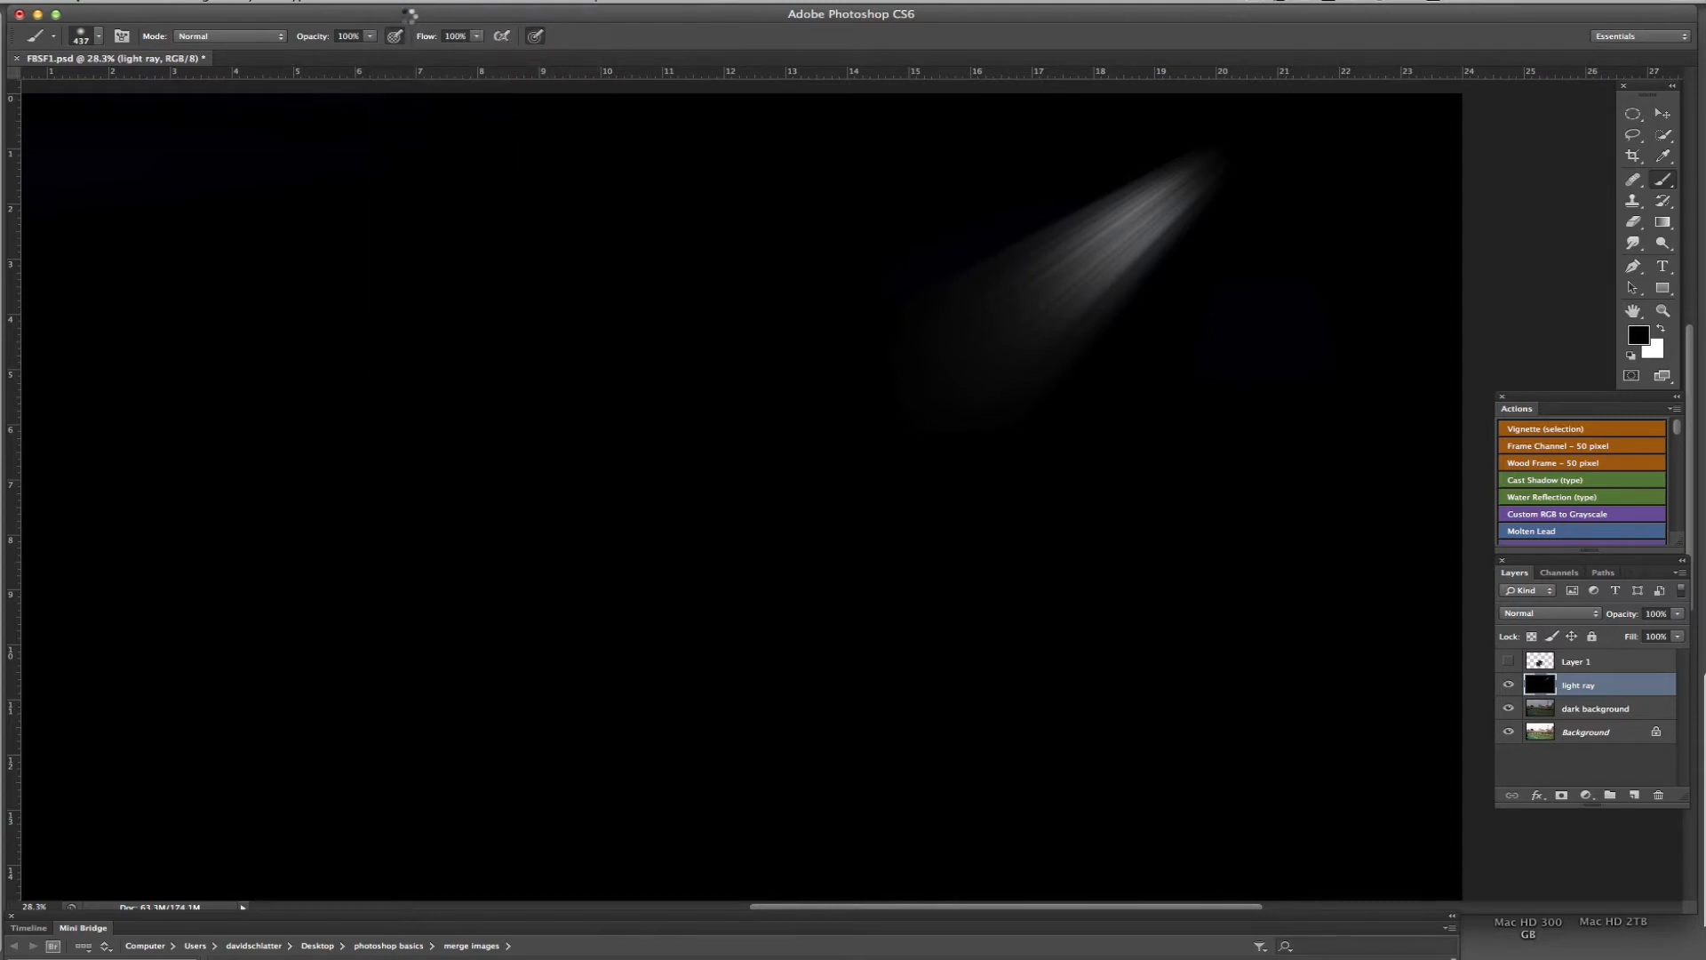
click(397, 2)
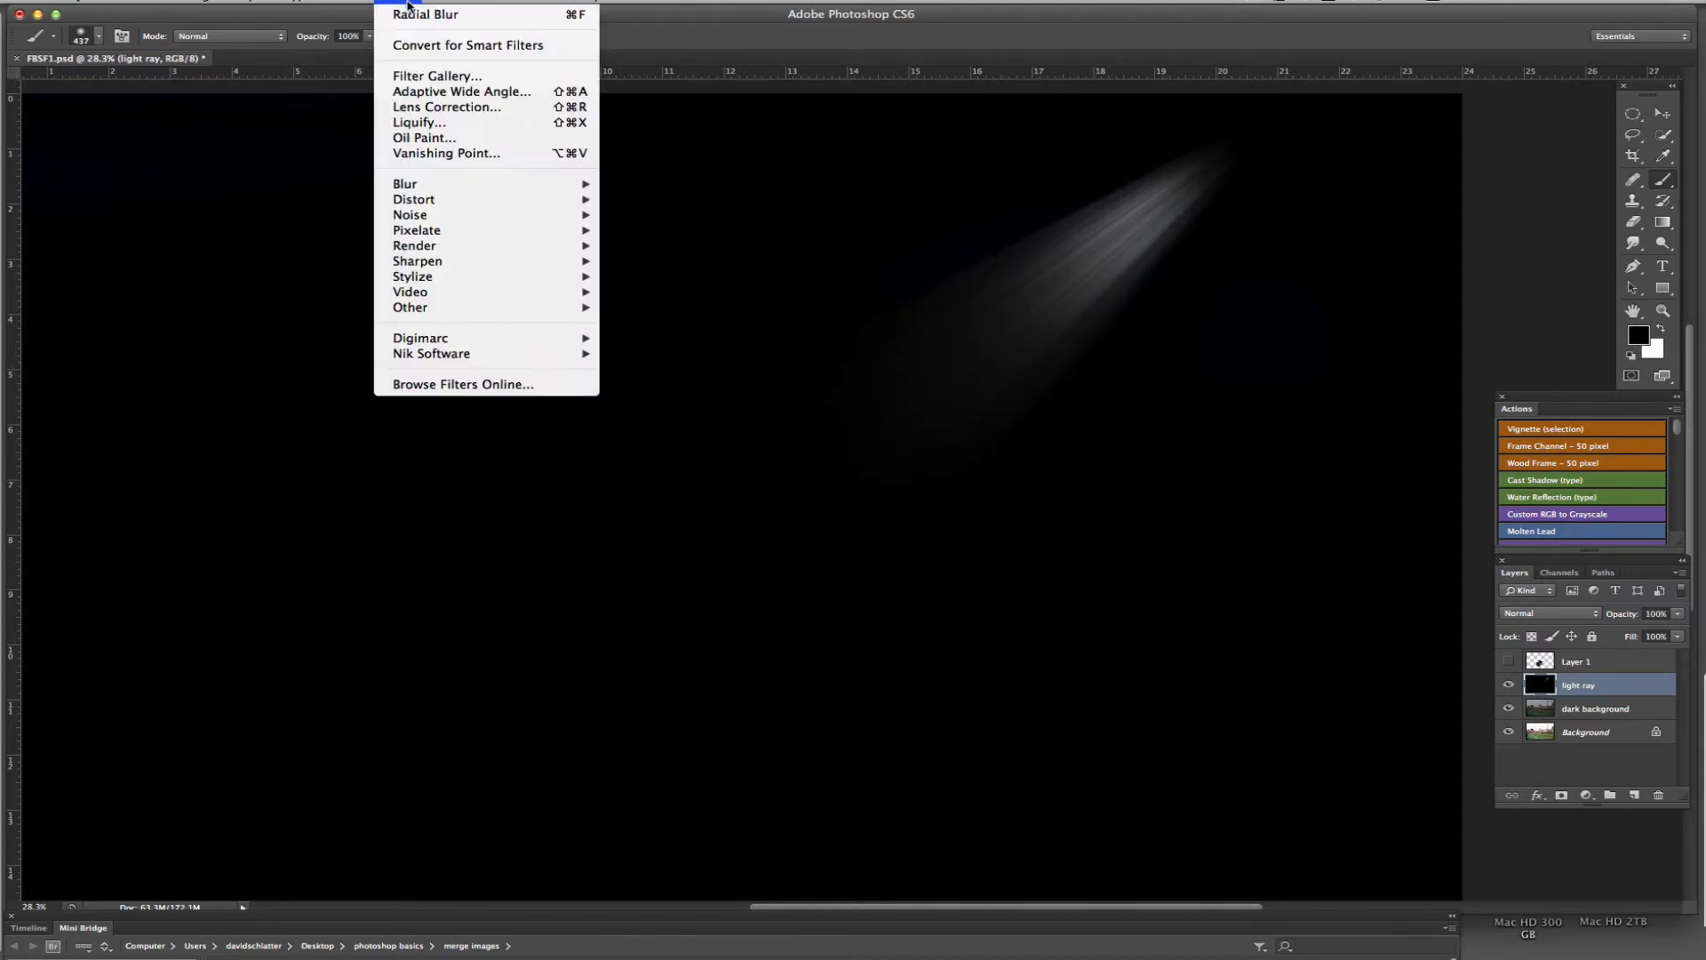
click(409, 15)
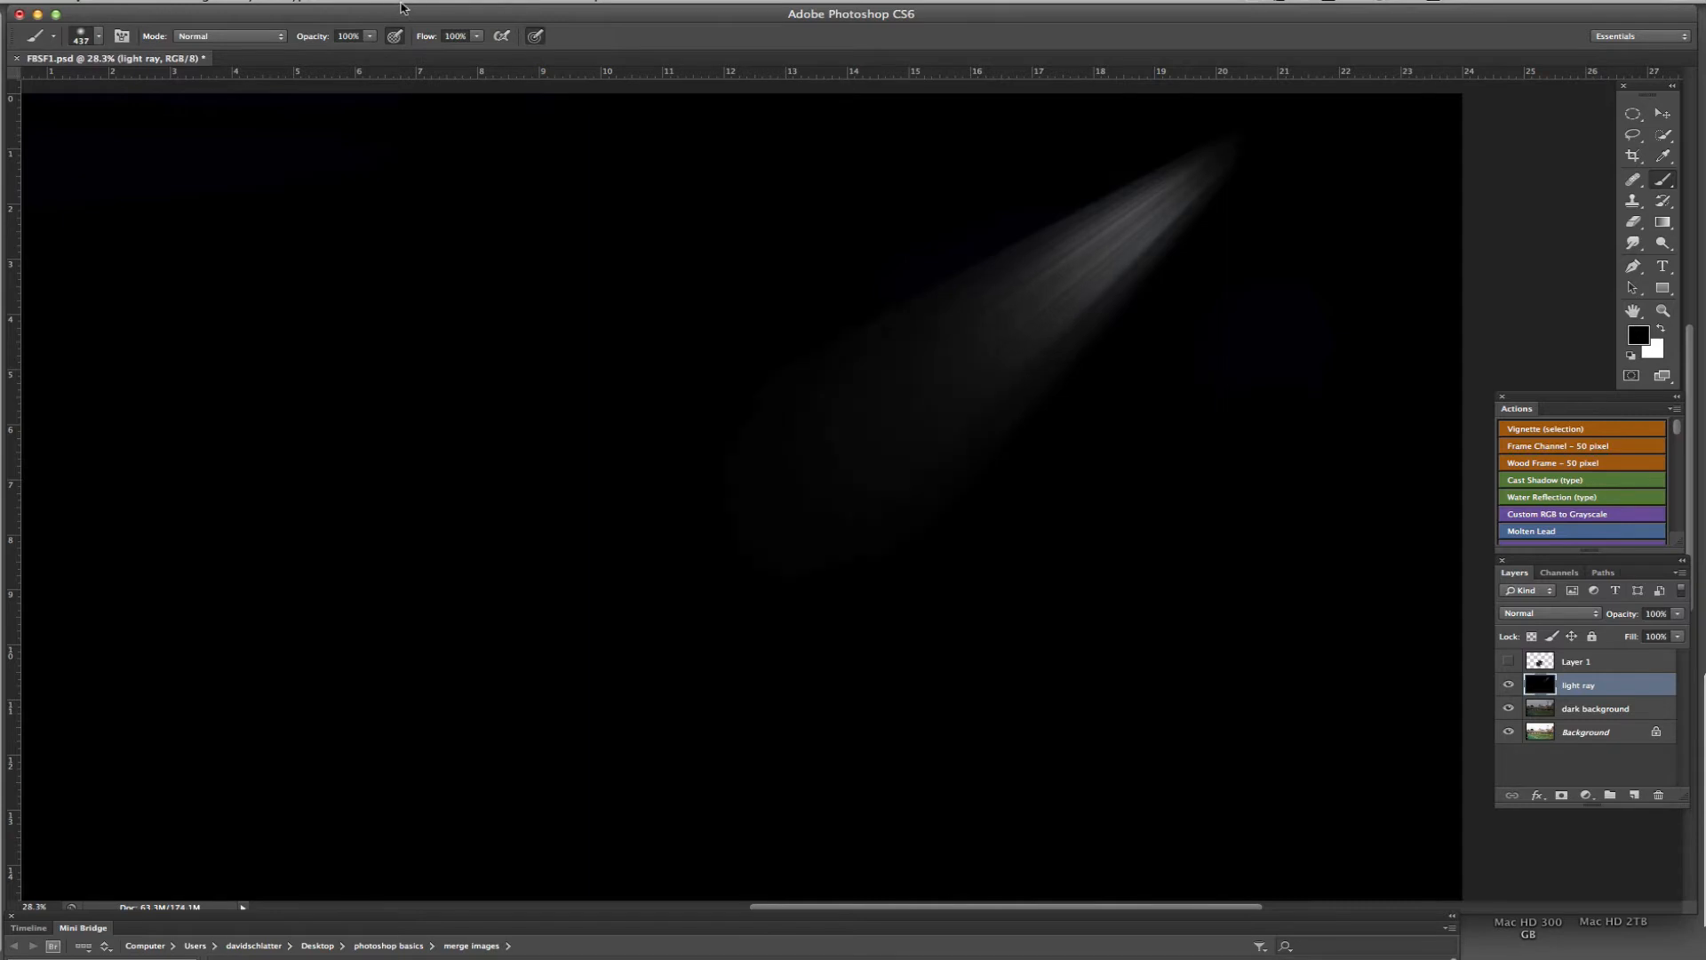
click(399, 1)
click(402, 15)
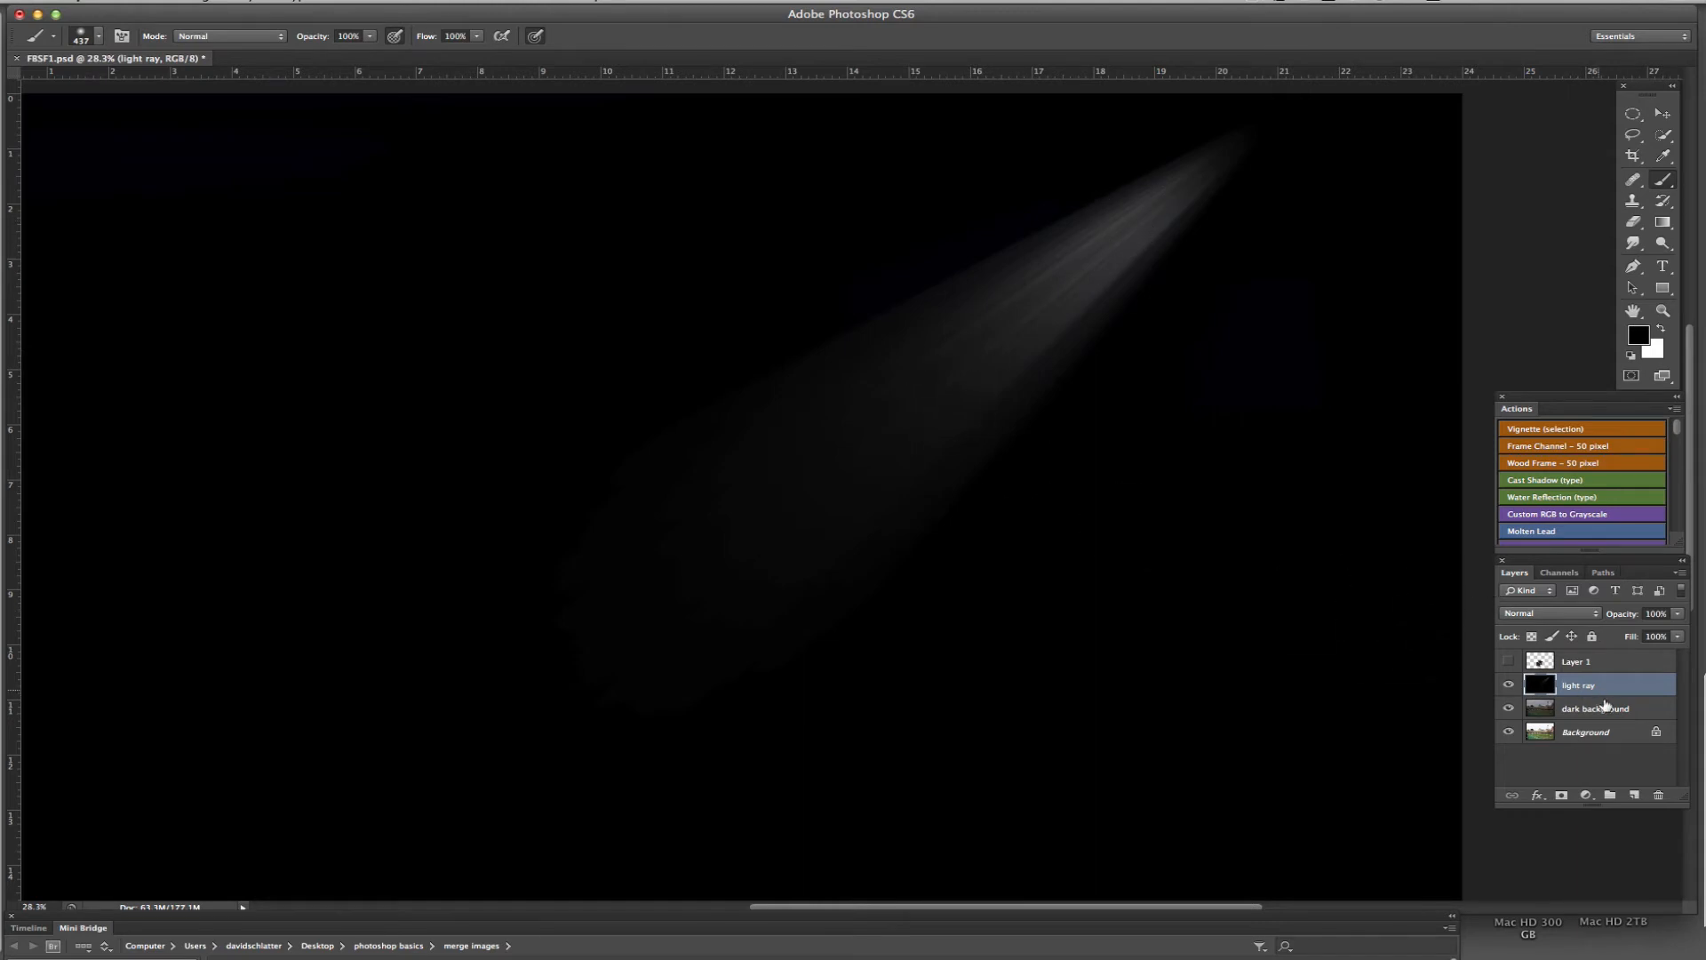
Step: Brighten the light beam with a Brightness/Contrast adjustment, setting brightness to 150
click(202, 5)
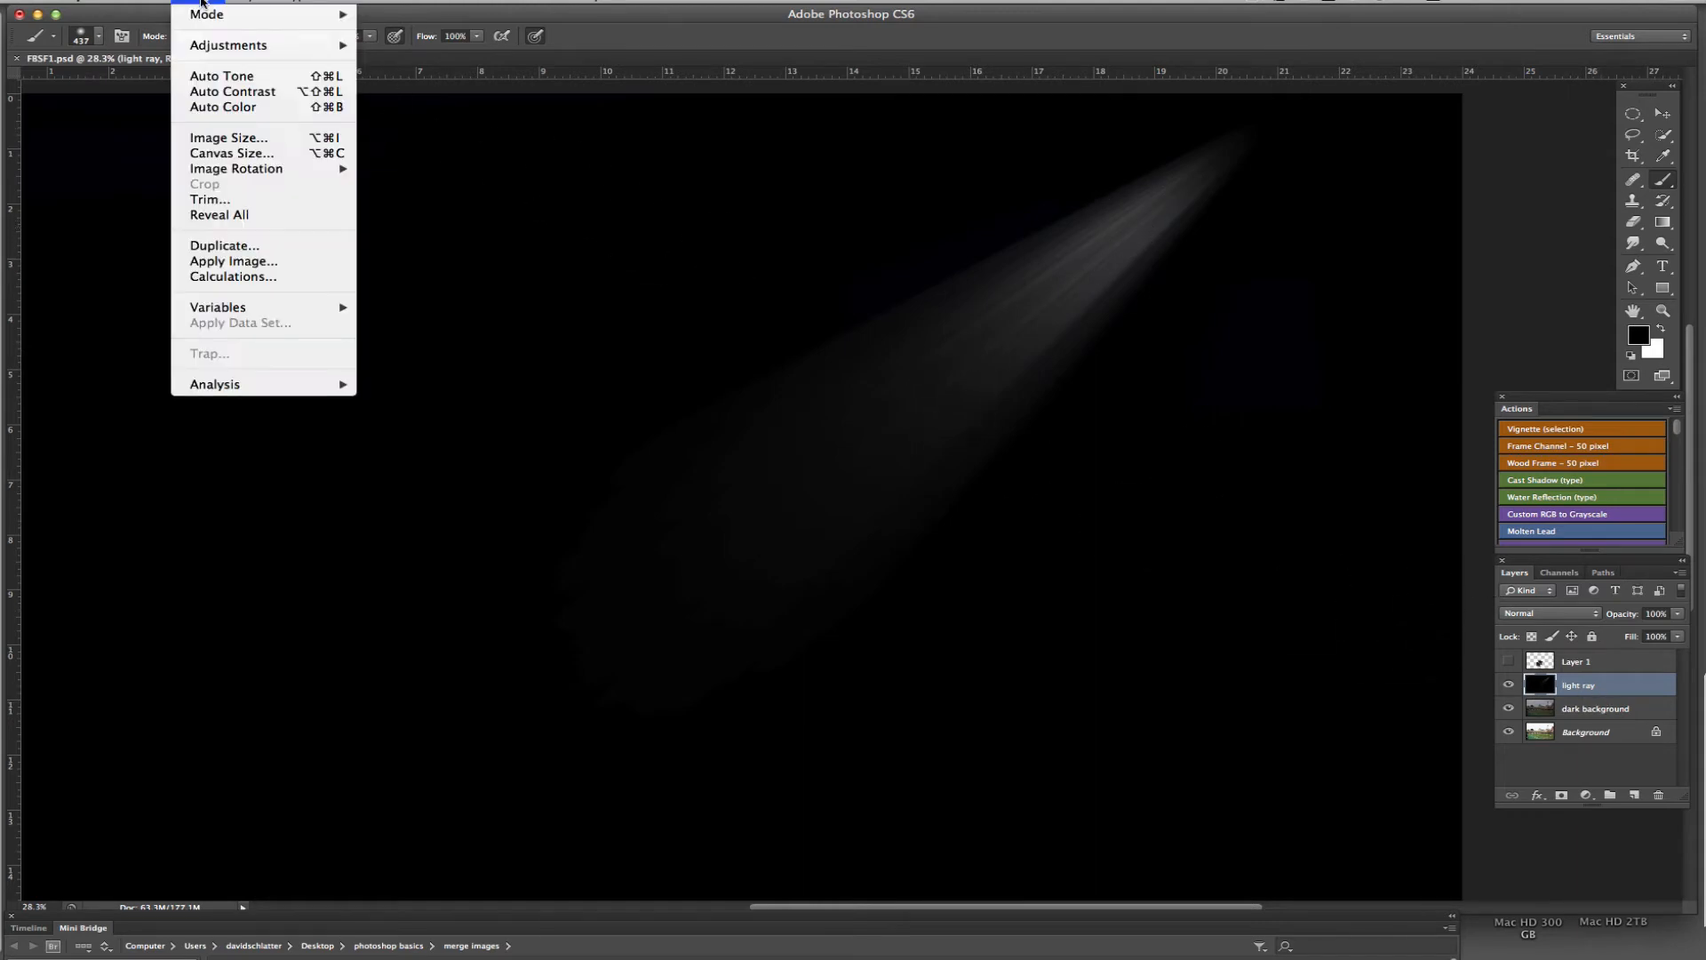
mouse_move(214, 43)
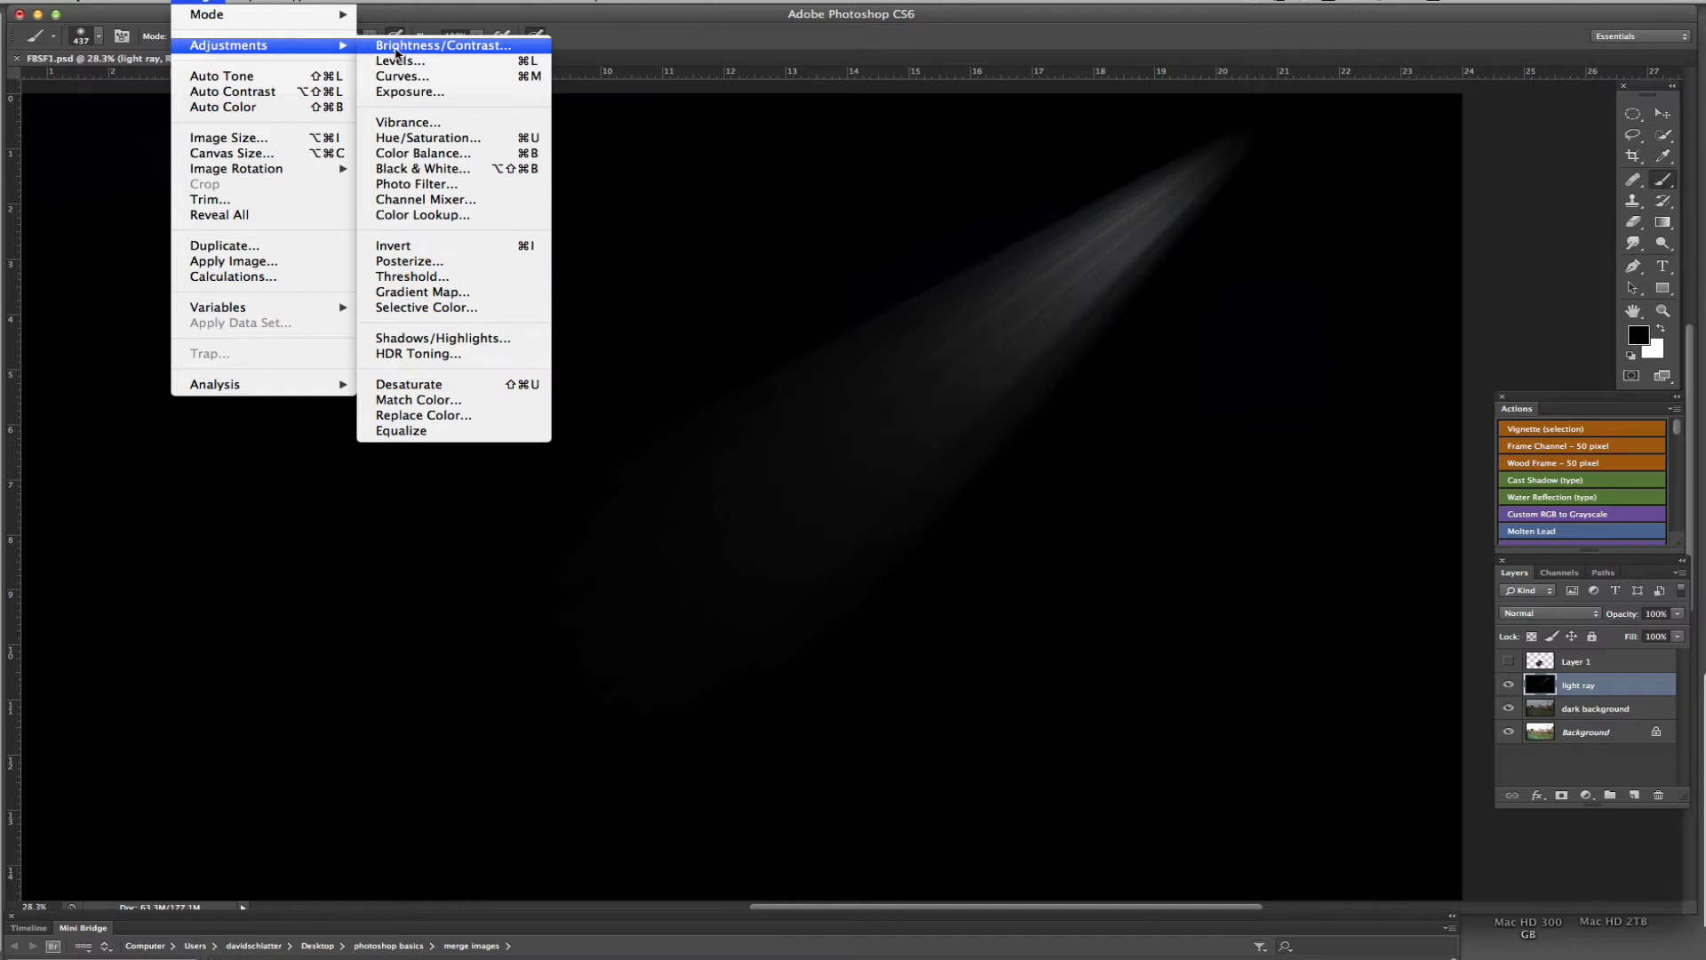
click(397, 49)
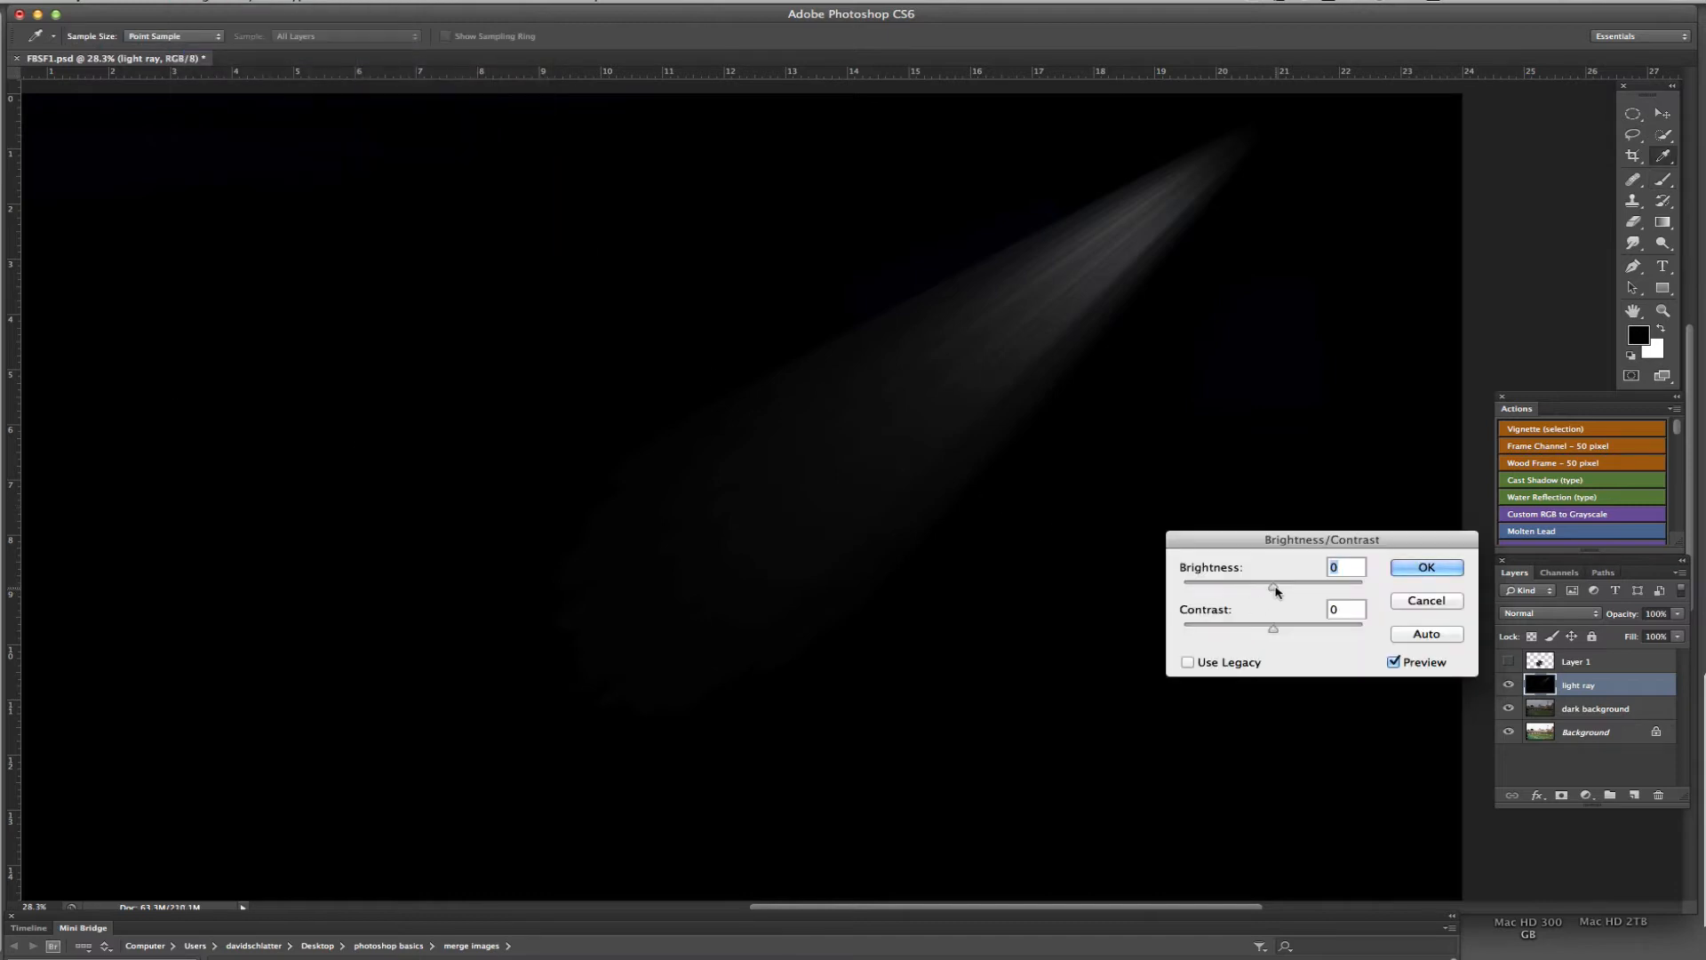
drag(1274, 588, 1367, 594)
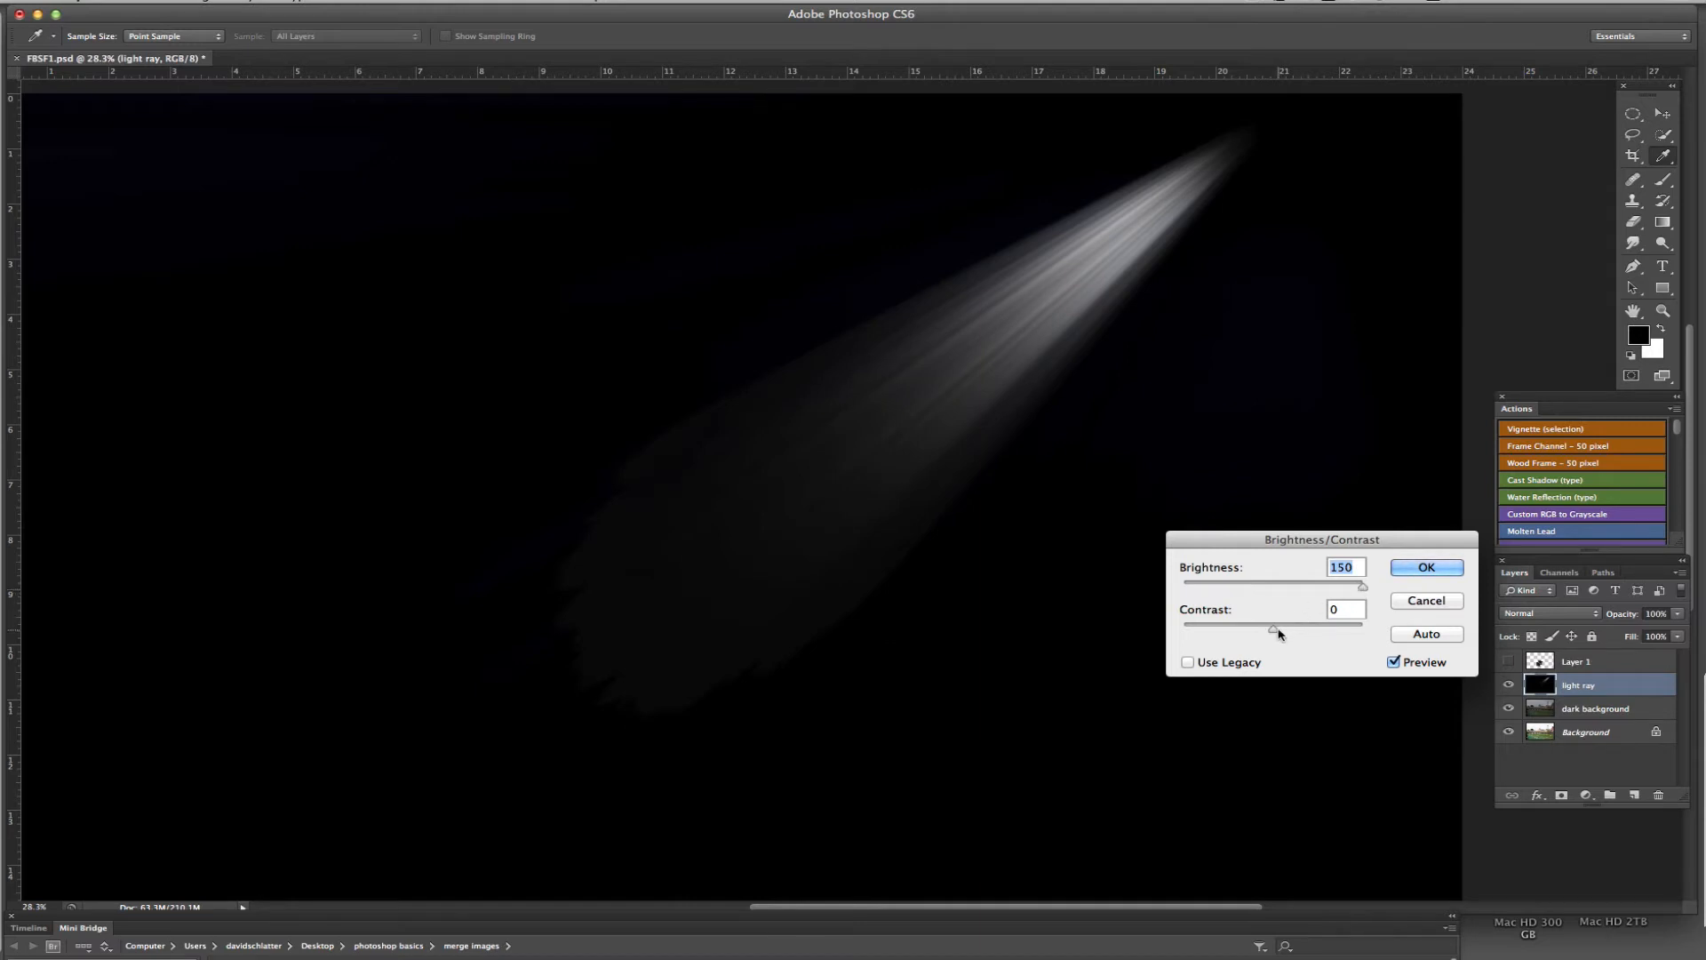
click(1423, 569)
key(b)
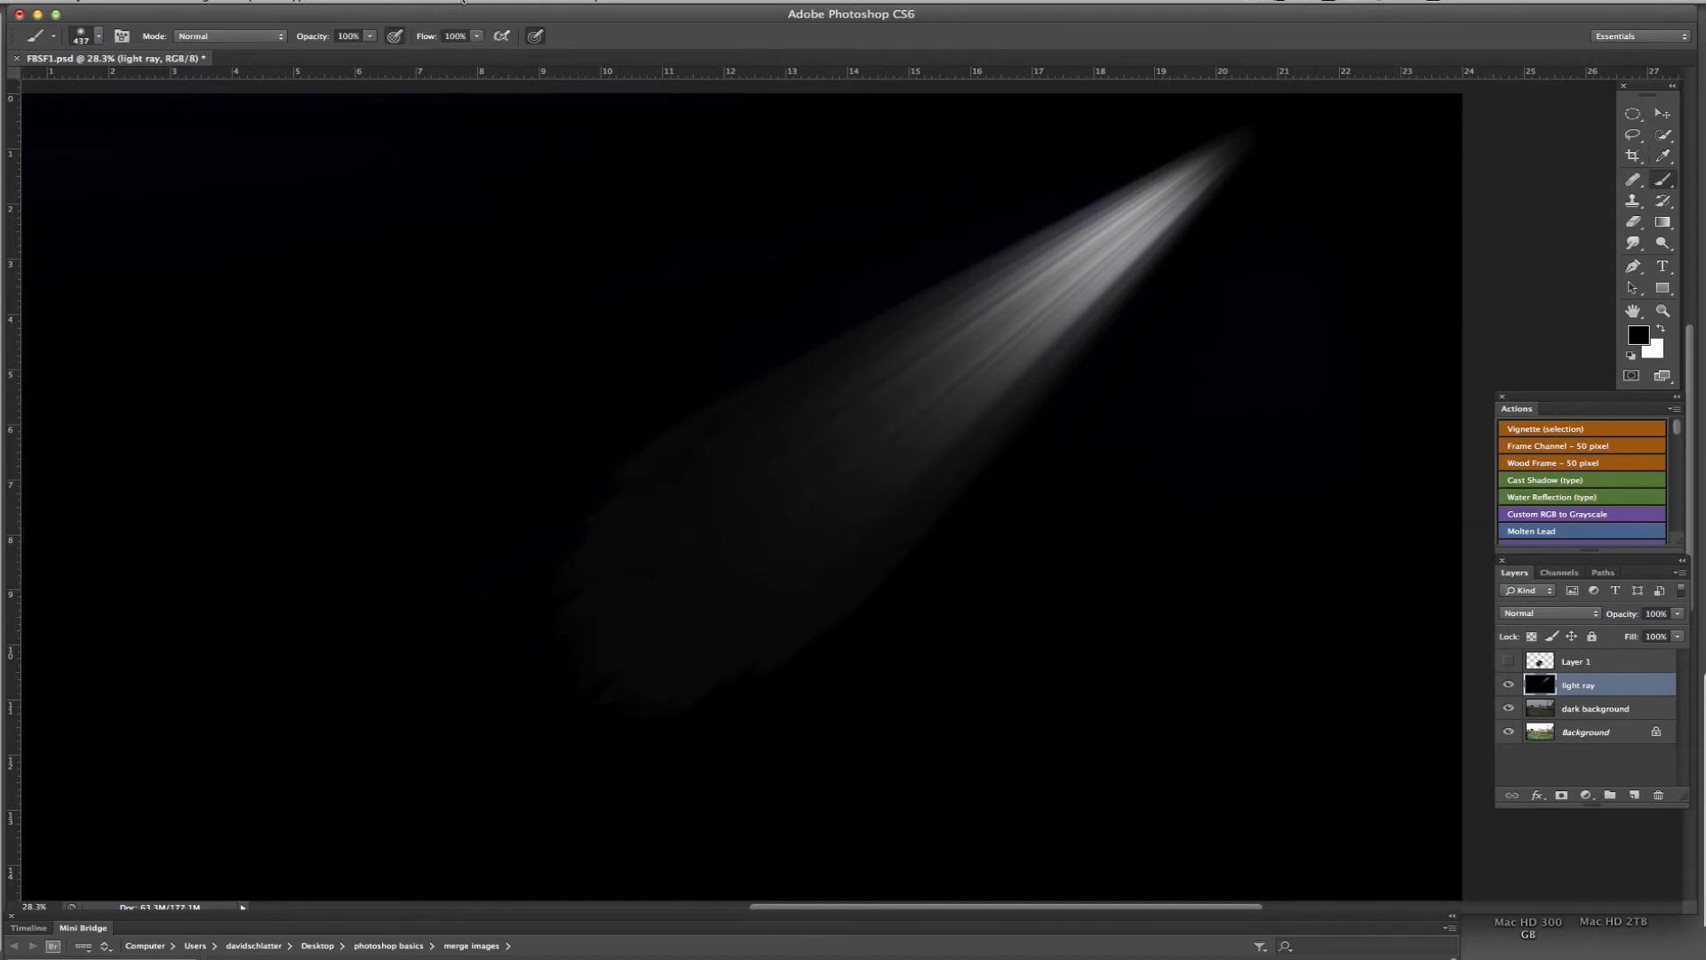
Step: Run the last Radial Blur twice more on the brightened beam to lengthen and smooth its rays
click(410, 1)
click(408, 18)
click(411, 1)
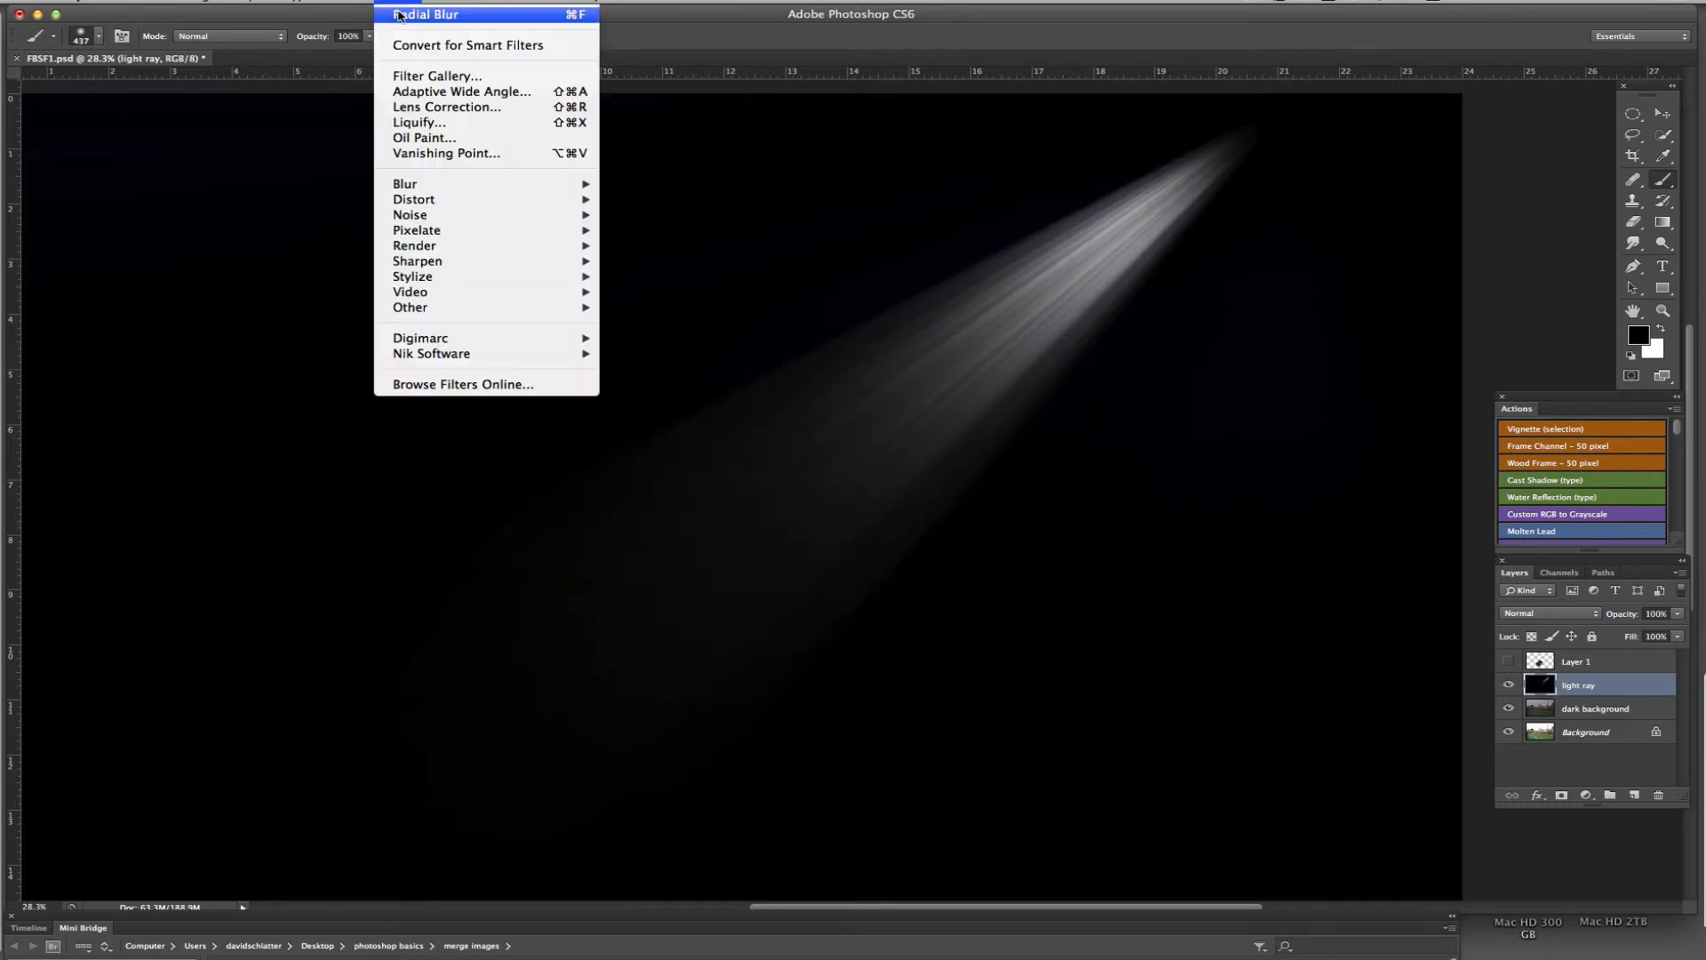
click(400, 16)
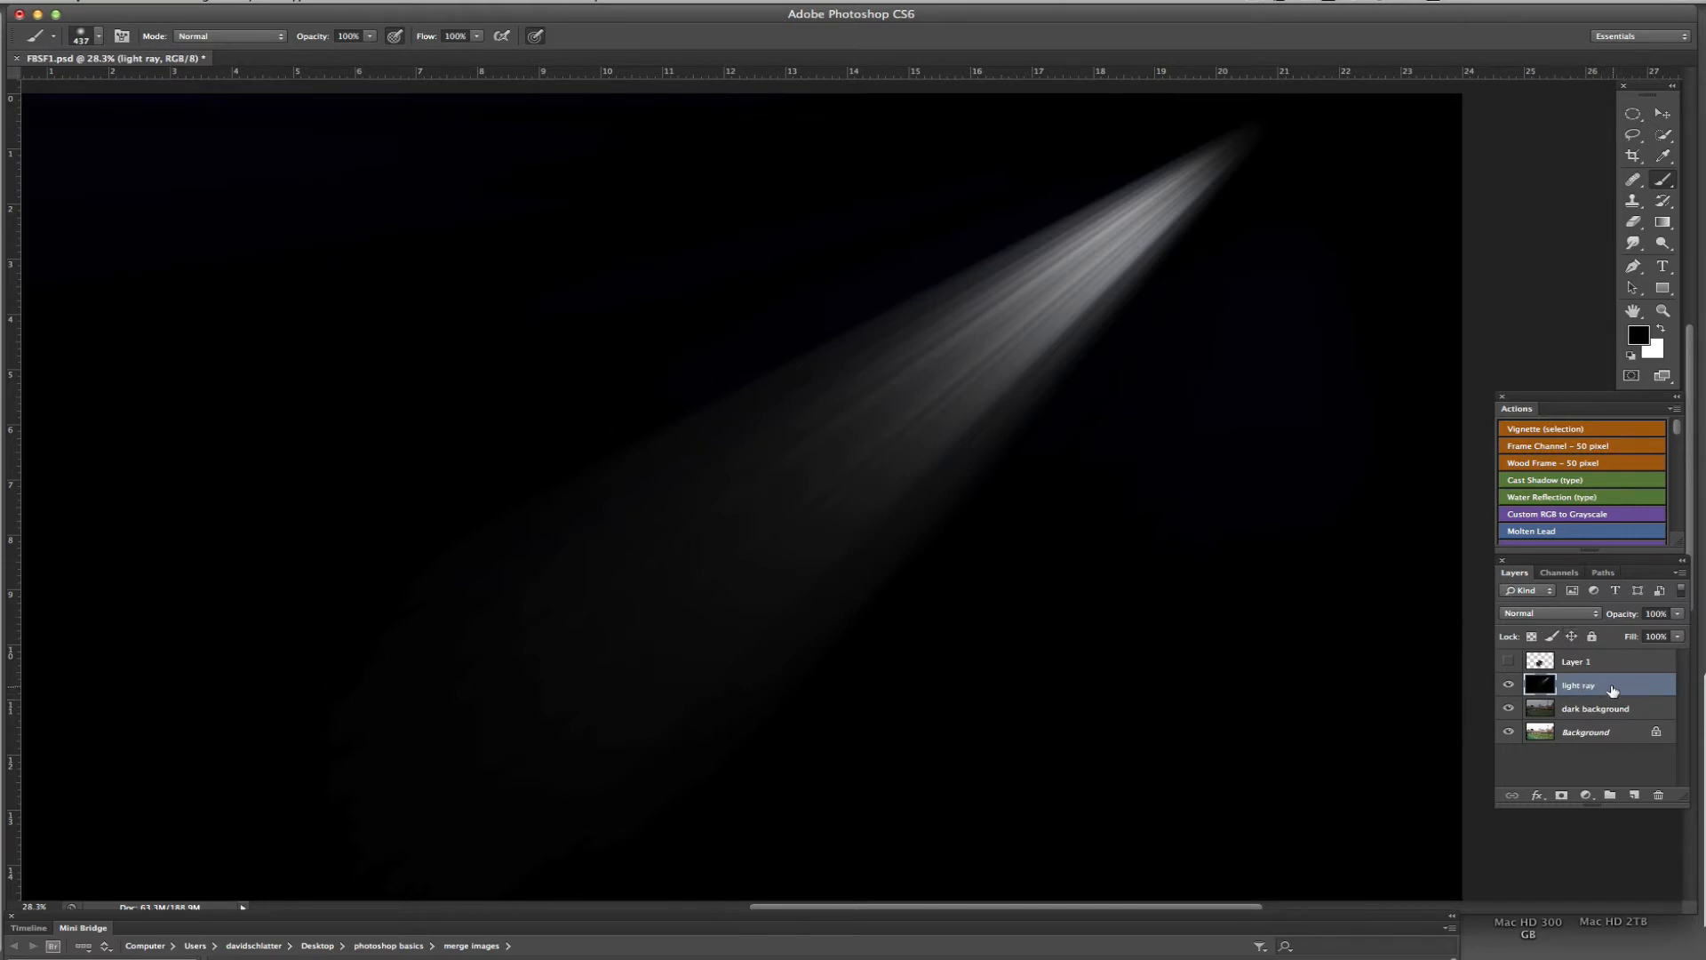
Step: Set the light ray layer's blend mode to Screen and move the beam down and left so it starts at the floodlights
click(1556, 615)
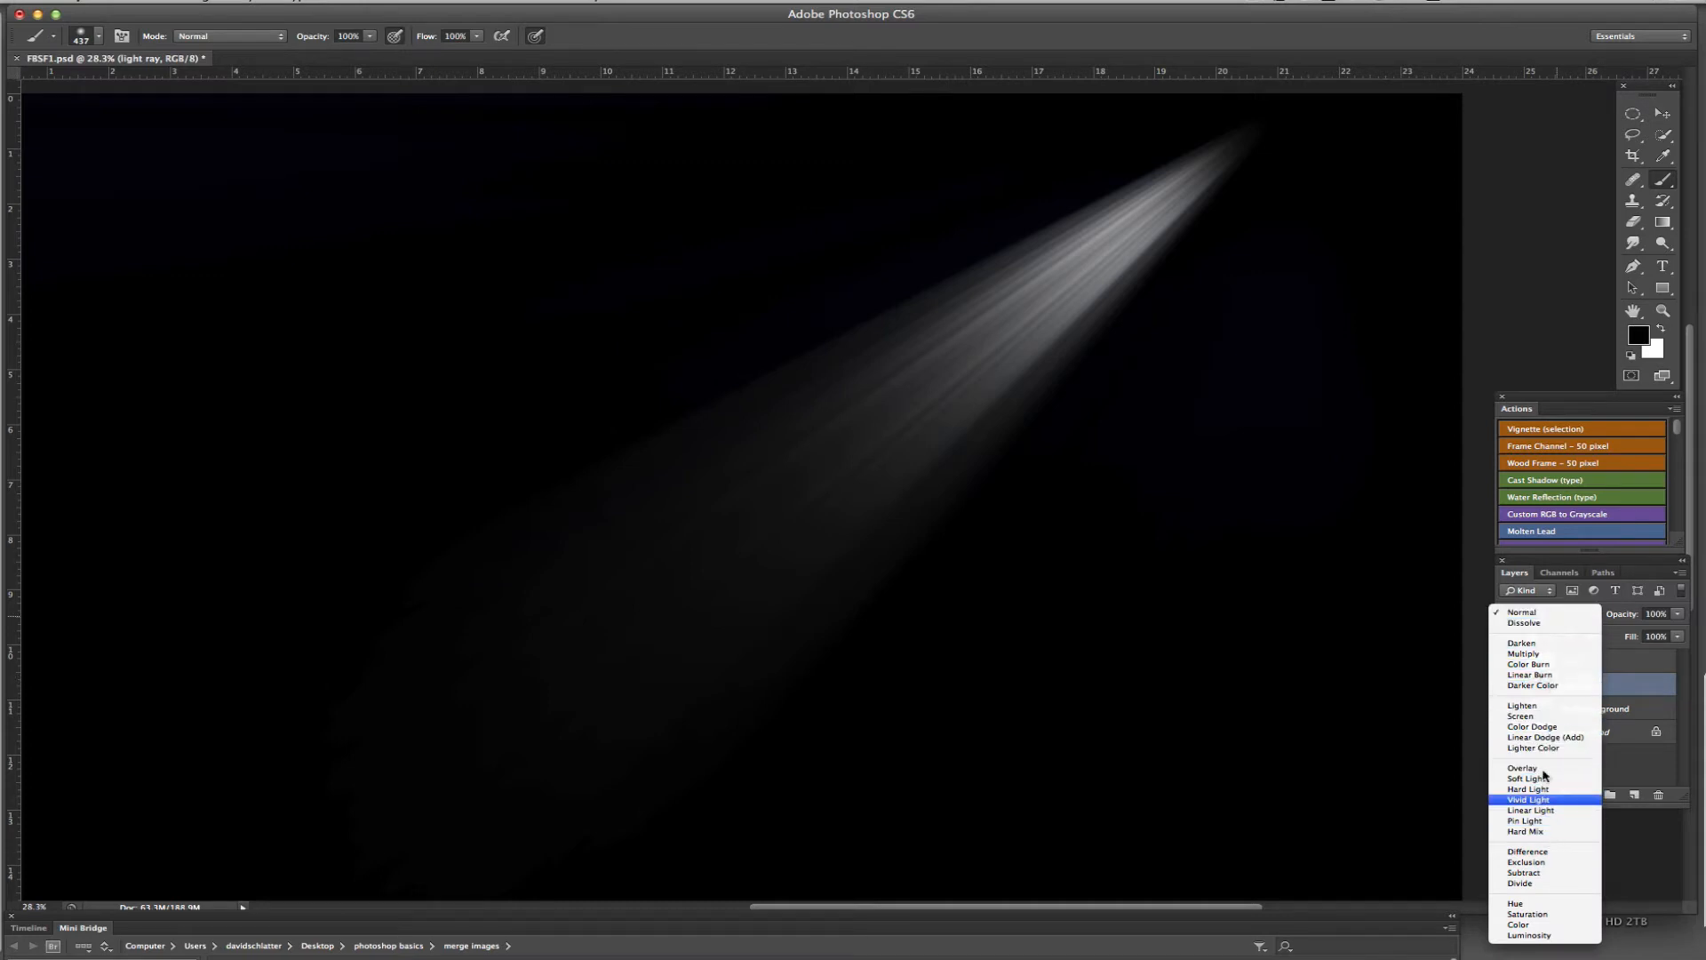
click(1536, 716)
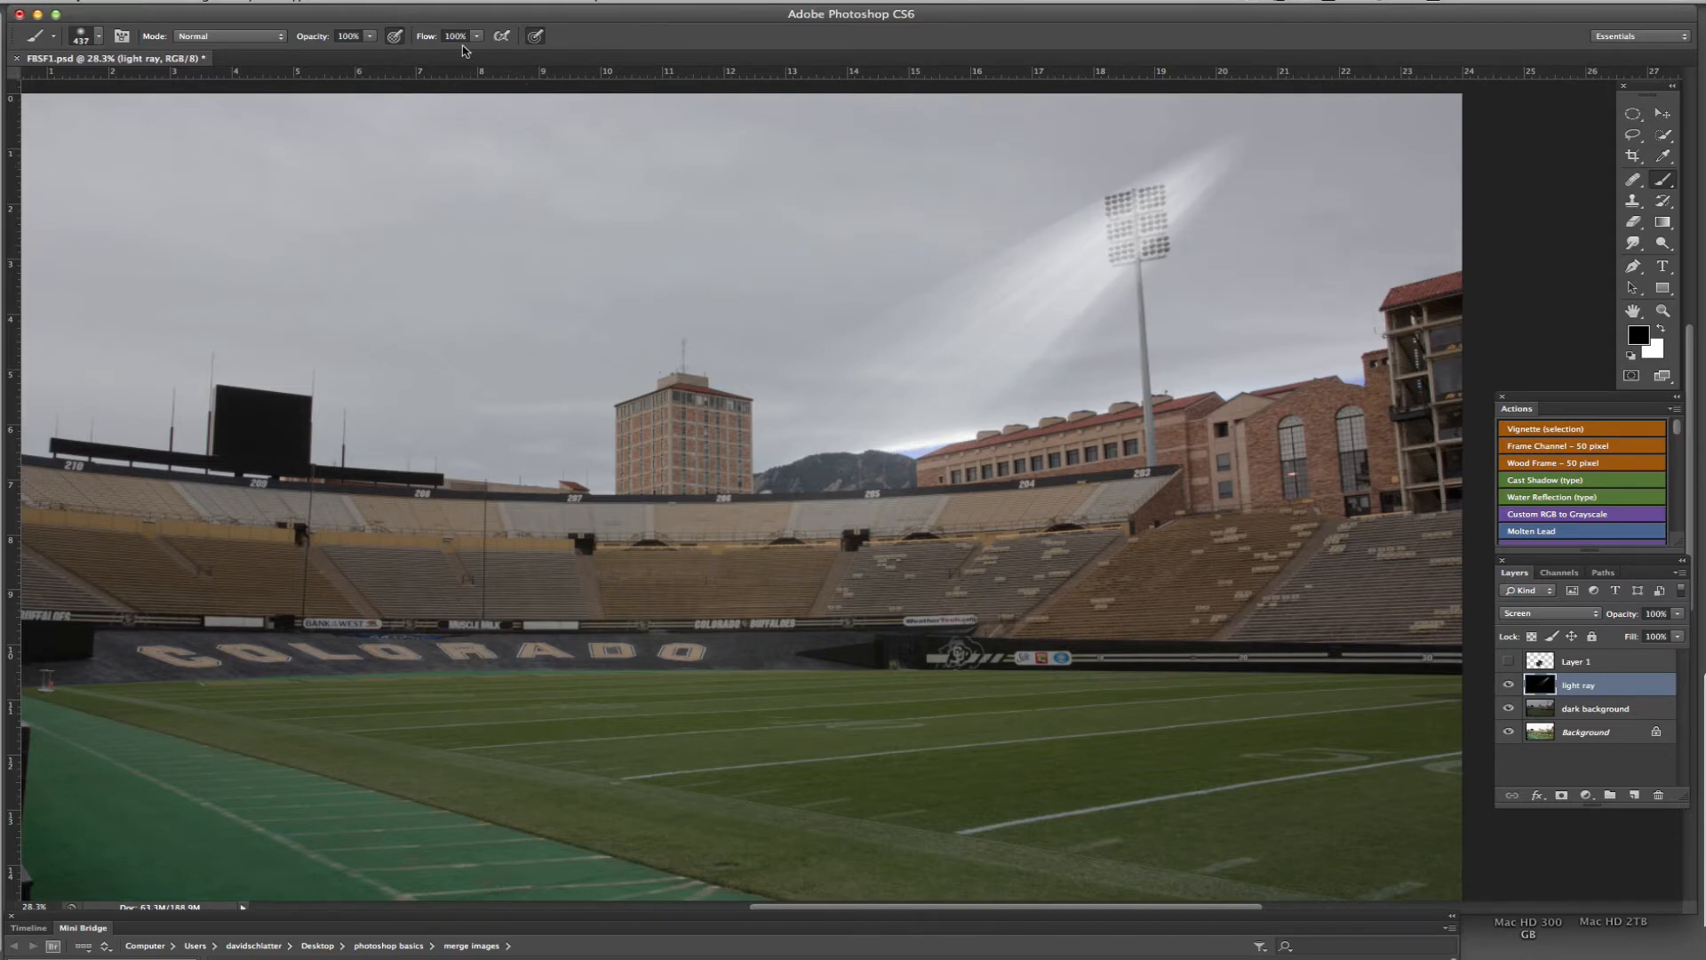
click(1661, 114)
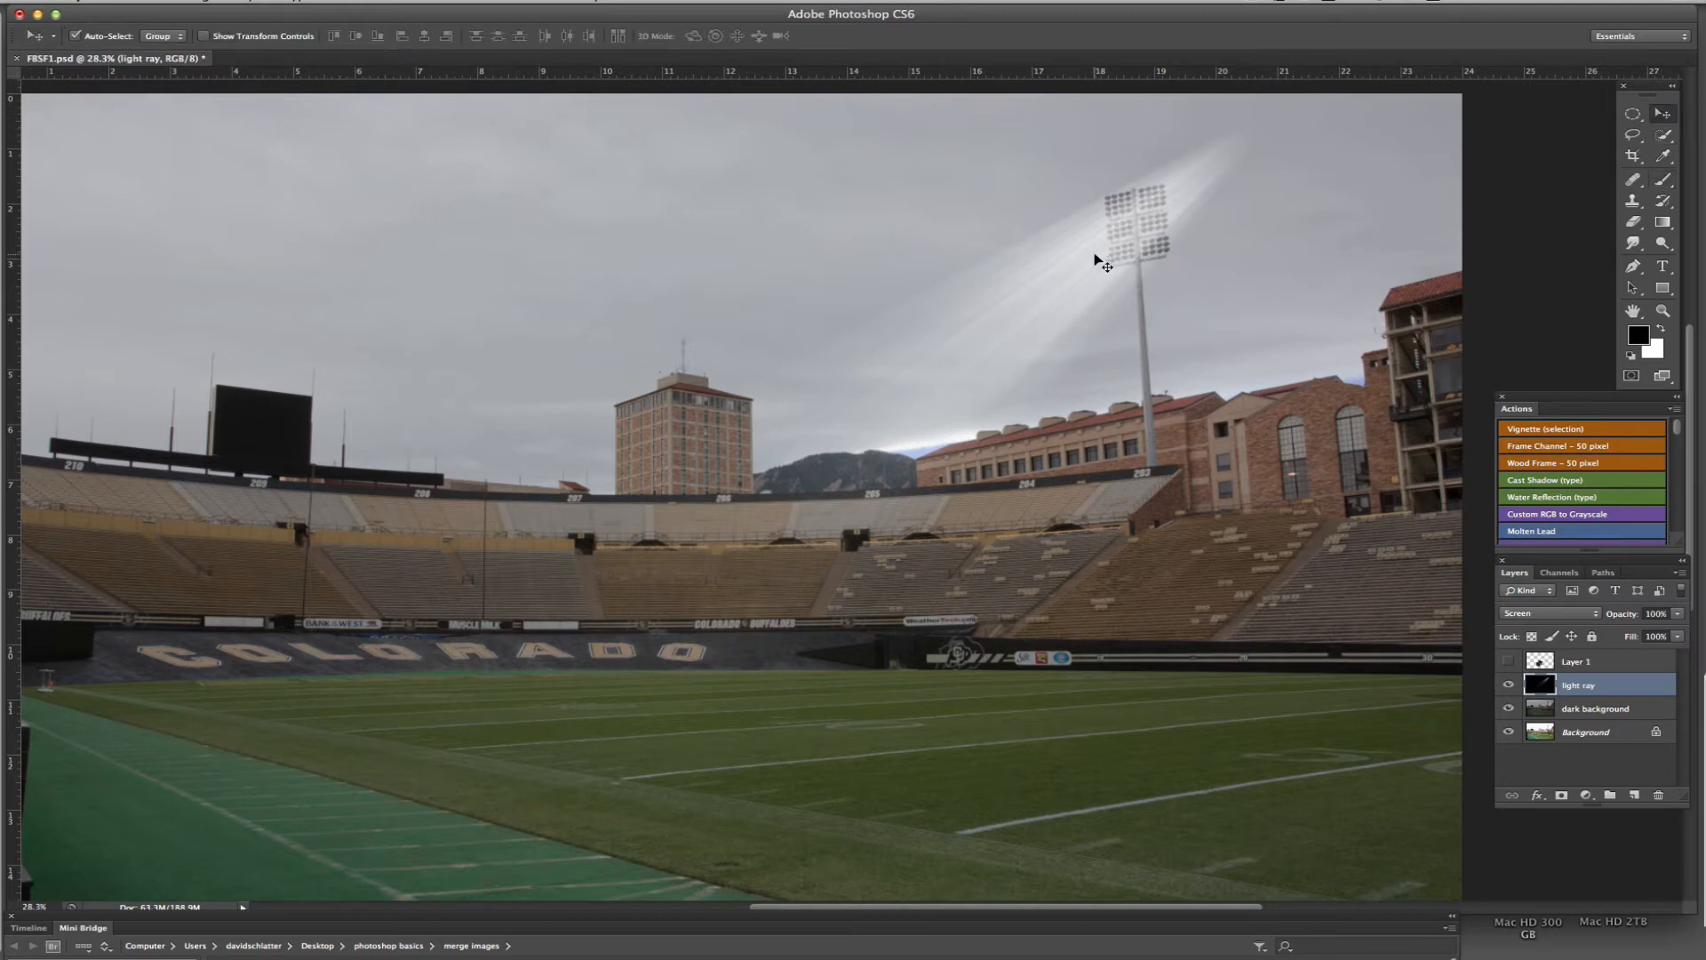
drag(1102, 262, 1017, 326)
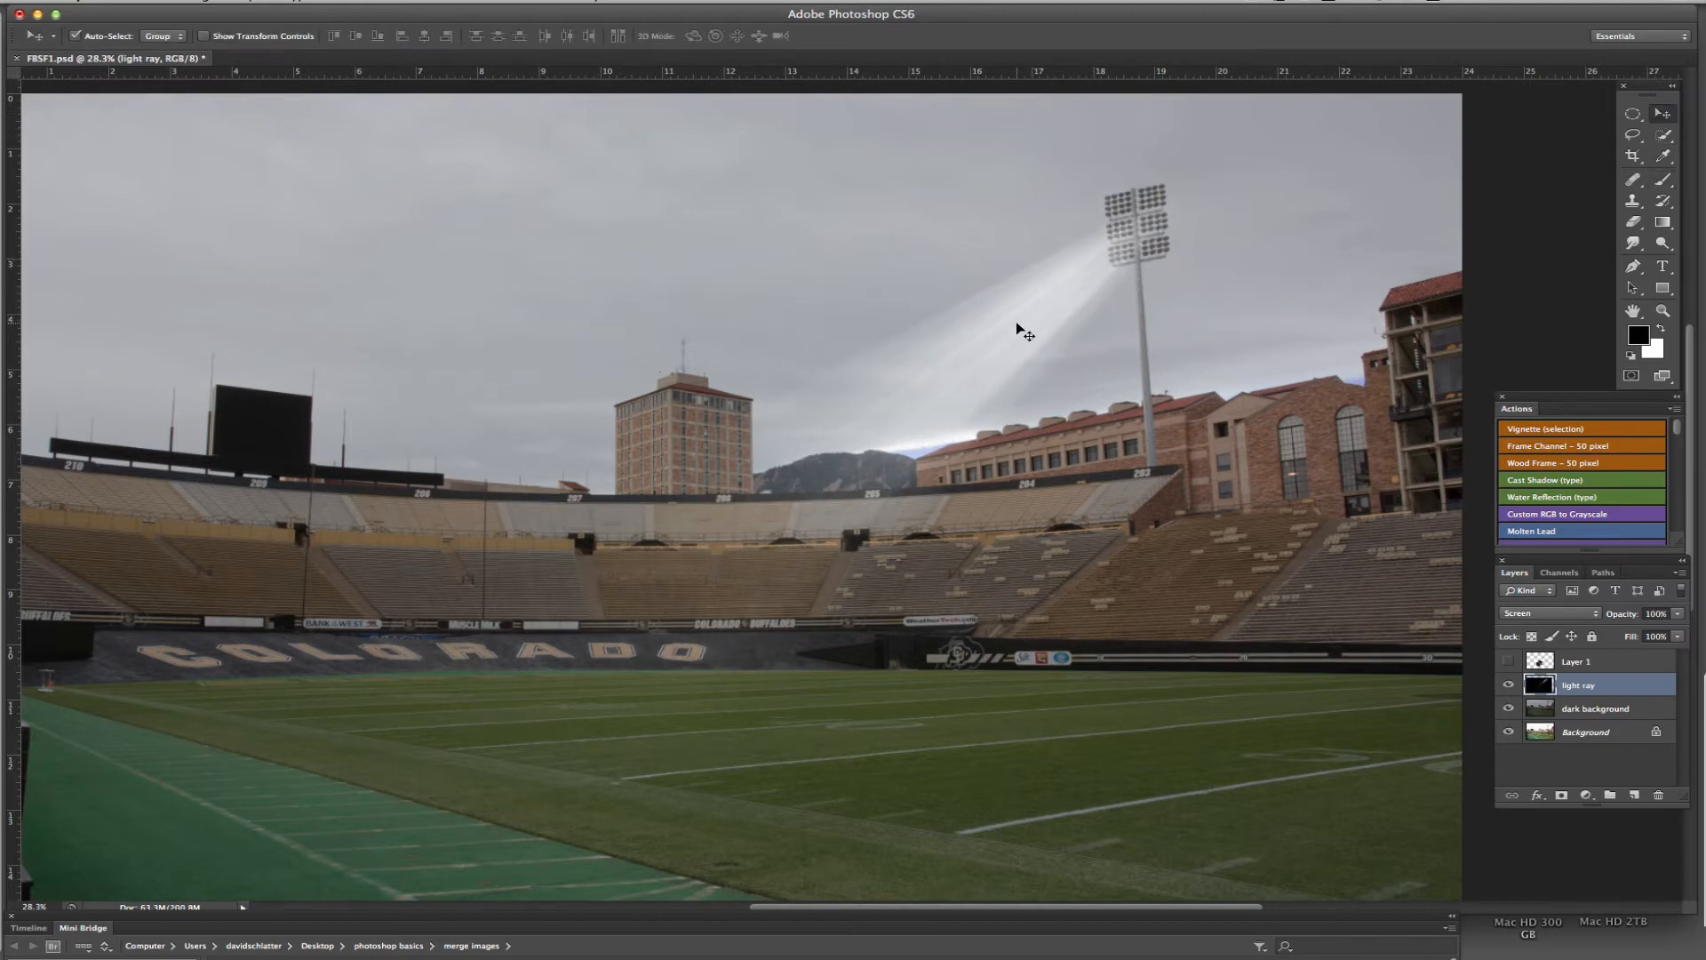
Step: Free-transform the light ray layer to about 134% width and 138% height, rotate it about -7.4°, and reposition the beam over the floodlights
key(super+t)
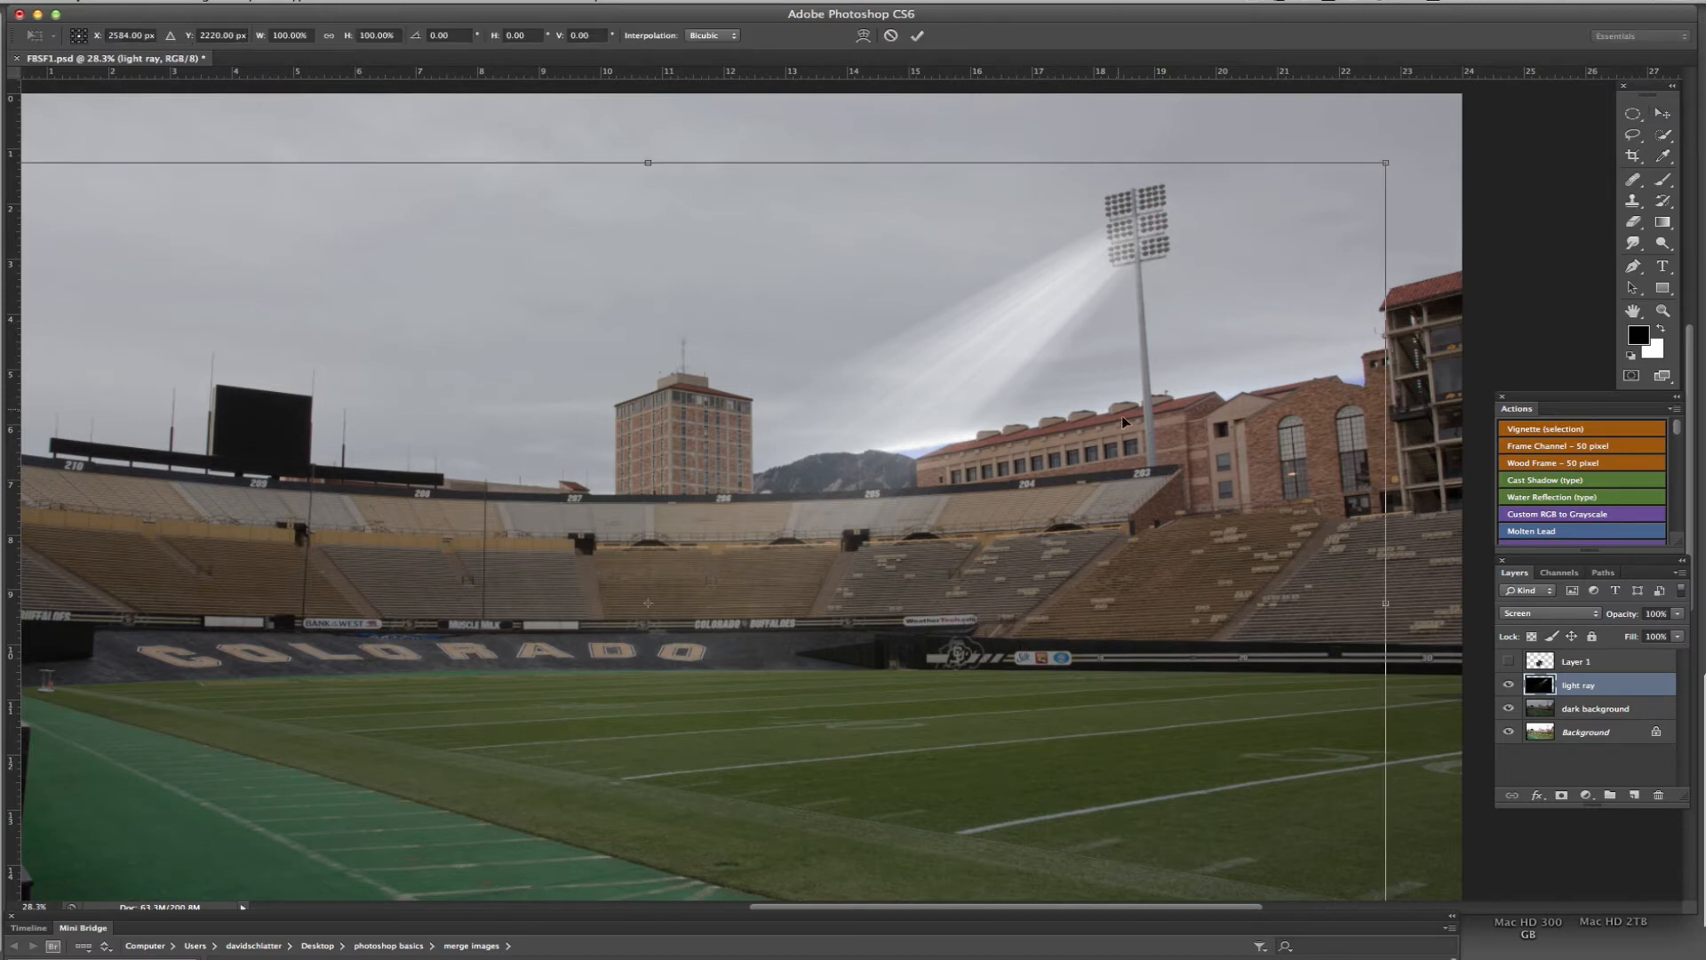
key(super+0)
key(super+minus)
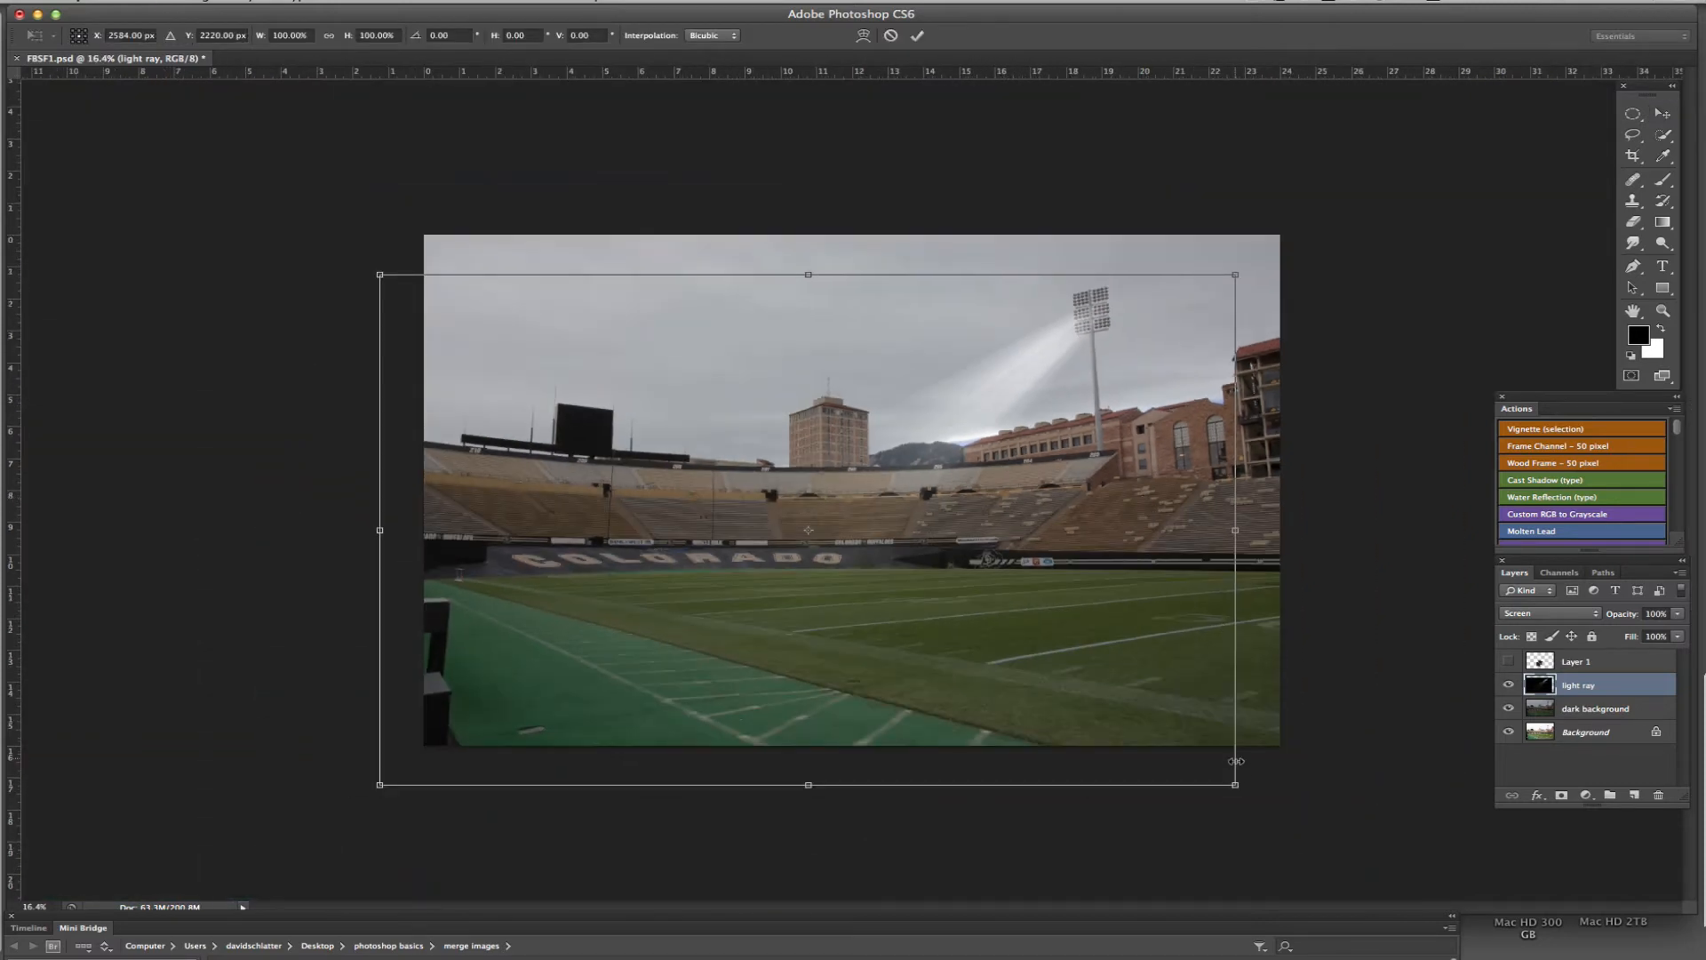
drag(1235, 785, 1364, 868)
drag(378, 284, 319, 234)
drag(1420, 218, 1369, 187)
mouse_move(1208, 359)
mouse_down()
mouse_move(1174, 380)
mouse_move(1188, 393)
mouse_move(1219, 373)
mouse_move(1192, 381)
mouse_up()
drag(1380, 846, 1488, 897)
drag(1195, 618, 1139, 595)
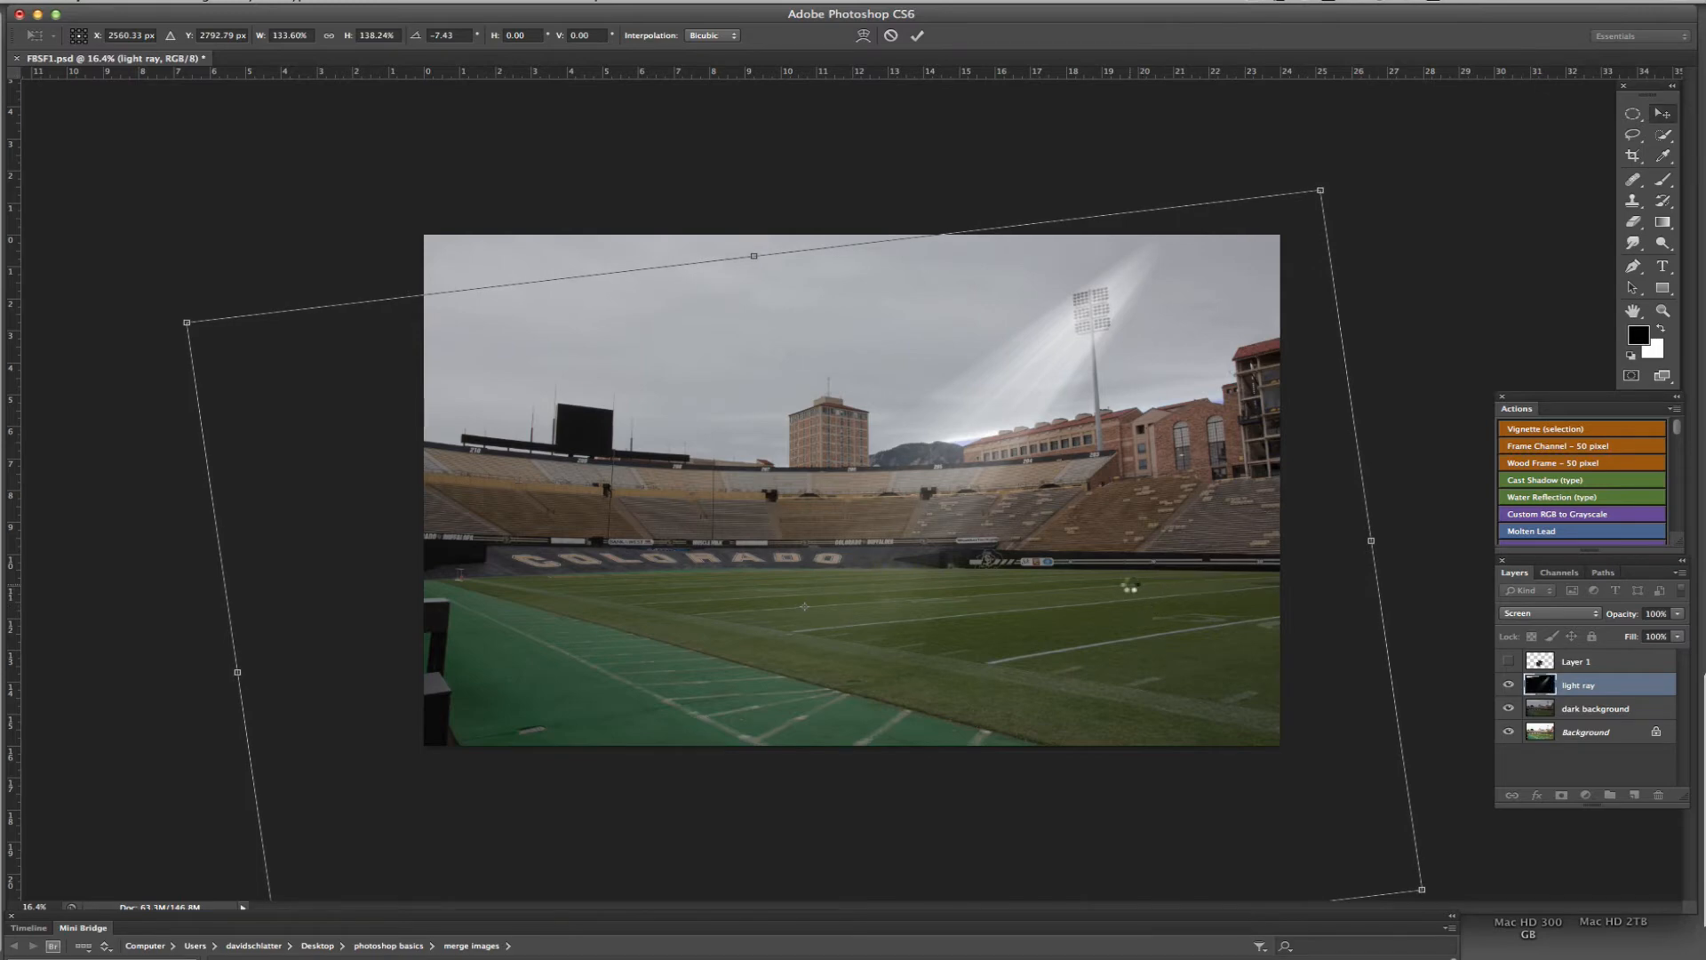
key(Return)
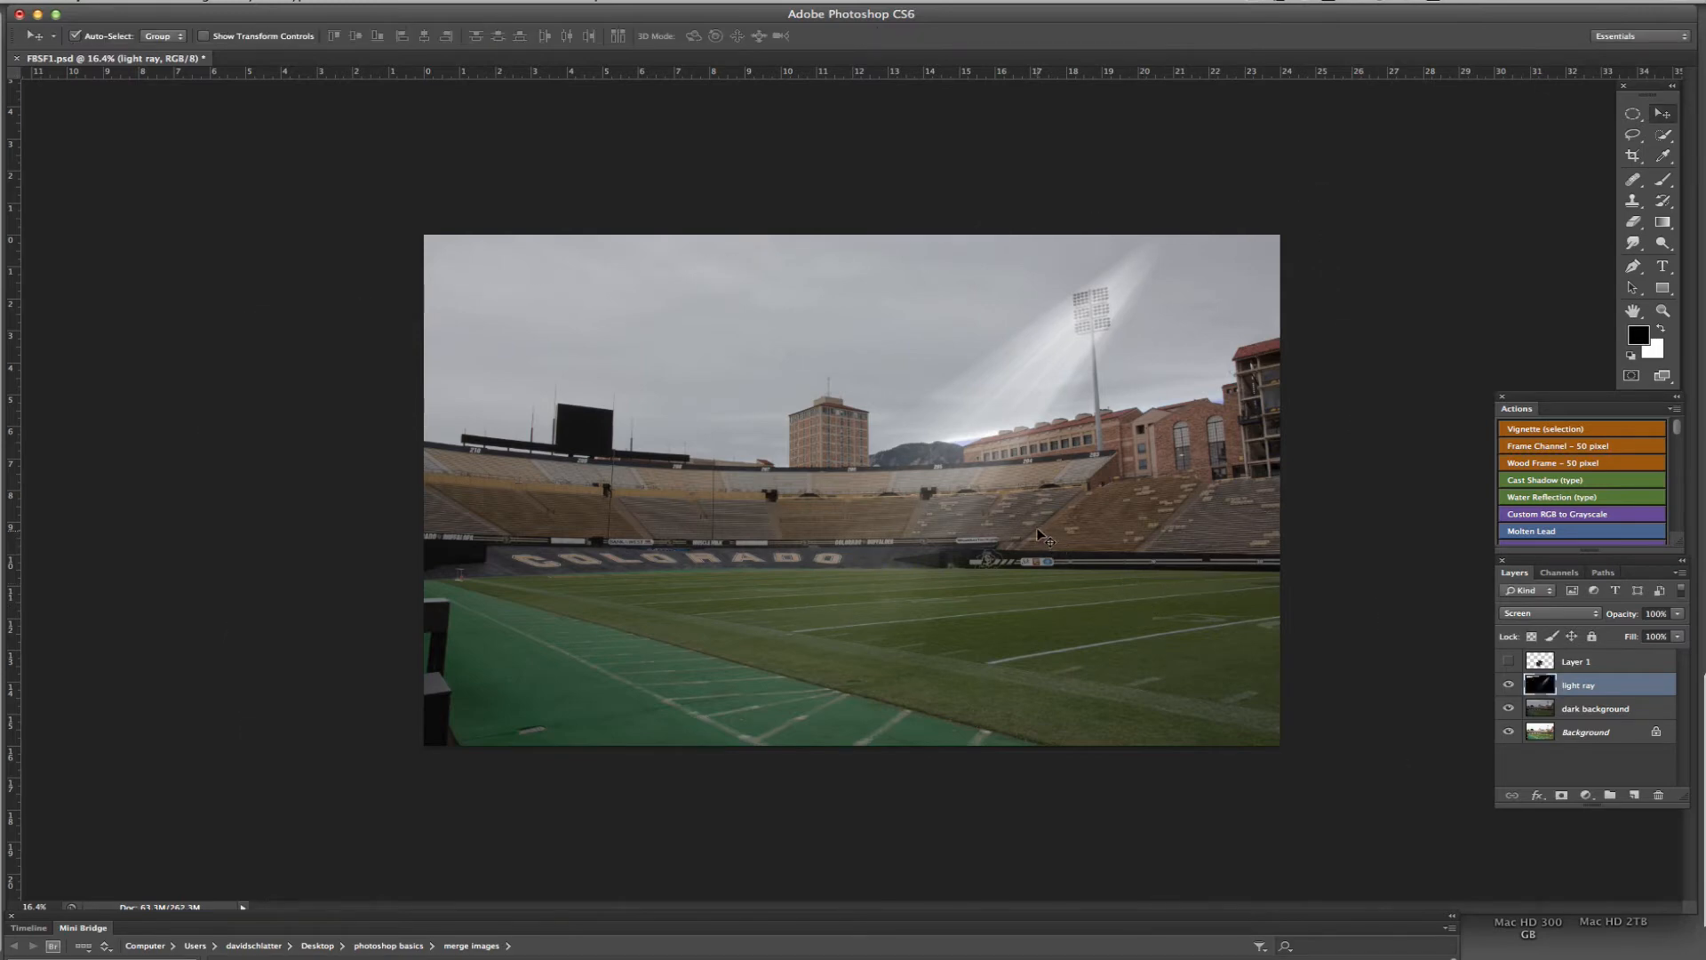
Step: Raise the dark background layer's opacity to 100% to darken the stadium scene
scroll(851, 490, down, 2)
scroll(851, 489, up, 4)
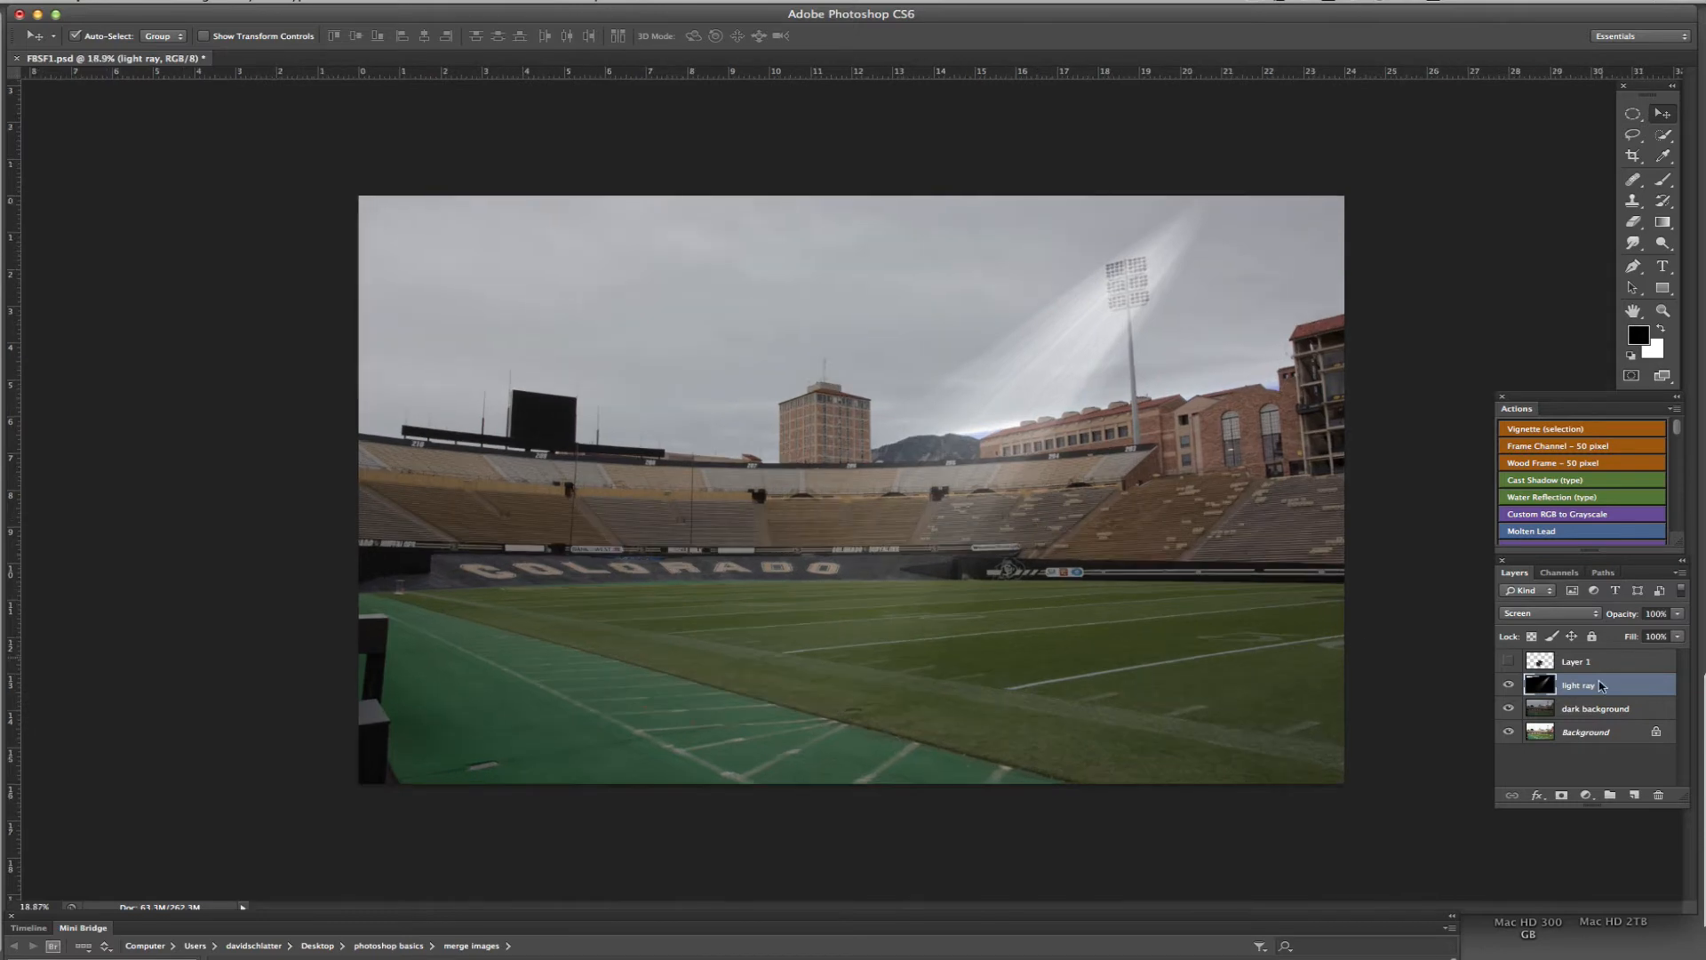
click(1605, 709)
drag(1621, 615, 1639, 614)
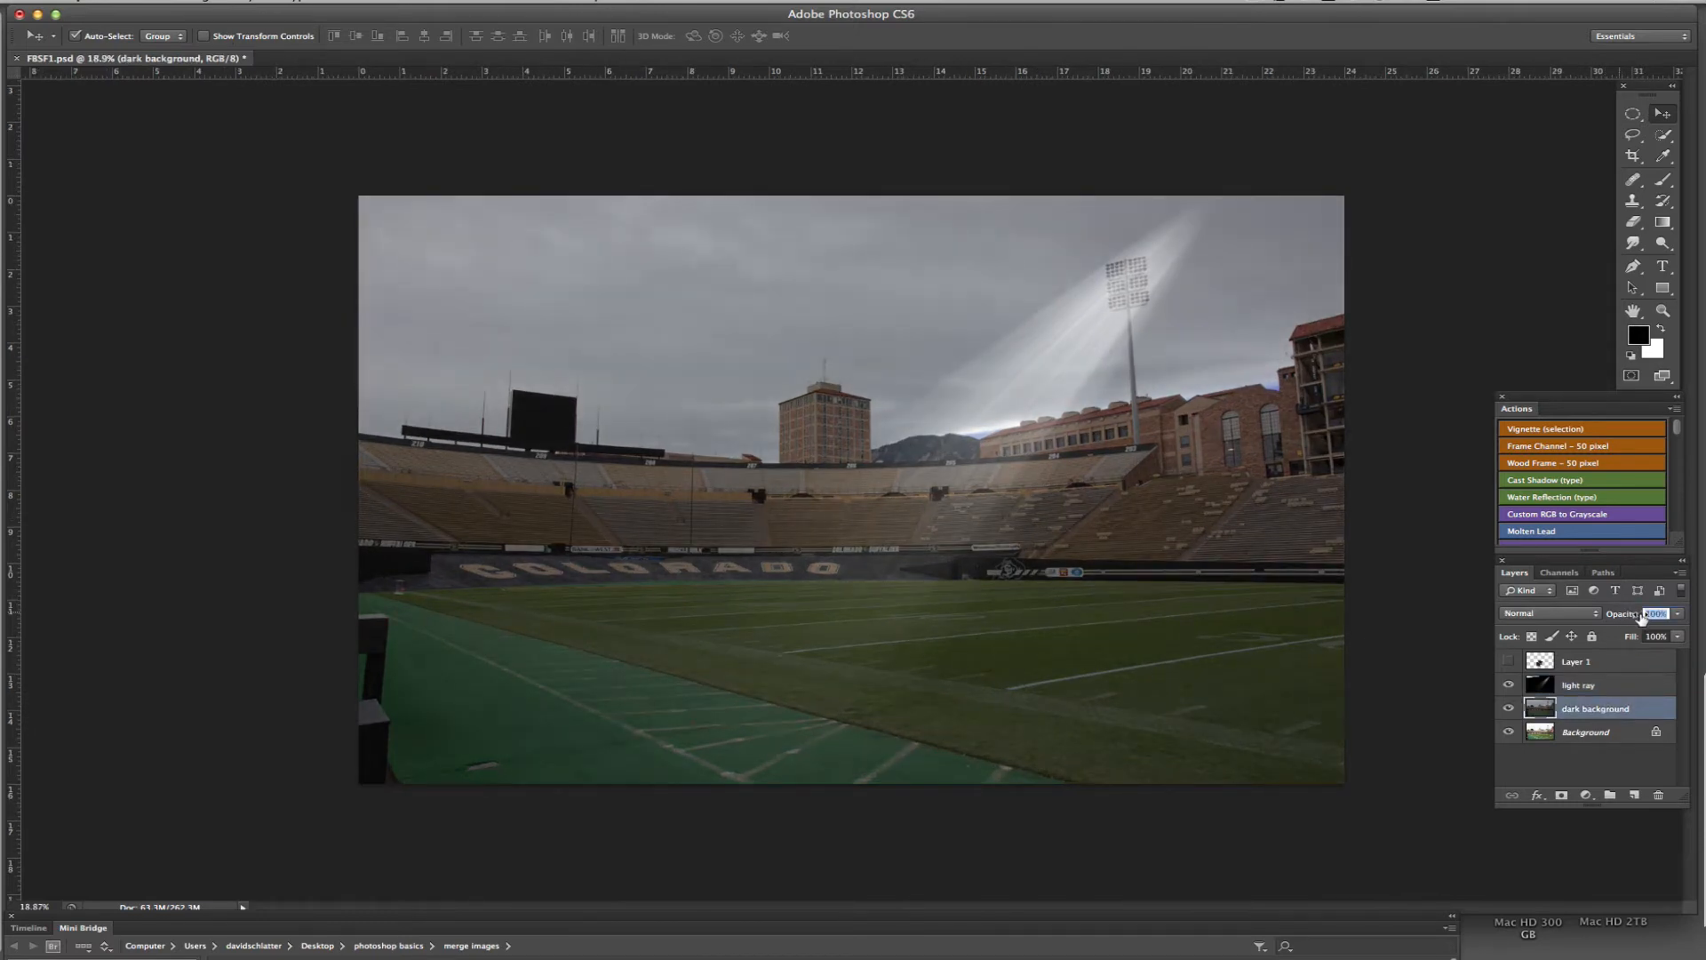
key(Return)
Step: Add a new layer above the dark background and paint a soft white glow across the midfield, using a 468 px brush at 19% opacity
key(b)
key(x)
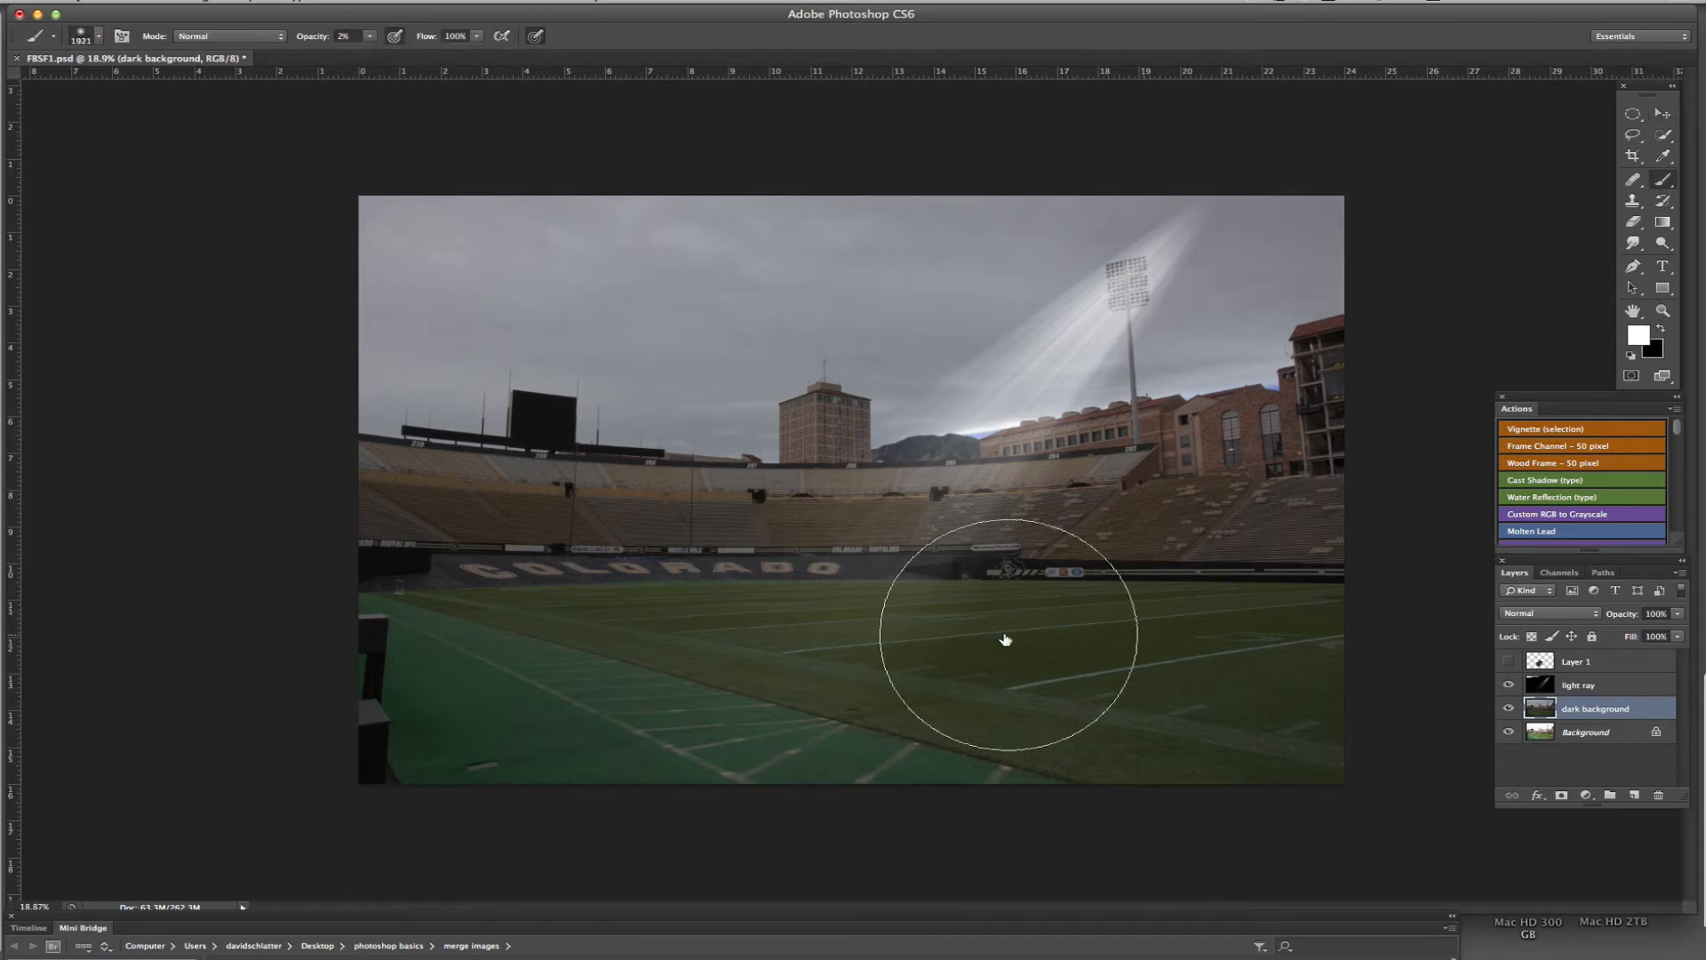
click(1635, 795)
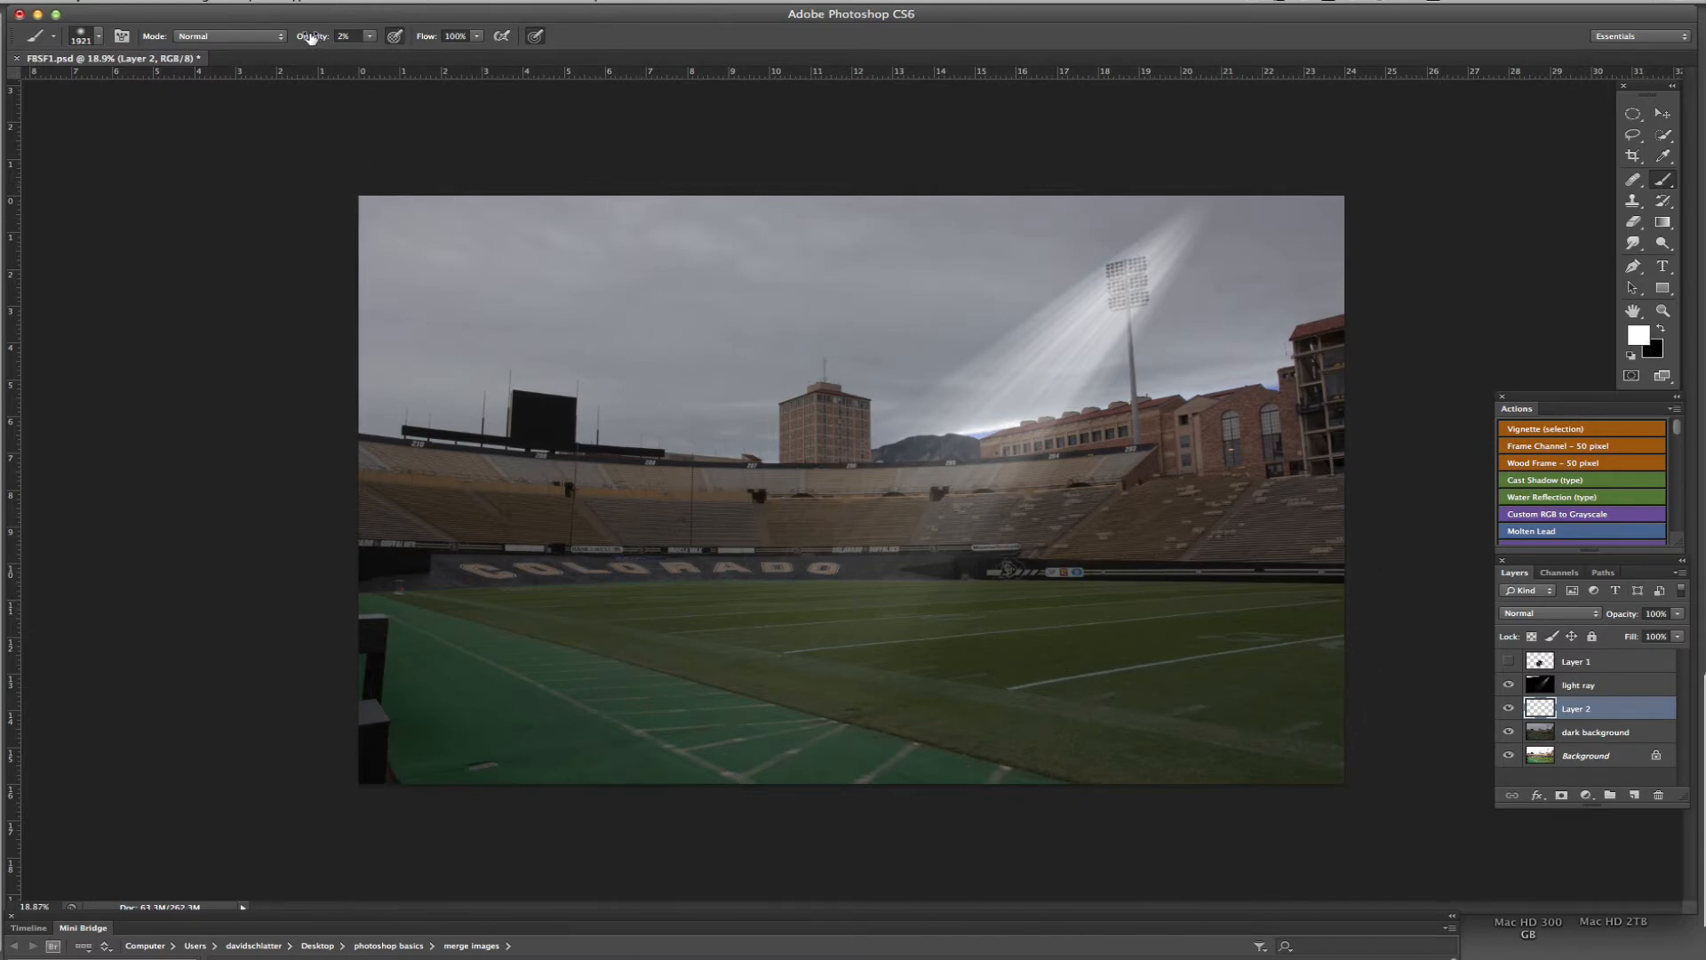
drag(310, 37, 317, 38)
right_click(960, 633)
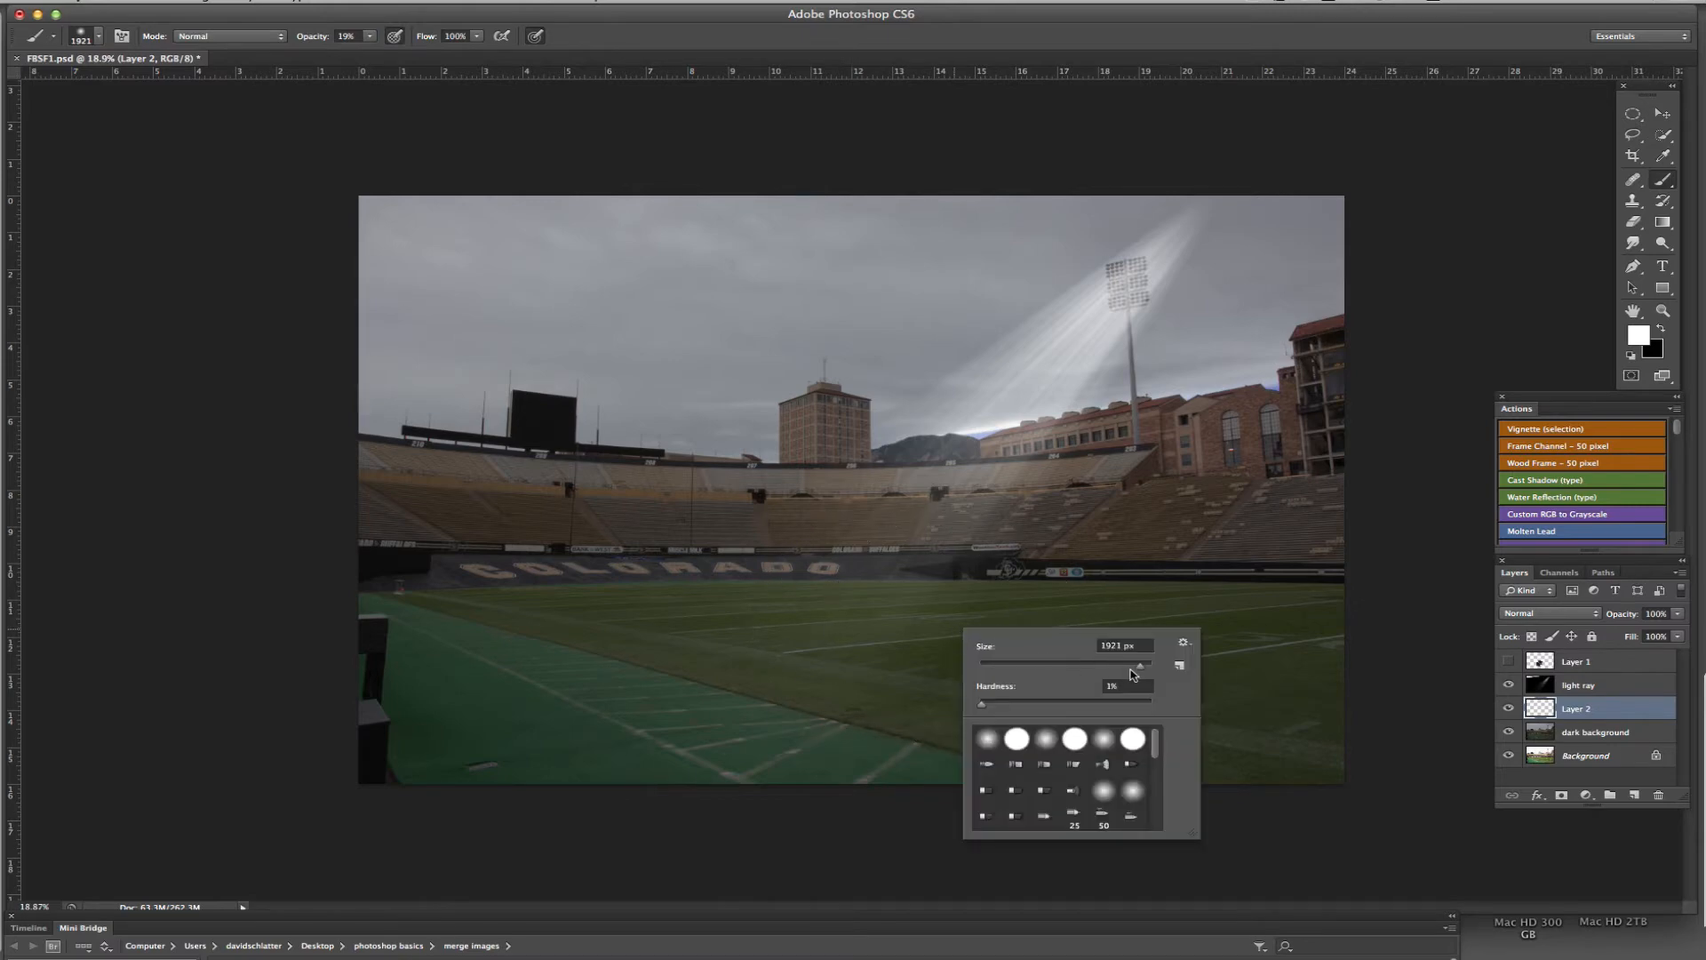
drag(1135, 668, 1067, 663)
click(936, 597)
mouse_move(936, 604)
mouse_down()
mouse_move(684, 614)
mouse_move(993, 626)
mouse_move(996, 605)
mouse_move(736, 612)
mouse_move(723, 649)
mouse_move(1036, 642)
mouse_move(1001, 637)
mouse_move(1018, 622)
mouse_move(1014, 645)
mouse_move(890, 667)
mouse_move(678, 605)
mouse_move(650, 644)
mouse_move(820, 656)
mouse_move(960, 622)
mouse_up()
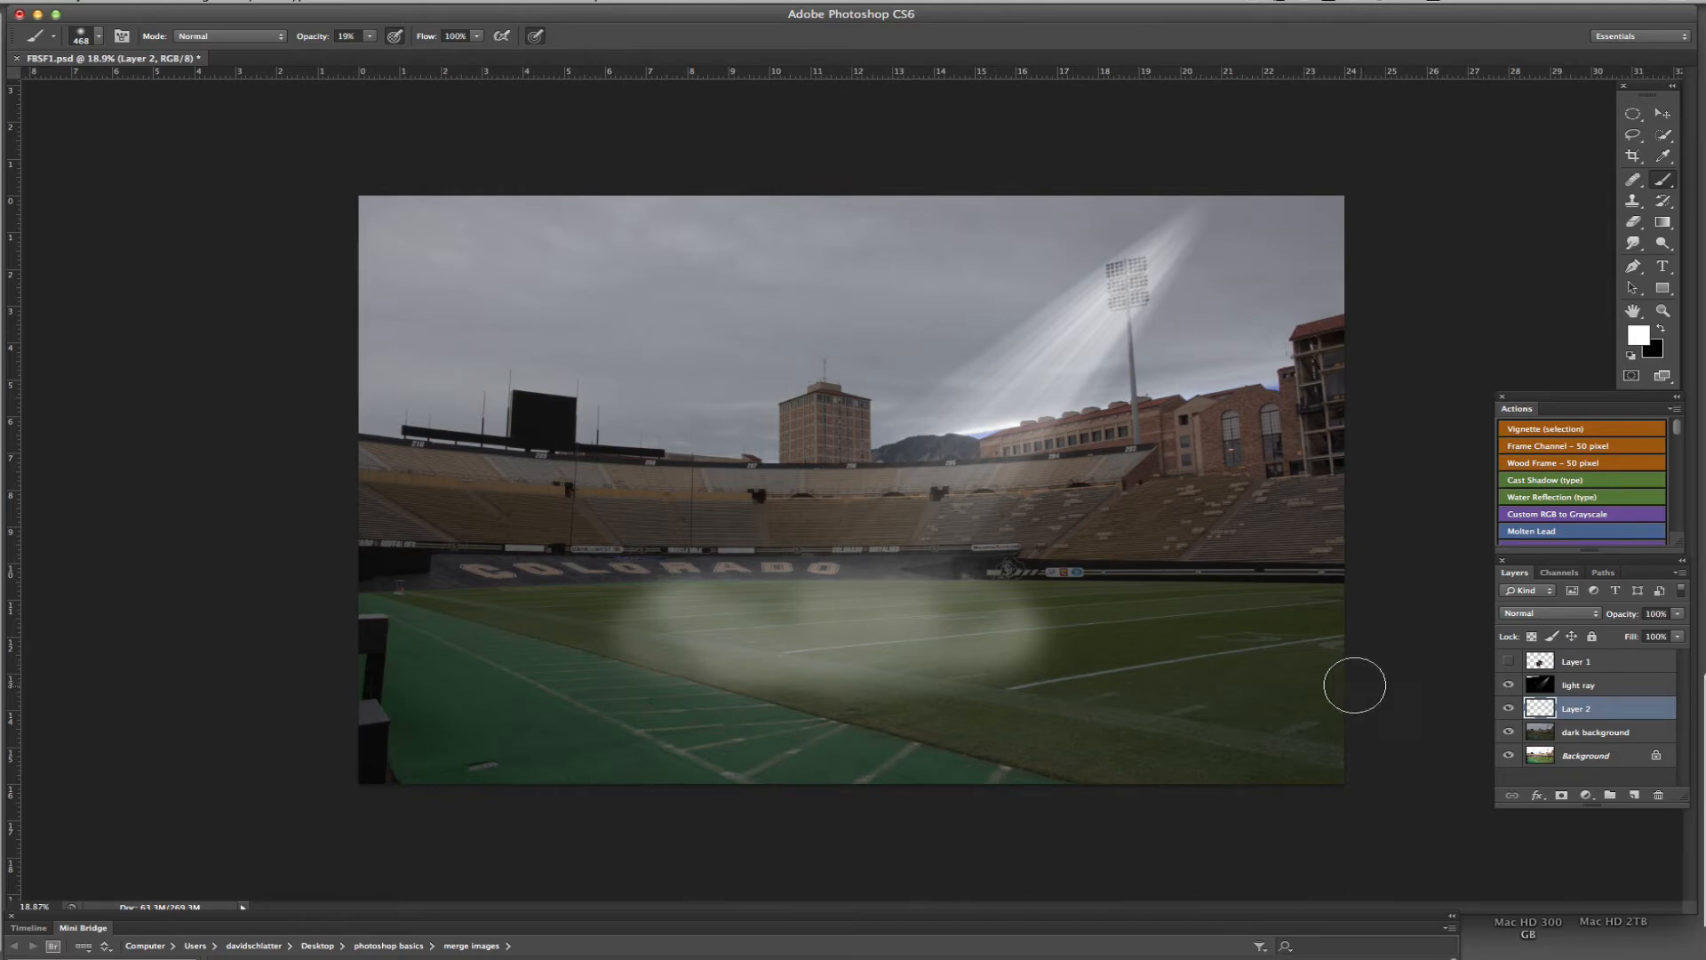
Step: Set the glow layer's blend mode to Overlay and paint more white over the middle of the field
click(1546, 614)
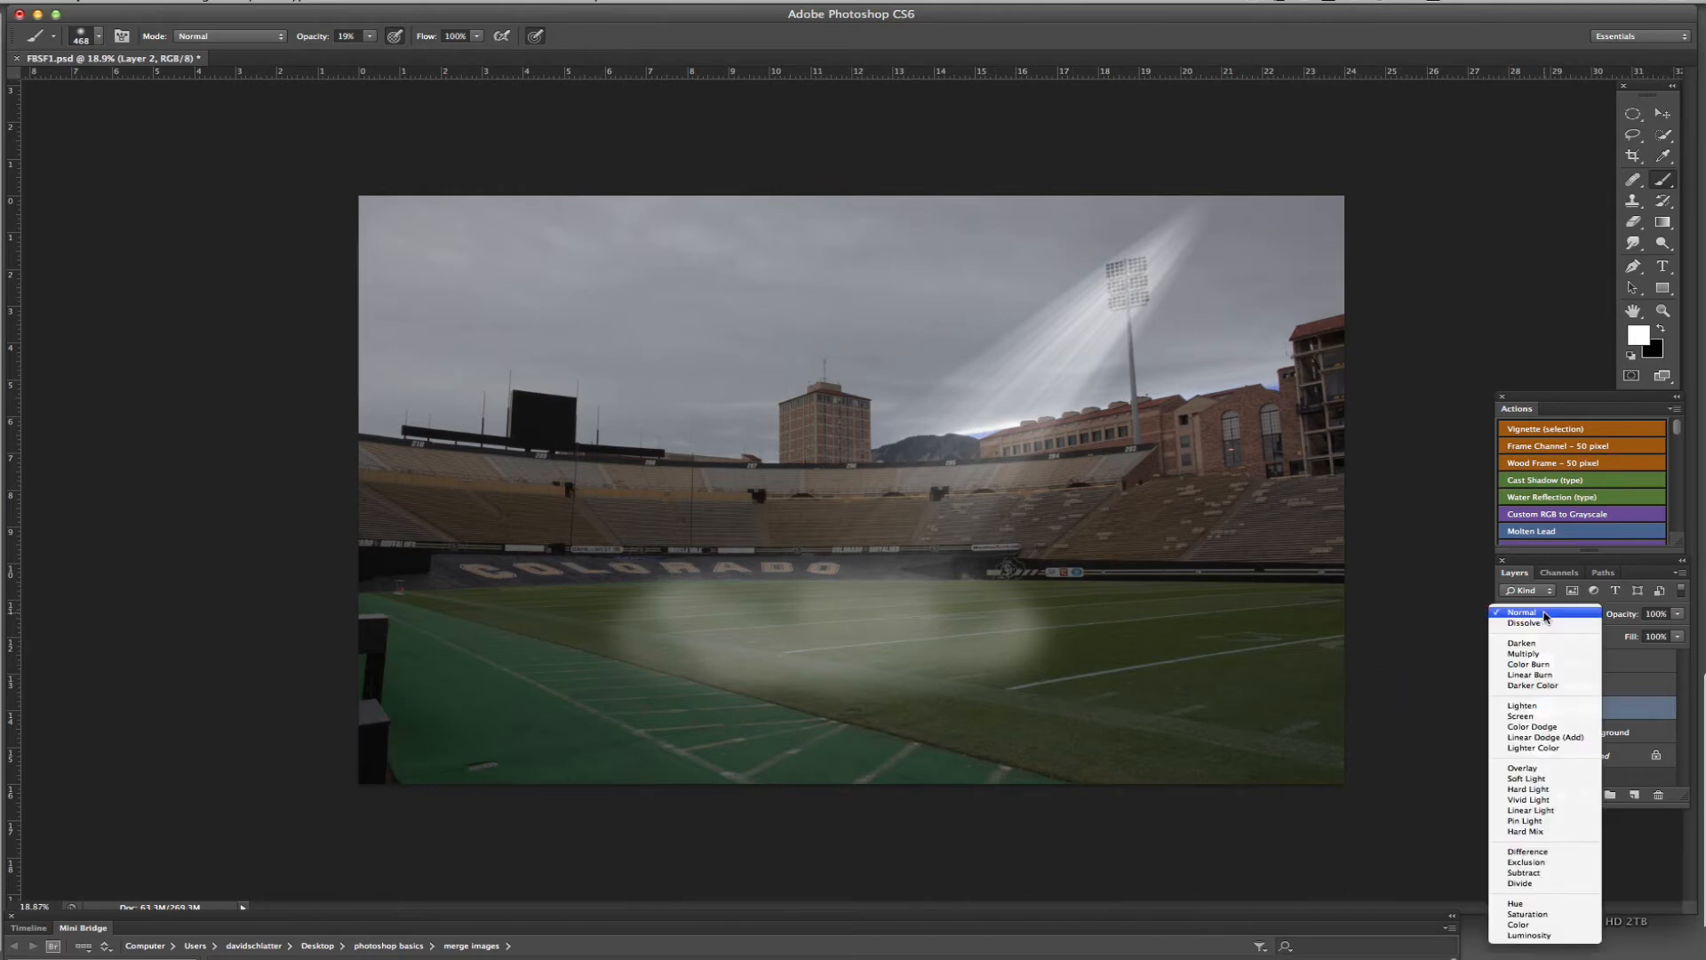
click(1520, 768)
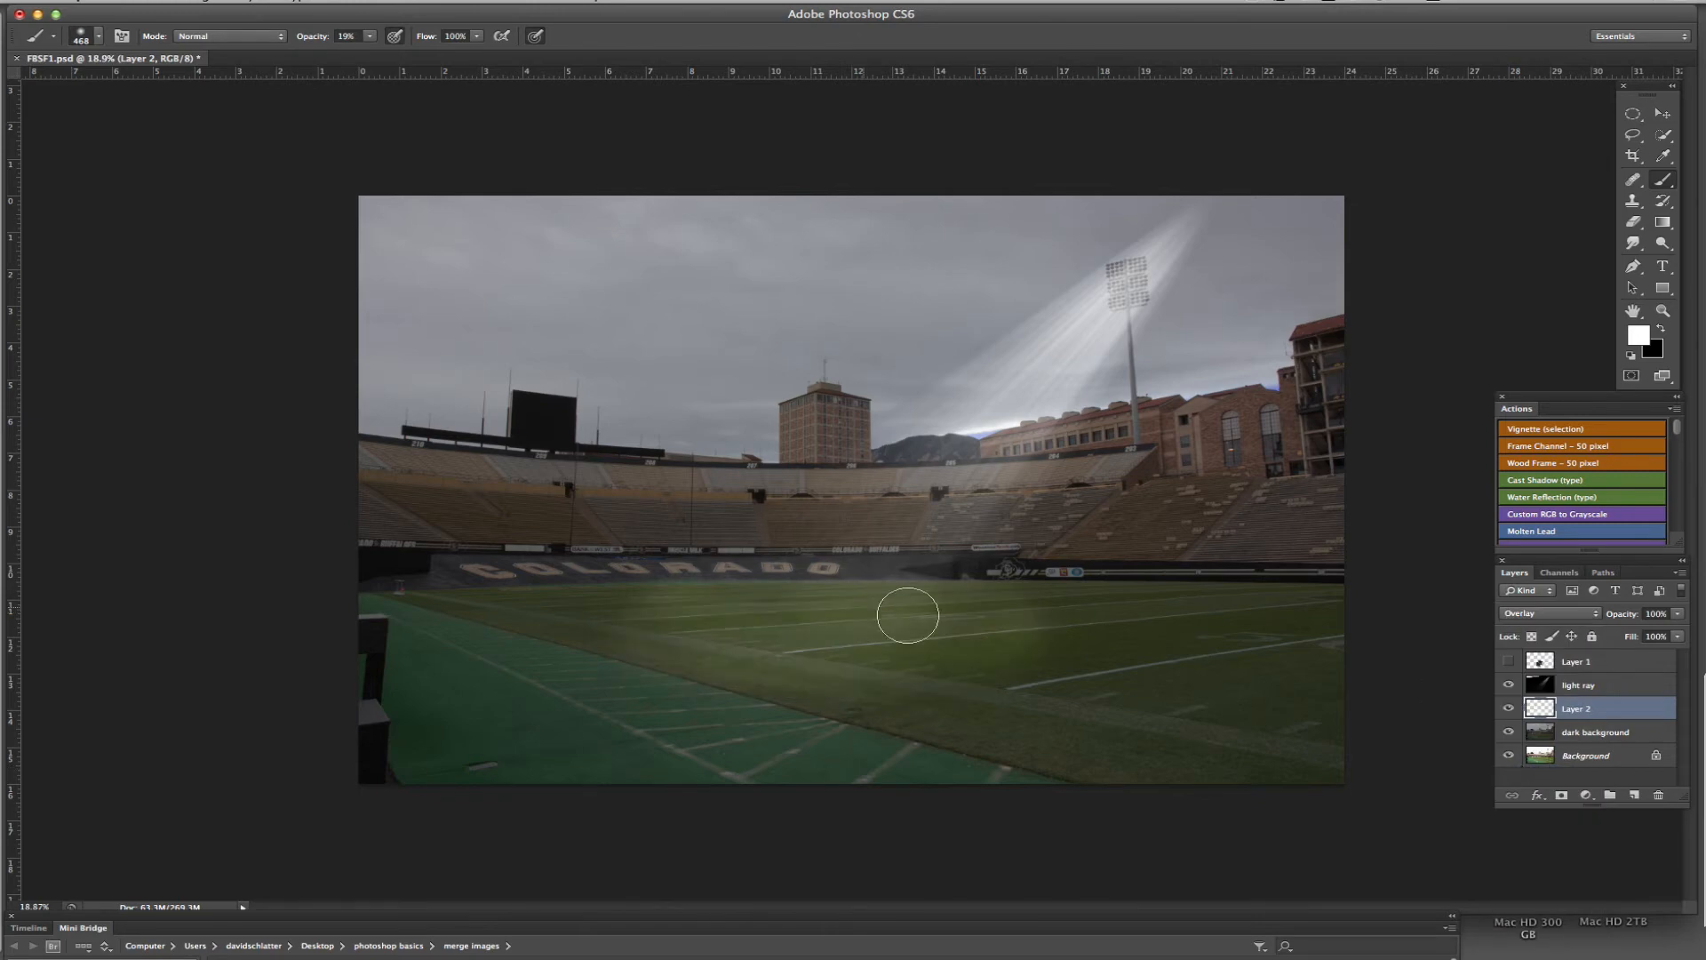
mouse_move(881, 658)
mouse_down()
mouse_move(893, 605)
mouse_move(733, 609)
mouse_move(755, 650)
mouse_move(989, 652)
mouse_move(969, 621)
mouse_move(931, 645)
mouse_move(686, 641)
mouse_move(917, 637)
mouse_move(906, 594)
mouse_move(934, 590)
mouse_move(829, 569)
mouse_move(882, 579)
mouse_move(691, 595)
mouse_up()
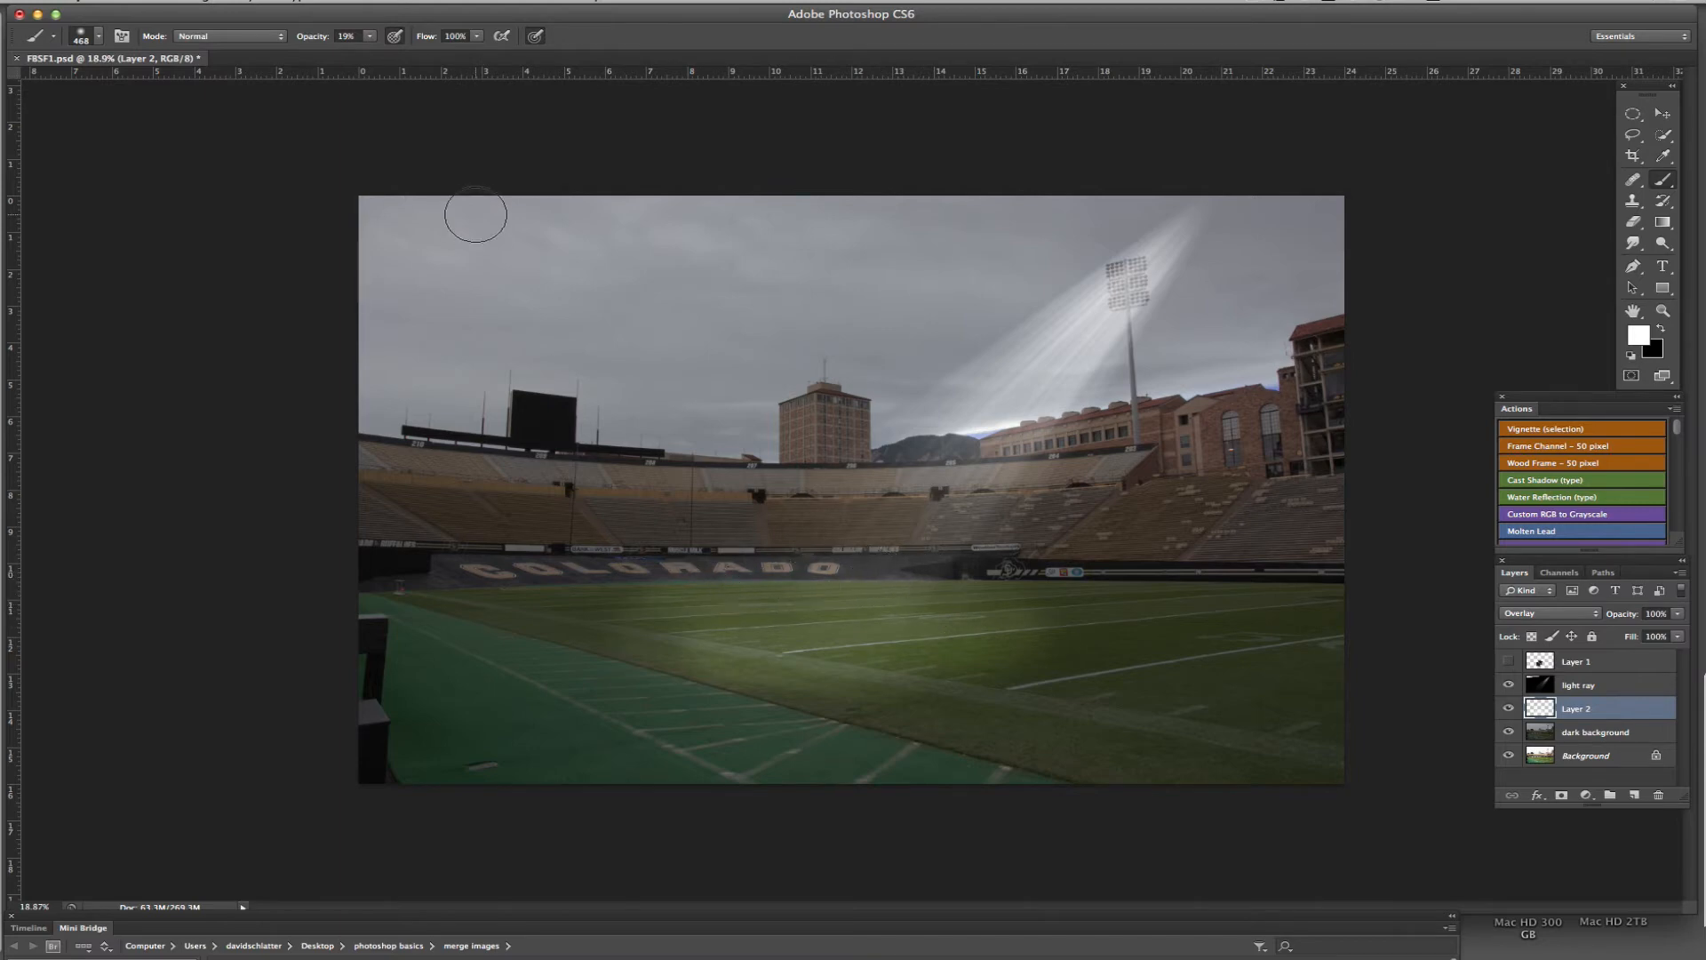
Step: Lower the brush opacity to 8% and paint faint light along the lower stands and the far edge of the field
click(346, 37)
text(8)
key(Return)
mouse_move(620, 513)
mouse_down()
mouse_move(678, 590)
mouse_move(651, 628)
mouse_move(616, 601)
mouse_move(760, 615)
mouse_move(722, 672)
mouse_move(898, 595)
mouse_move(1095, 666)
mouse_move(1058, 674)
mouse_move(784, 610)
mouse_move(876, 583)
mouse_move(706, 601)
mouse_move(743, 635)
mouse_move(1165, 678)
mouse_move(883, 590)
mouse_move(995, 595)
mouse_move(1097, 524)
mouse_up()
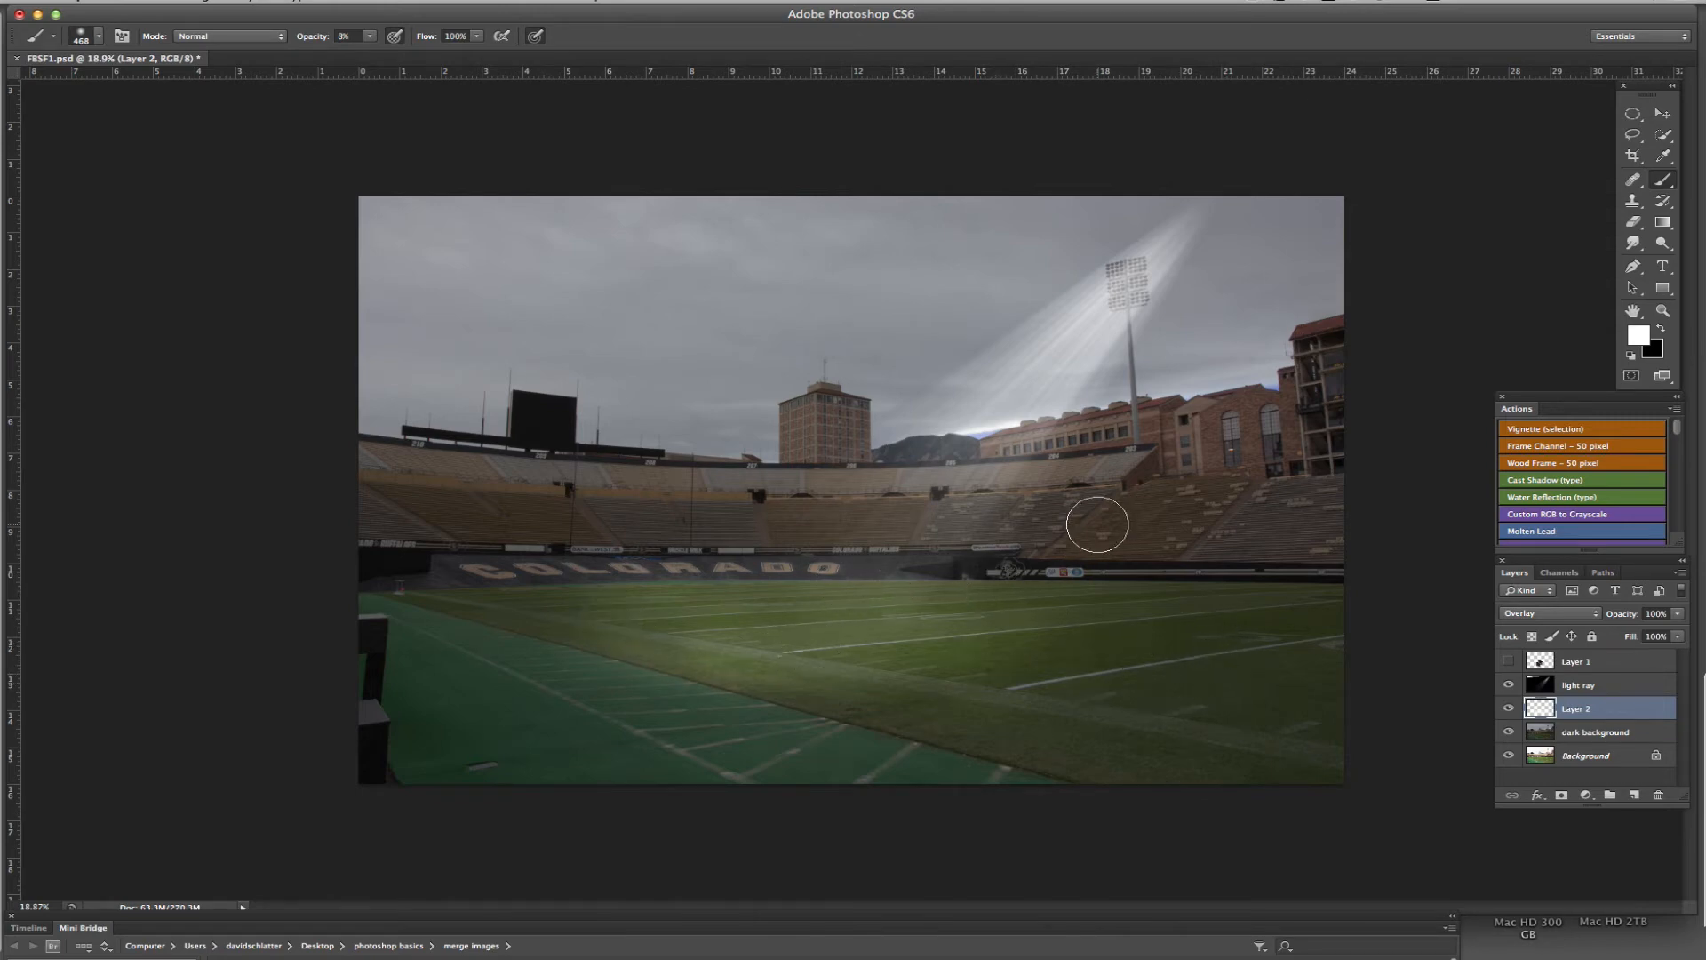
Step: Show the football player's layer and move the player slightly lower on the field, over the lit area
click(1507, 661)
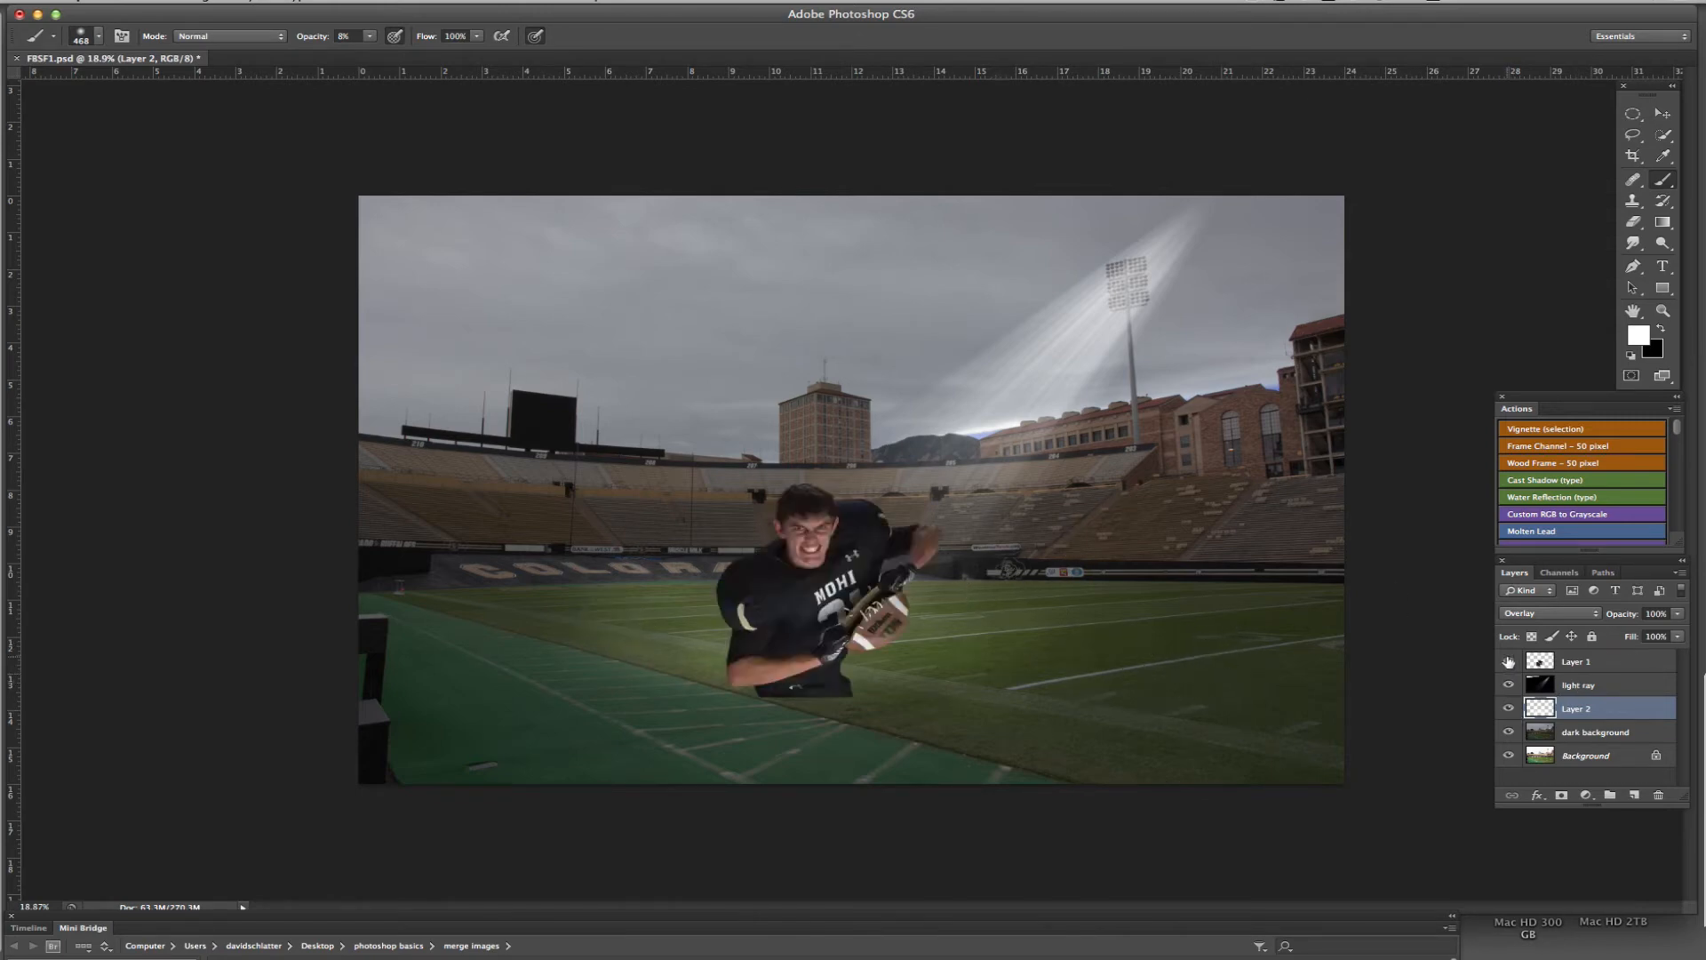
click(1662, 114)
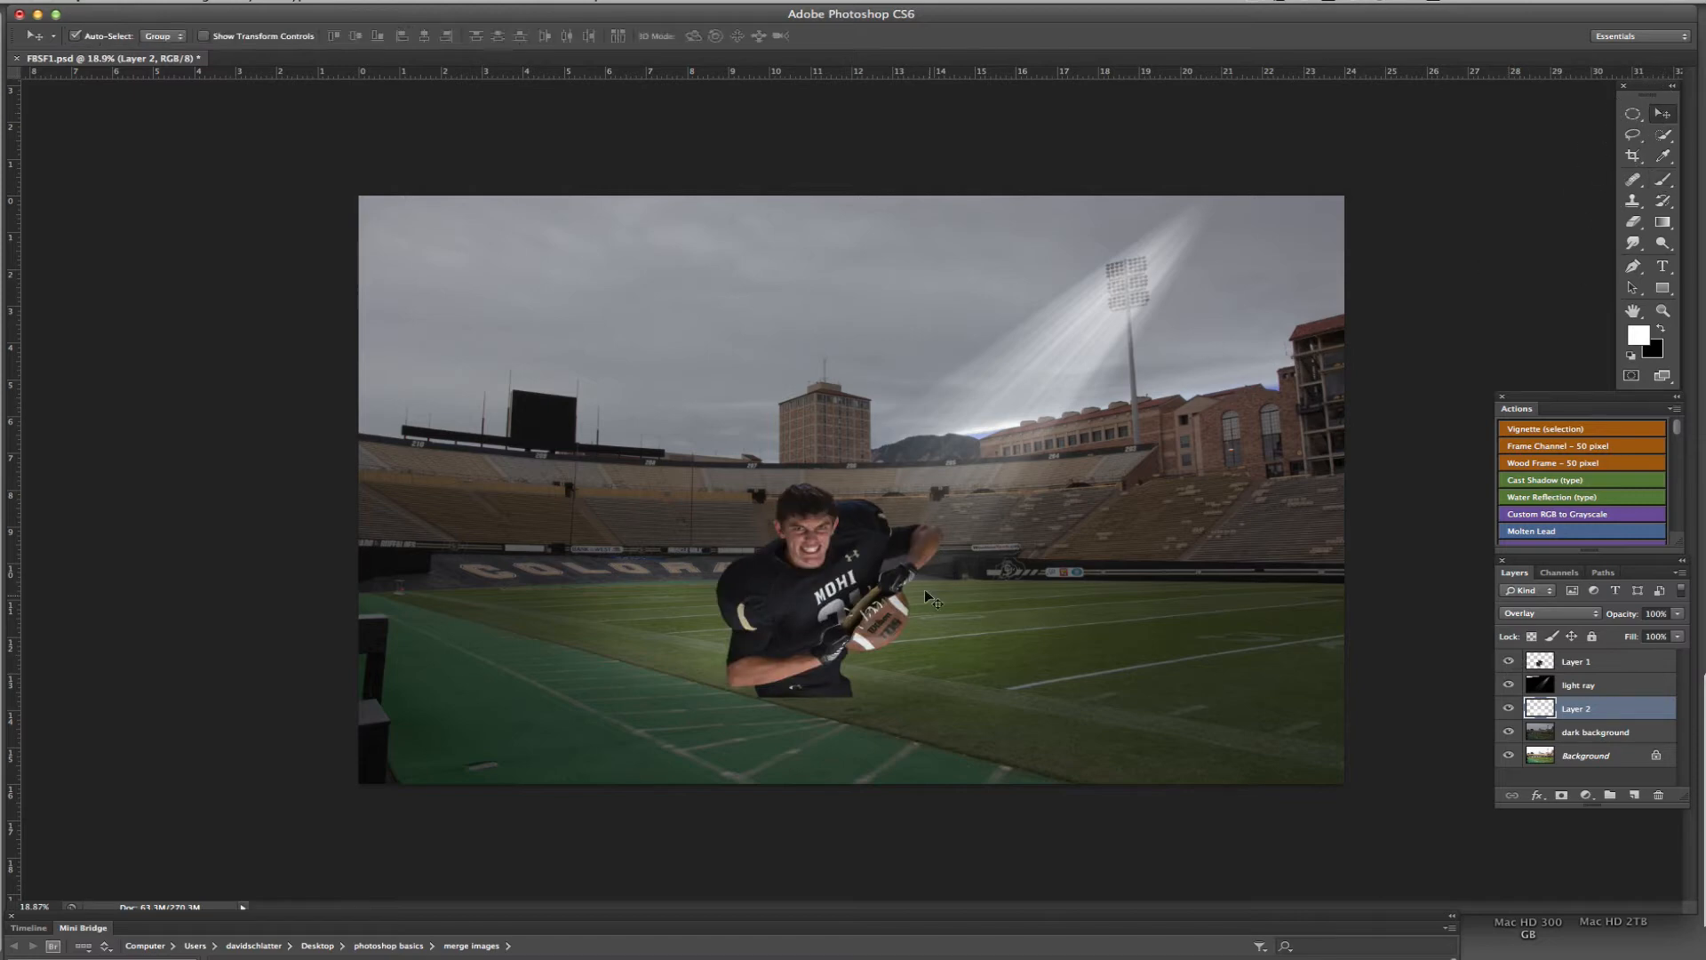
click(835, 573)
drag(835, 573, 828, 606)
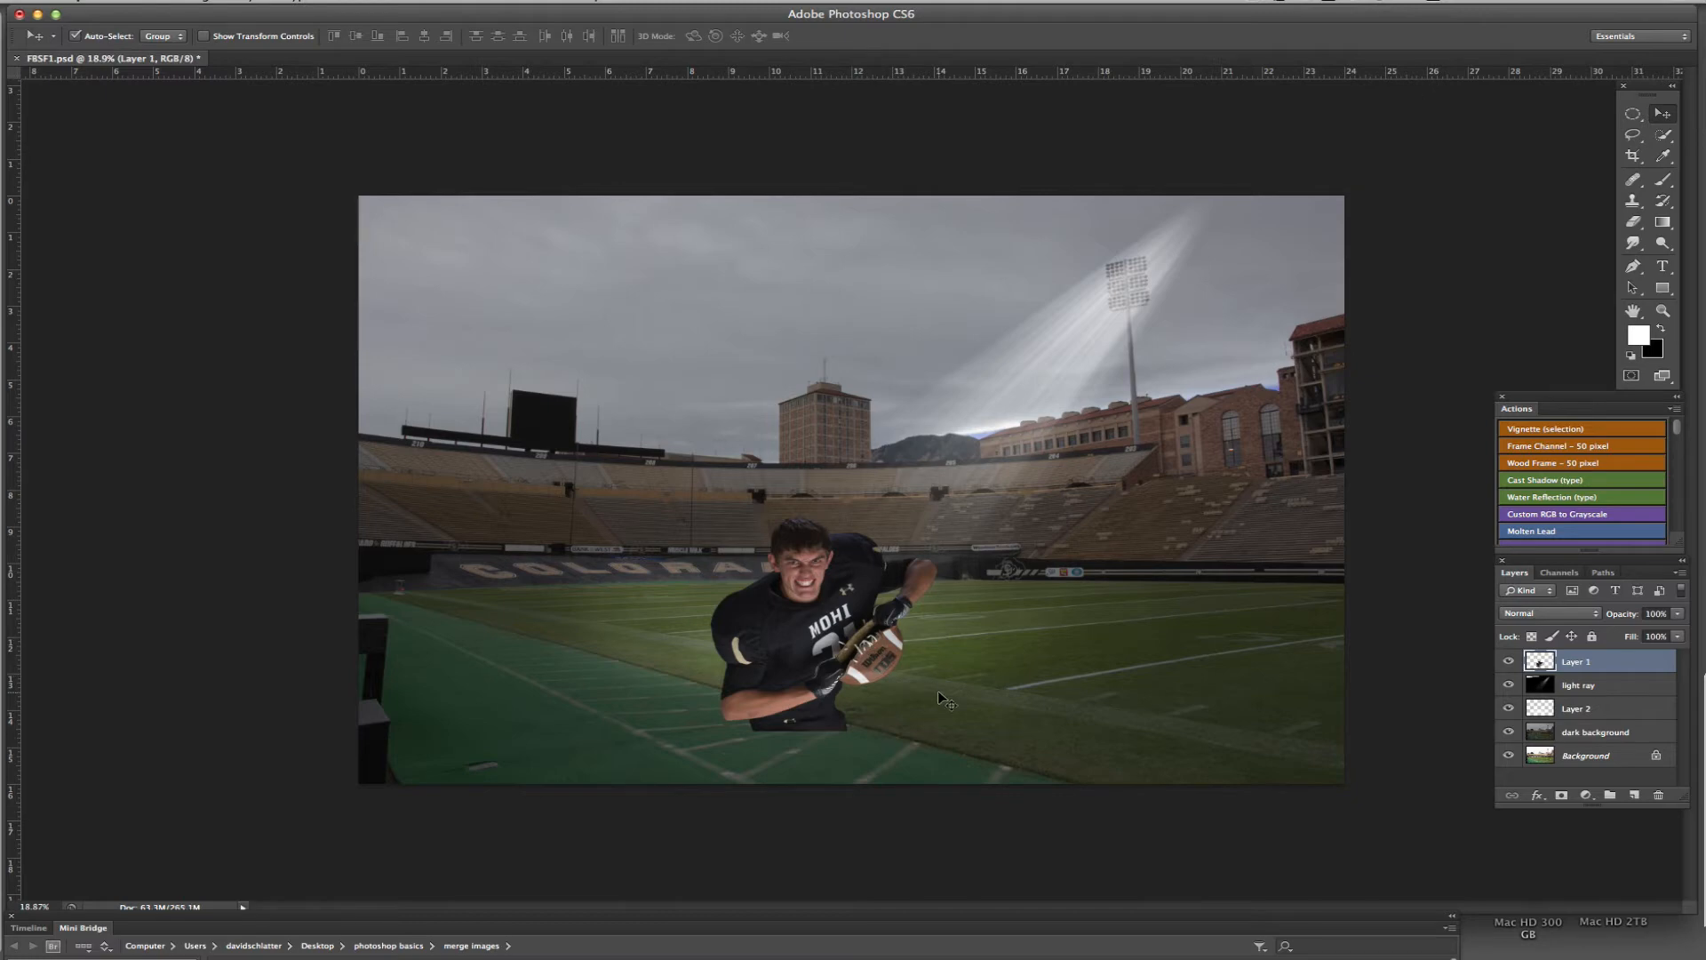
scroll(937, 690, up, 4)
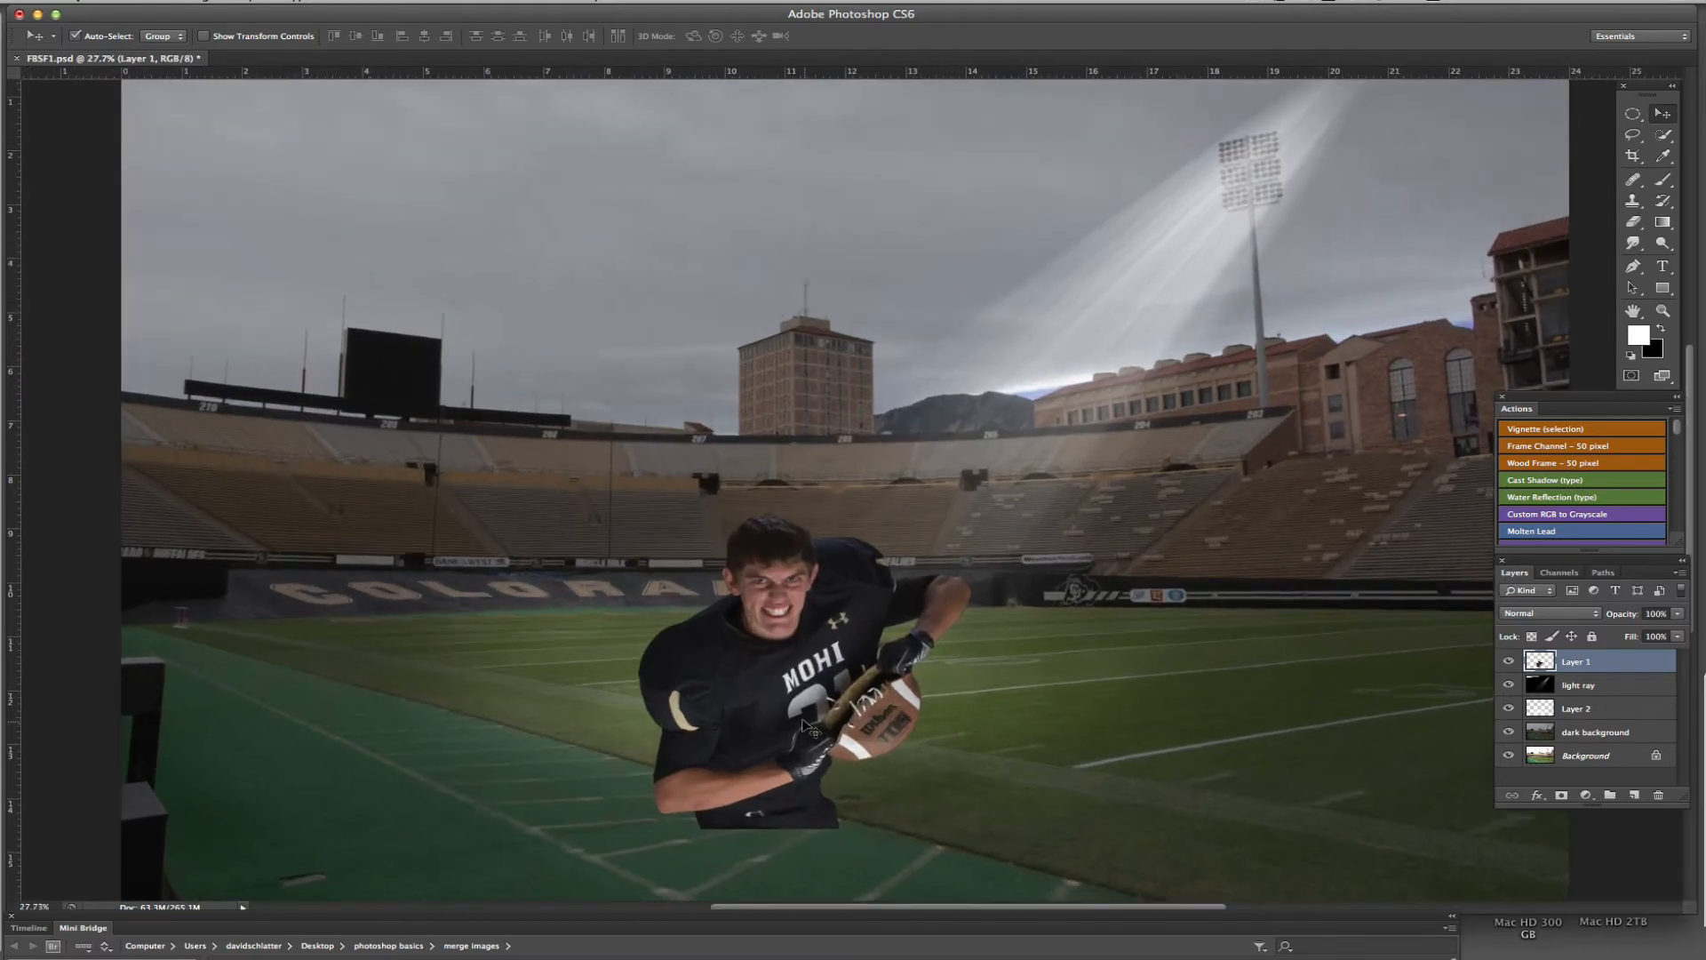
mouse_move(809, 727)
mouse_down()
mouse_move(814, 688)
mouse_move(806, 709)
mouse_up()
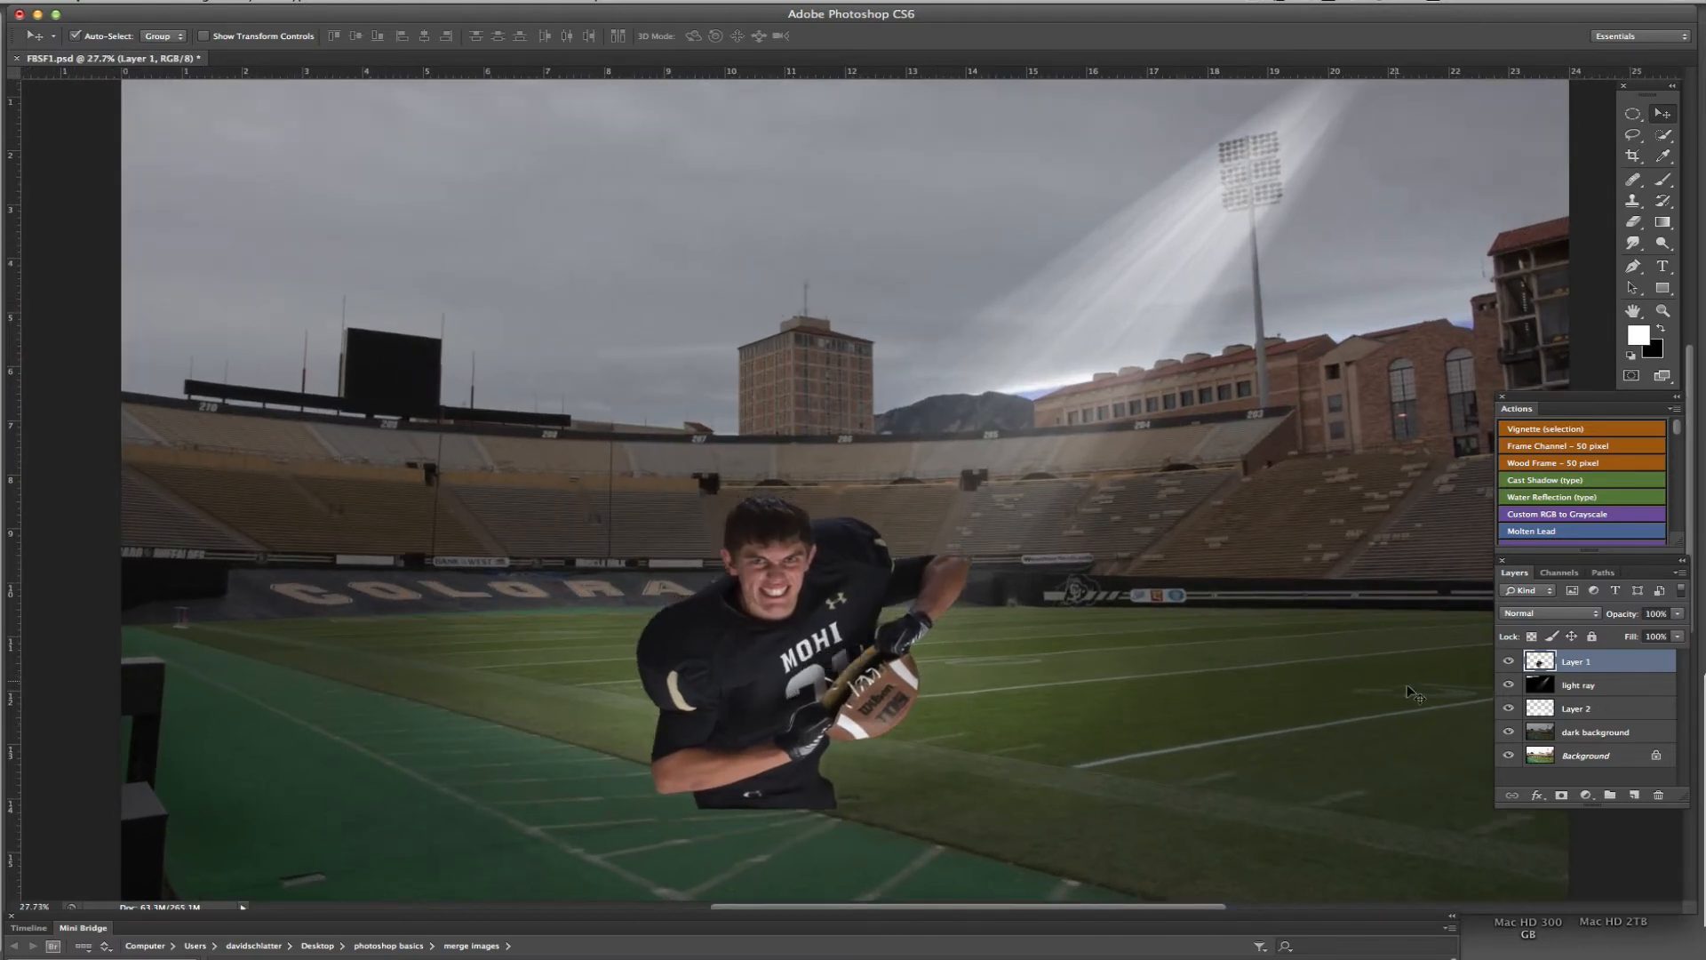
Step: Rename the Overlay glow layer as "light on field"
click(1581, 708)
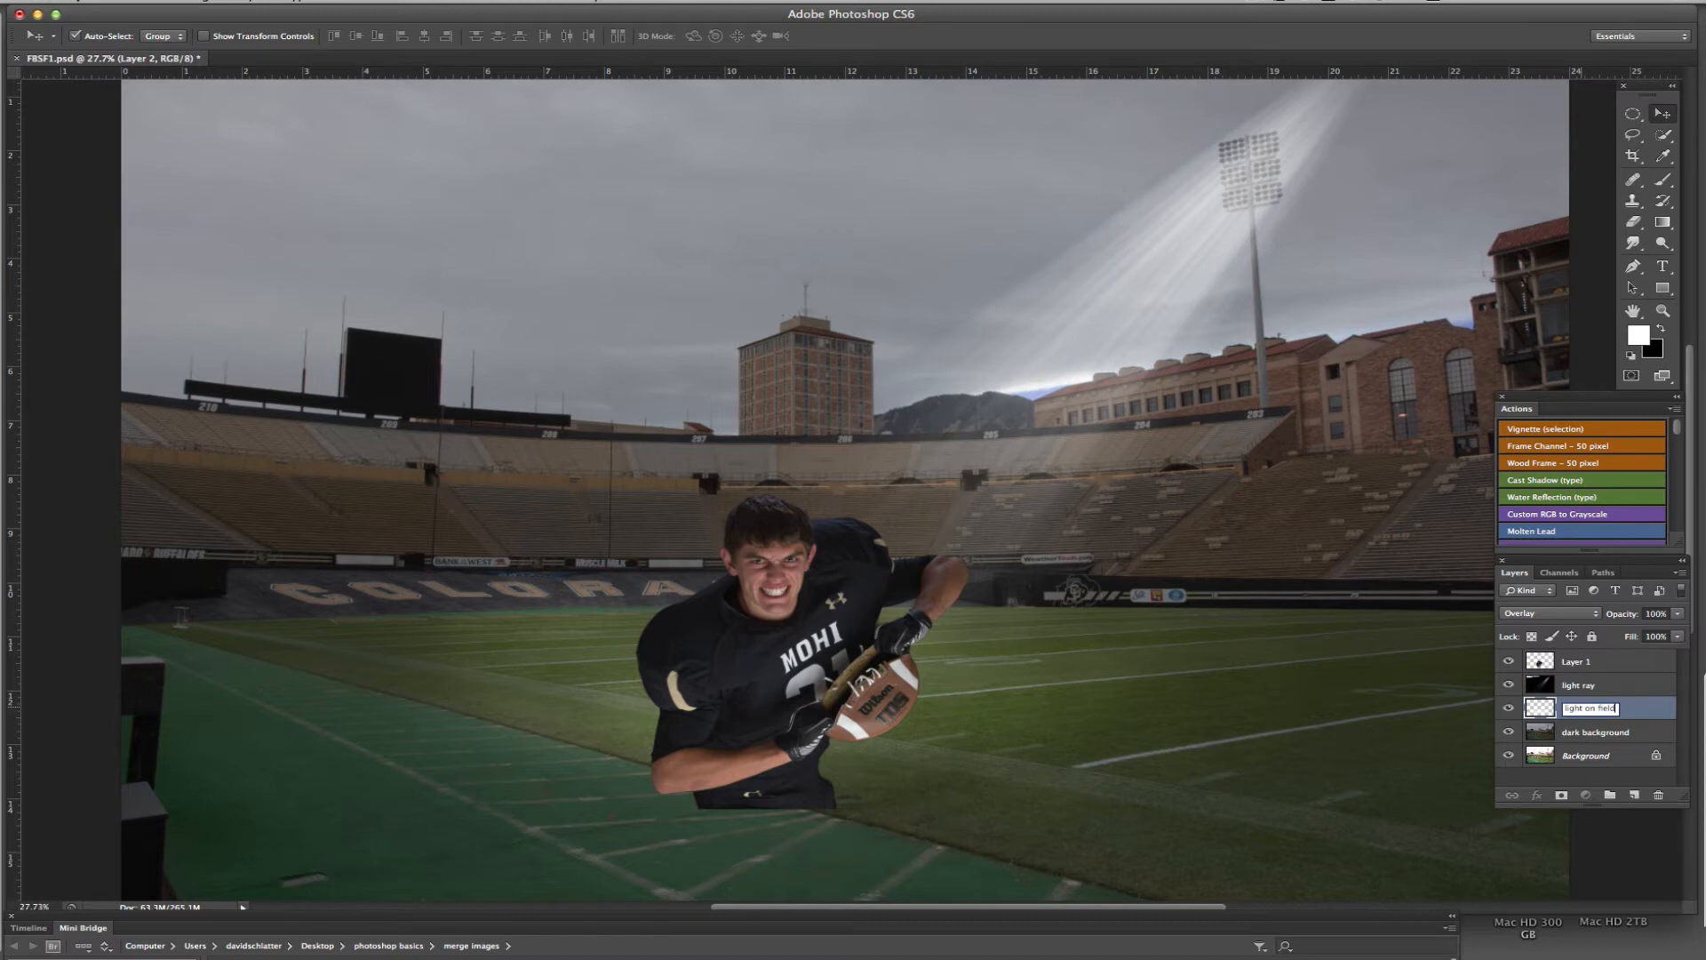
key(Return)
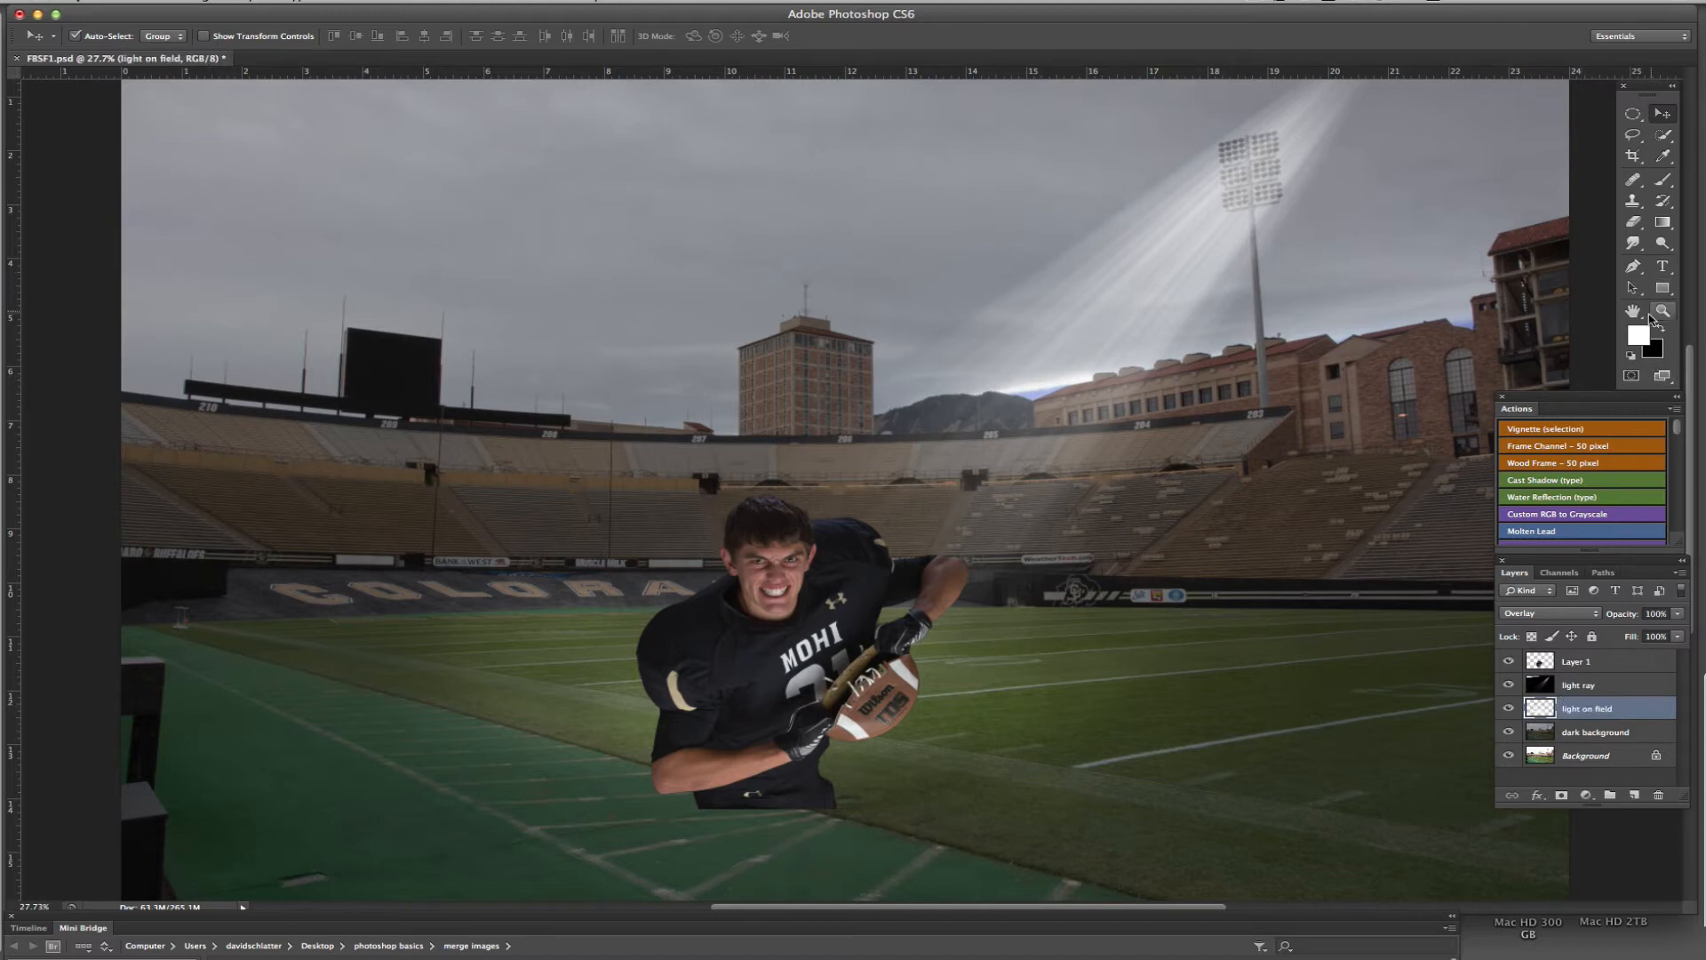
Step: Select the light ray layer and brush a faint white haze over the field around the player at 8% opacity
key(alt+bracketright)
key(b)
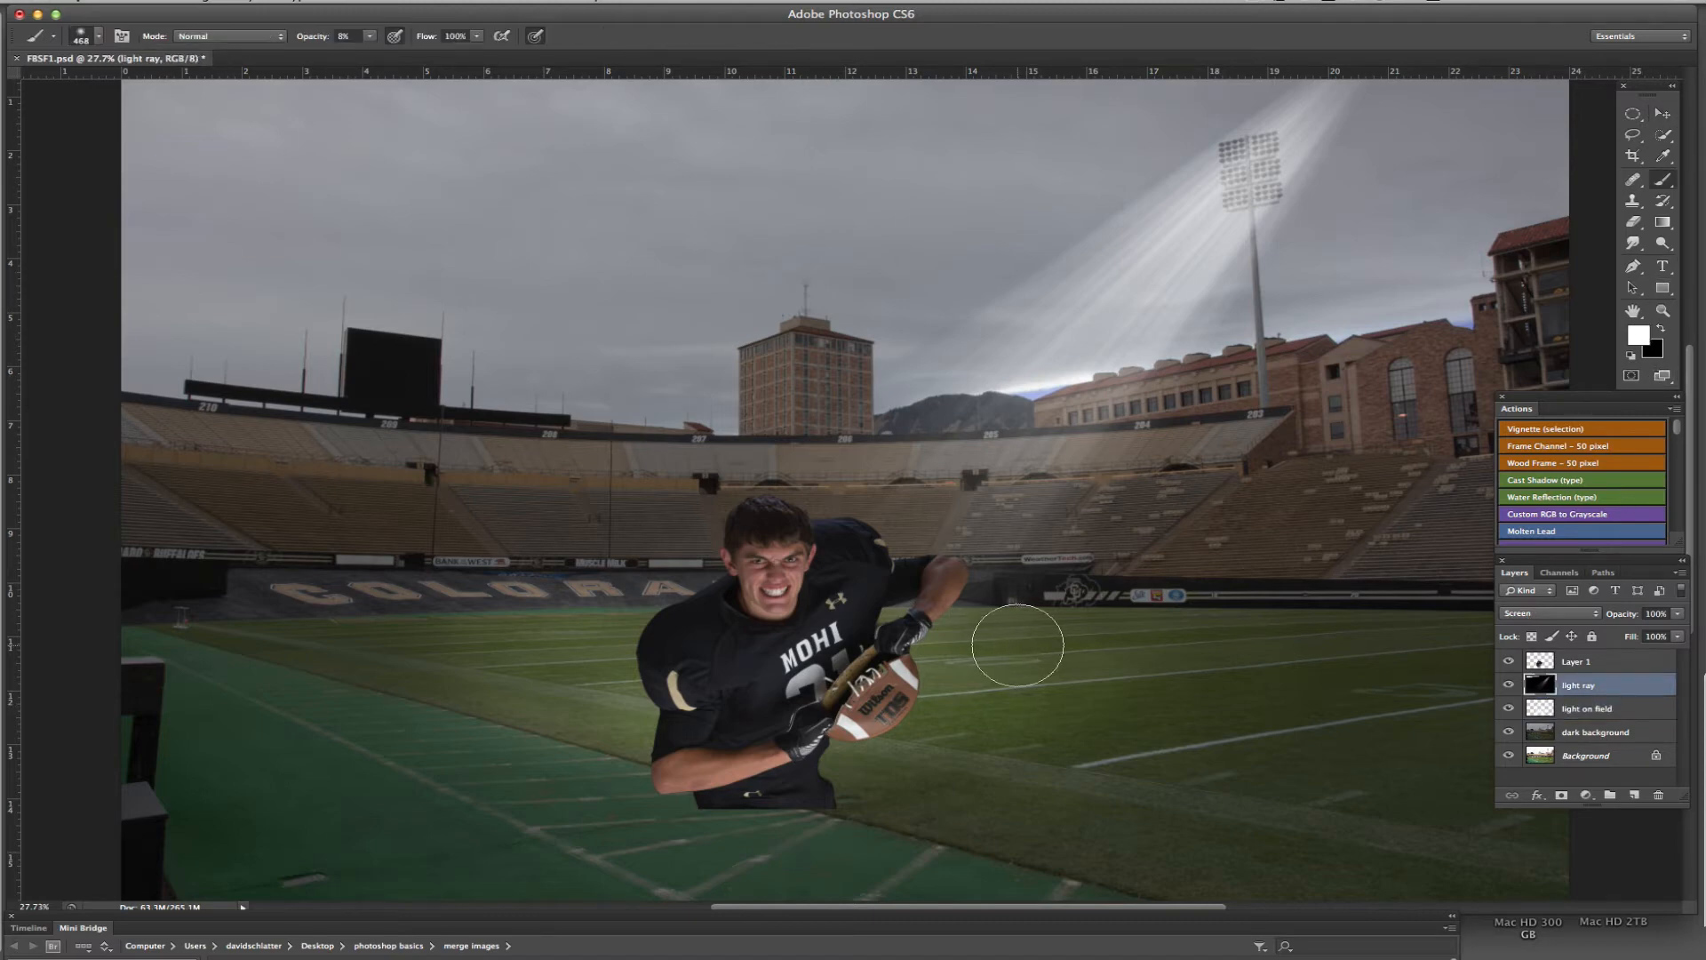
mouse_move(787, 619)
mouse_down()
mouse_move(669, 632)
mouse_move(660, 595)
mouse_move(540, 636)
mouse_move(582, 735)
mouse_move(718, 739)
mouse_move(593, 725)
mouse_move(568, 642)
mouse_up()
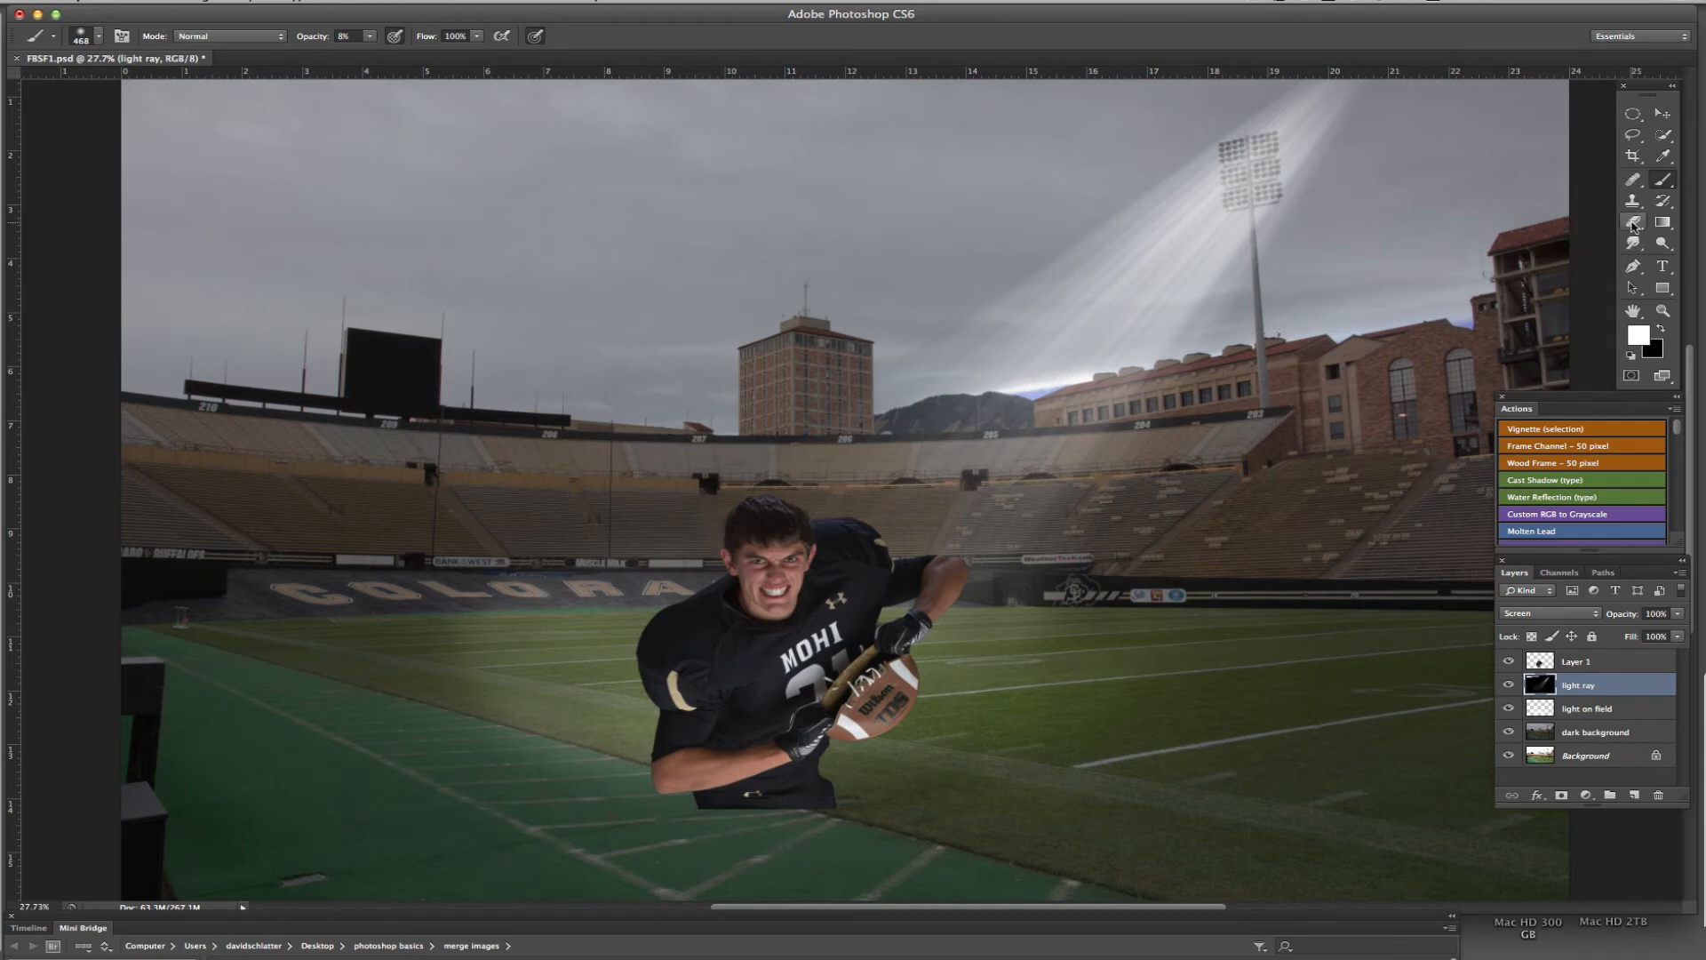
Step: Set the Eraser to 193 px with 0% hardness and erase part of the haze on the field beside the player
click(1633, 222)
right_click(491, 564)
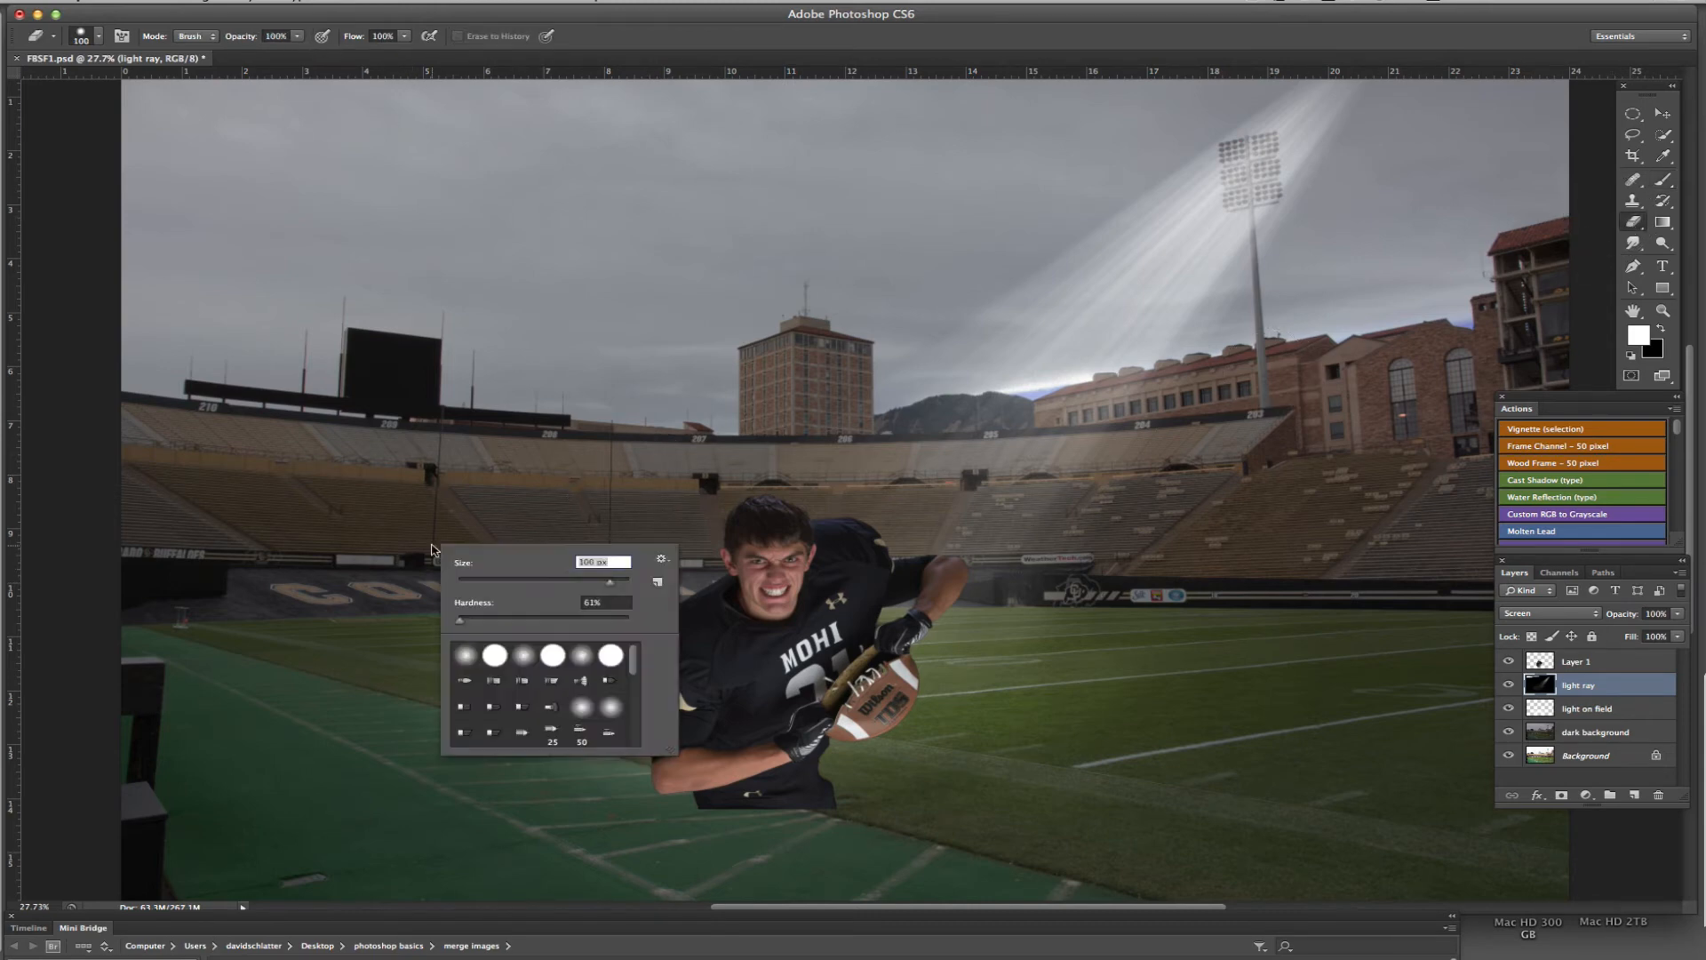
drag(492, 578, 583, 581)
click(471, 620)
click(359, 610)
drag(527, 620, 435, 661)
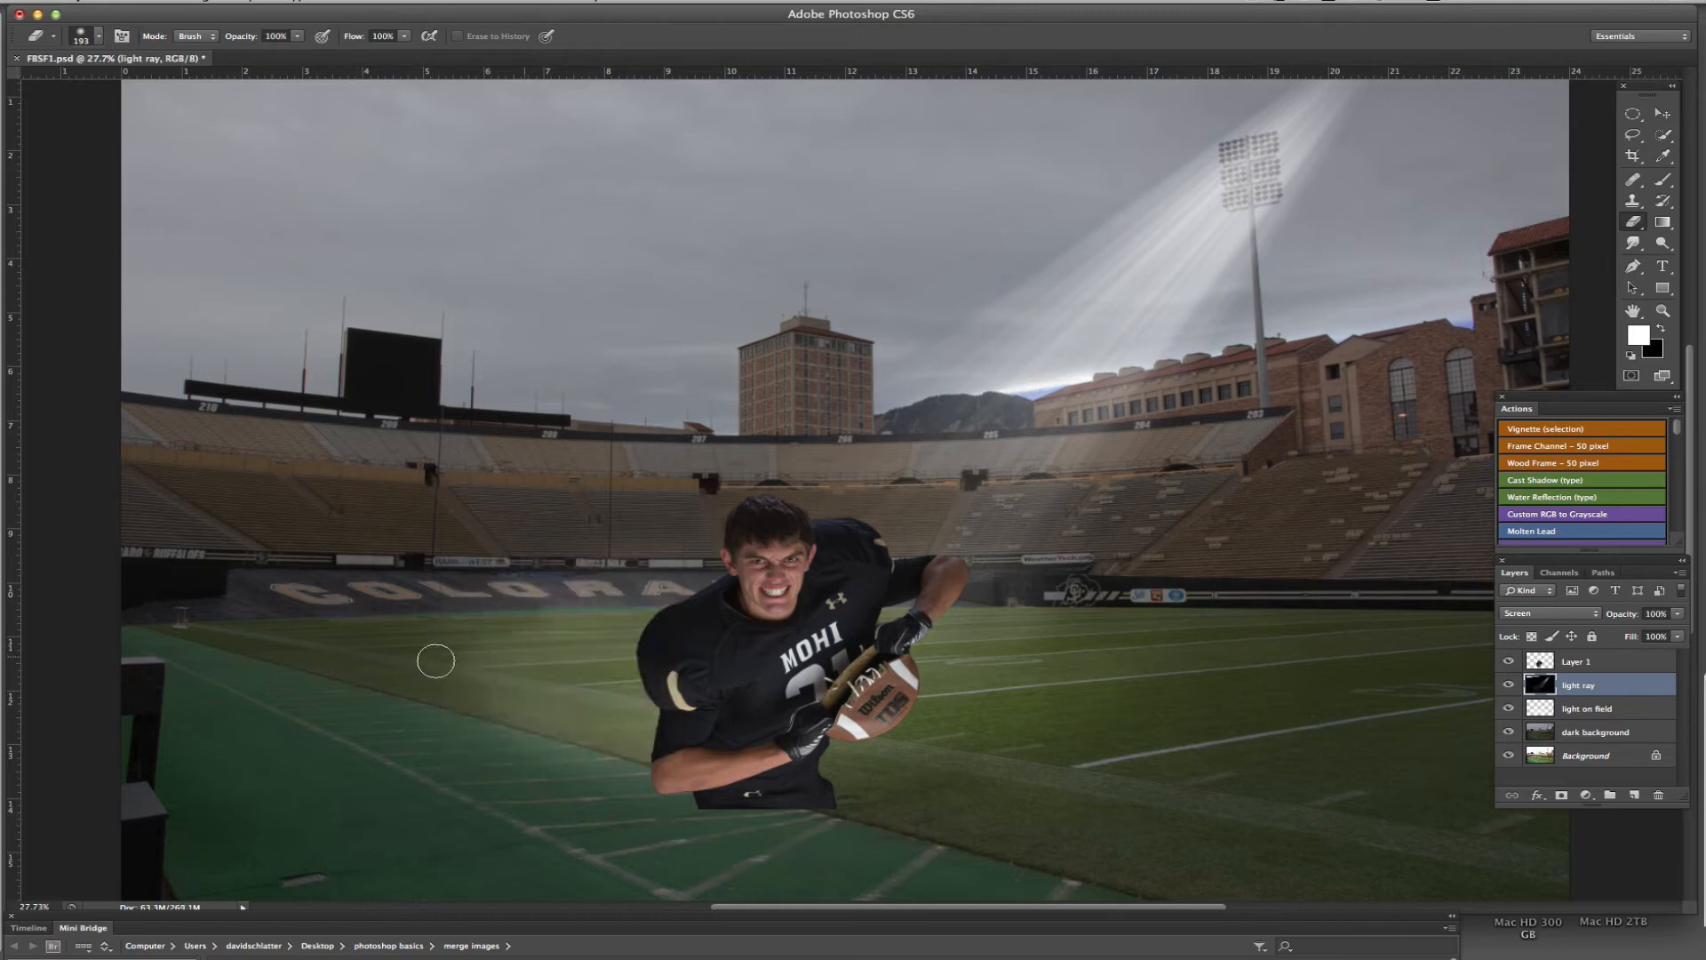
Step: Enlarge the eraser to 447 px, erase more haze beside the player, and check the field with the player's layer briefly hidden
right_click(426, 597)
drag(560, 626, 587, 626)
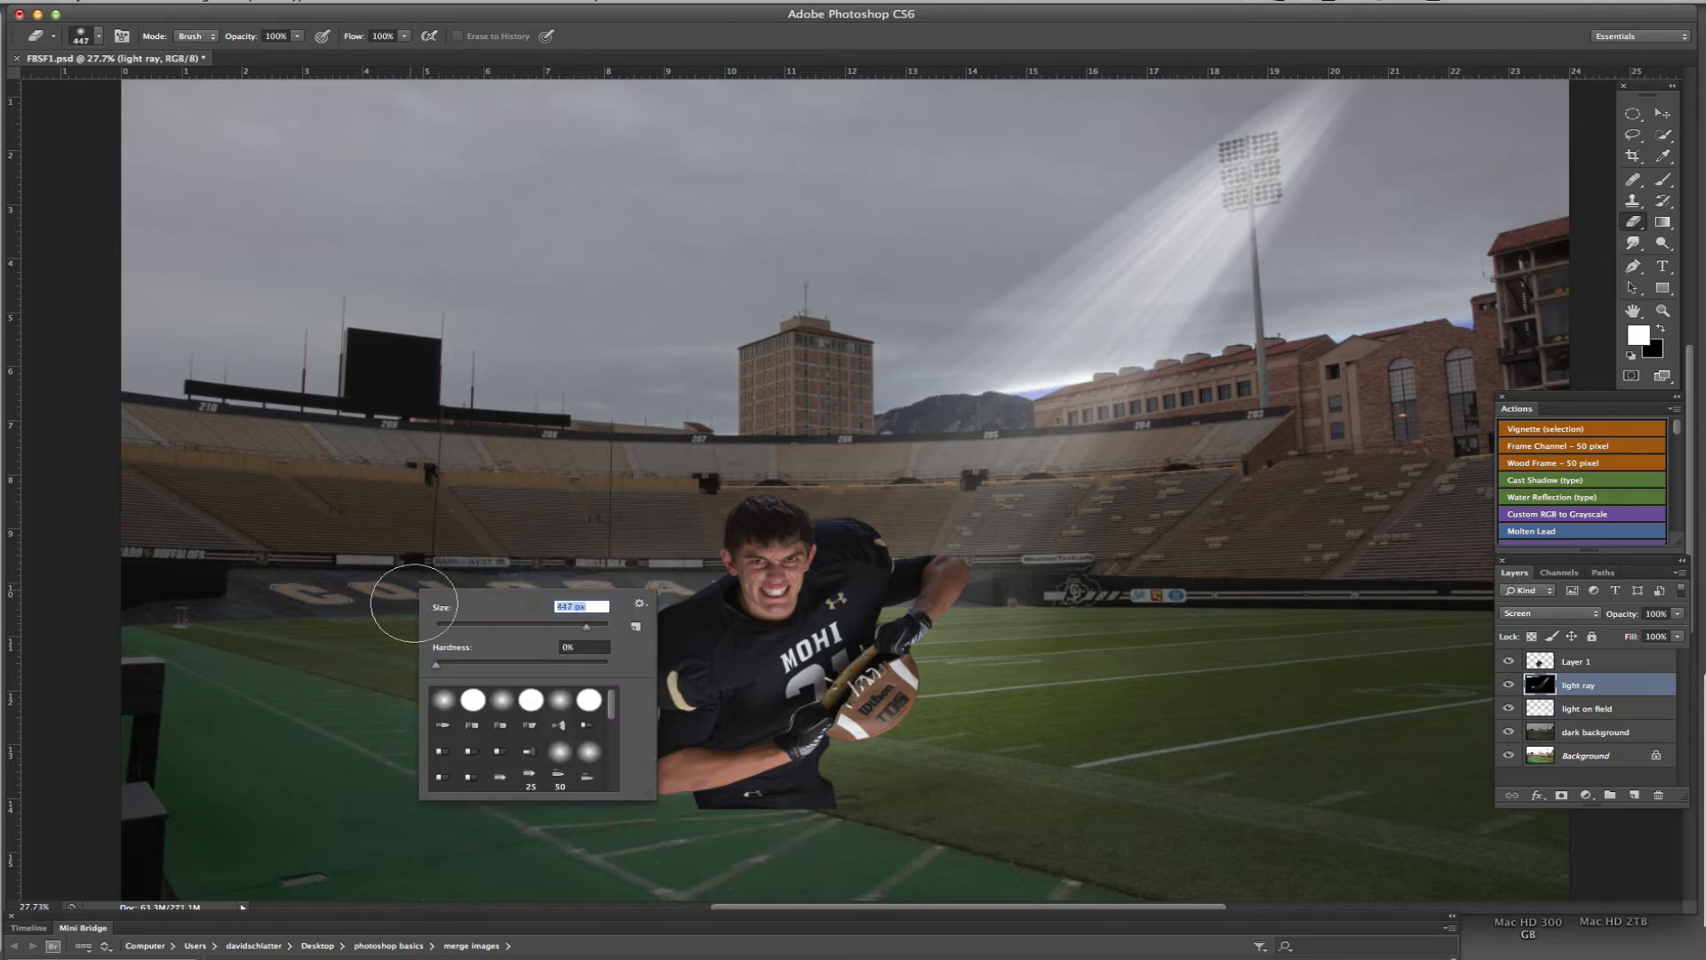
key(Return)
mouse_move(468, 598)
mouse_down()
mouse_move(518, 612)
mouse_move(470, 693)
mouse_move(535, 630)
mouse_move(524, 652)
mouse_move(569, 741)
mouse_up()
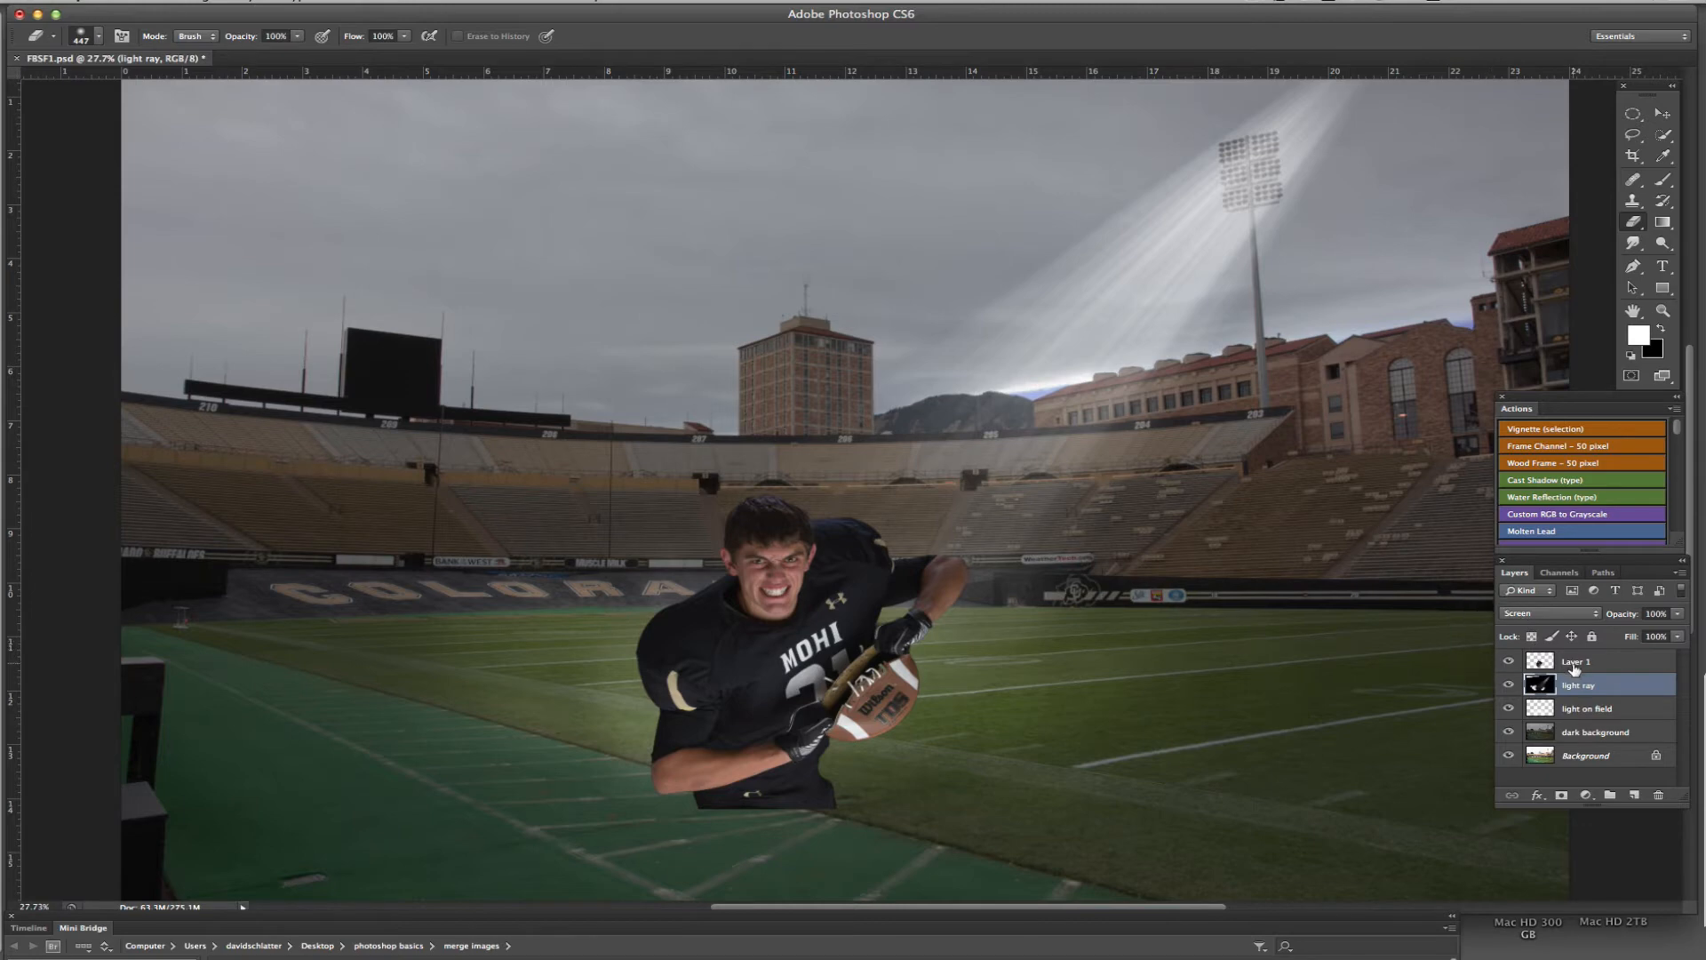
click(1509, 662)
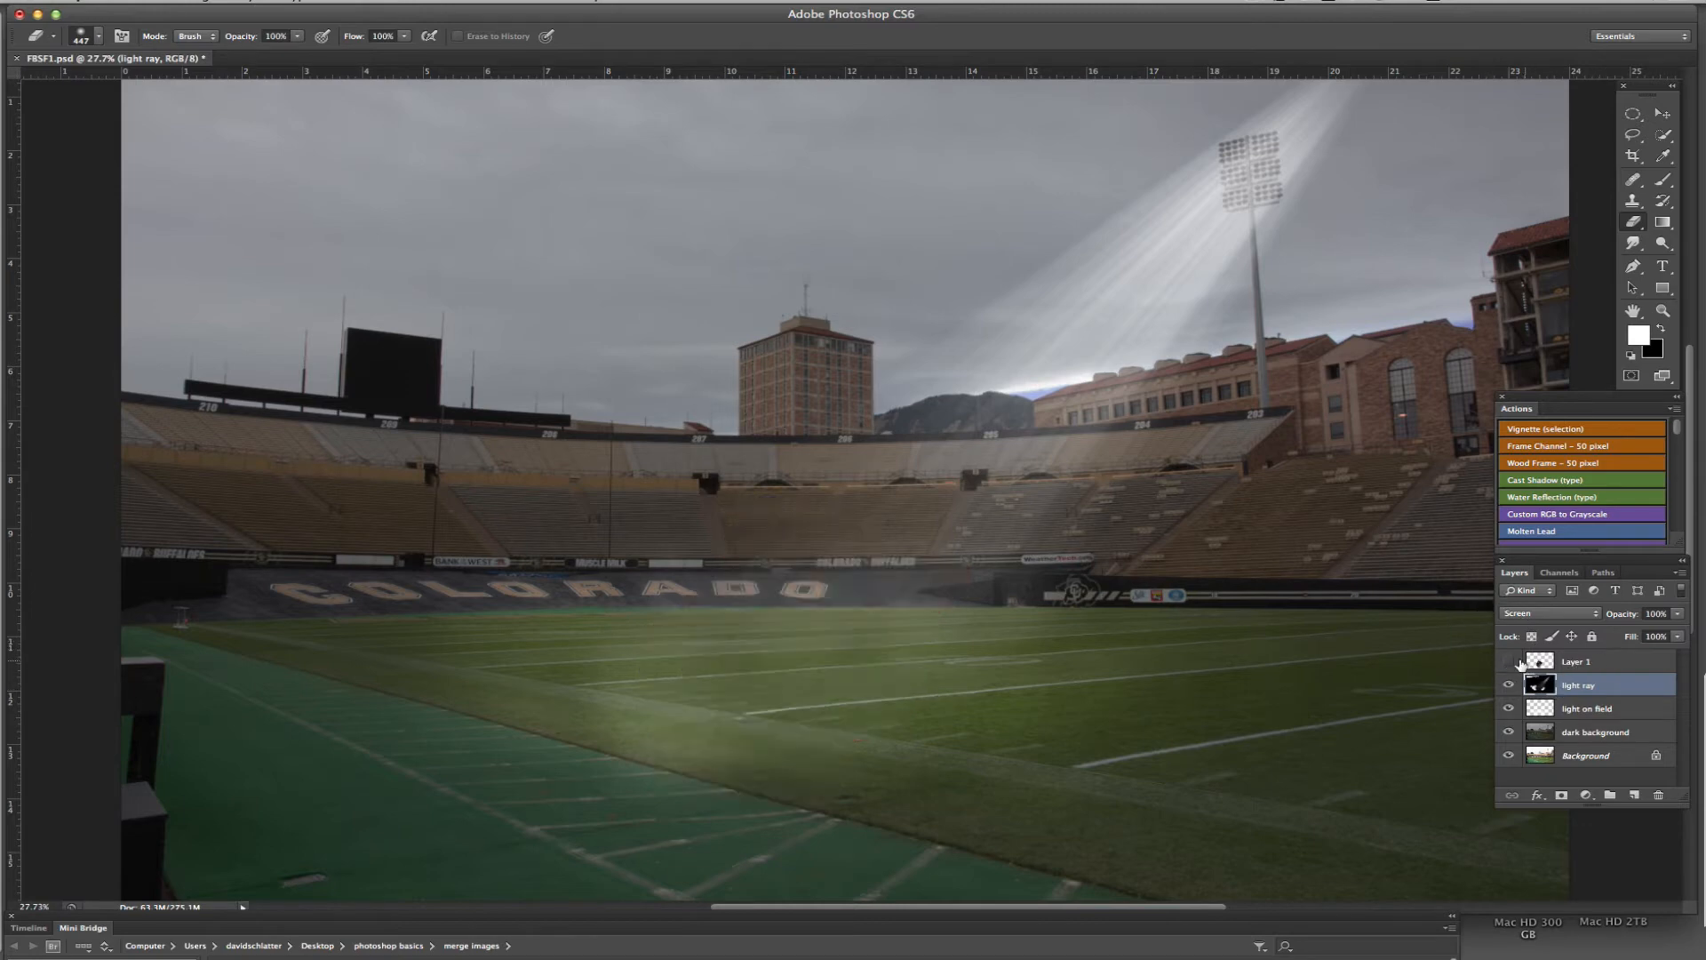
click(1509, 662)
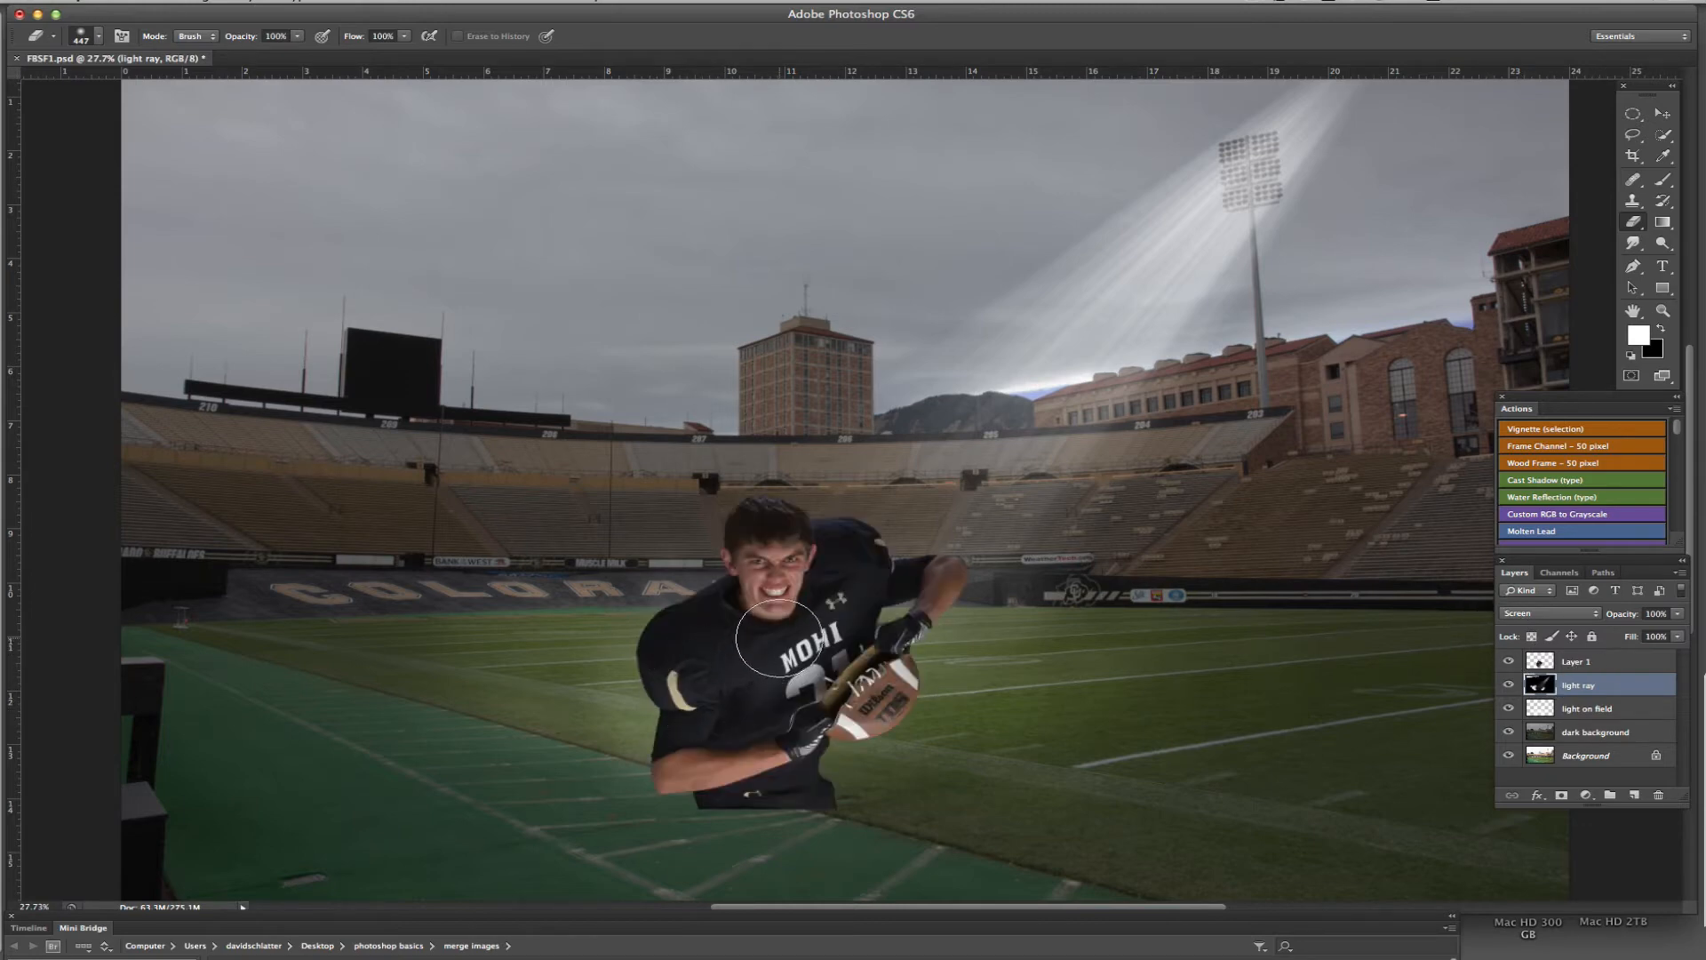
Step: Add a new empty layer directly above the football player's layer for retouching the face
scroll(780, 638, up, 6)
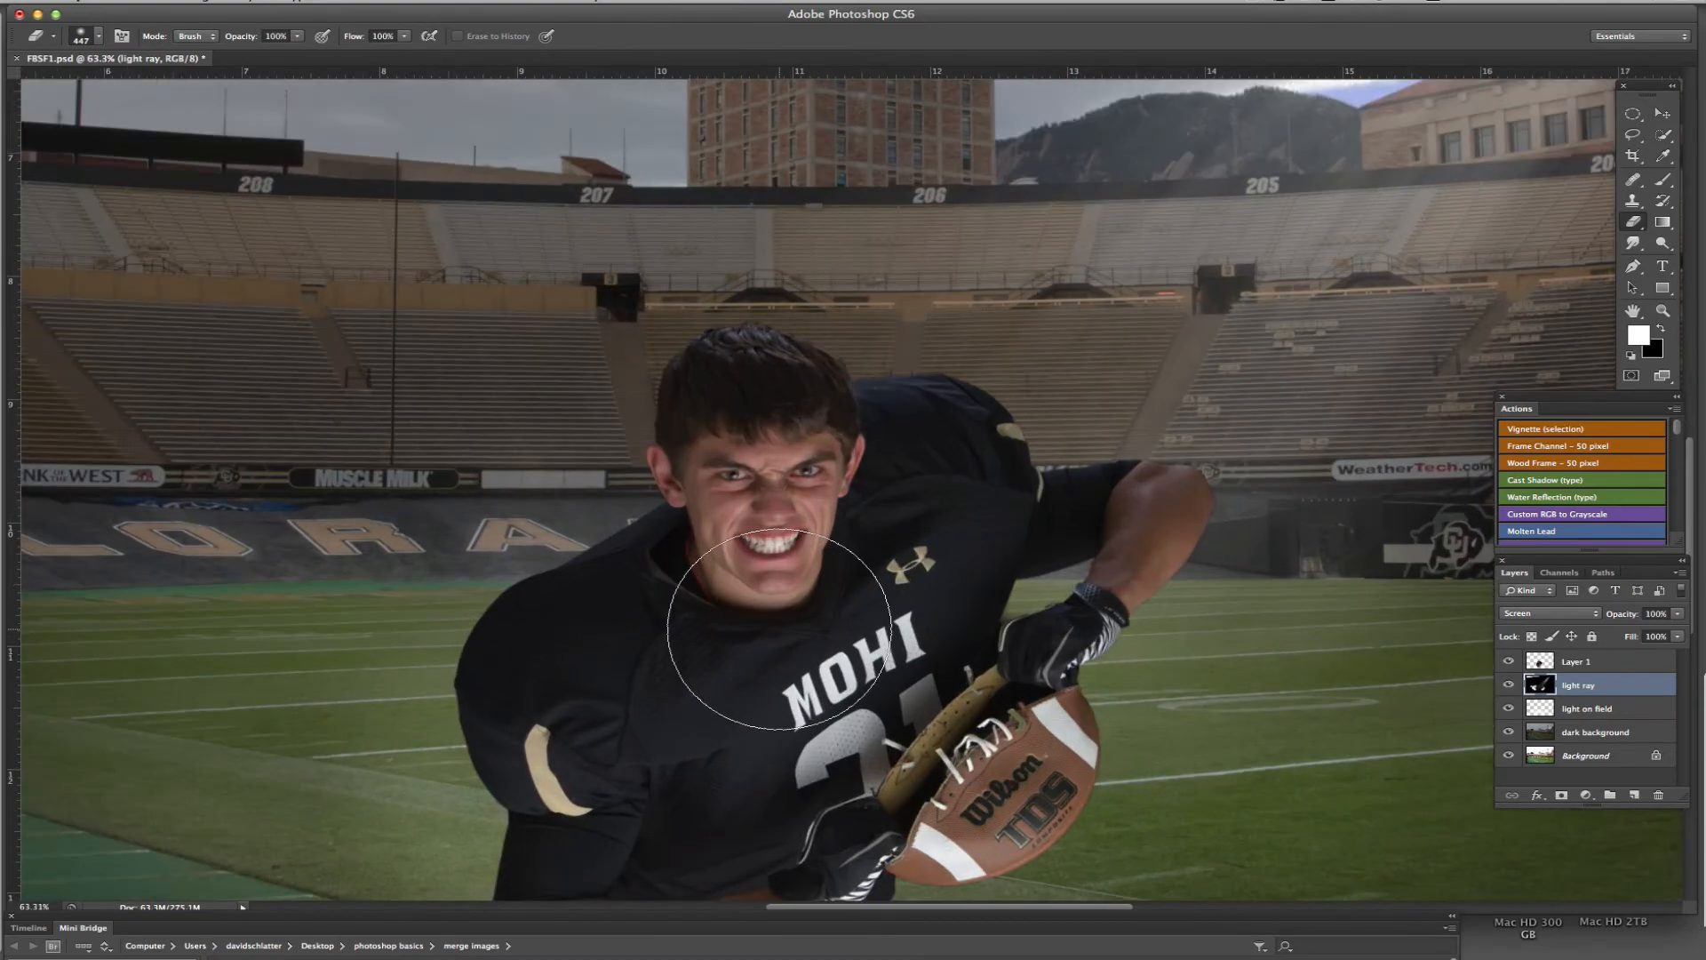
scroll(780, 633, up, 1)
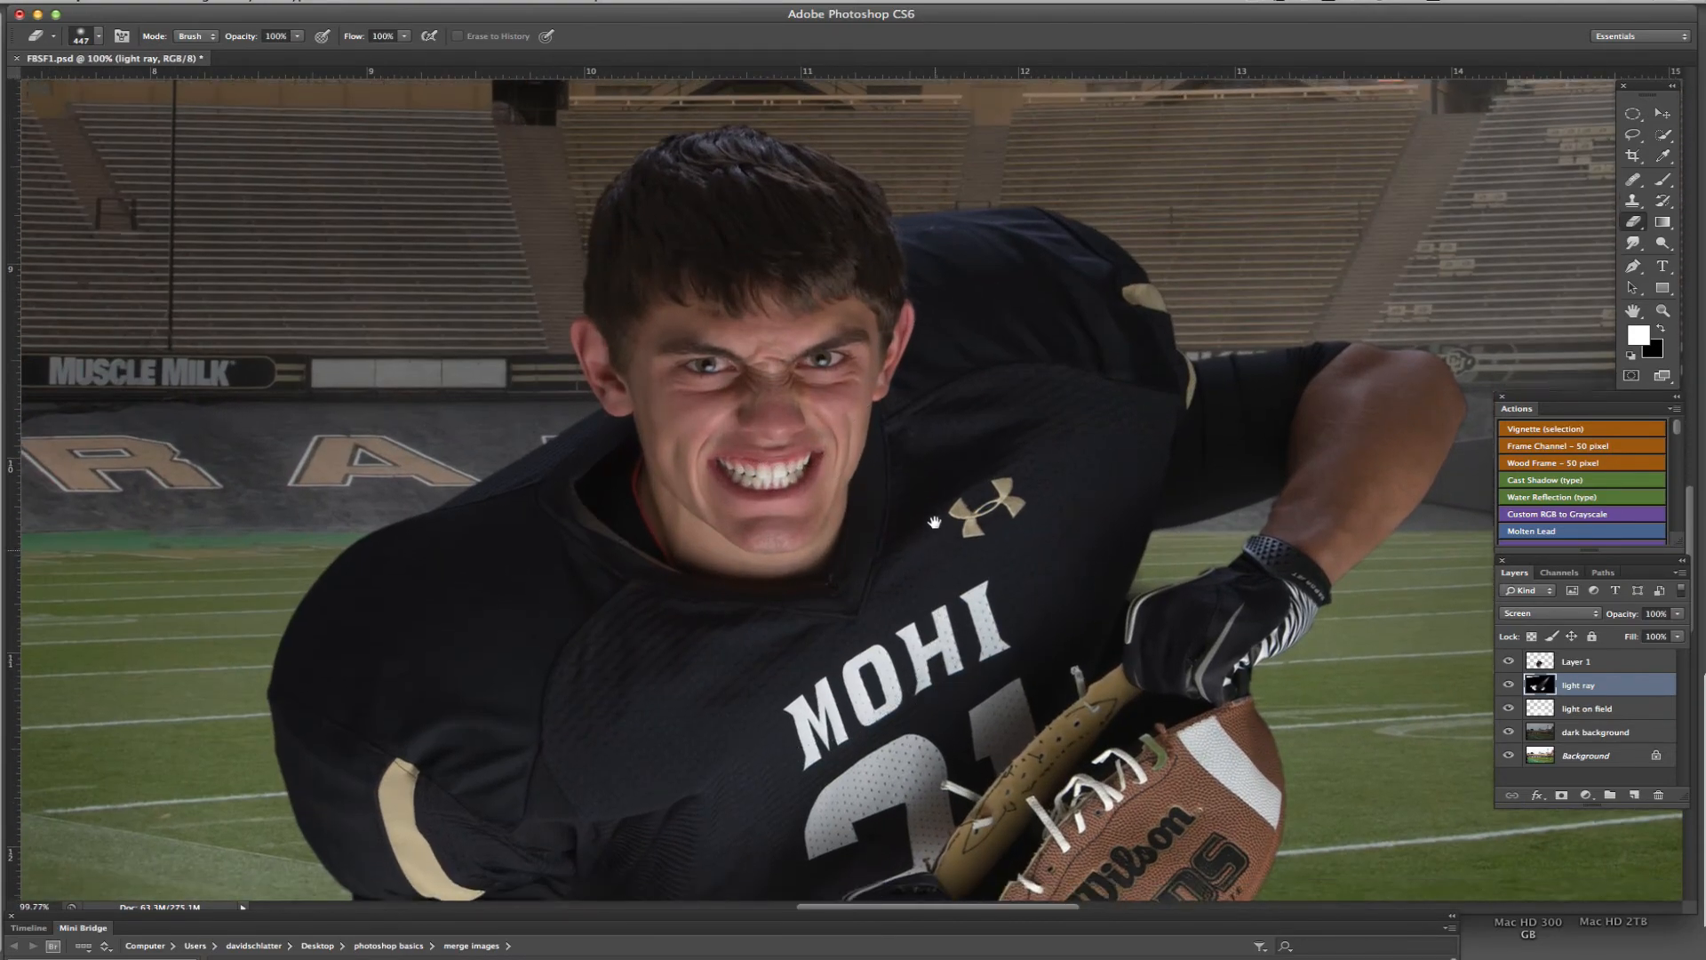
drag(935, 559, 937, 477)
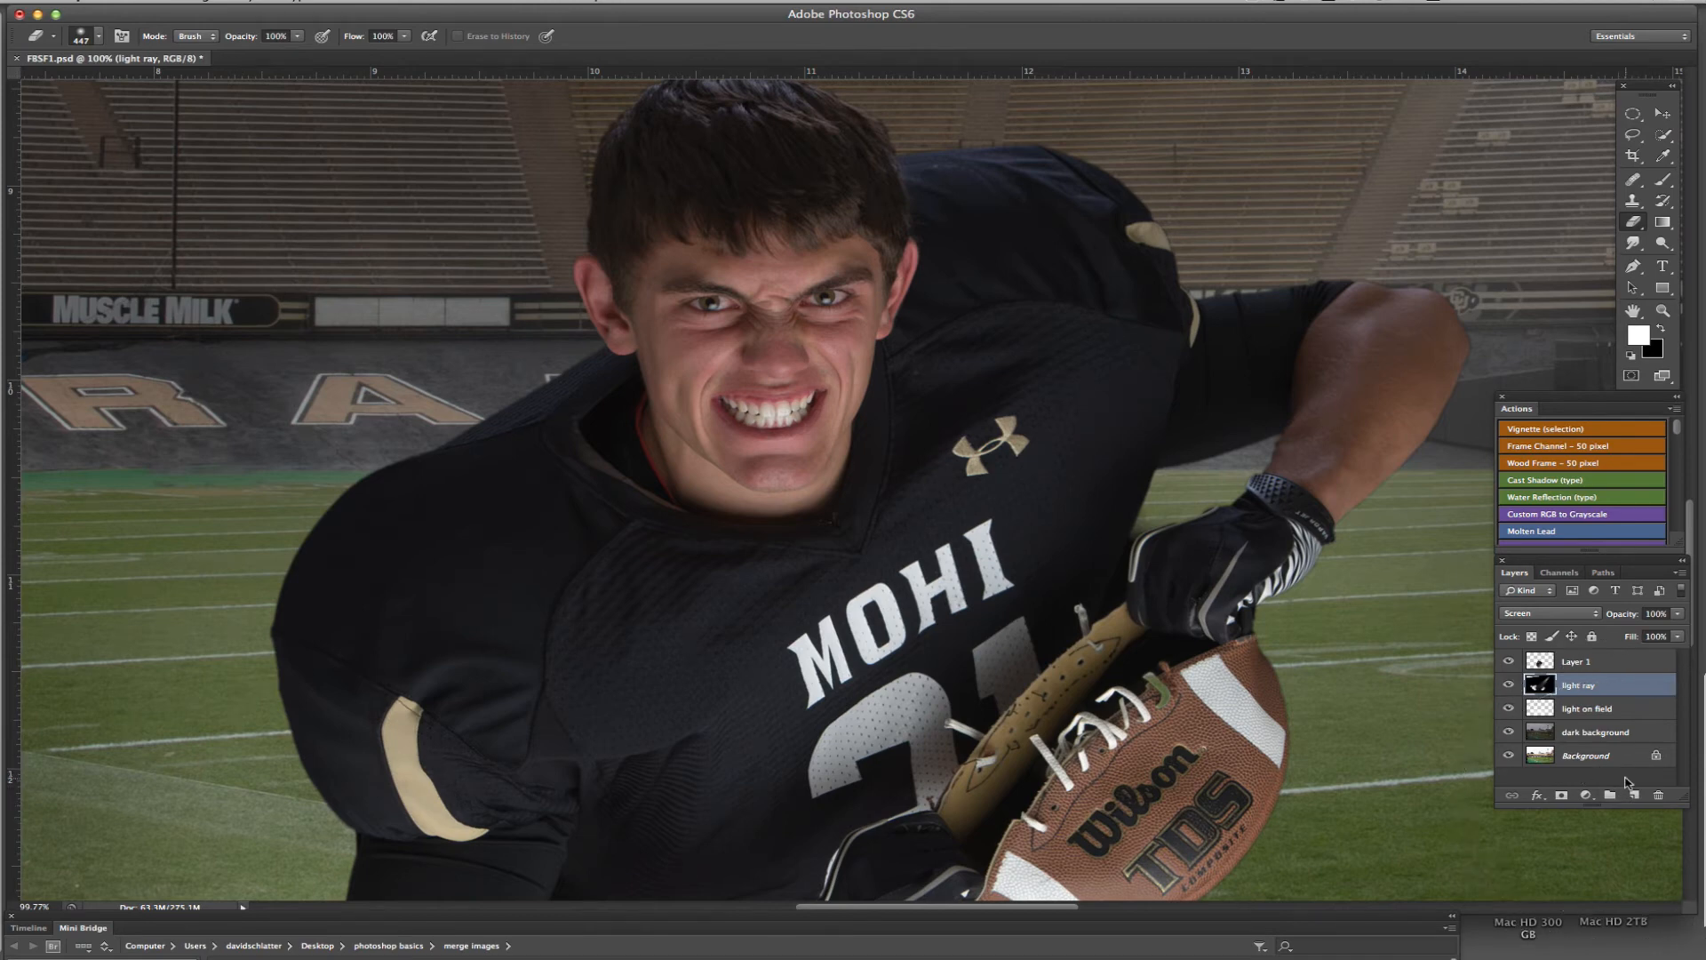
click(1619, 660)
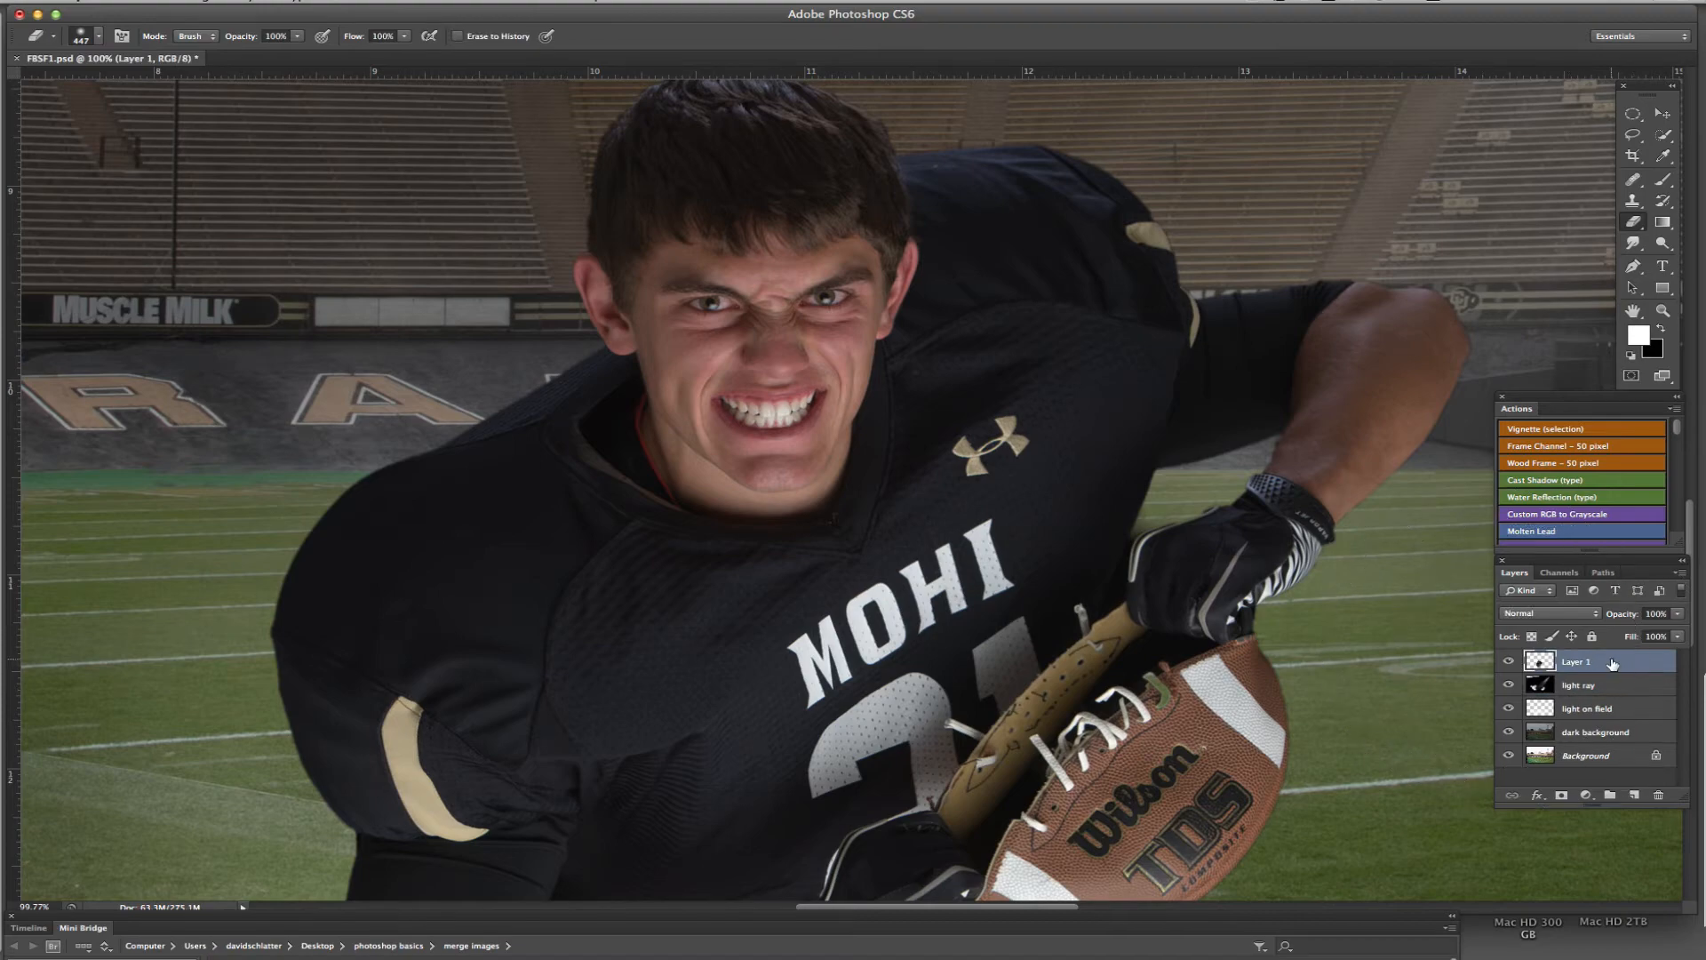
scroll(772, 415, up, 5)
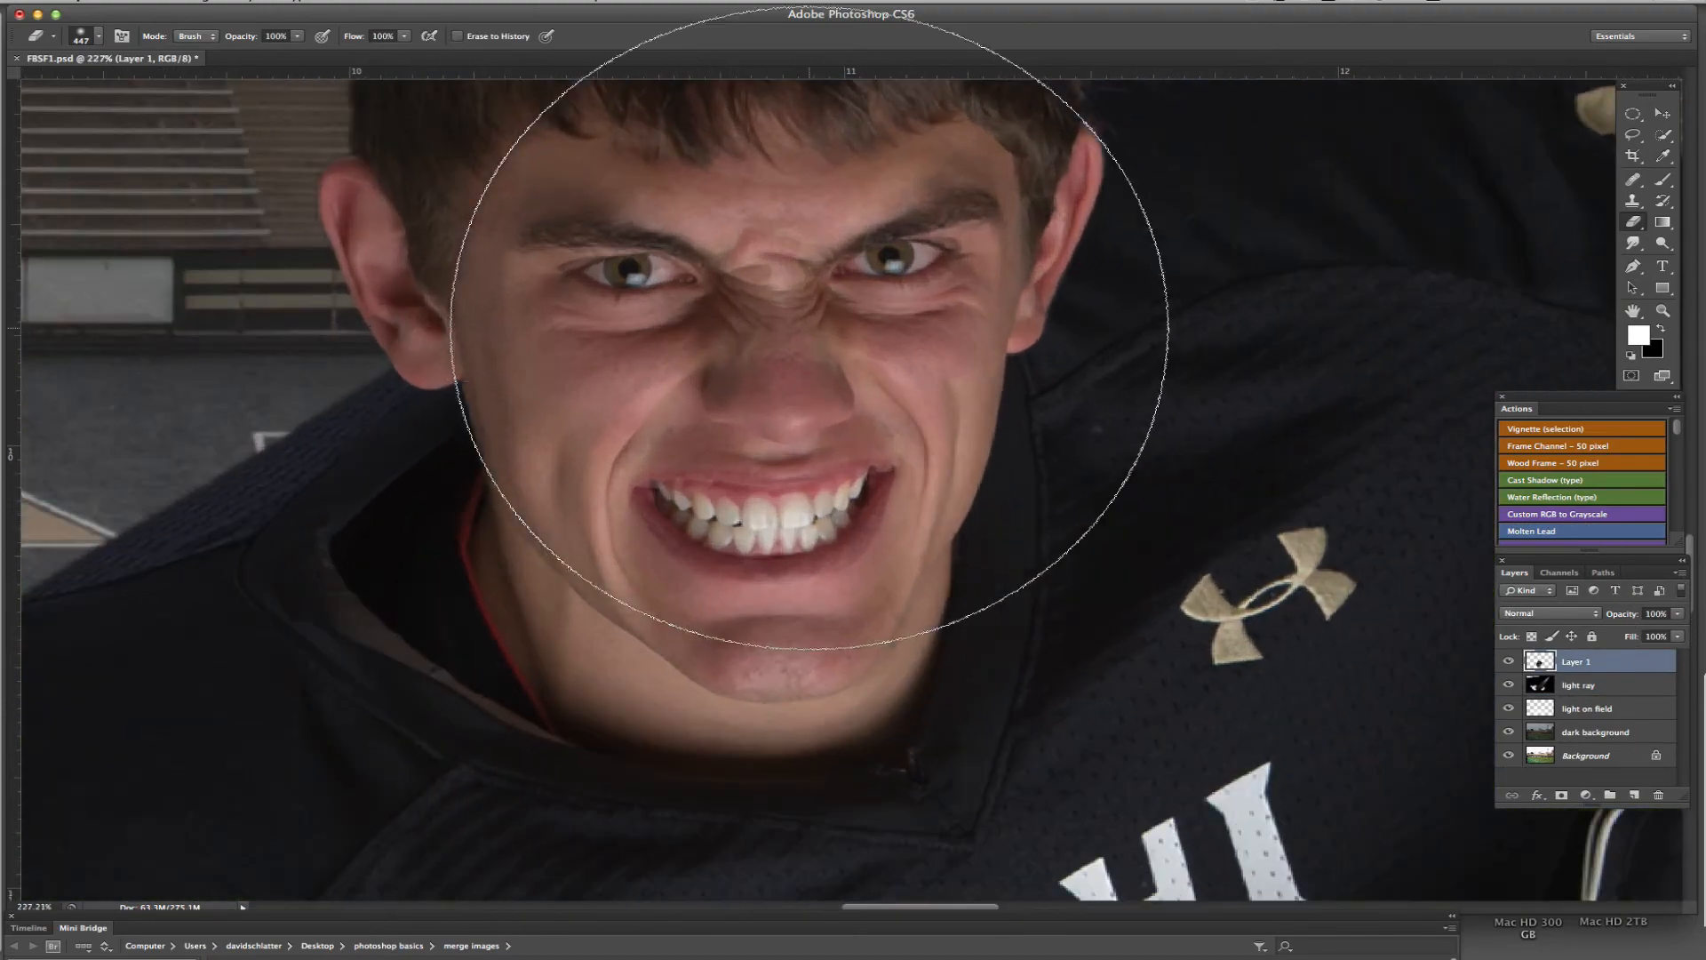
drag(868, 322, 851, 454)
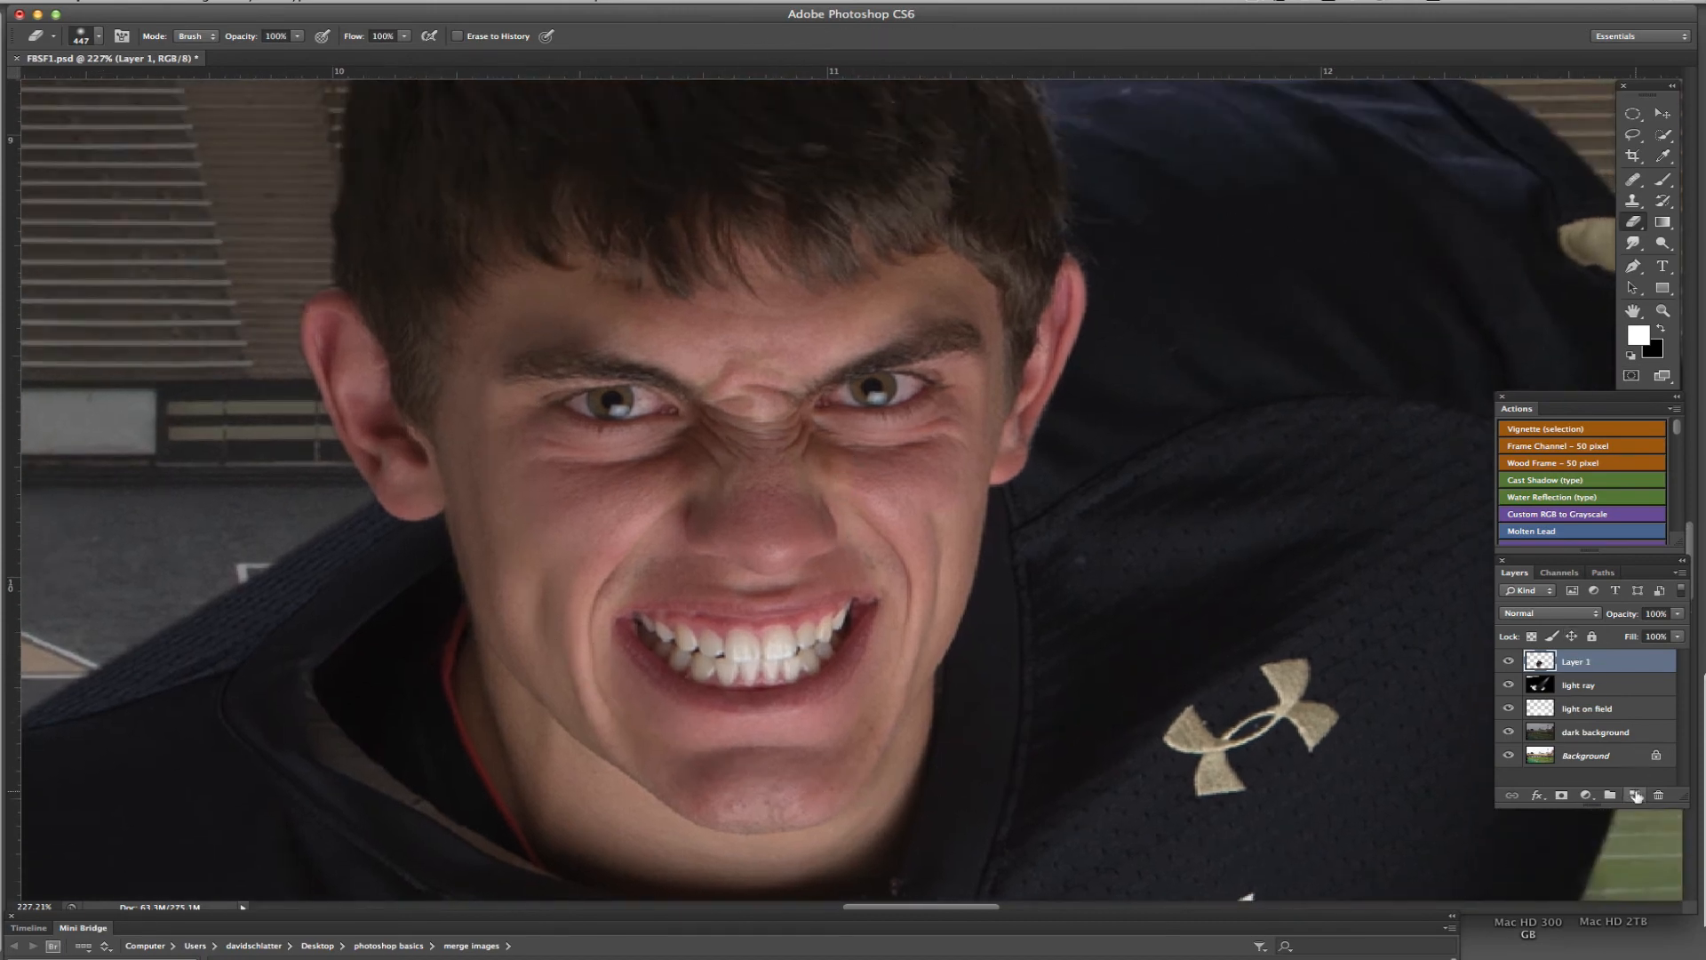
click(1634, 794)
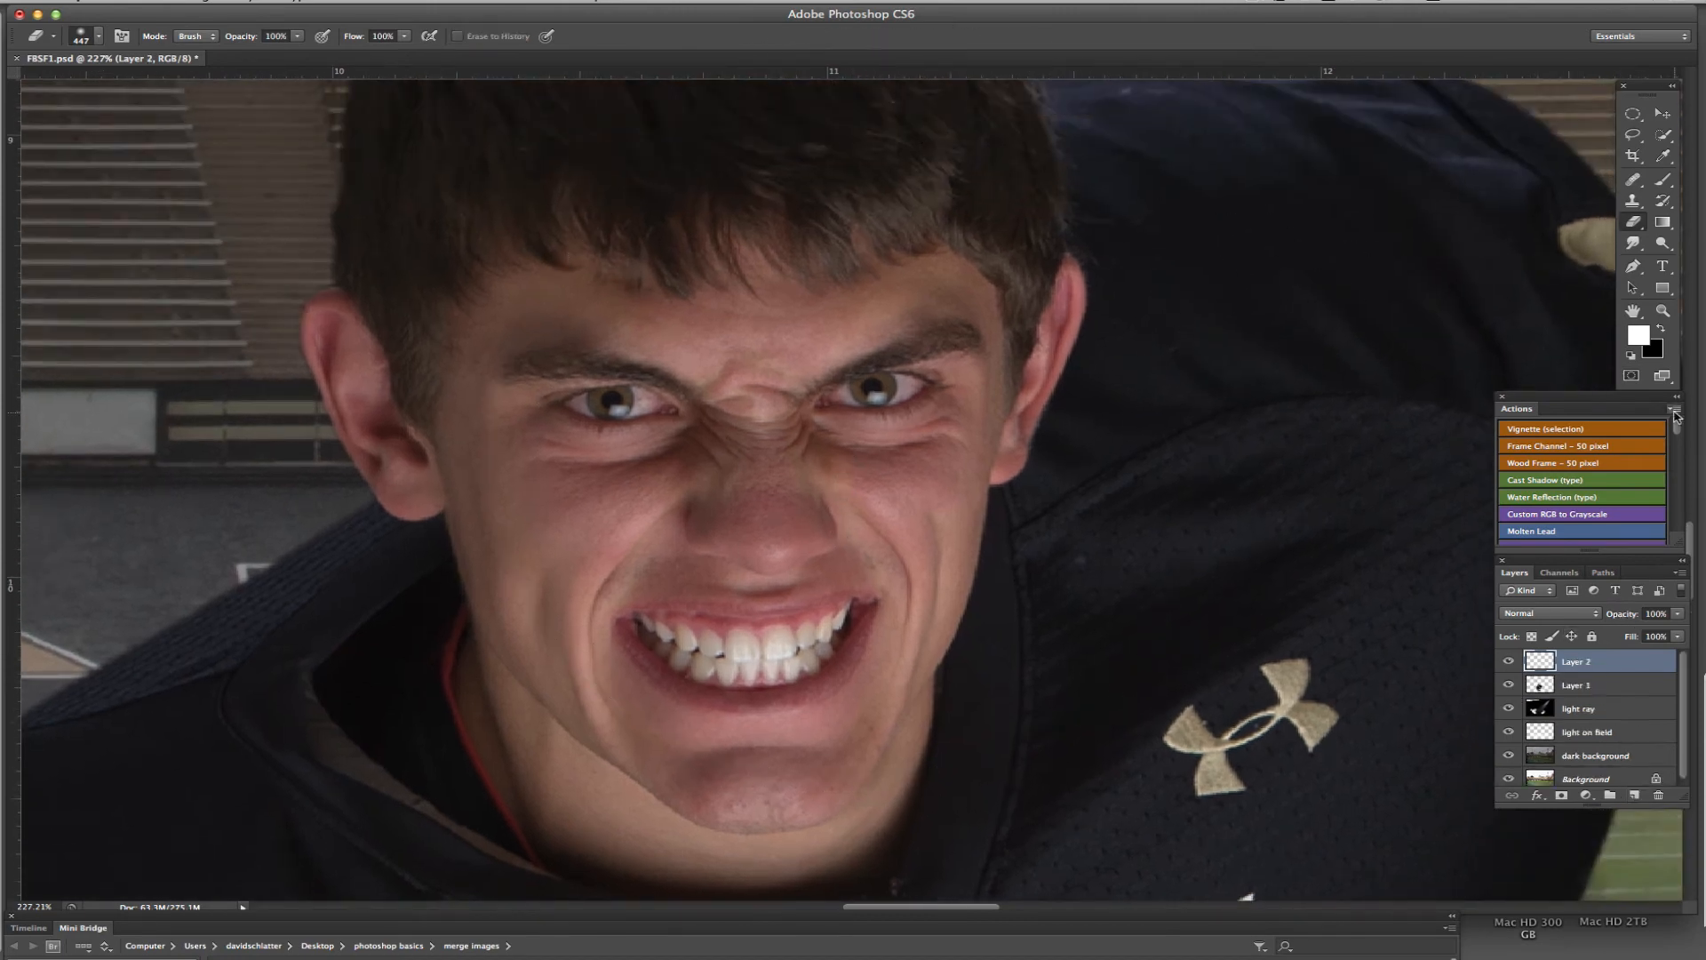
Step: Smooth the skin on the player's forehead, cheeks and chin using the Mixer Brush at 0% hardness
click(1666, 182)
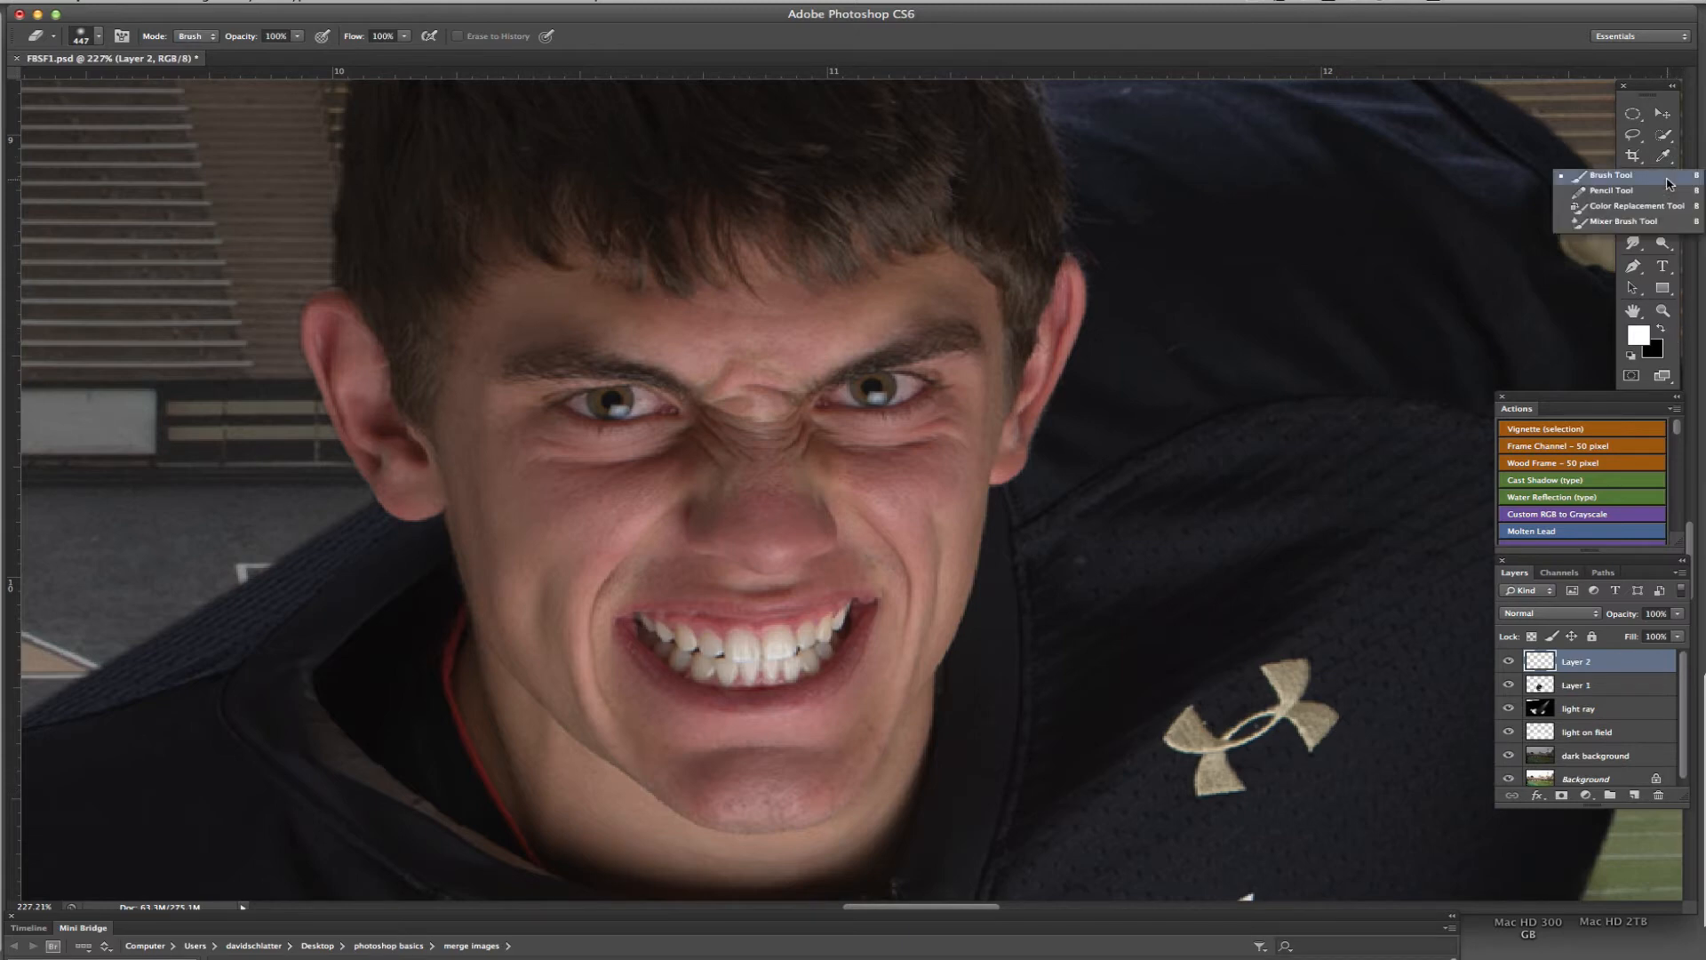
click(1603, 225)
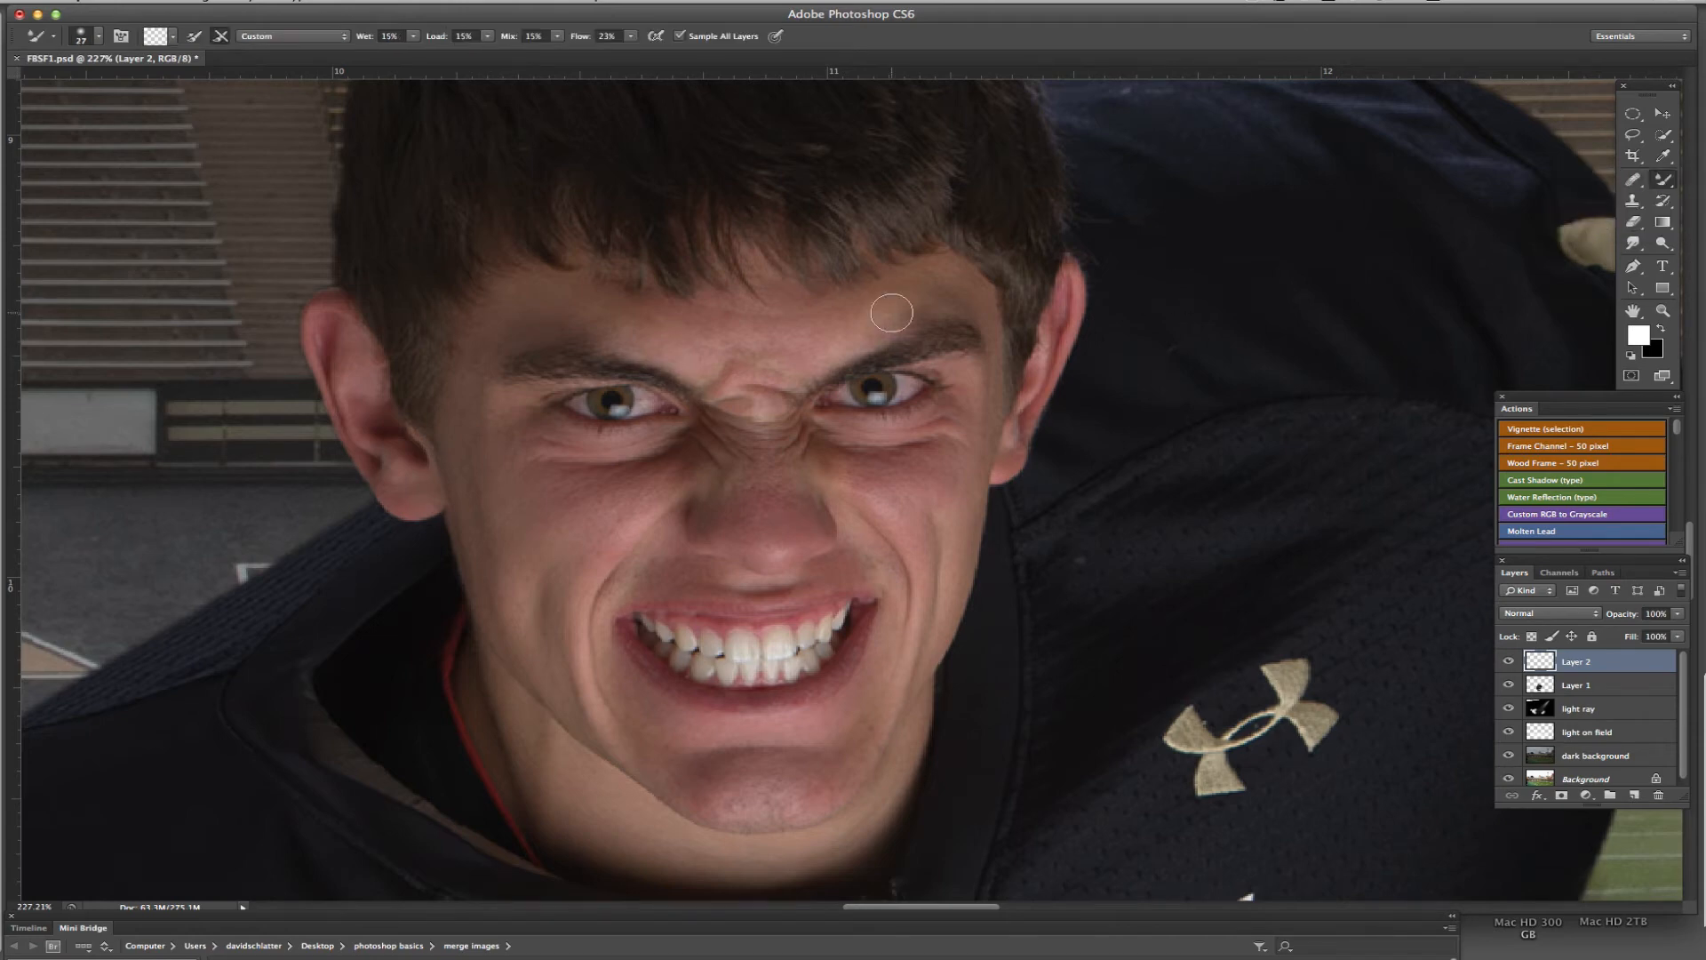
scroll(829, 355, left, 1)
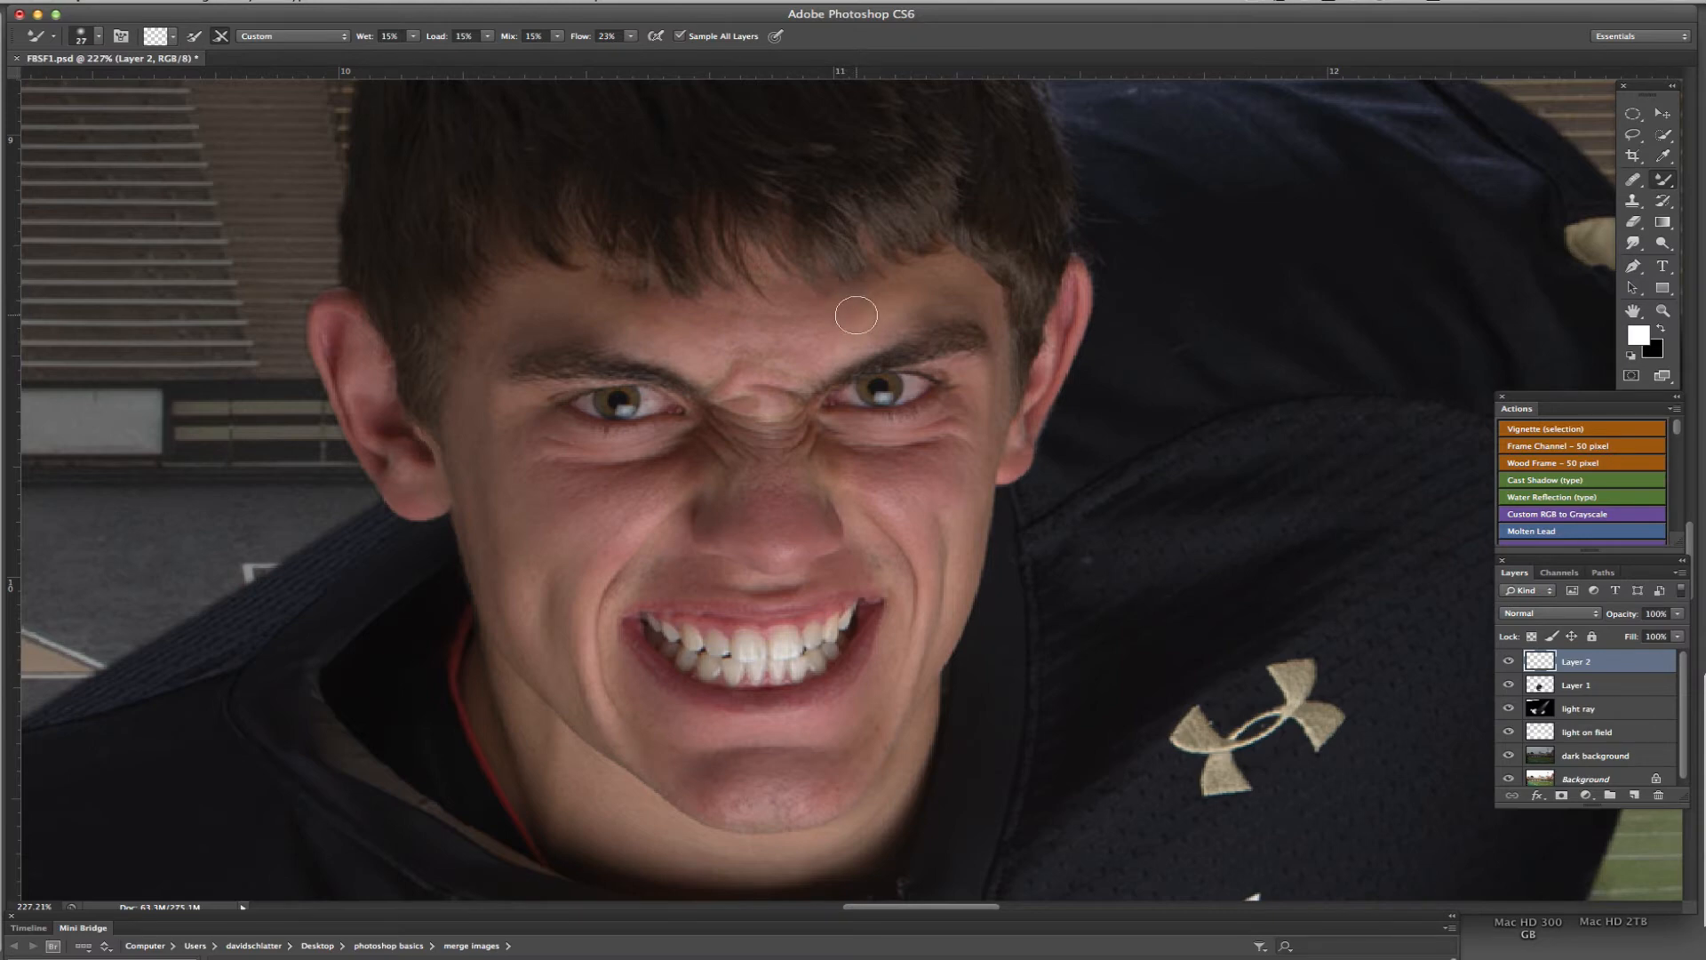
right_click(844, 305)
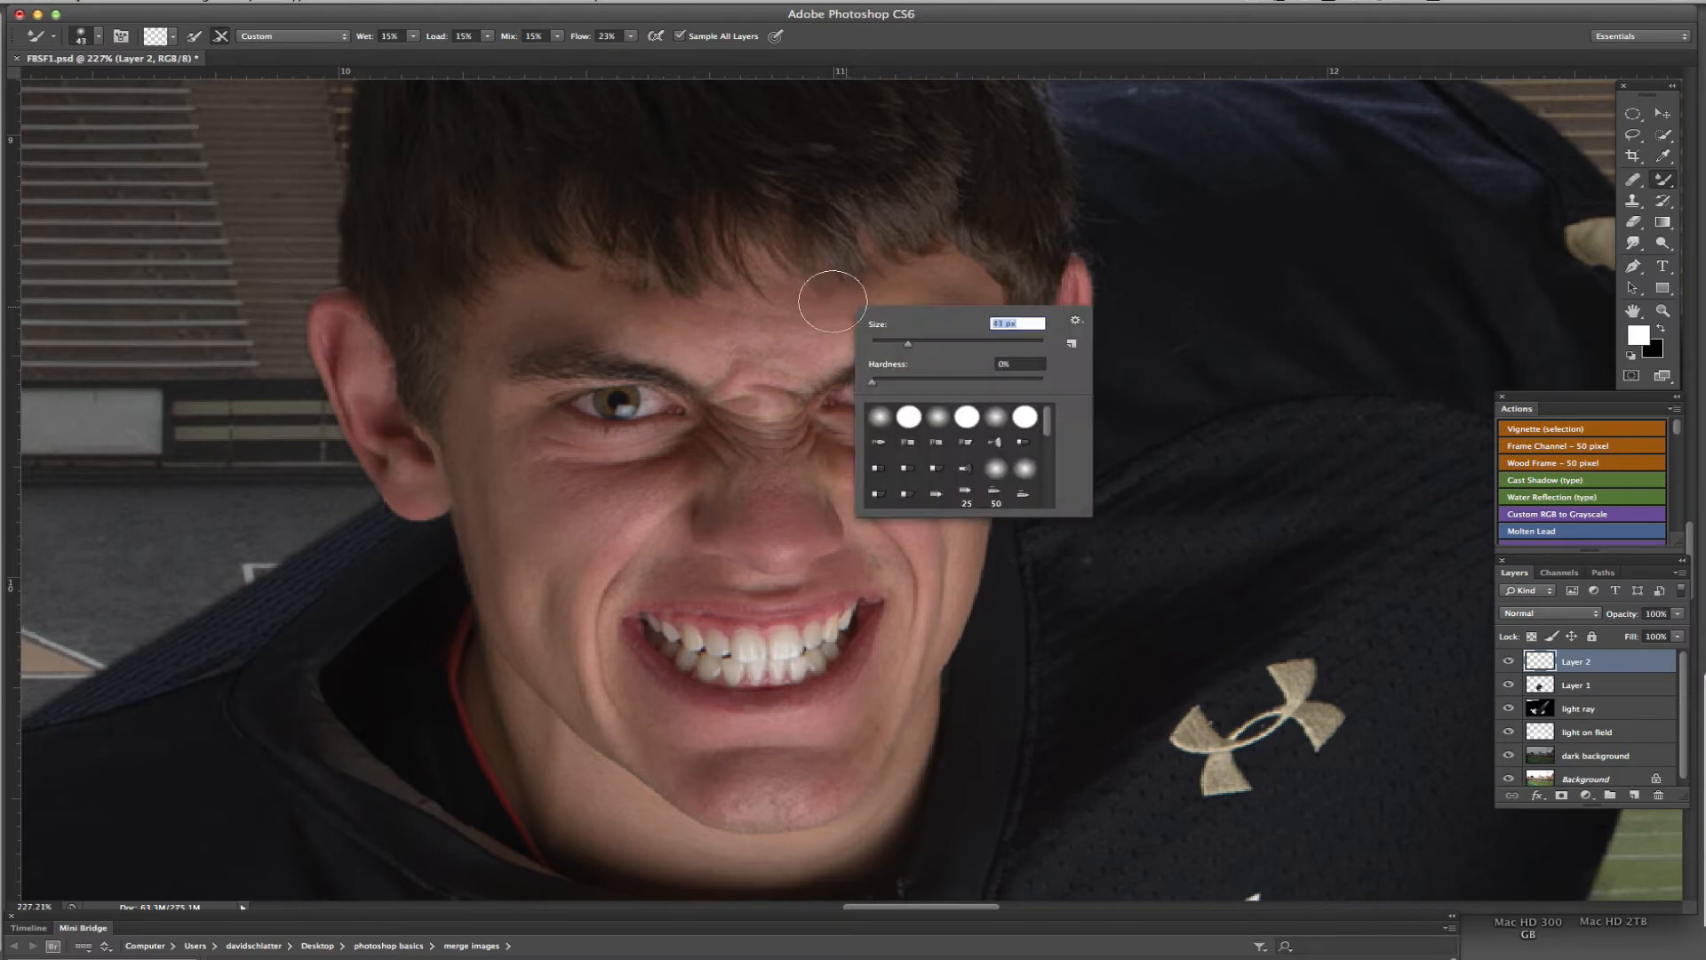
key(Return)
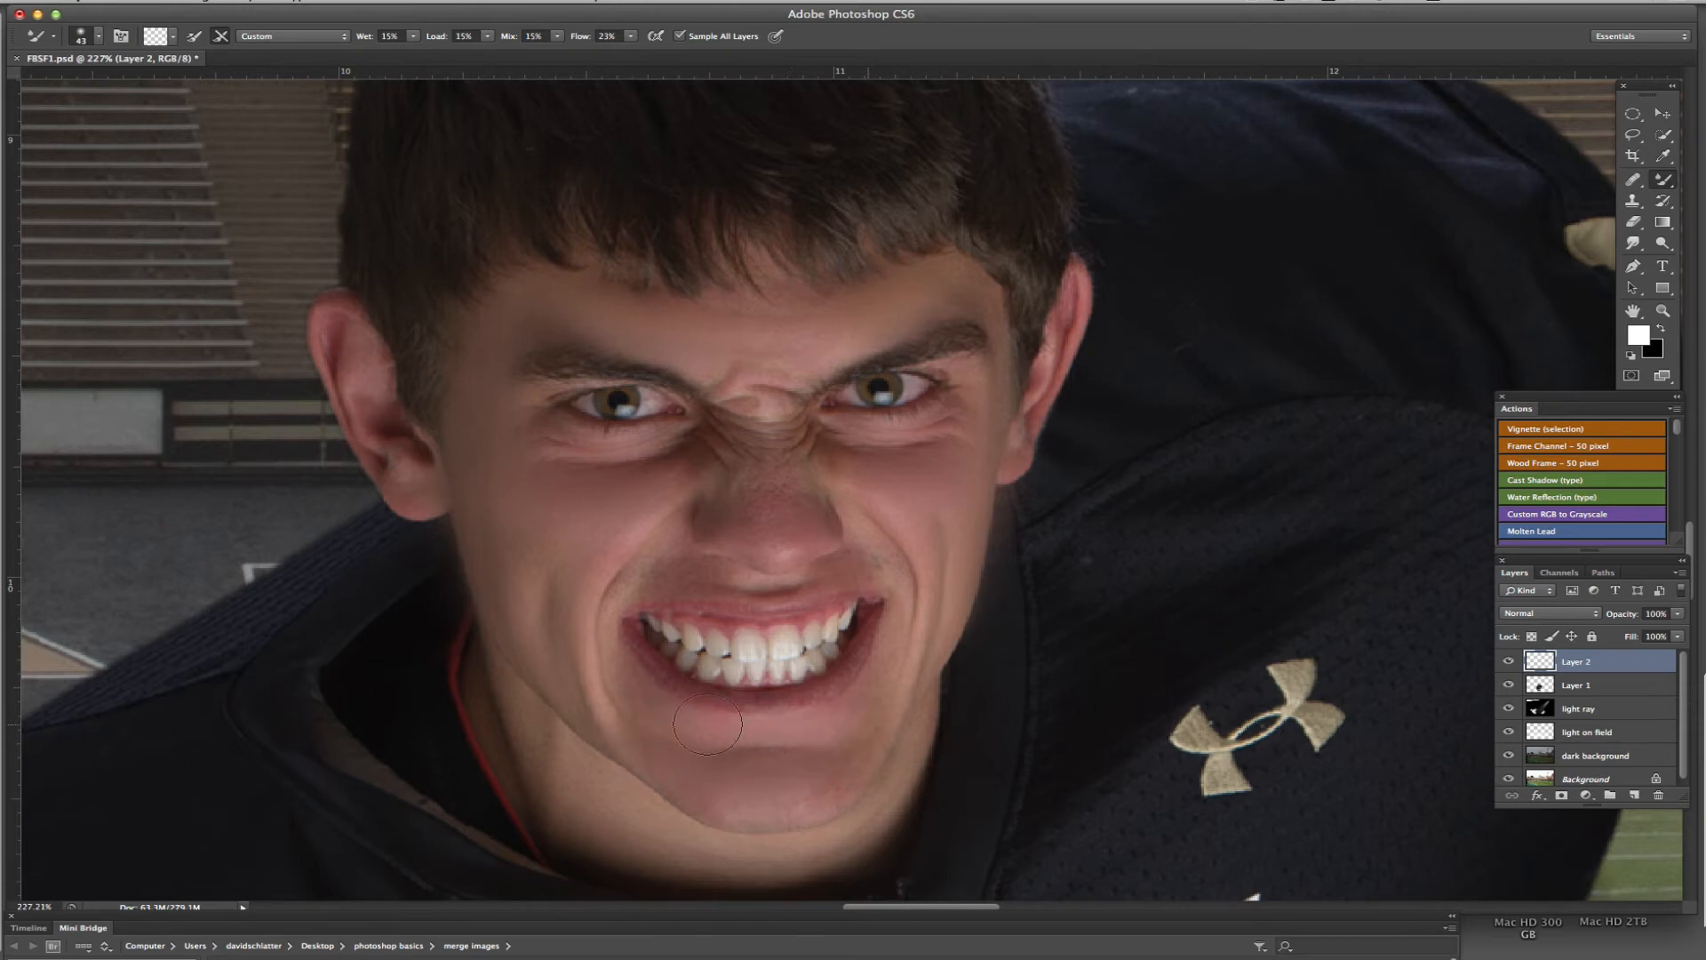
Step: Reduce the Mixer Brush to 20 px and blend the finer skin areas around the nose, upper lip and chin
scroll(801, 471, up, 5)
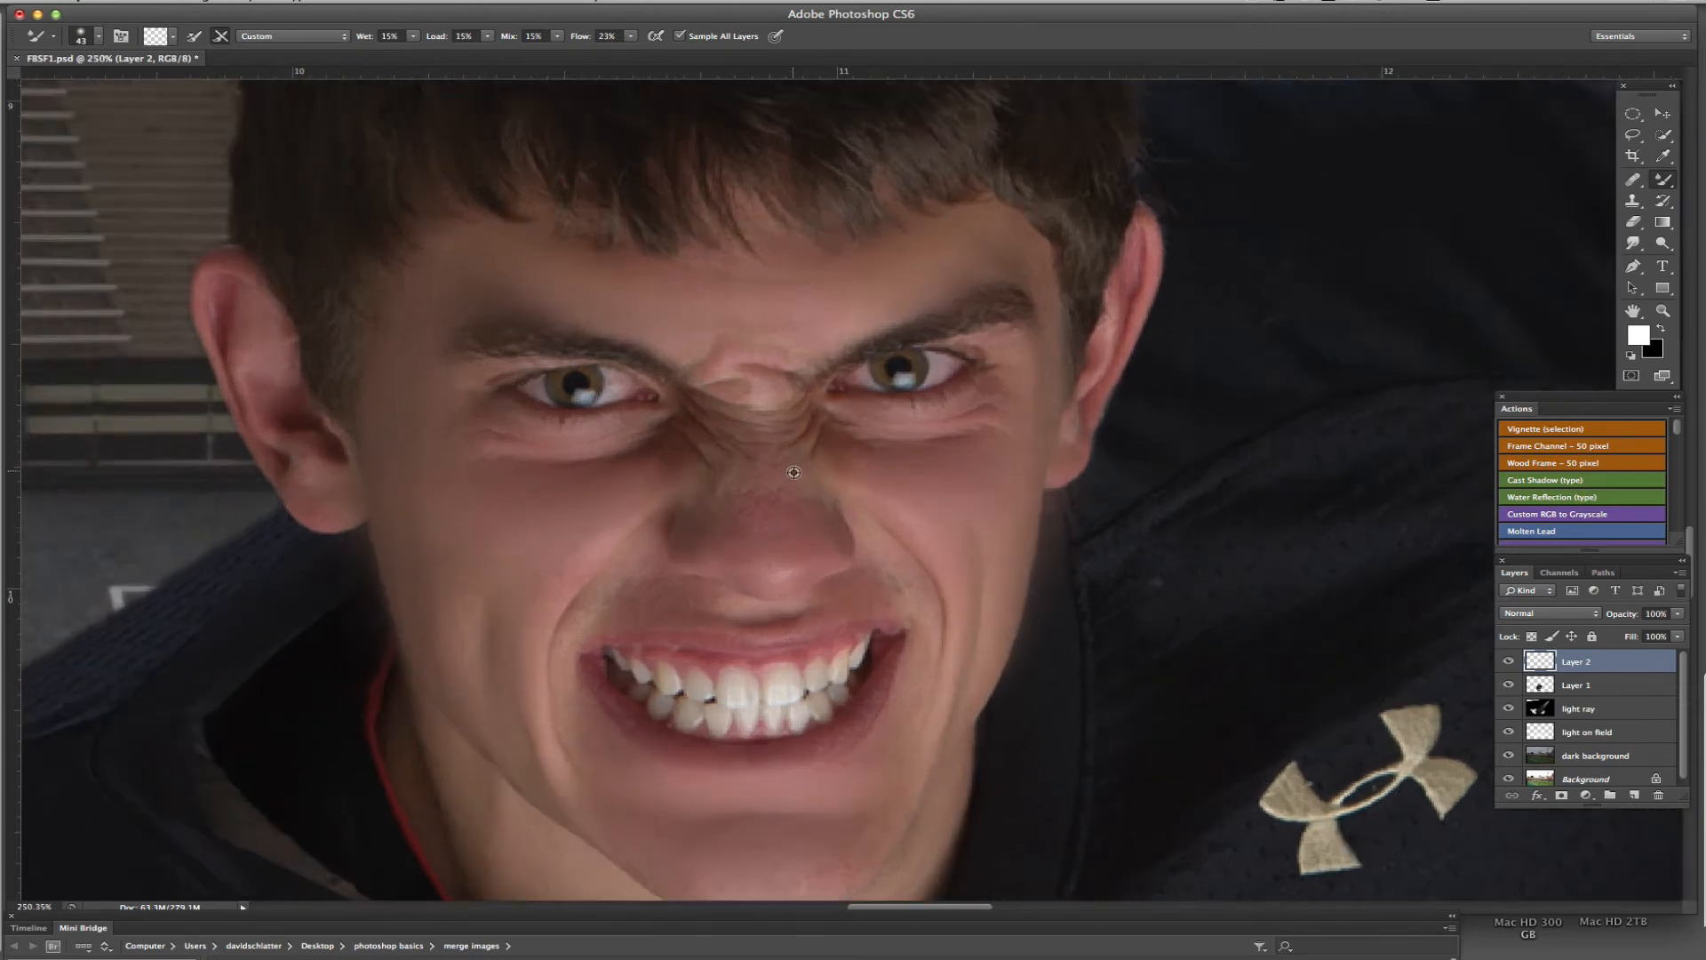
right_click(801, 471)
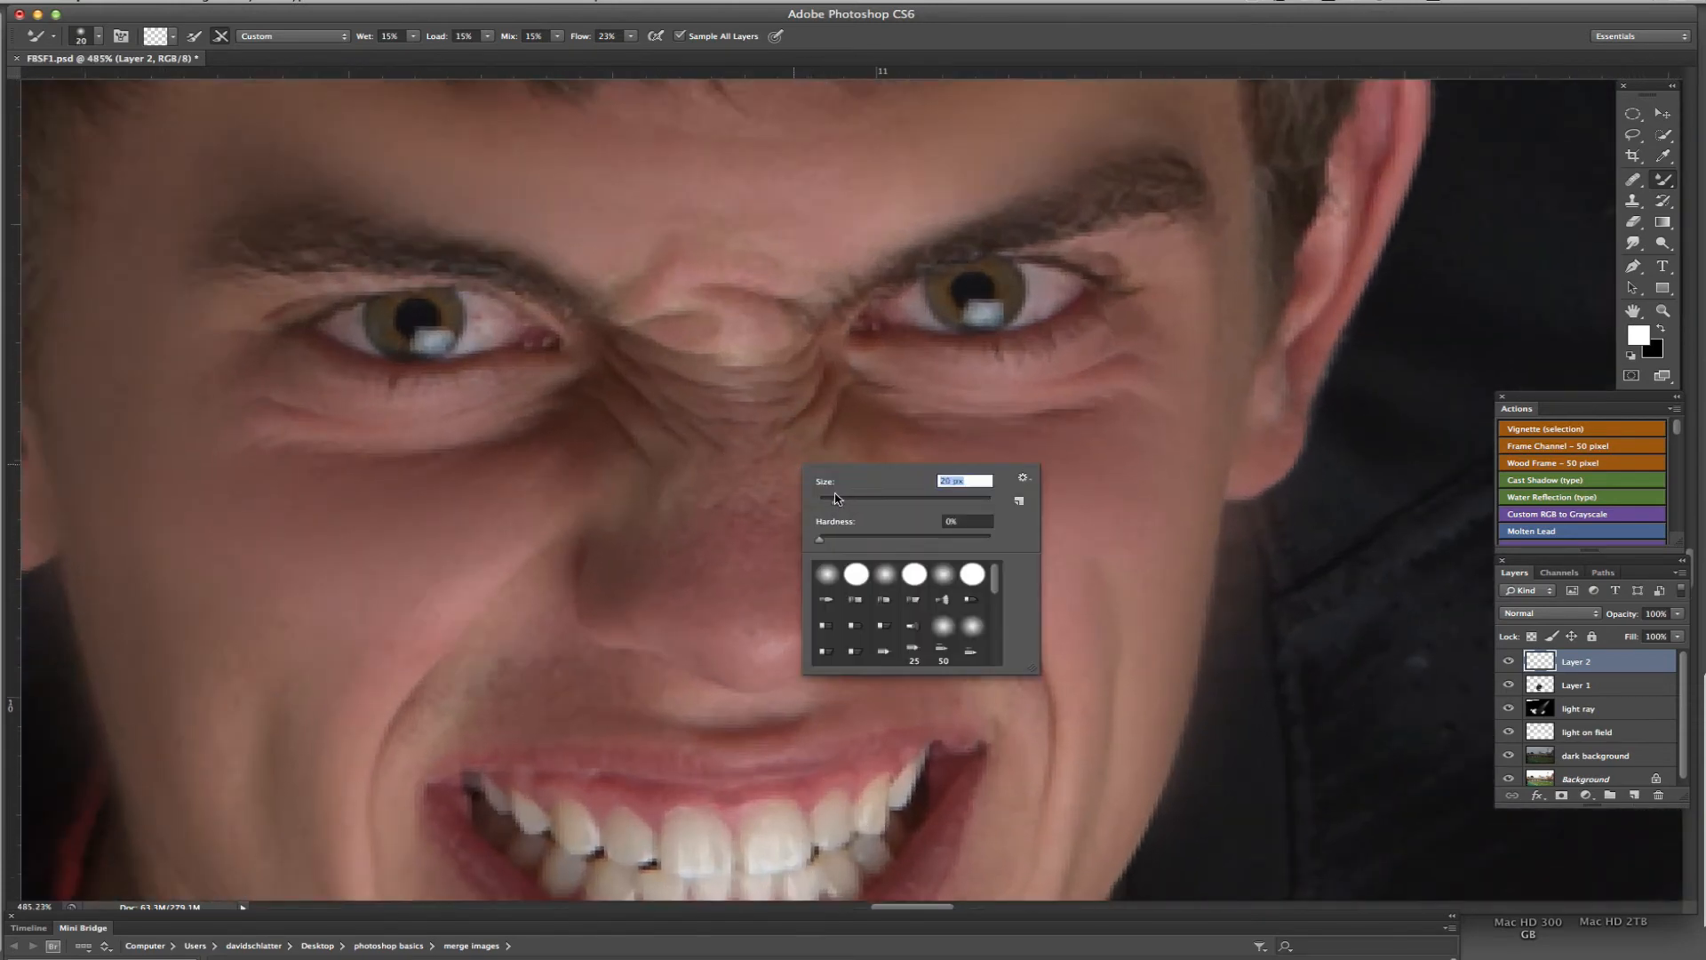
key(Return)
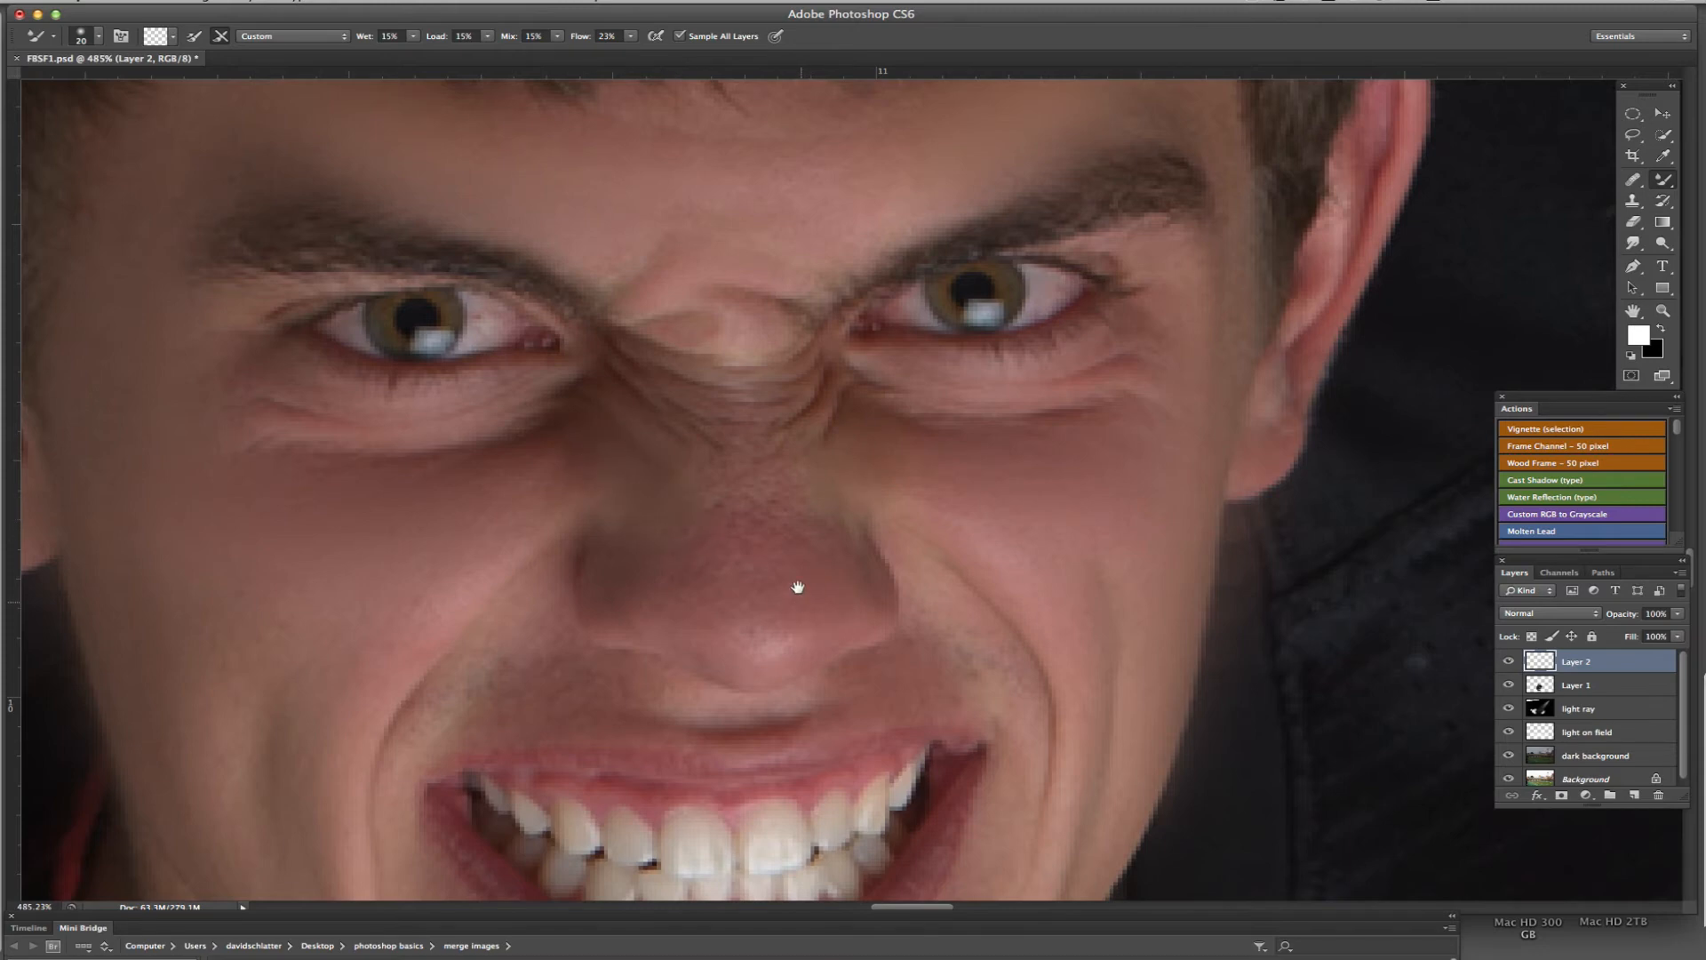
drag(792, 583, 873, 59)
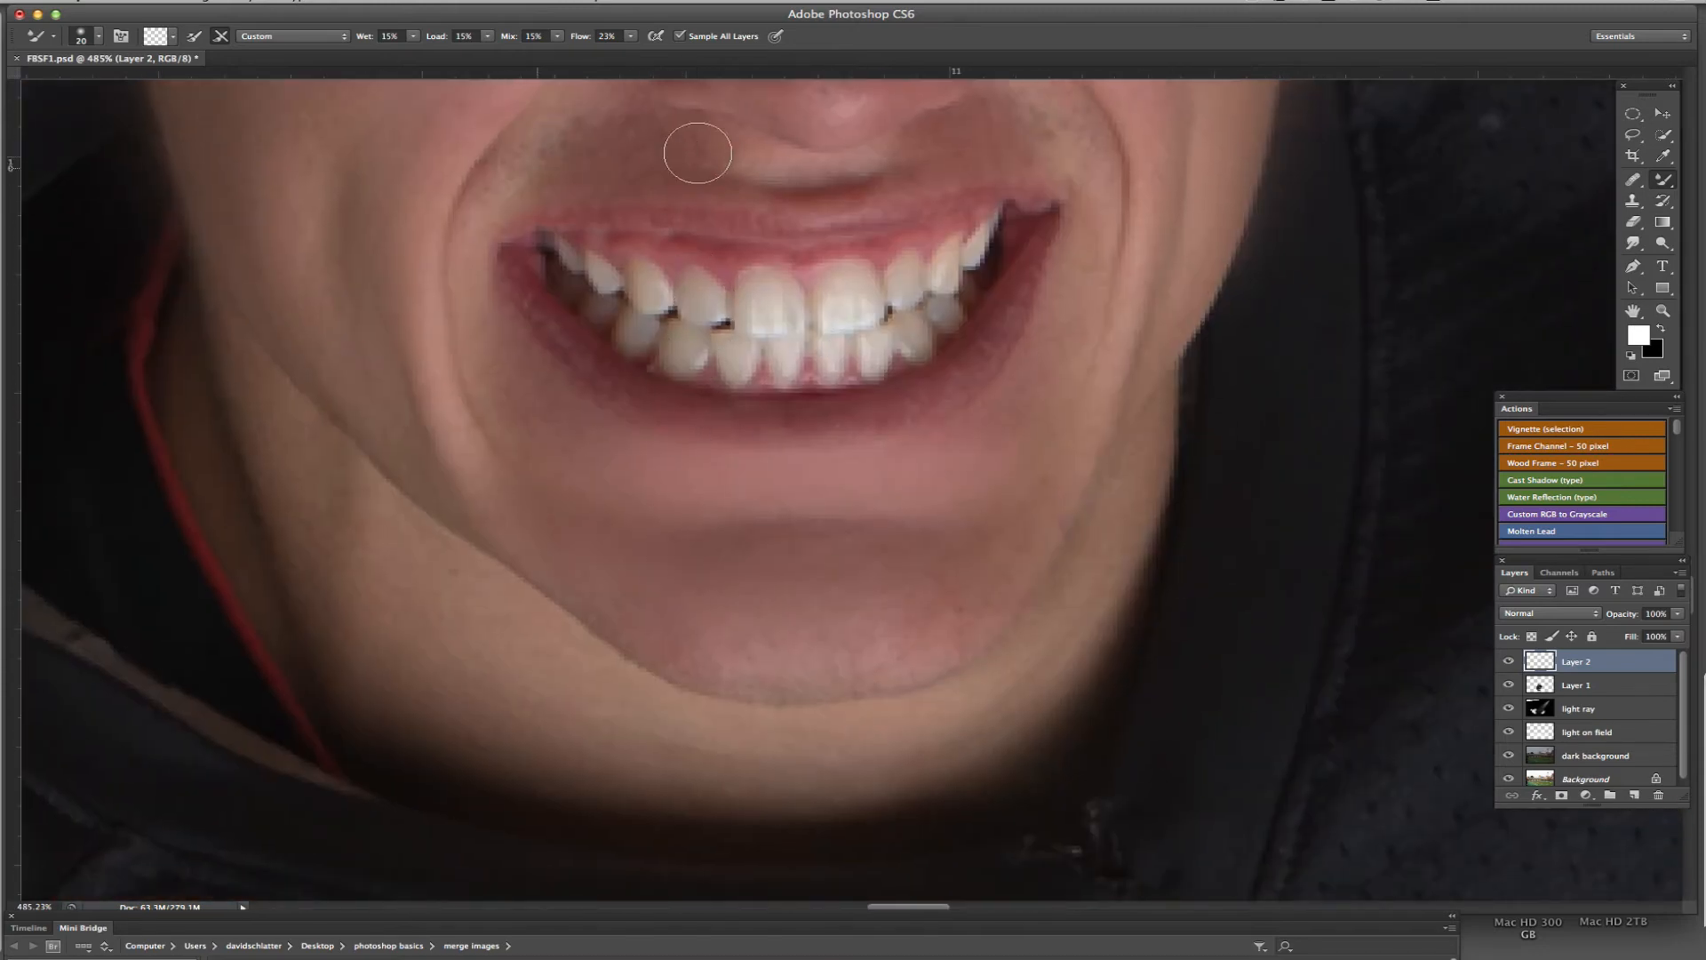
mouse_move(948, 169)
mouse_down()
mouse_move(878, 342)
mouse_move(946, 265)
mouse_up()
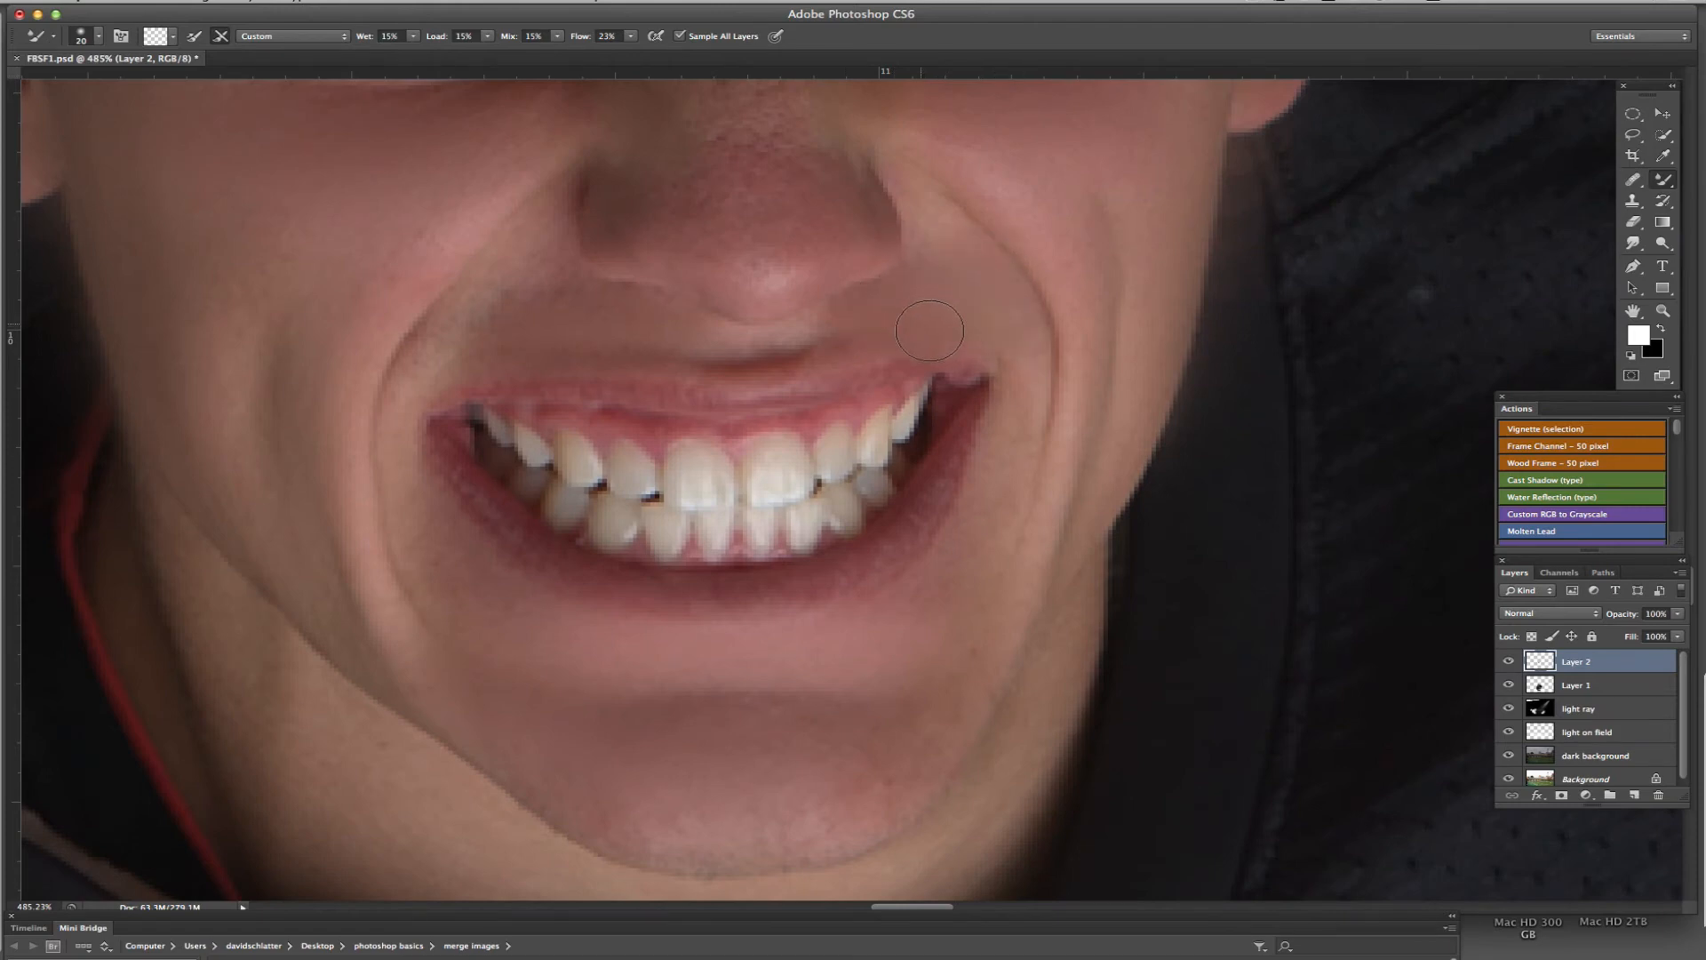
drag(1004, 625, 1044, 463)
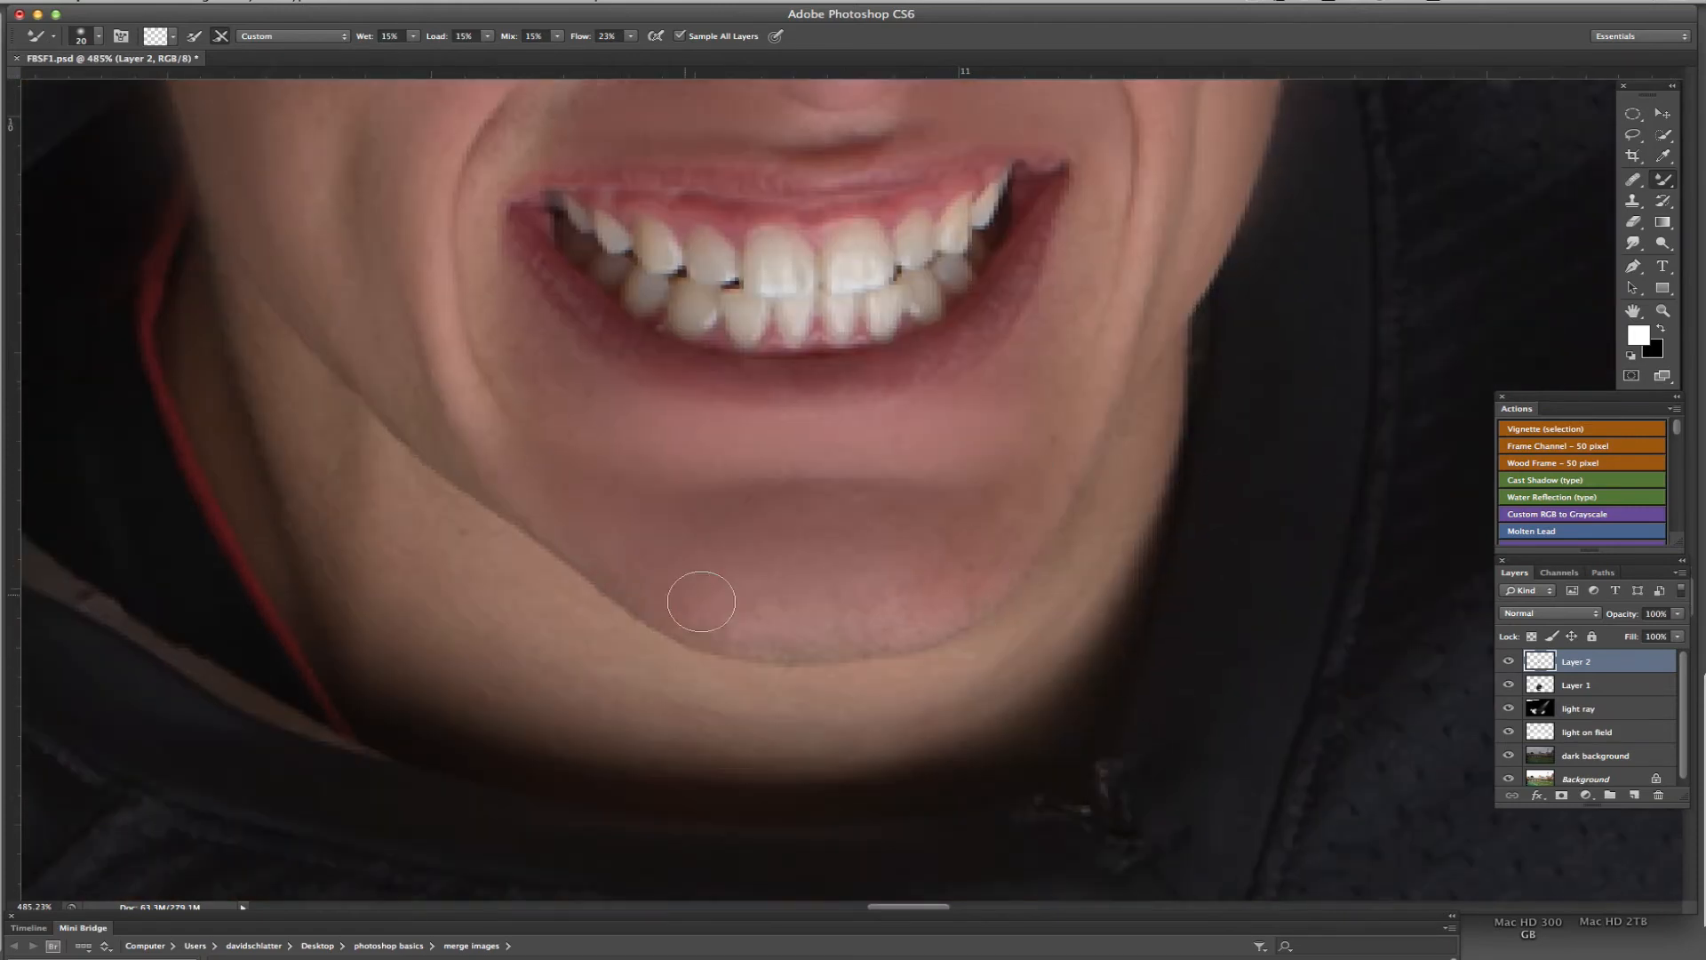
scroll(873, 649, down, 5)
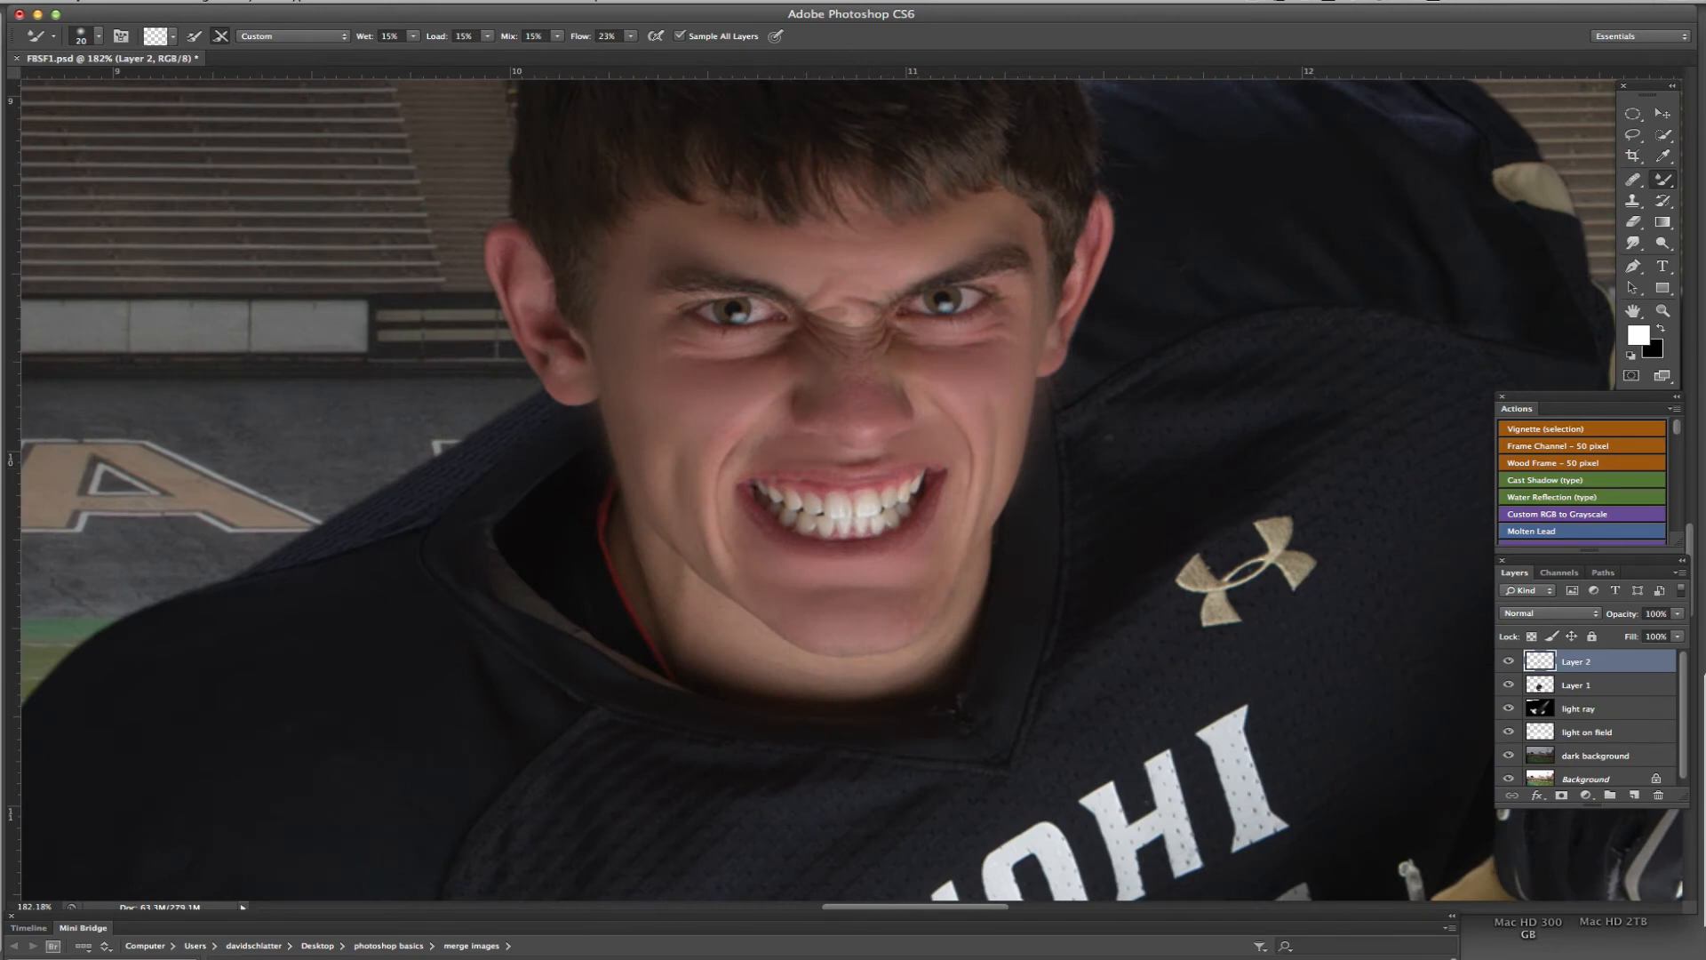
Step: Adjust the Mixer Brush size and start smoothing the skin on the bare arm above the glove gripping the football's upper end
key(Tab)
key(Tab)
scroll(995, 507, down, 10)
scroll(977, 533, right, 10)
scroll(915, 611, up, 6)
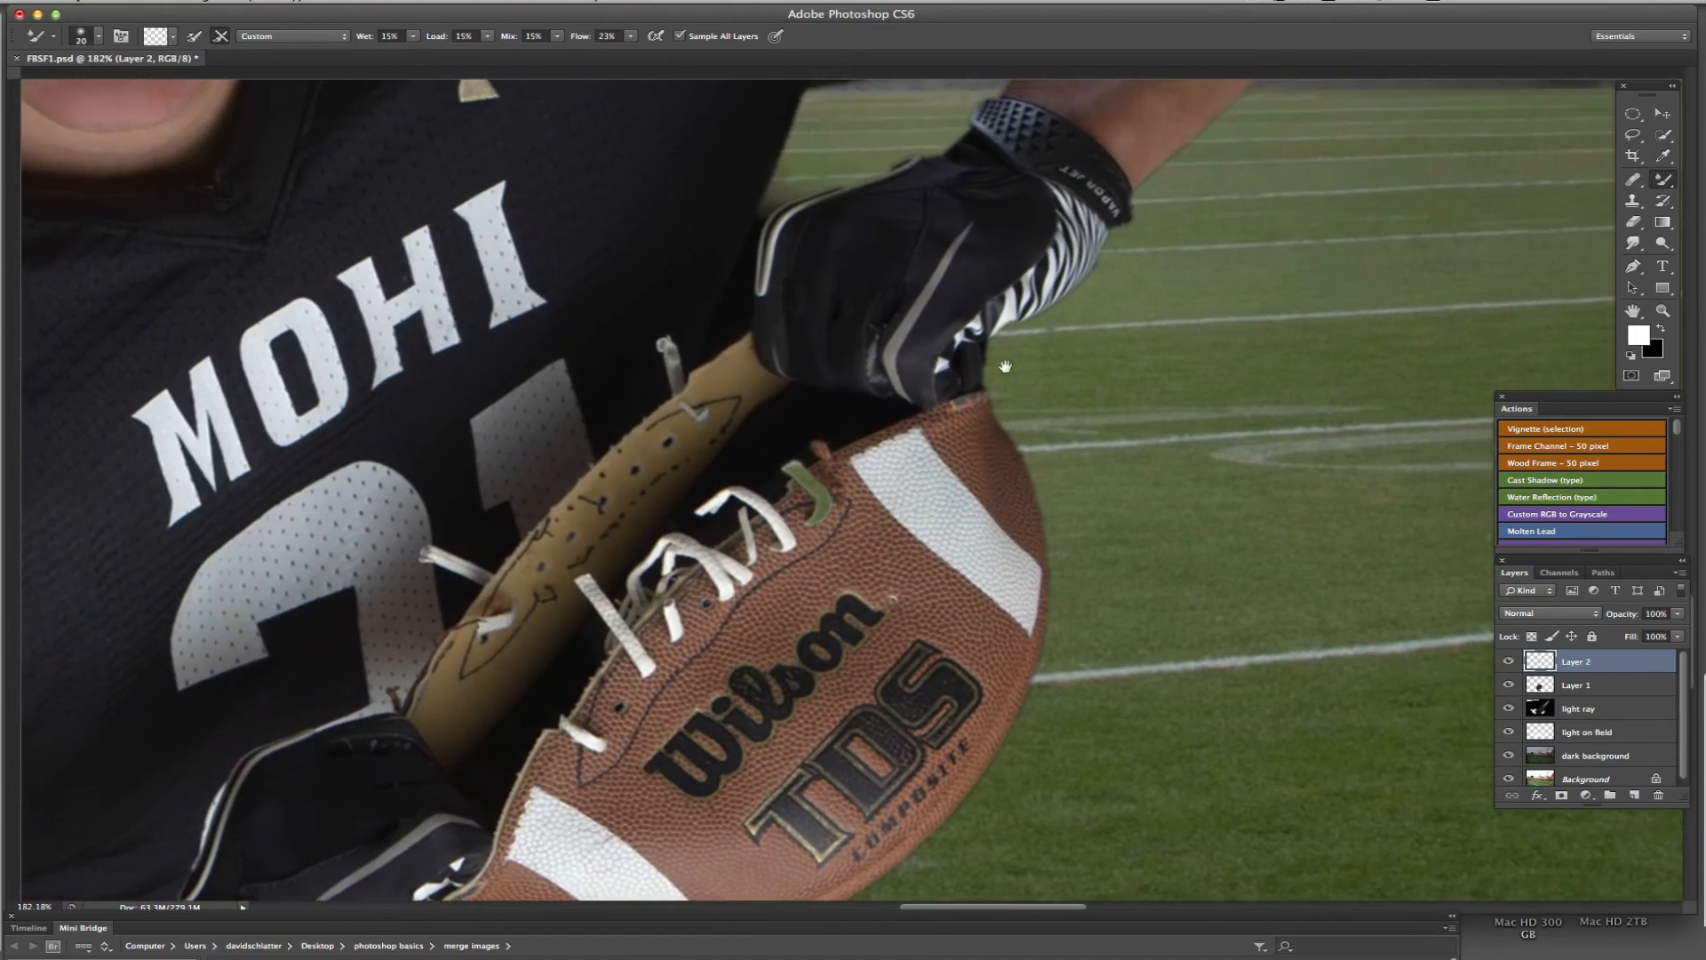
scroll(1001, 598, up, 5)
scroll(1013, 441, down, 4)
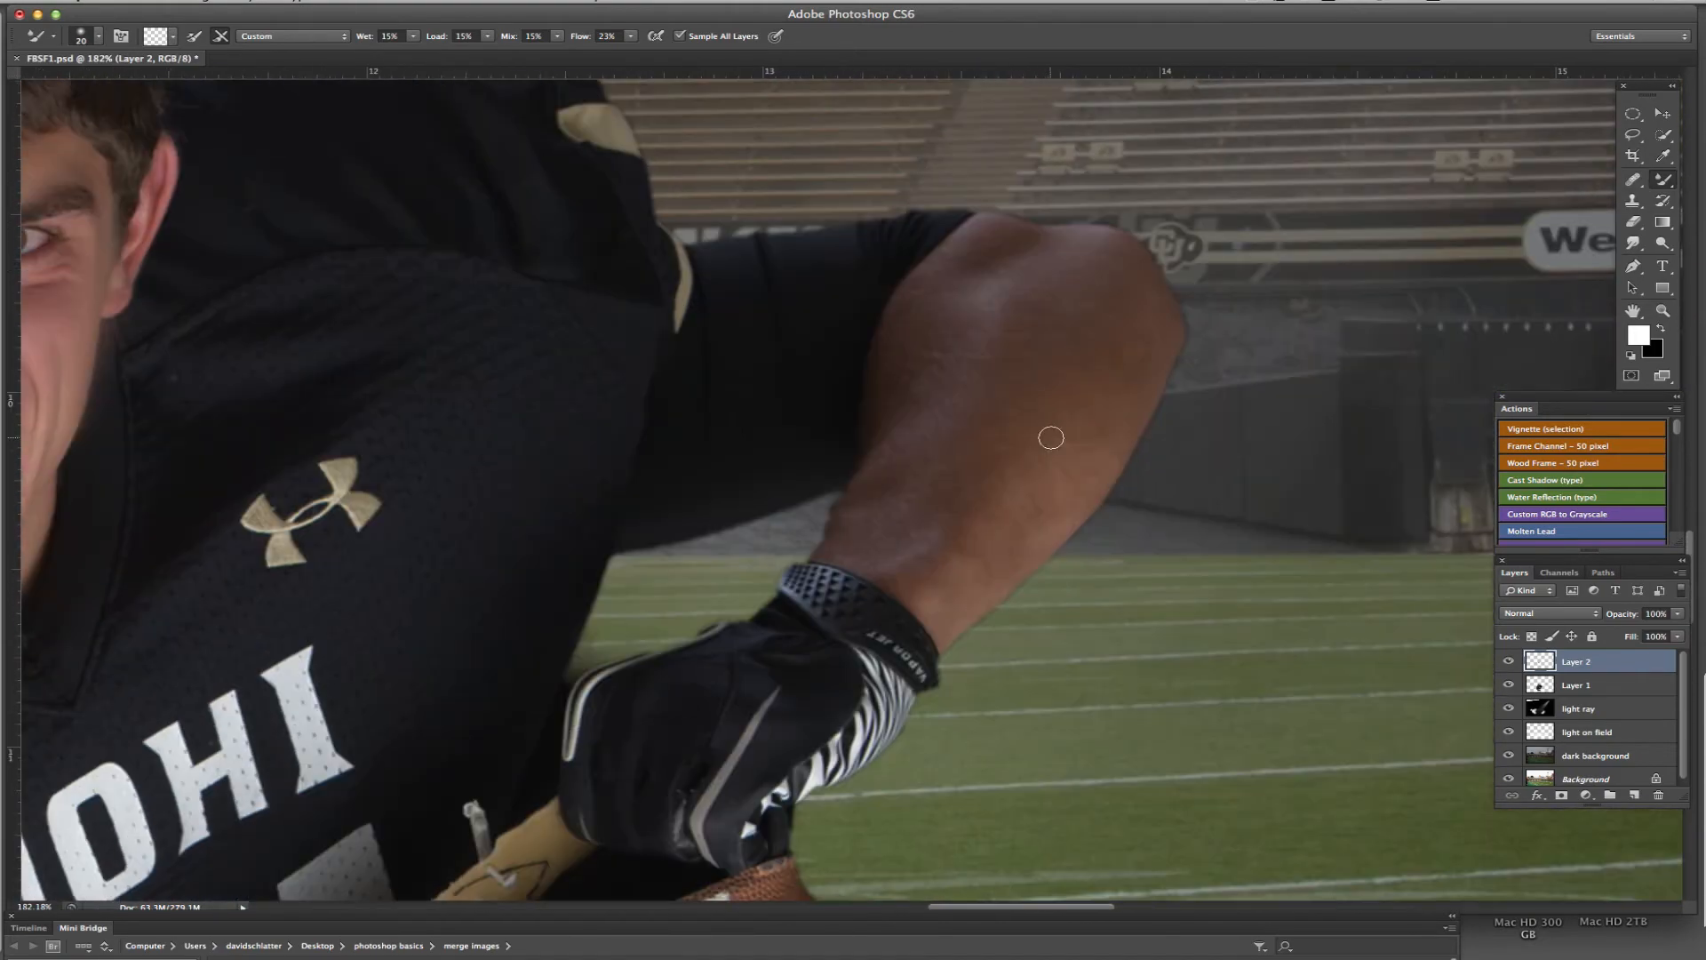
right_click(1053, 434)
key(Return)
mouse_move(1112, 324)
mouse_down()
mouse_move(976, 600)
mouse_move(1136, 382)
mouse_move(1007, 538)
mouse_move(1062, 465)
mouse_move(1095, 310)
mouse_move(1071, 294)
mouse_move(874, 501)
mouse_move(1056, 309)
mouse_move(914, 477)
mouse_move(1077, 318)
mouse_move(991, 420)
mouse_move(952, 381)
mouse_up()
Step: Set the Mixer Brush to 47 px and blend the remaining skin texture along the same arm from elbow to wrist
scroll(943, 346, up, 1)
scroll(943, 345, up, 2)
right_click(941, 350)
text(47)
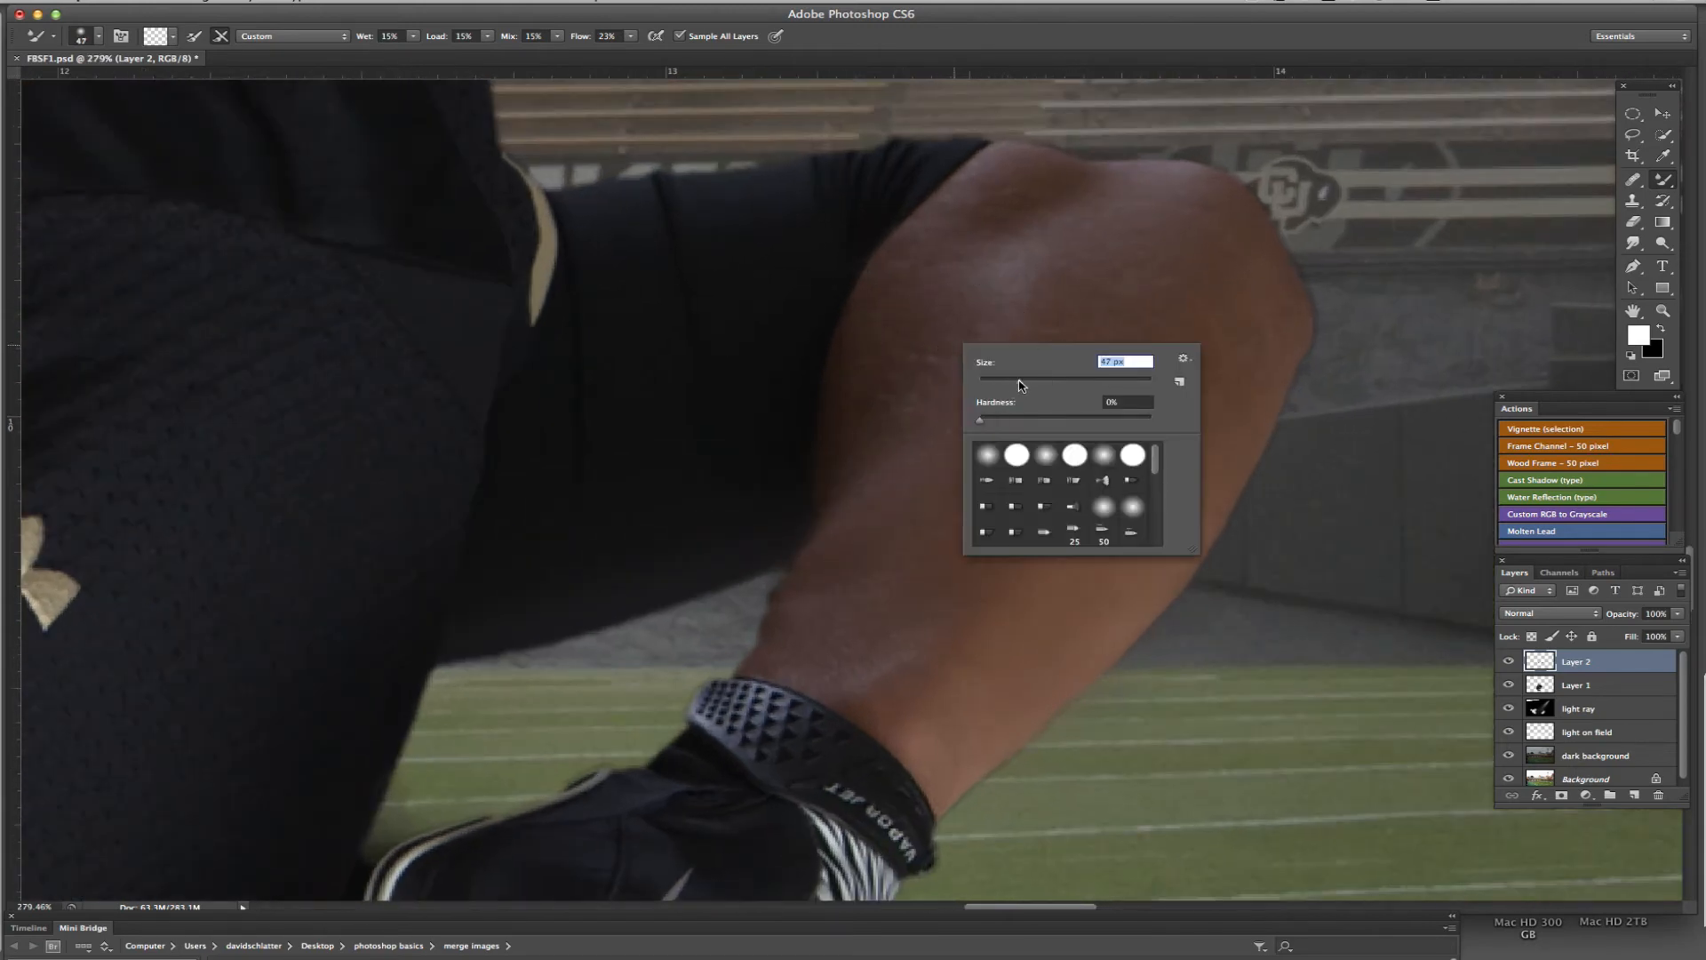
key(Return)
mouse_move(884, 404)
mouse_down()
mouse_move(923, 262)
mouse_move(893, 348)
mouse_move(920, 312)
mouse_move(943, 334)
mouse_move(930, 315)
mouse_move(872, 379)
mouse_move(1045, 268)
mouse_move(1054, 169)
mouse_move(1000, 208)
mouse_move(1053, 188)
mouse_move(1008, 212)
mouse_move(1169, 237)
mouse_up()
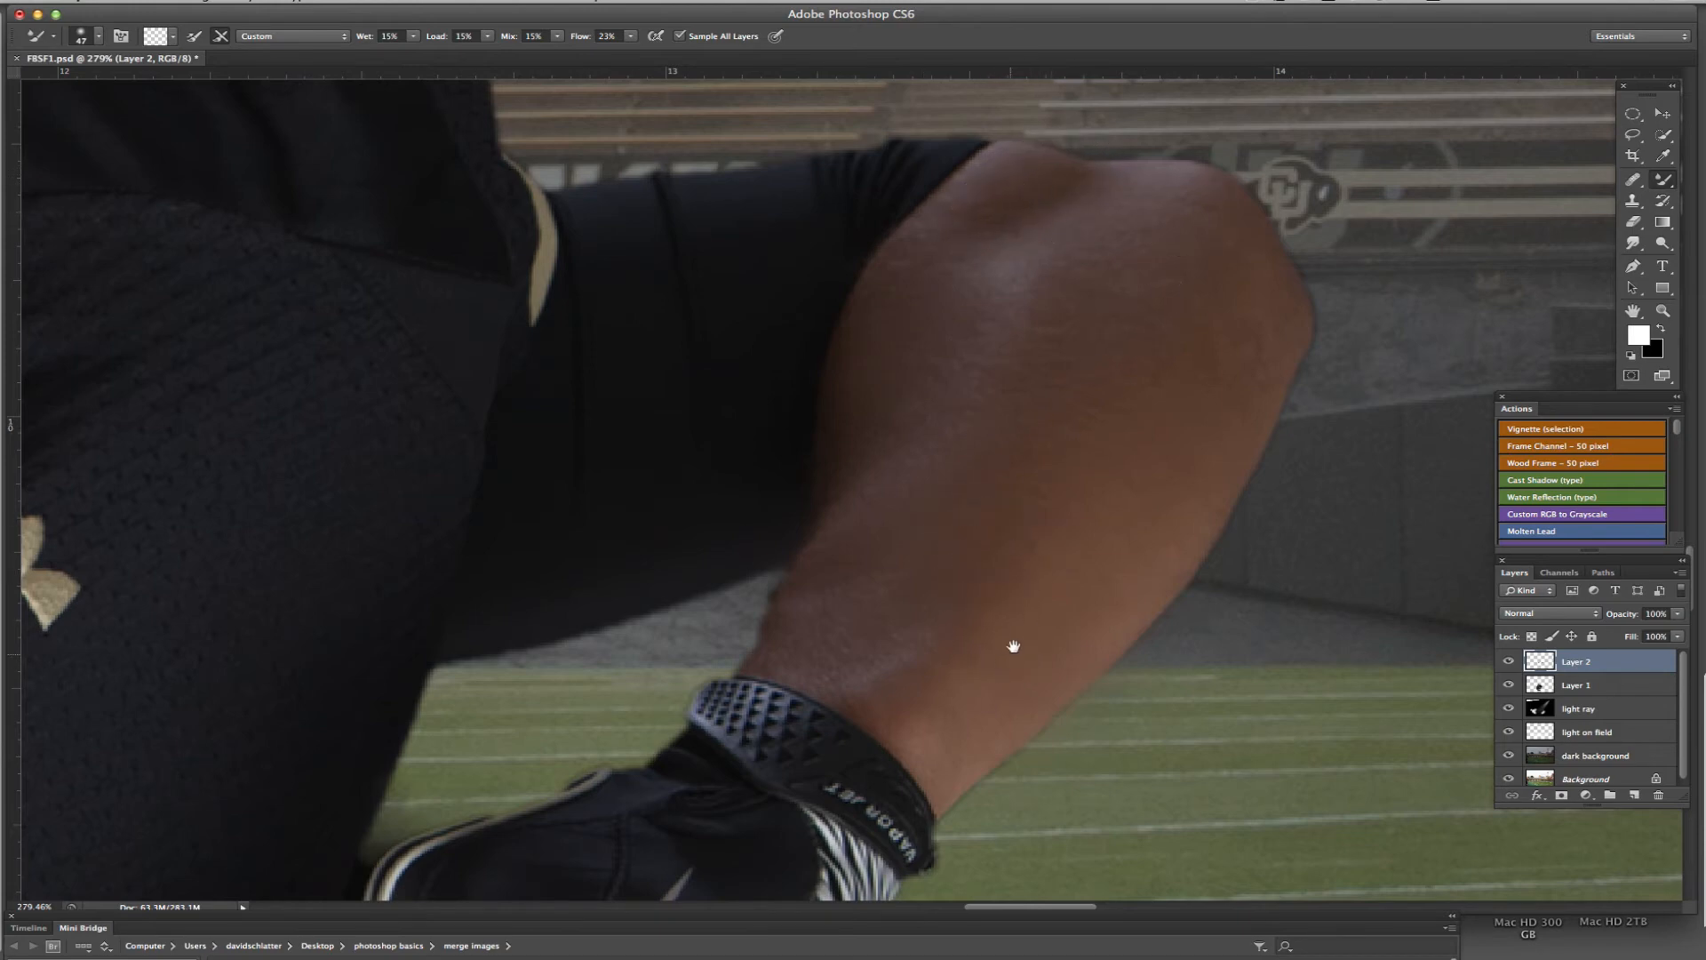
Step: Blend the skin of the lower forearm in front of the waist with the 47 px Mixer Brush
drag(1013, 648, 1076, 506)
drag(815, 706, 1137, 293)
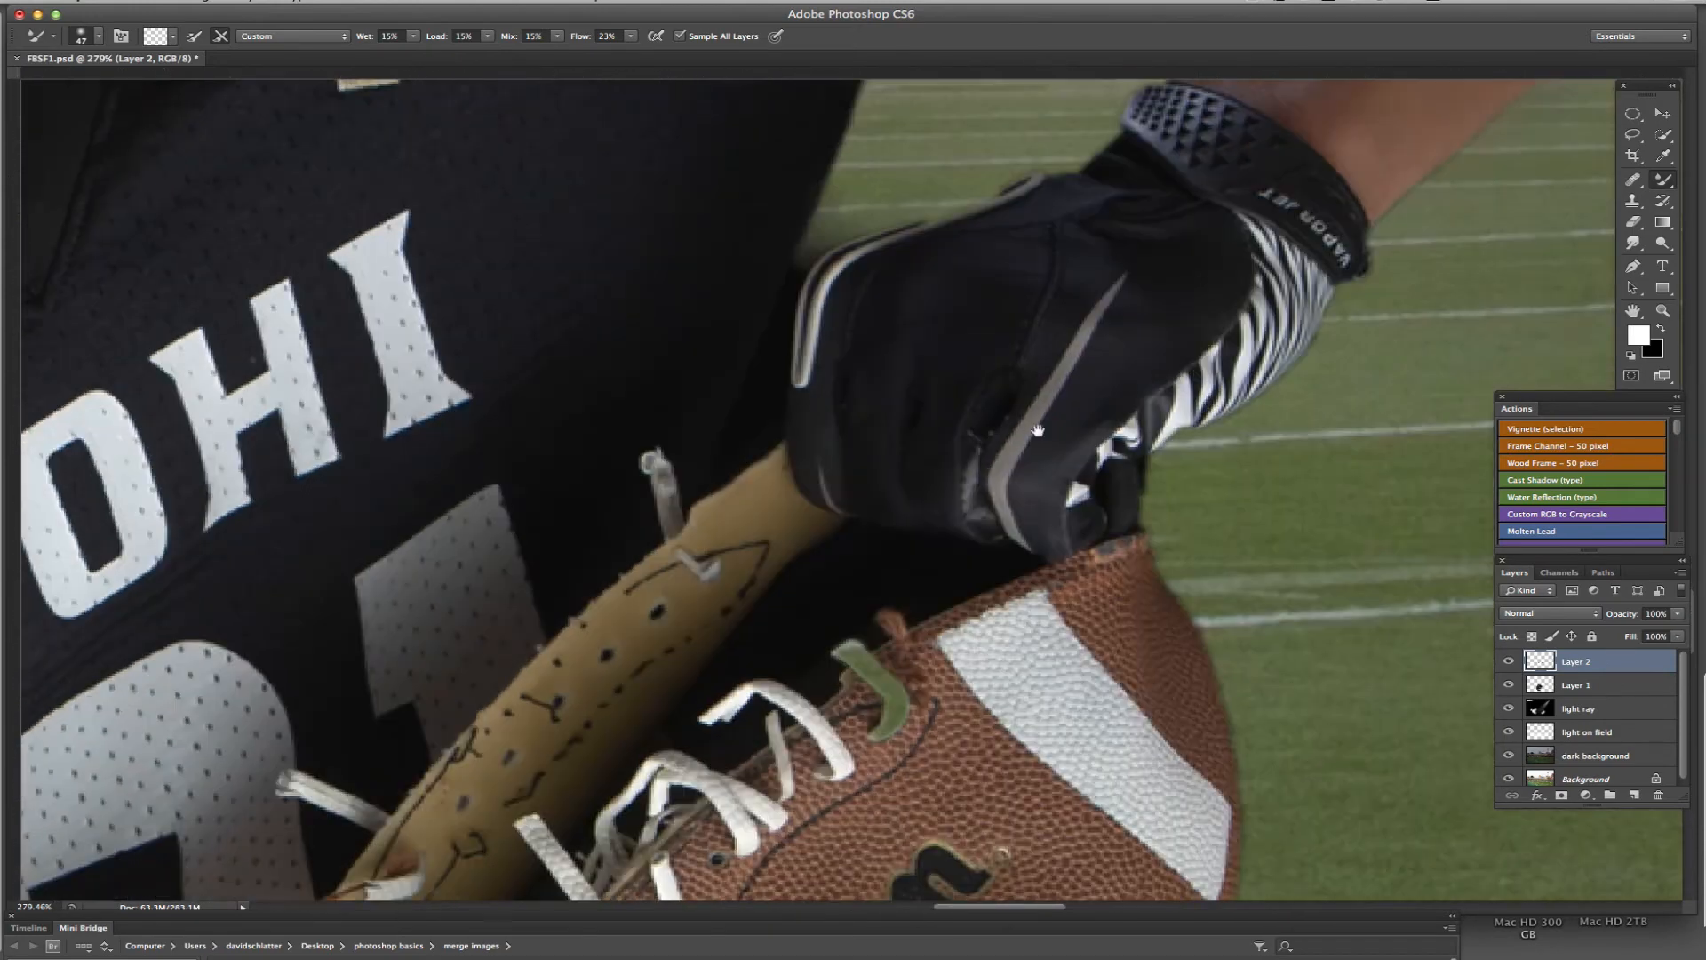
drag(622, 666, 678, 602)
drag(808, 889, 985, 655)
drag(808, 927, 1248, 371)
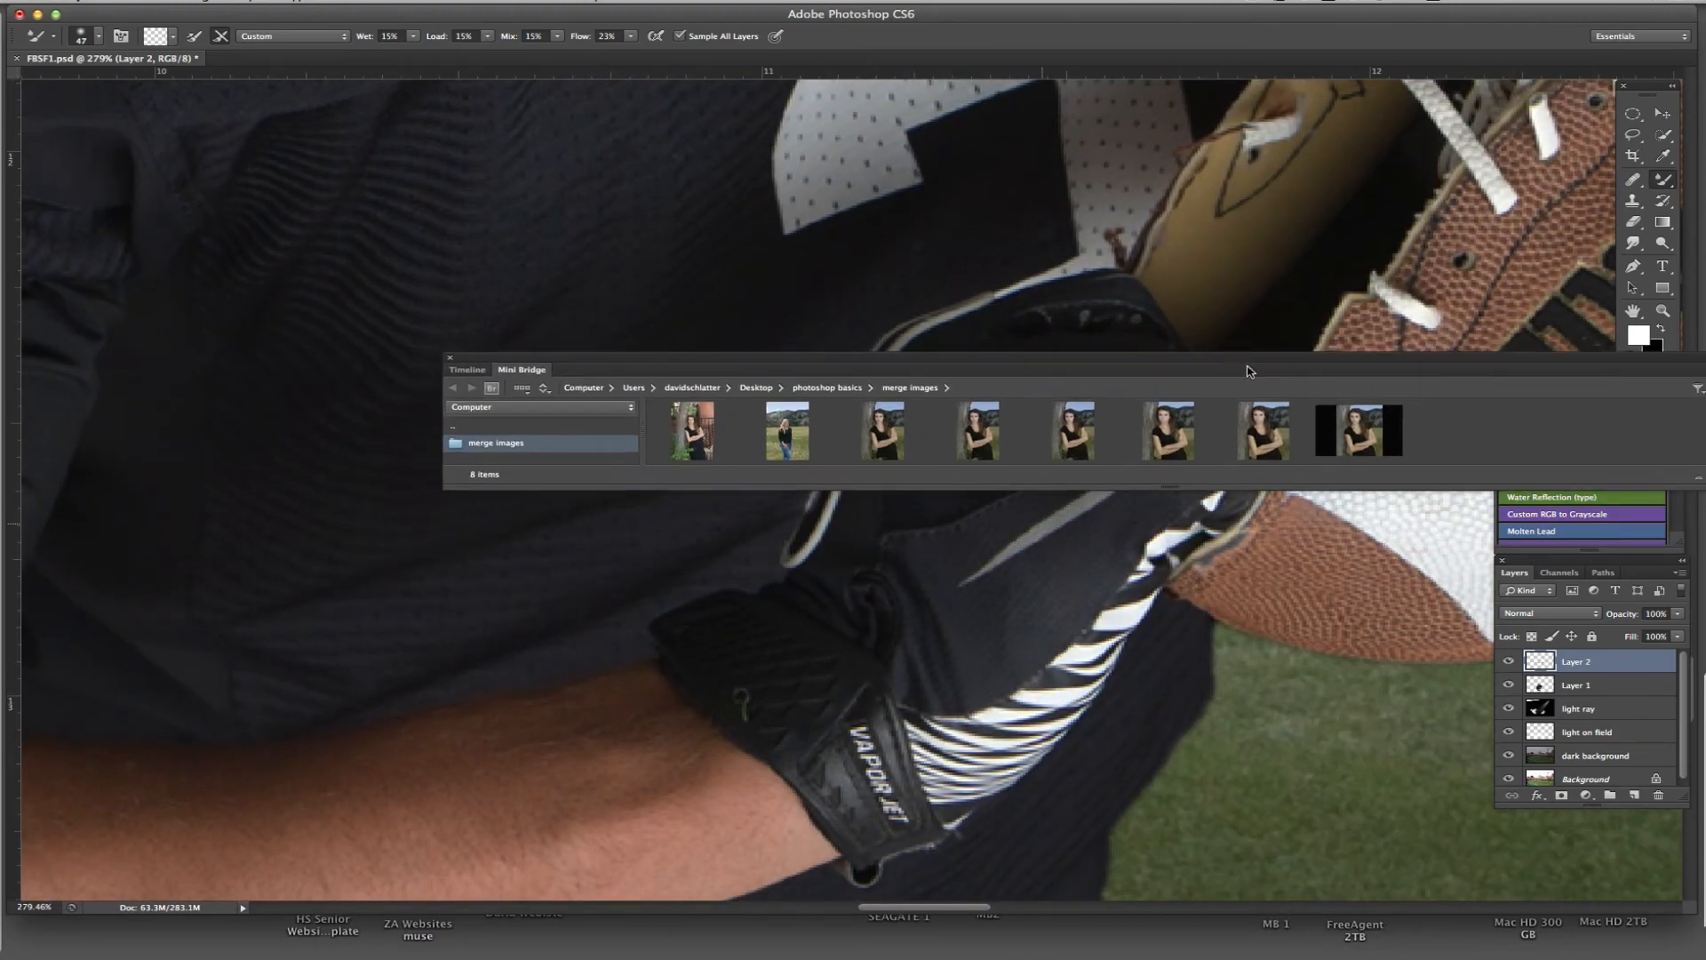
drag(1138, 368, 621, 942)
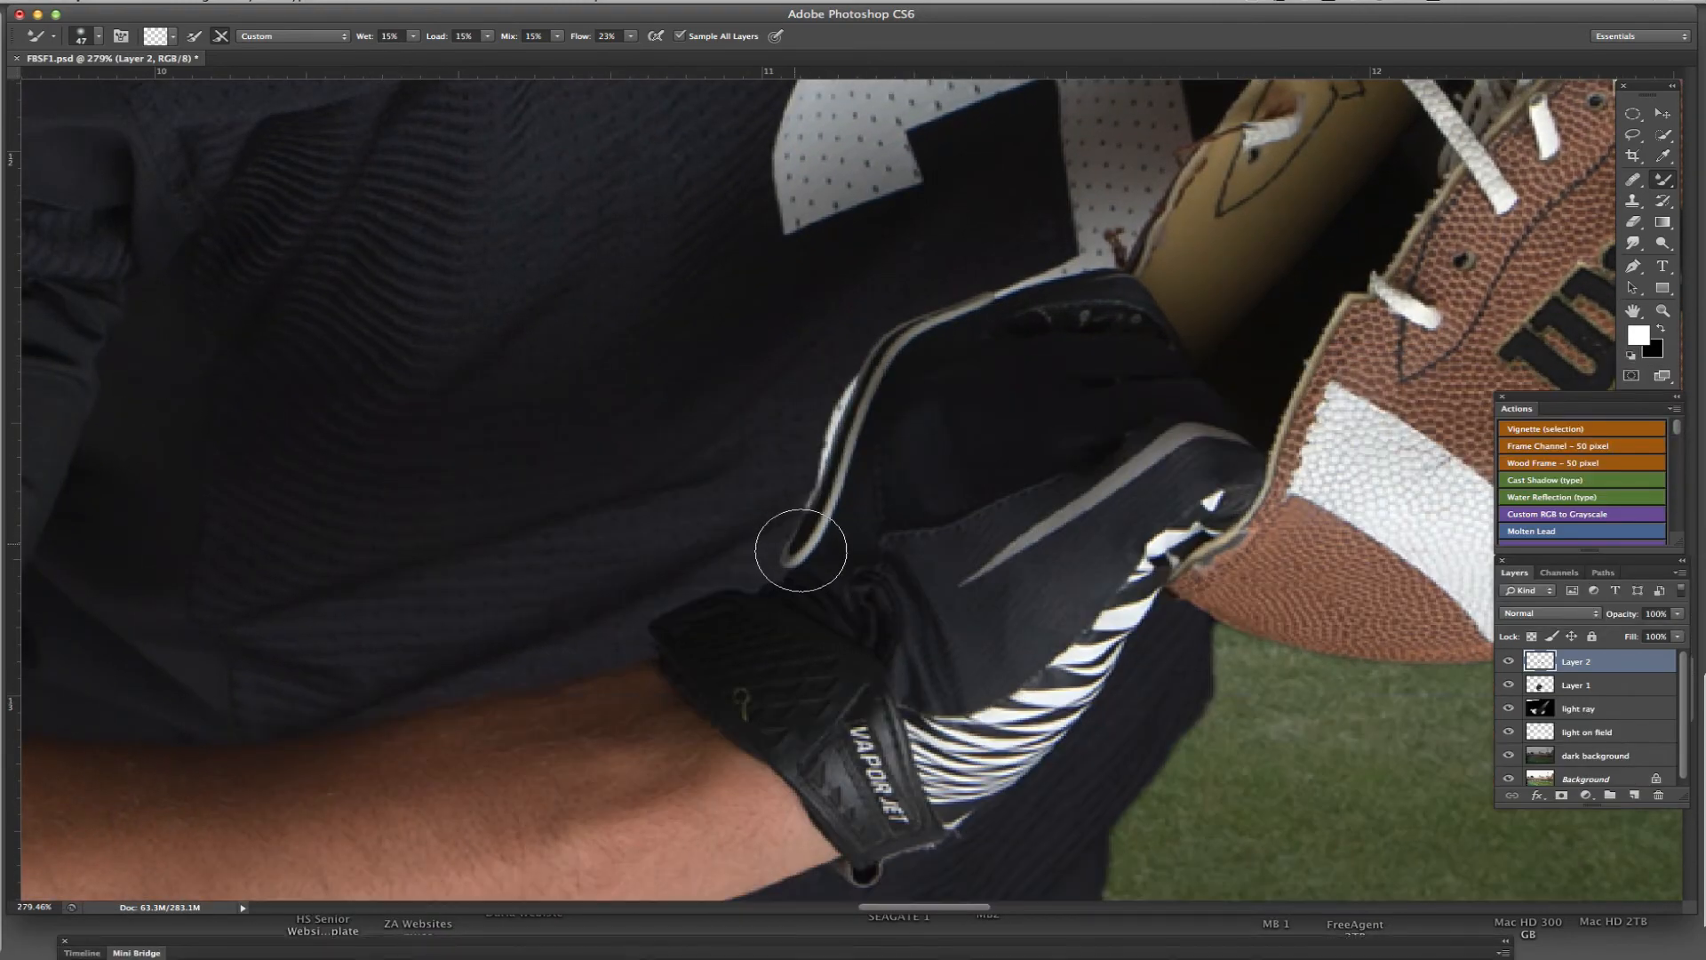
drag(800, 552, 1073, 414)
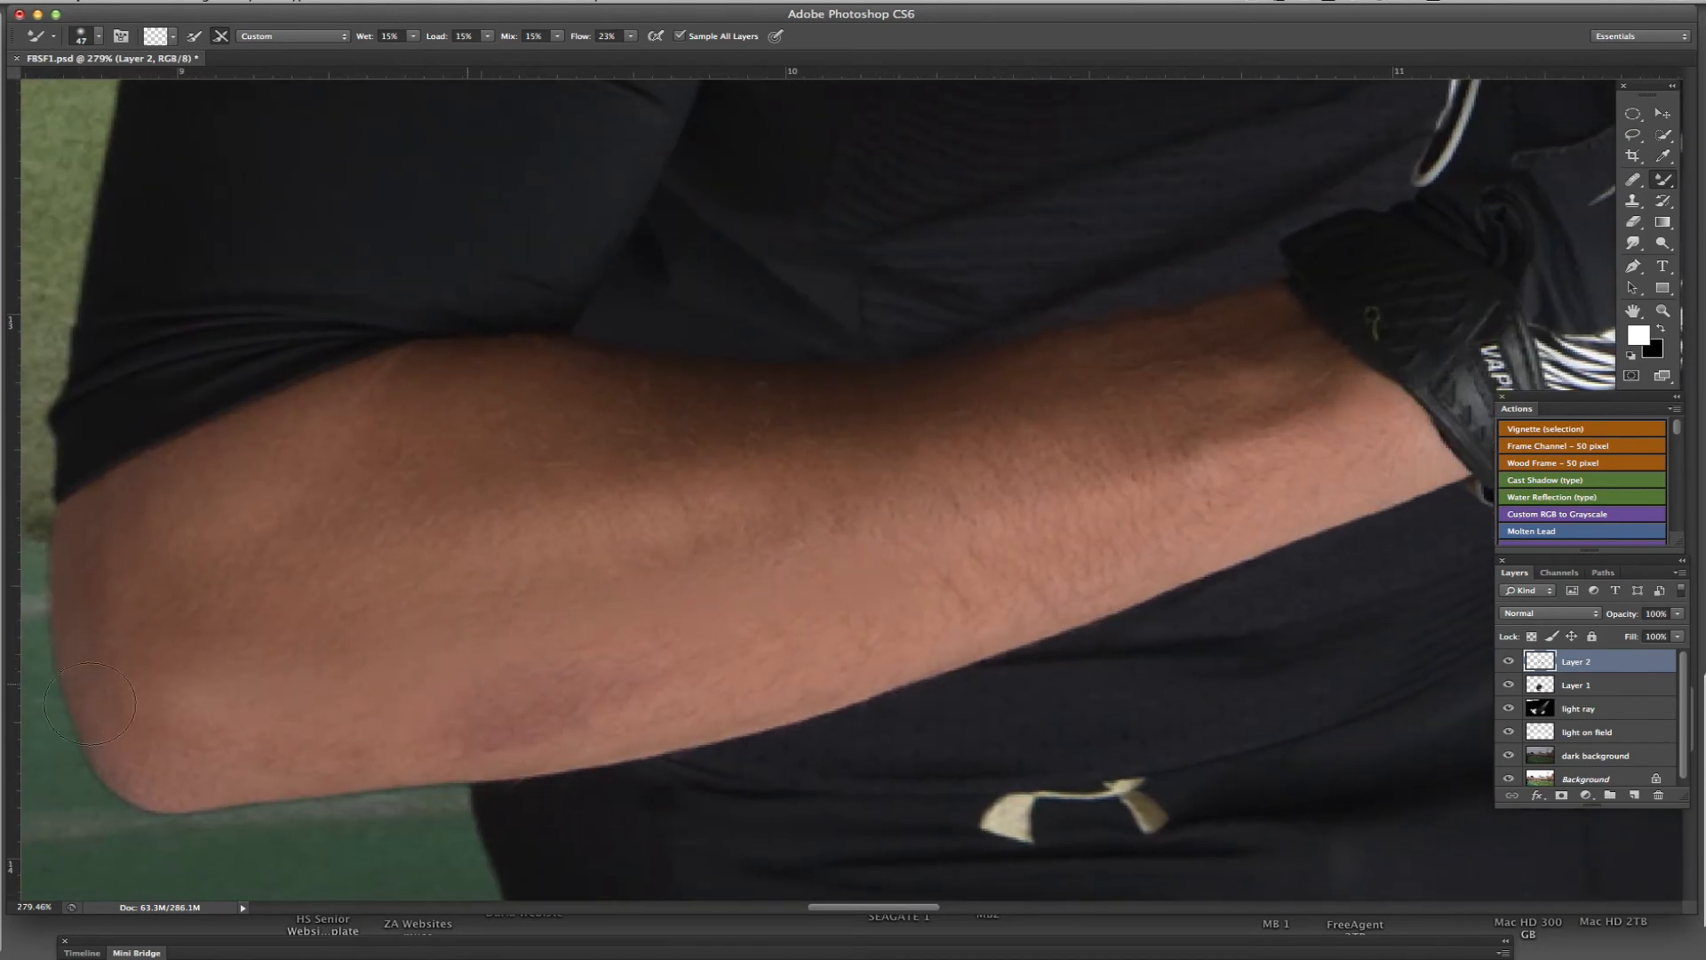
Step: Enlarge the Mixer Brush to 99 px and smooth the hair and shading along the lower forearm
right_click(640, 648)
key(Return)
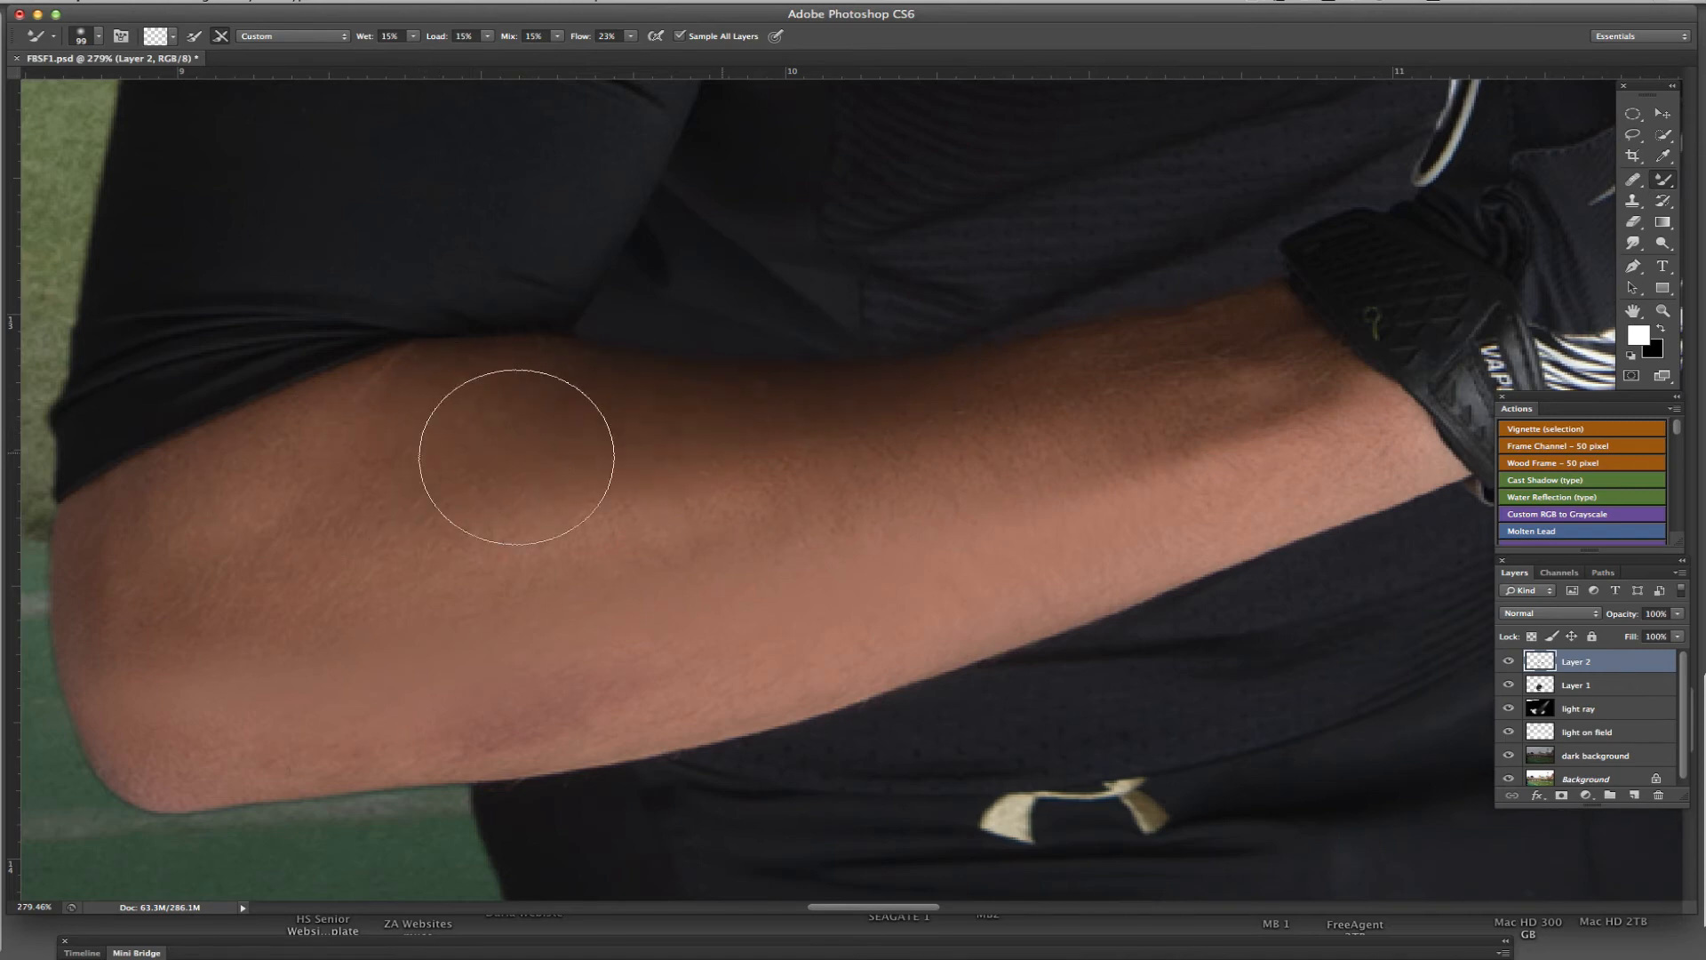
drag(1134, 442, 584, 535)
Step: Brush over the football's leather near the Wilson lettering with the 99 px Mixer Brush
mouse_move(1172, 350)
mouse_down()
mouse_move(915, 561)
mouse_move(333, 690)
mouse_up()
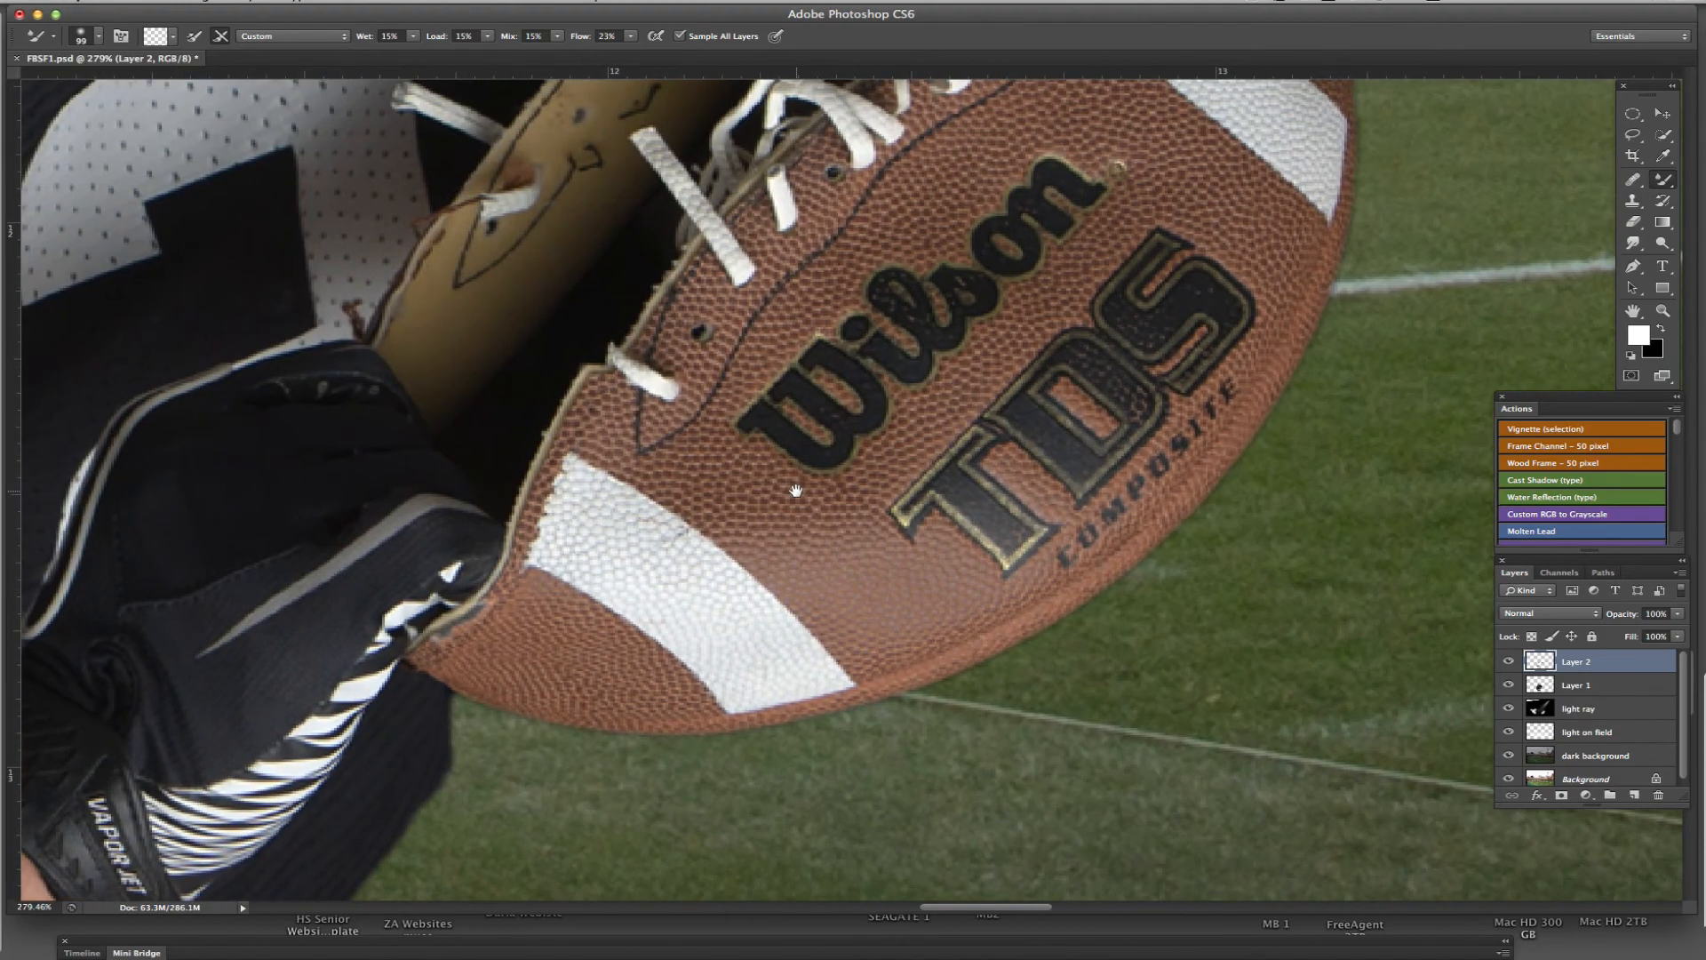
mouse_move(748, 366)
mouse_down()
mouse_move(765, 605)
mouse_move(768, 569)
mouse_up()
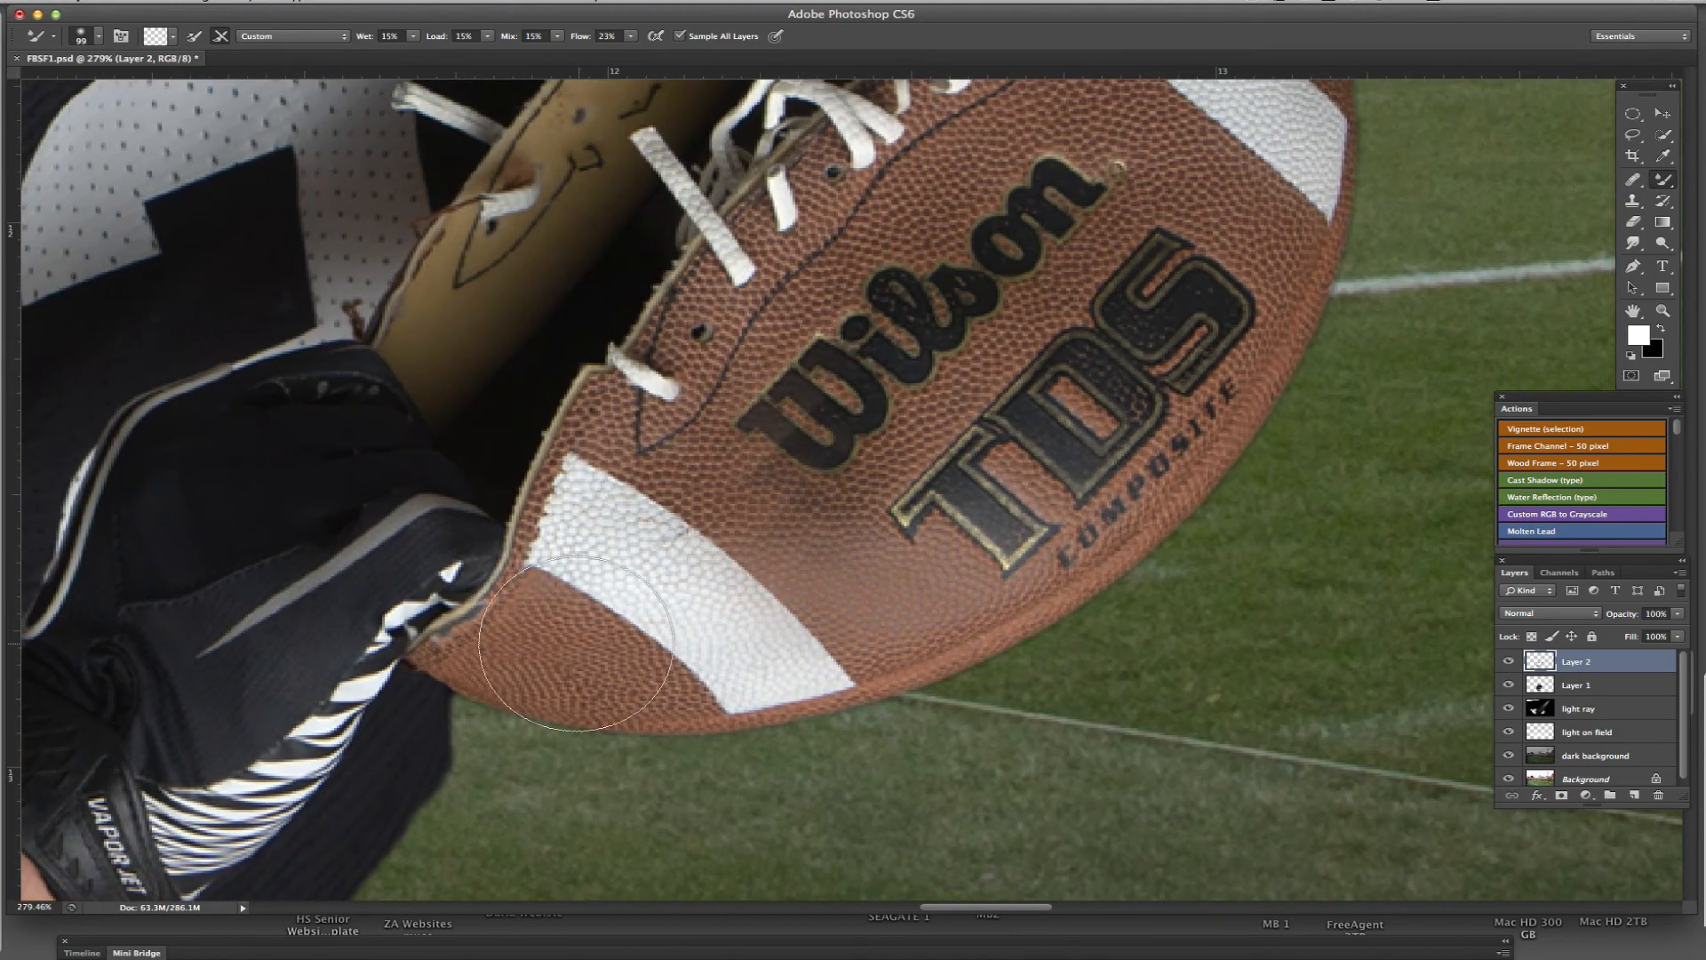
mouse_move(789, 578)
mouse_down()
mouse_move(794, 455)
mouse_move(783, 471)
mouse_move(684, 457)
mouse_up()
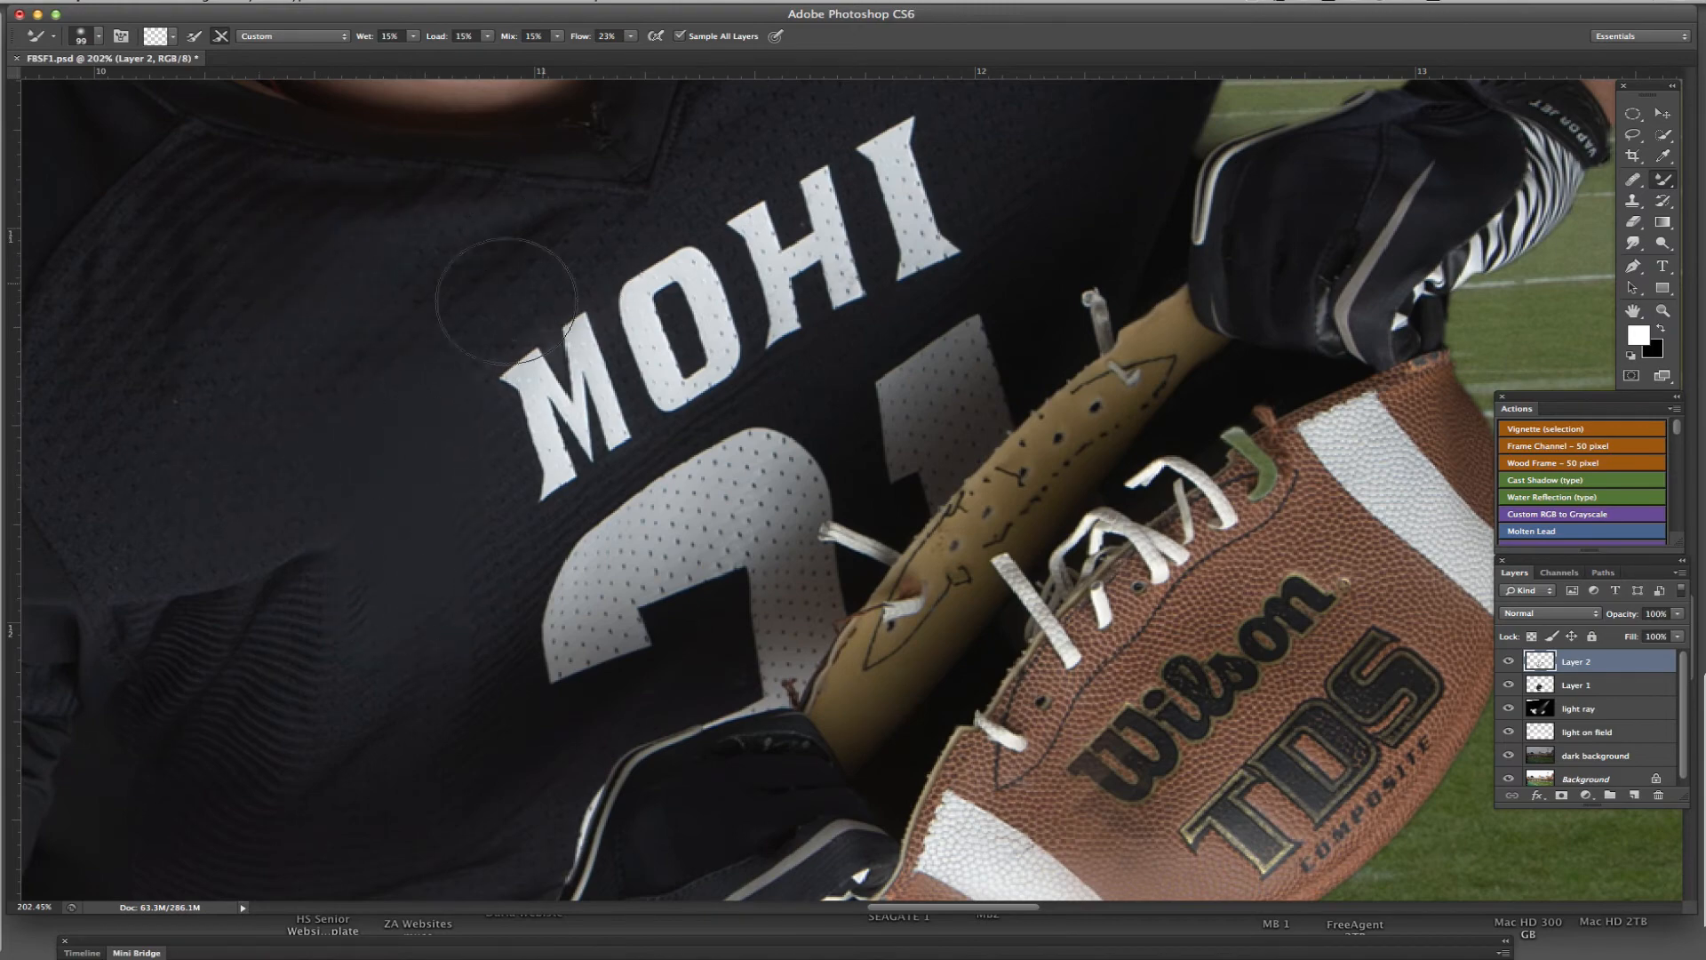
Step: Smooth the jersey fabric around the chest lettering with the Mixer Brush and undo the stroke near the chest logo
drag(802, 227, 603, 580)
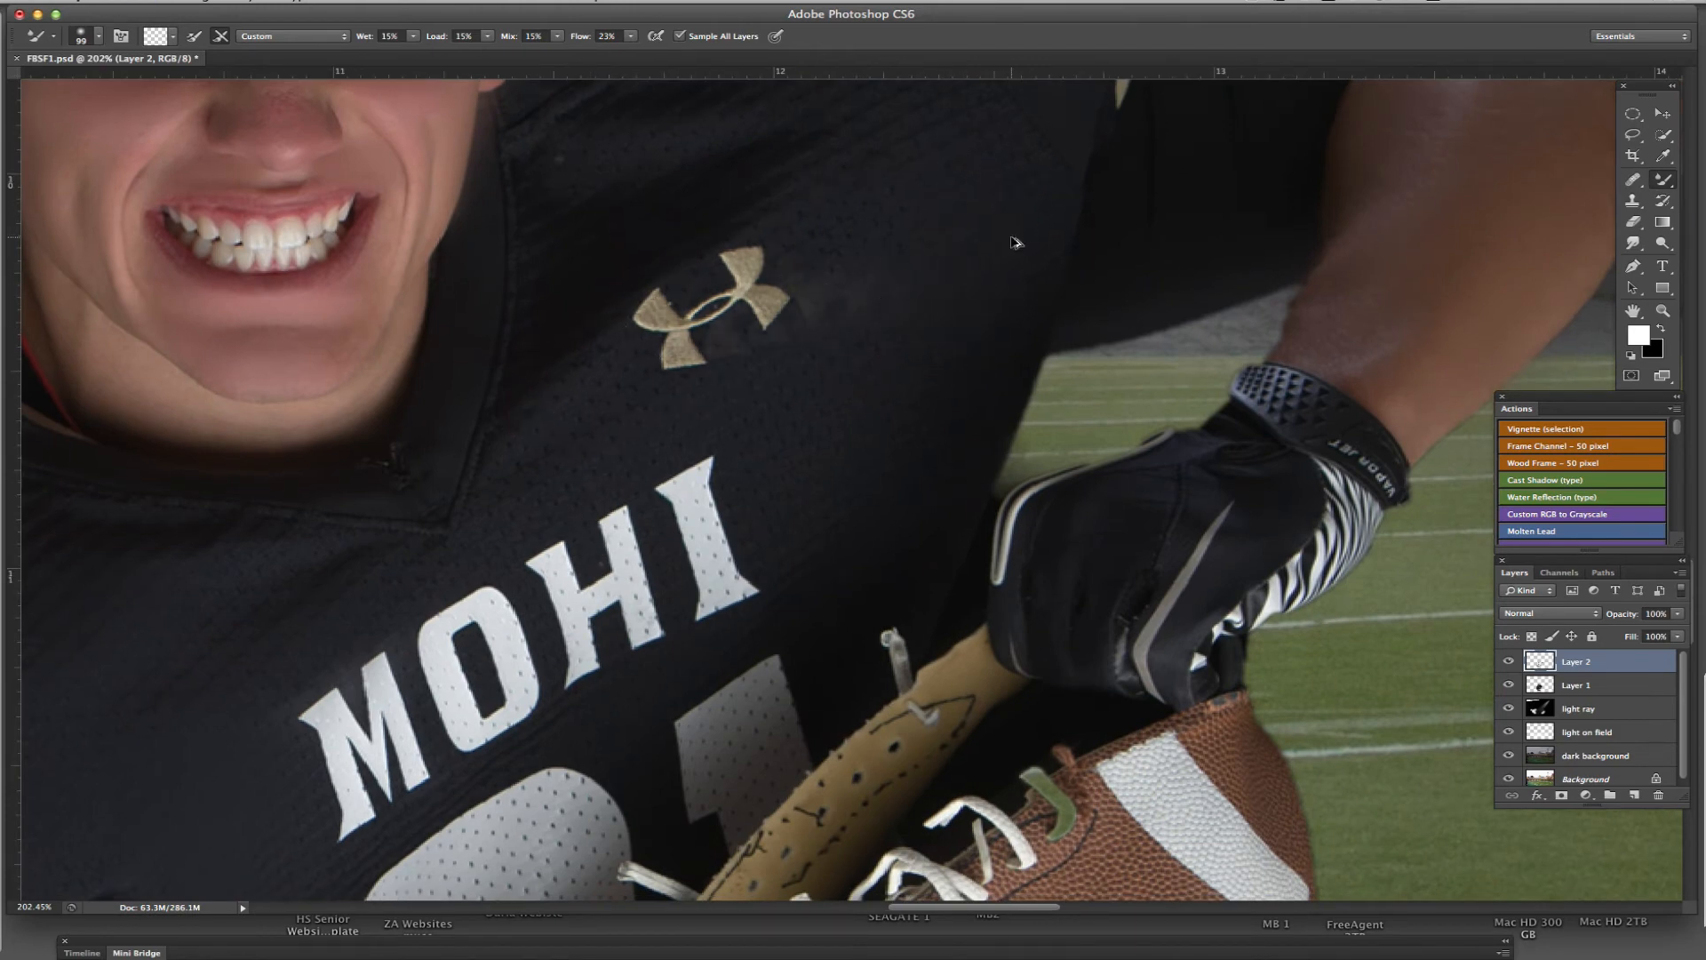
key(super+z)
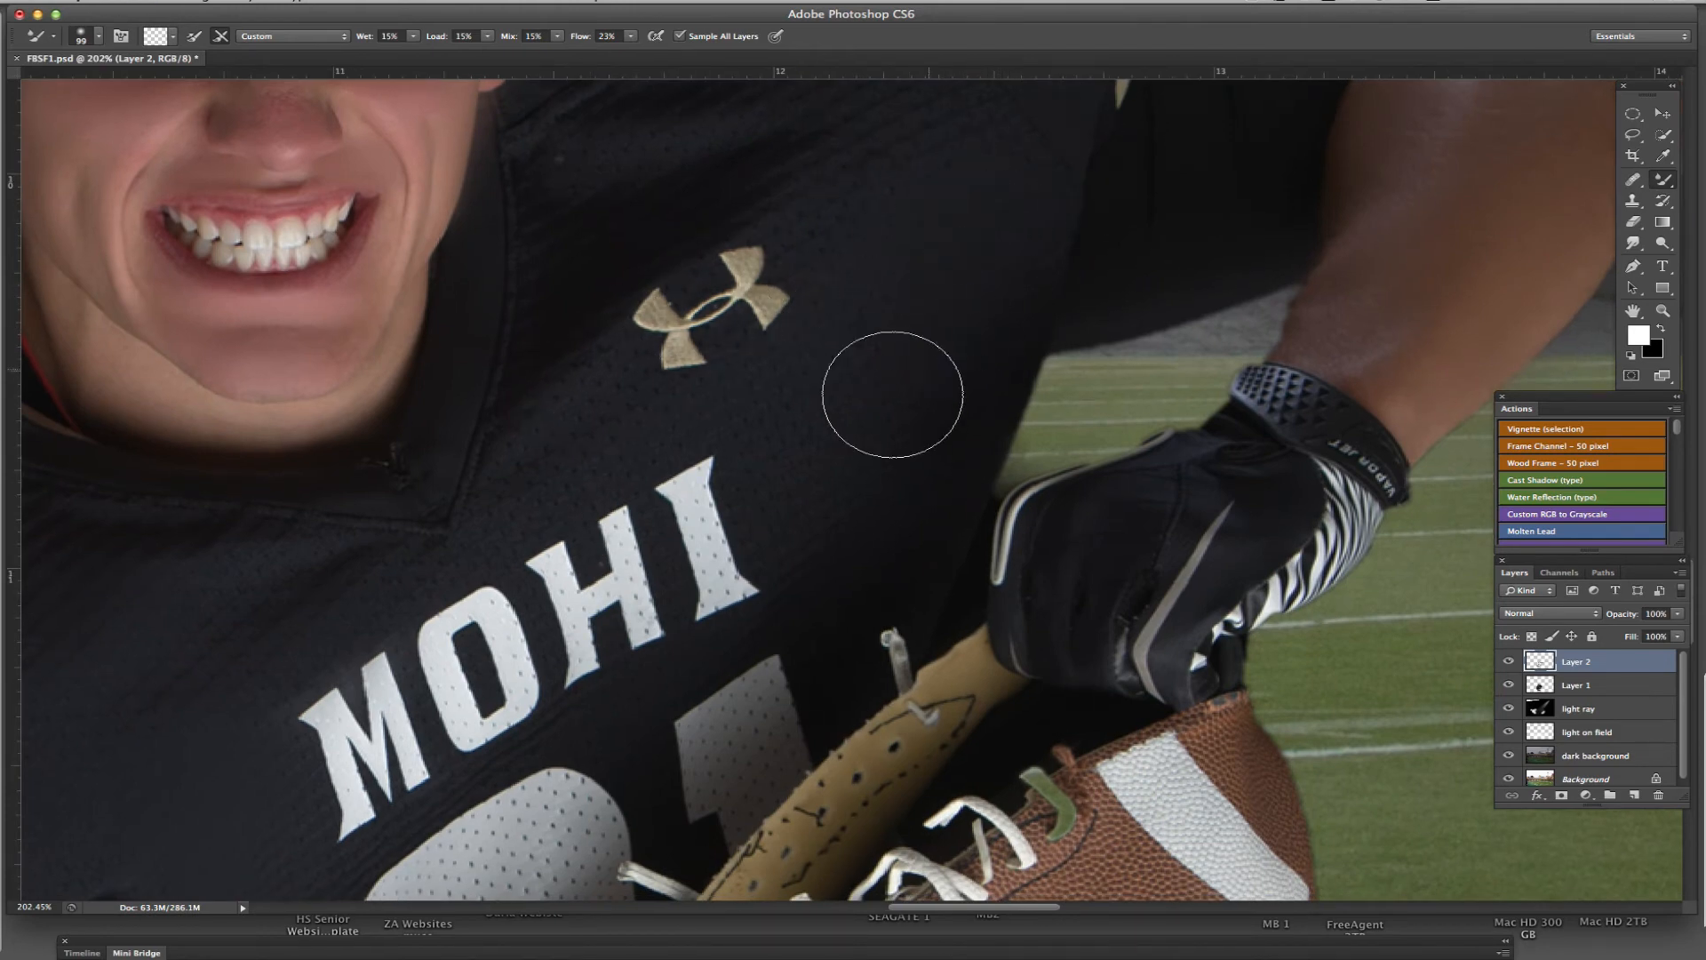
mouse_move(489, 518)
mouse_down()
mouse_move(773, 355)
mouse_move(503, 350)
mouse_move(878, 369)
mouse_up()
key(super+r)
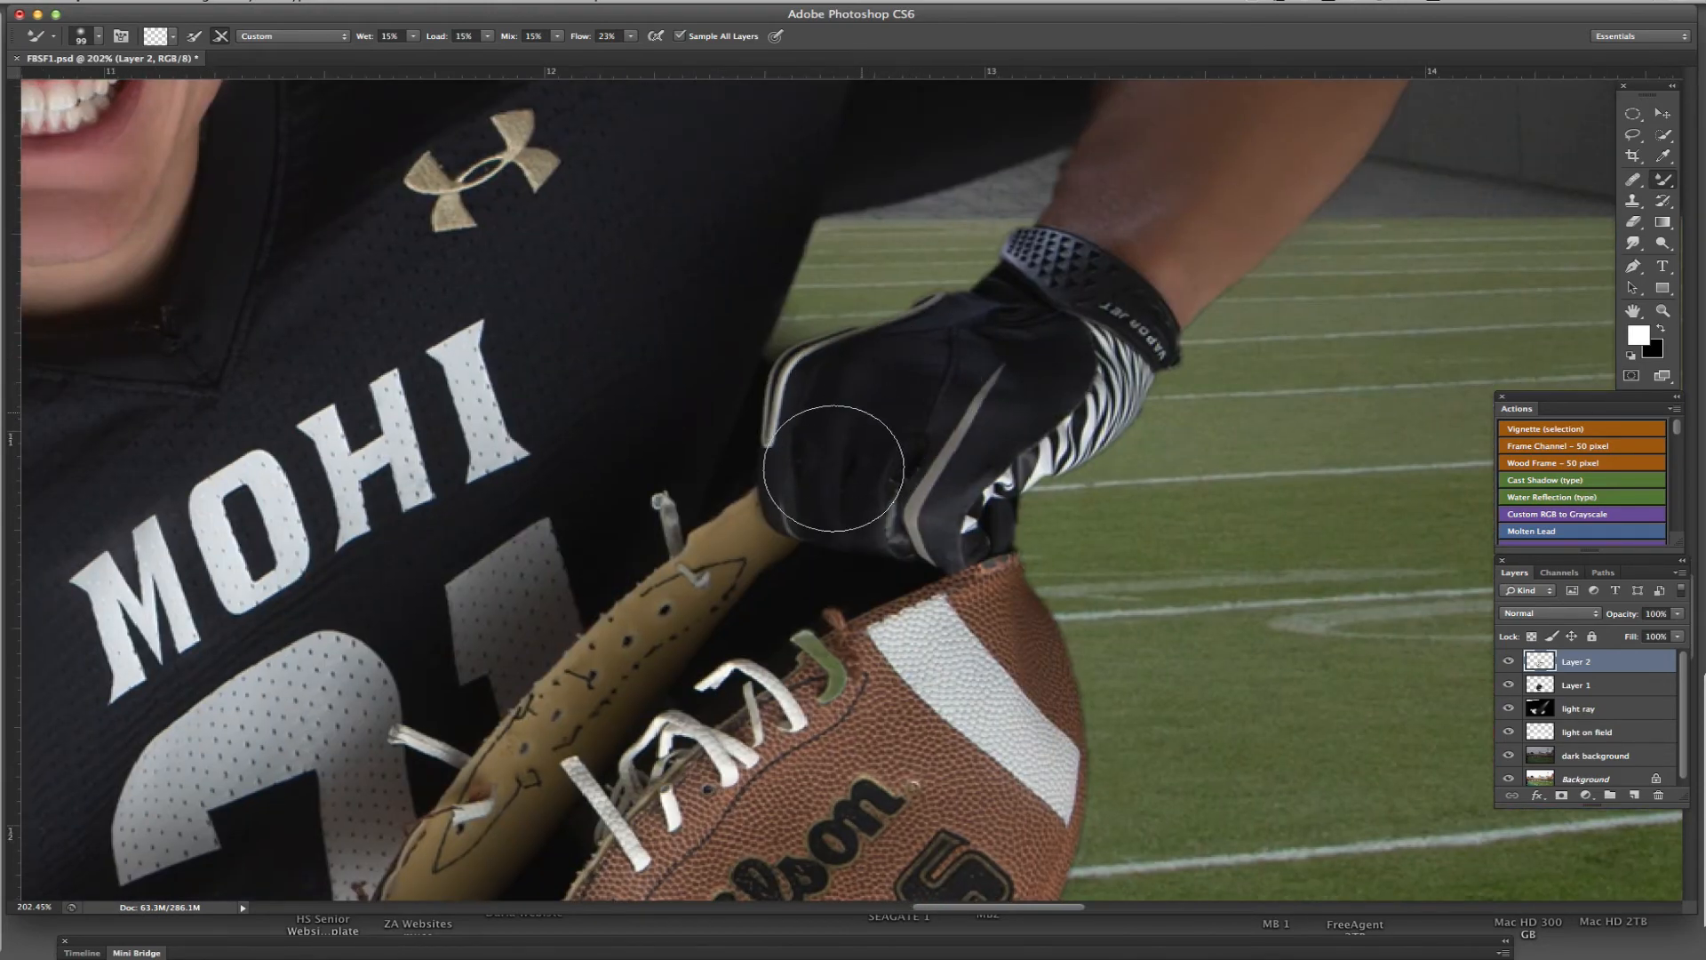
Step: Reduce the Mixer Brush to 64 px and smooth the black glove at the football's upper end
right_click(1038, 329)
drag(1127, 379, 1096, 382)
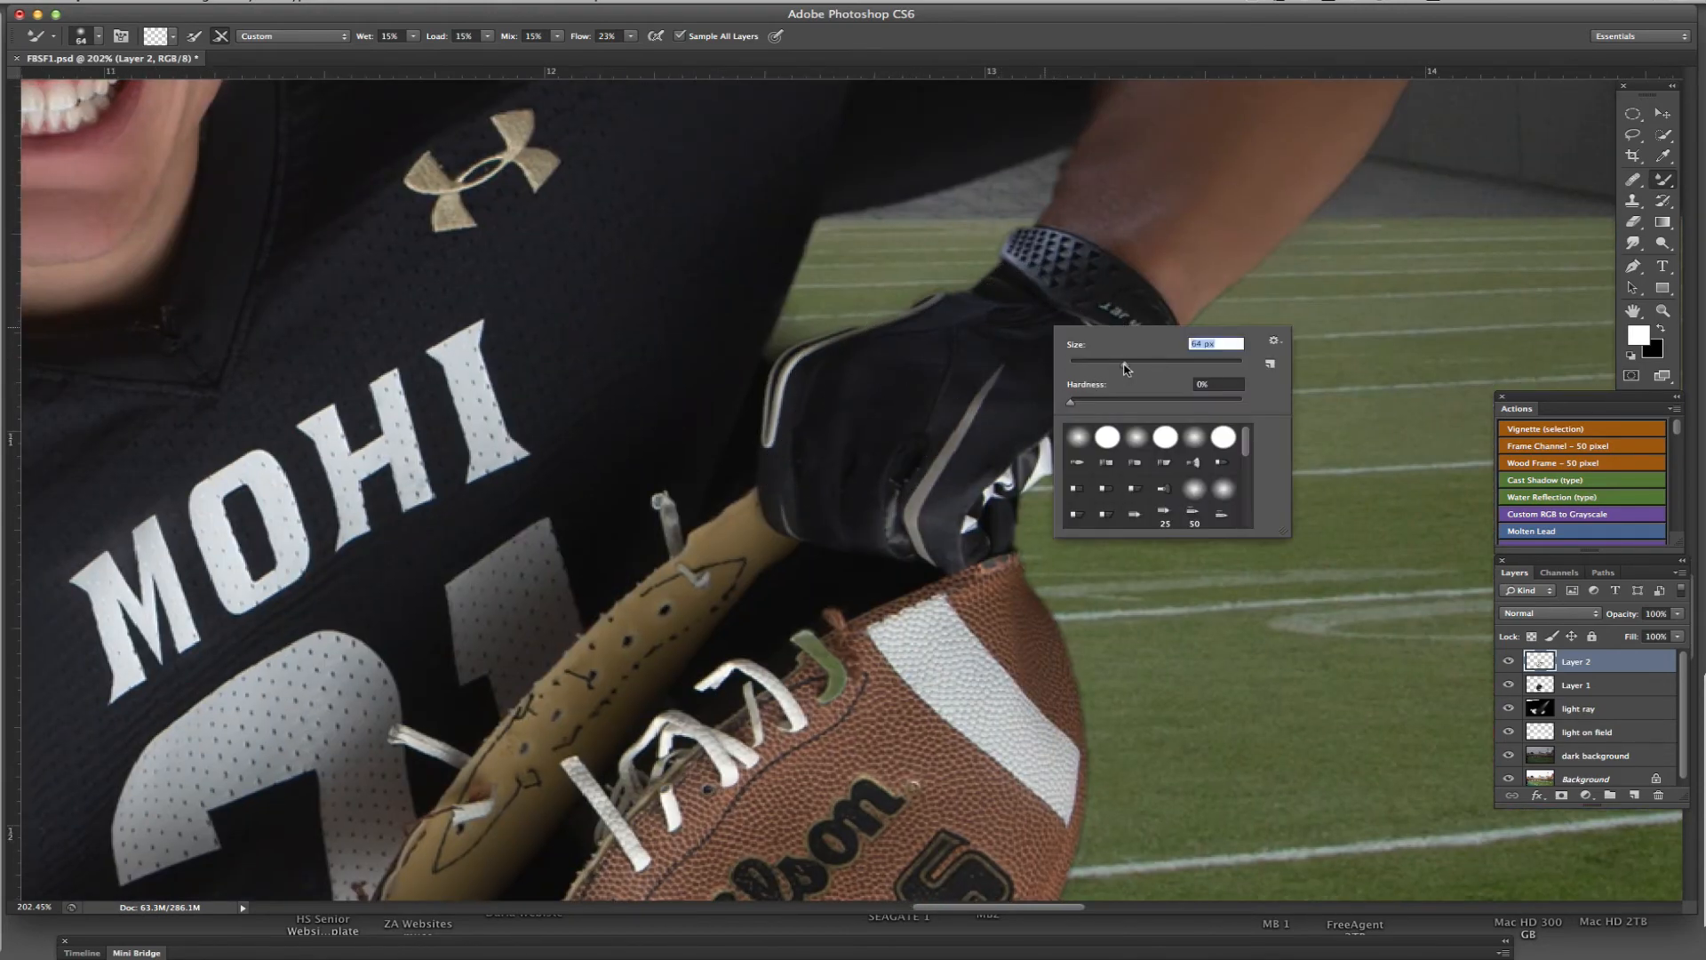
key(Return)
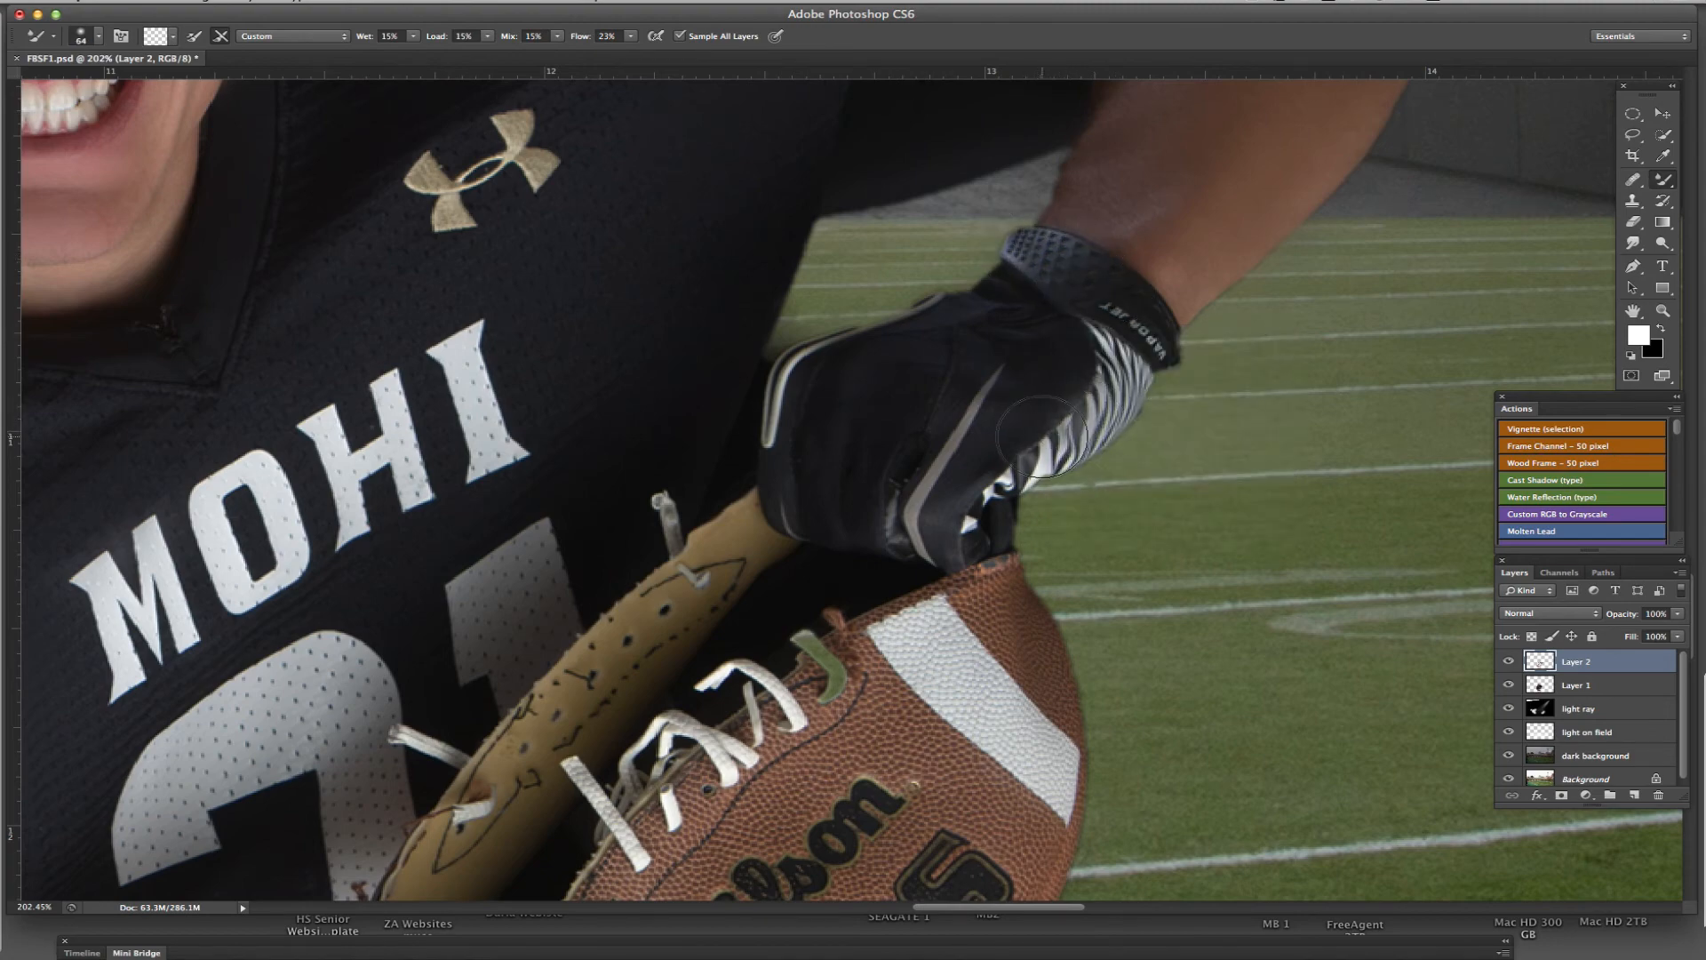
Step: Smooth the jersey folds between the gold-striped sleeve and the chest with the 64 px Mixer Brush
mouse_move(378, 720)
mouse_down()
mouse_move(437, 651)
mouse_move(871, 370)
mouse_move(773, 578)
mouse_move(1001, 434)
mouse_move(924, 538)
mouse_up()
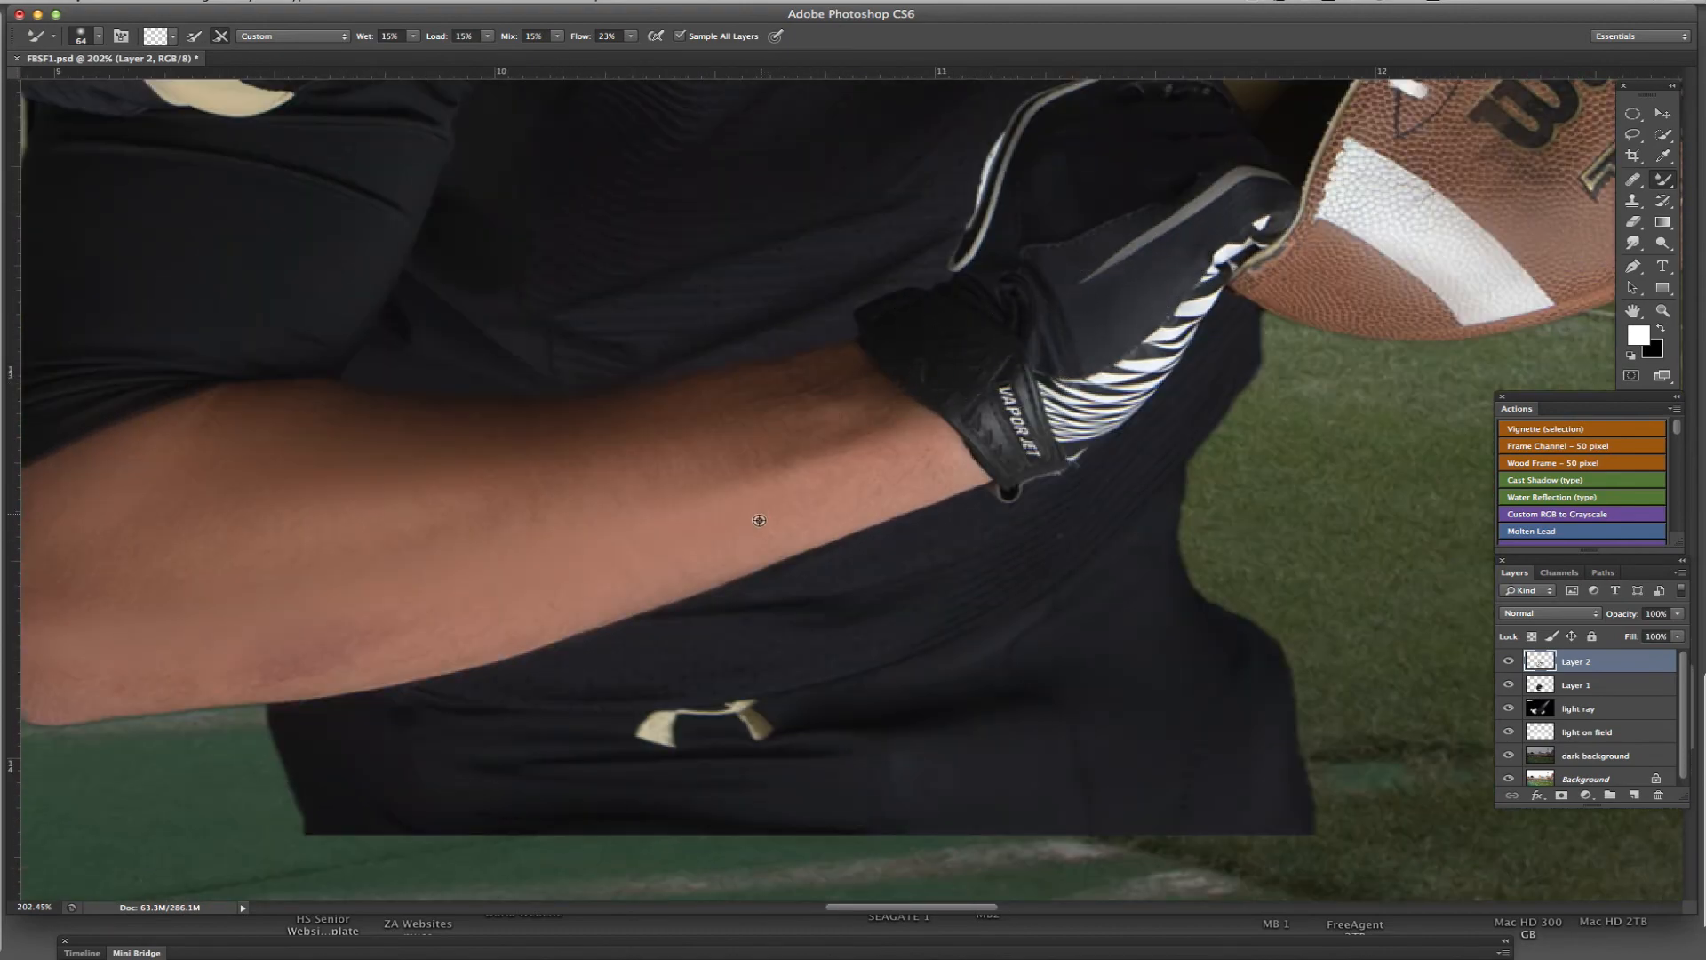
scroll(757, 511, down, 3)
drag(670, 324, 776, 635)
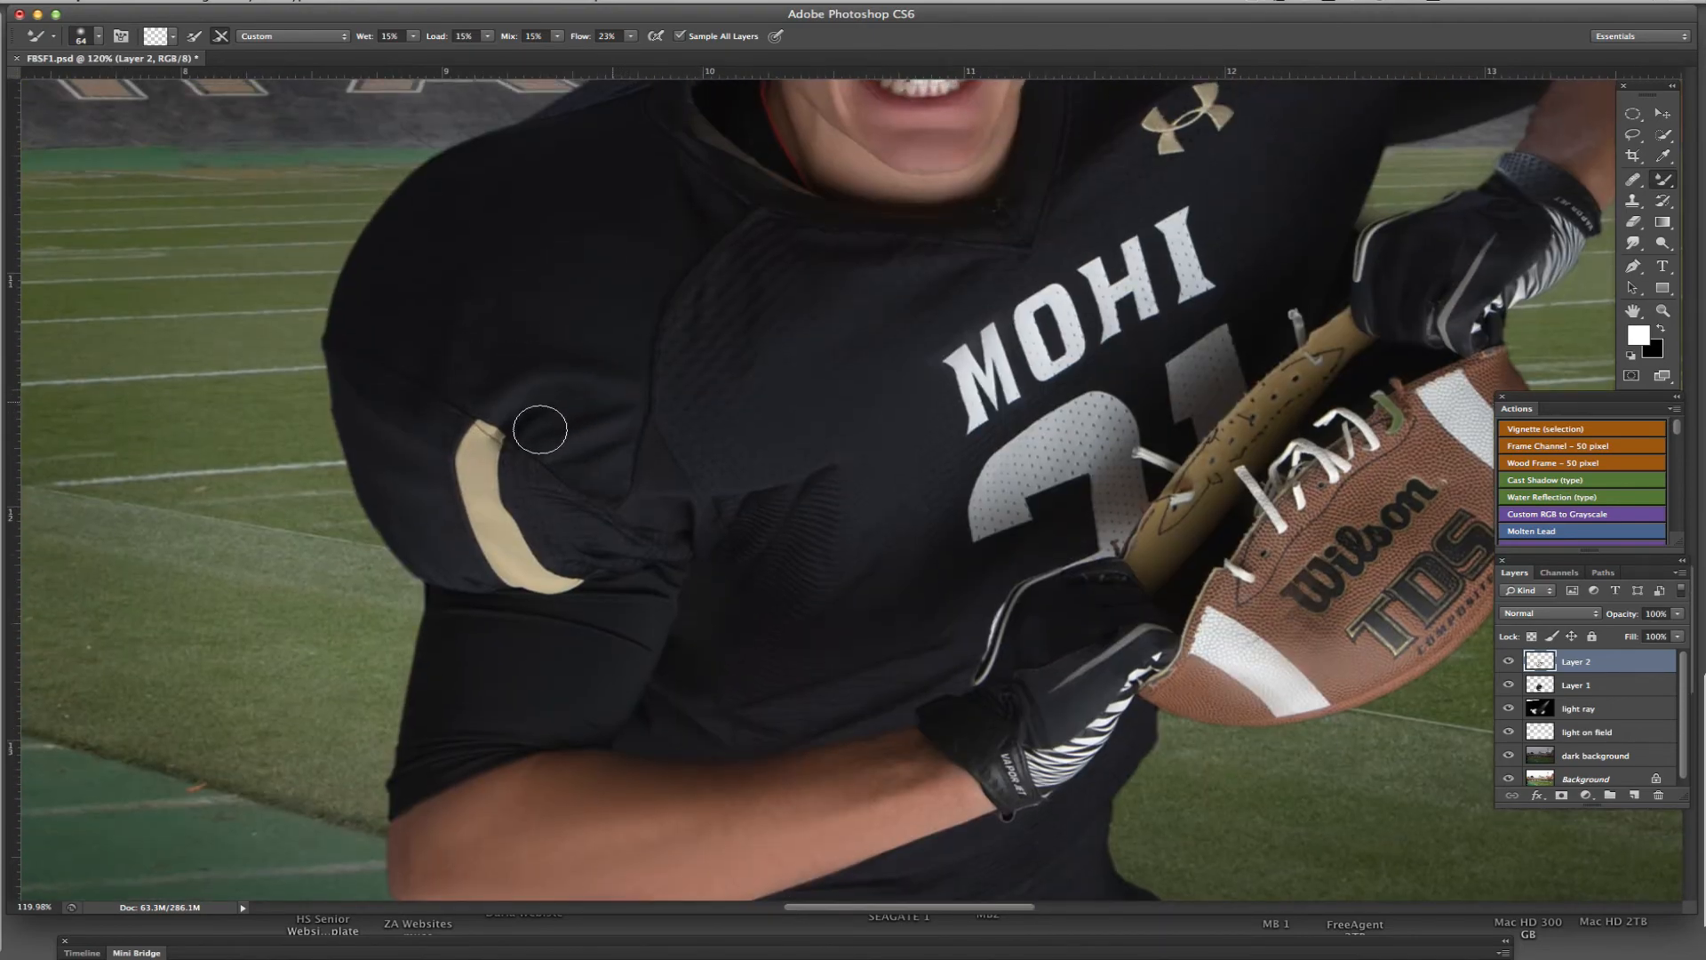
scroll(621, 445, up, 5)
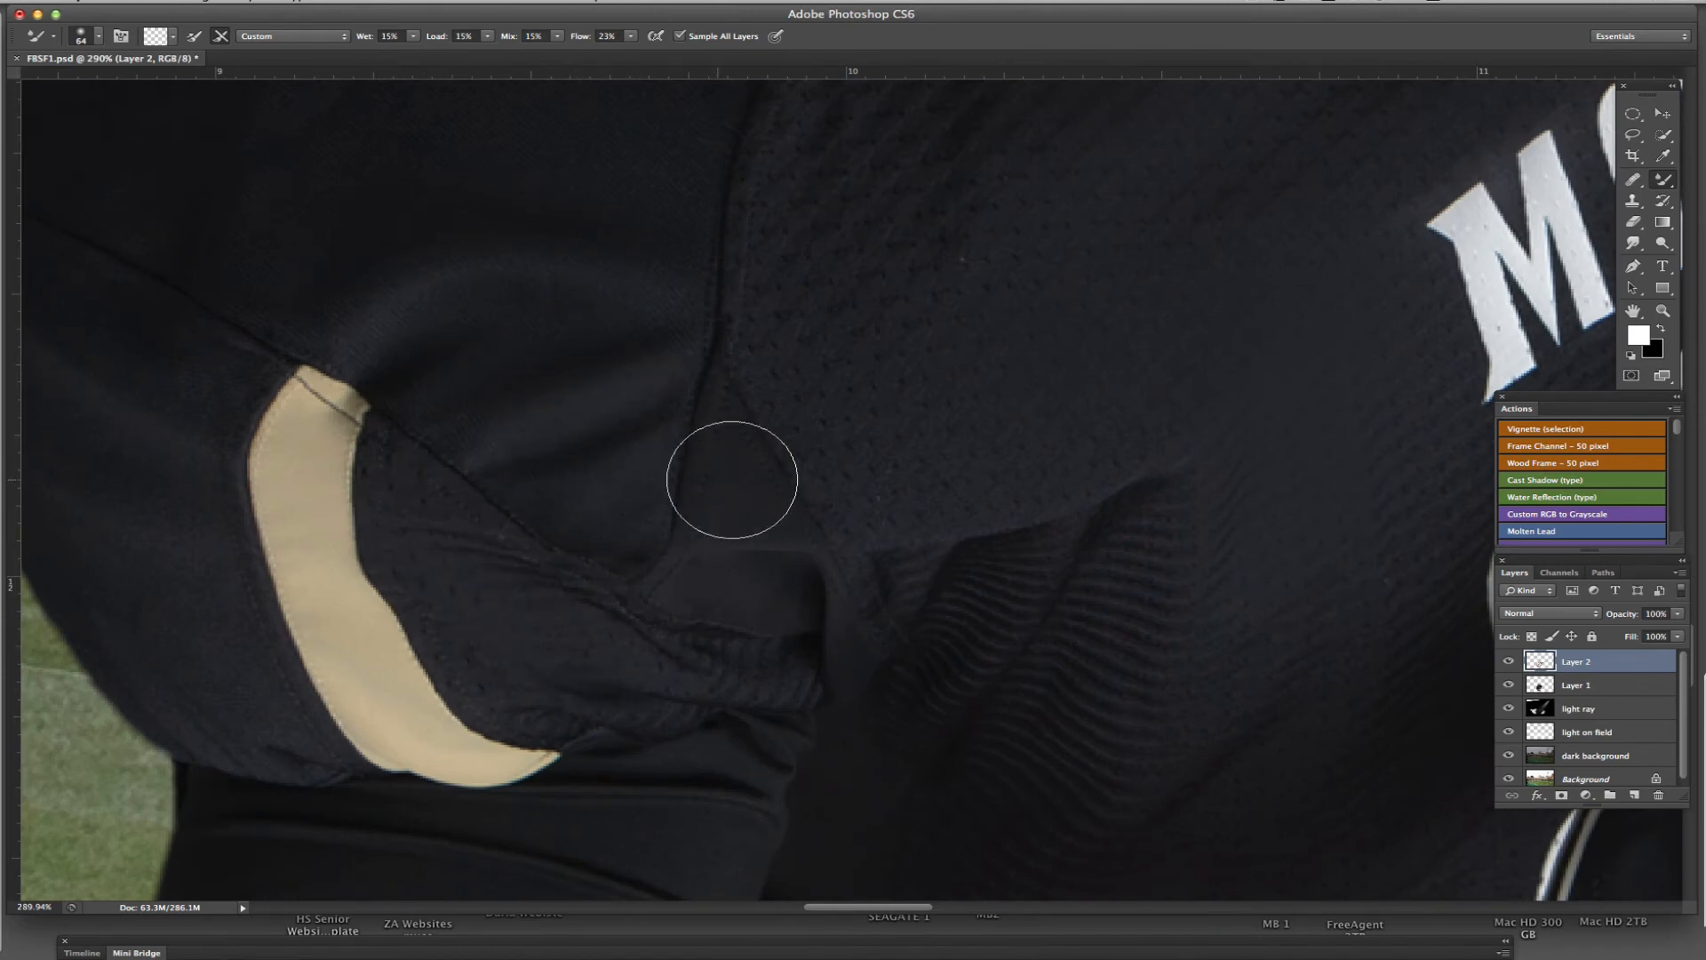
scroll(770, 467, down, 3)
drag(914, 335, 907, 578)
Step: Rename the retouching layer Smoth, duplicate it and name the copy shadows
scroll(1068, 613, down, 3)
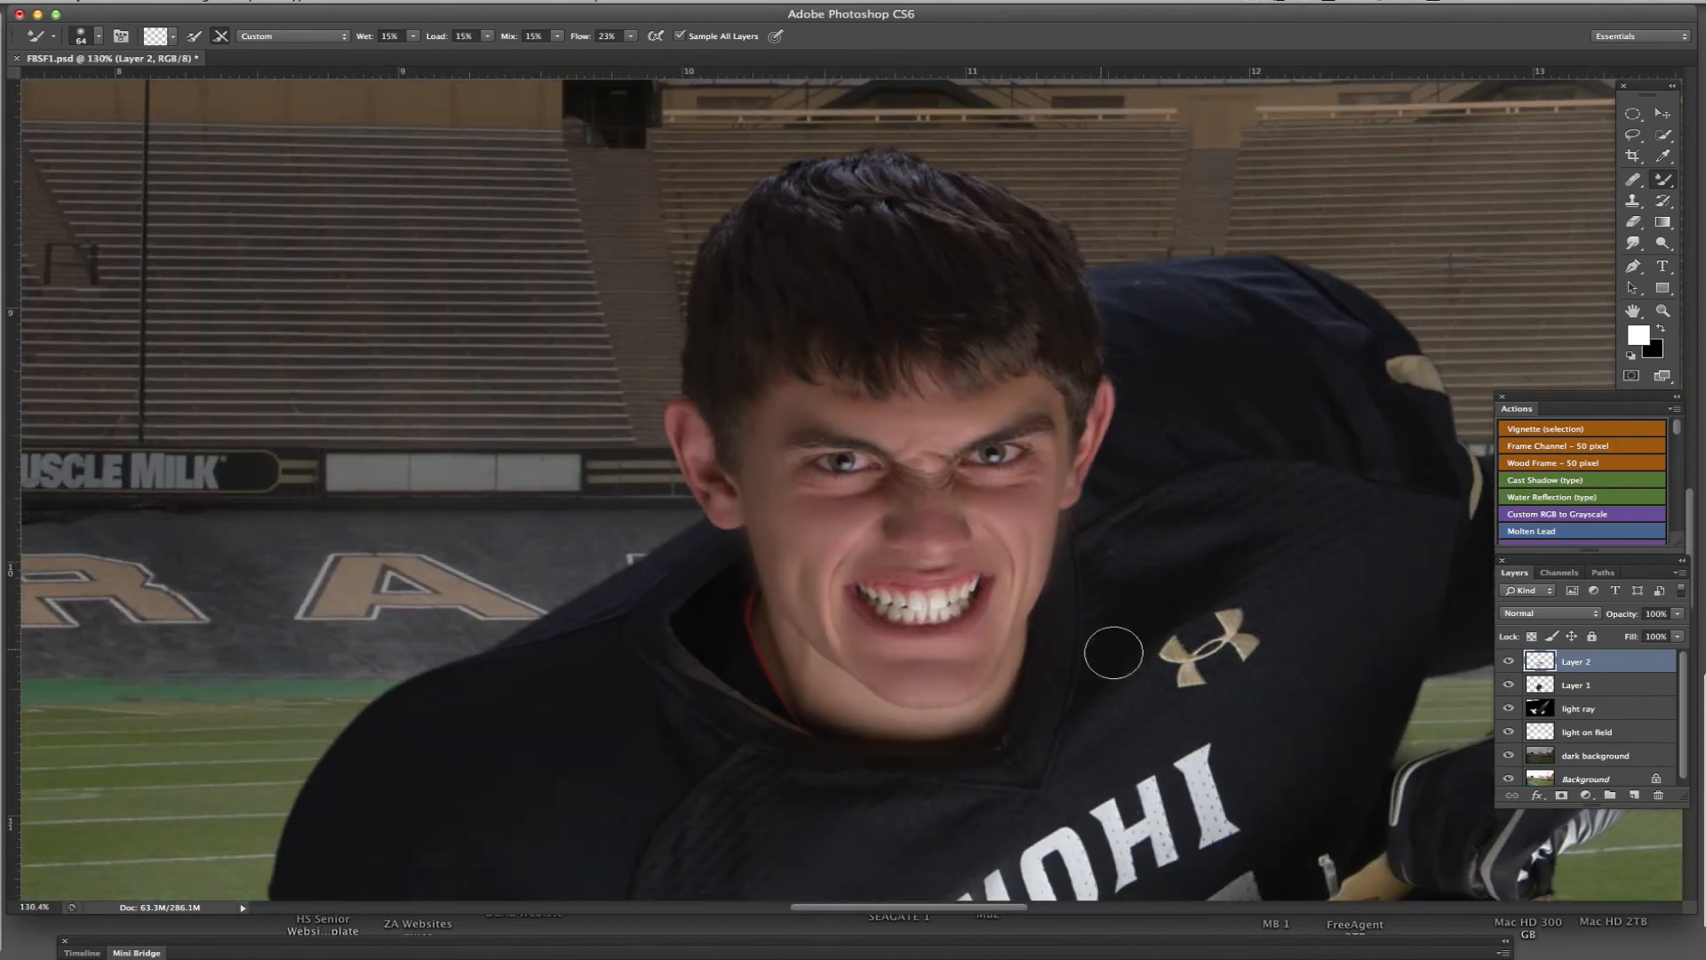
mouse_move(1108, 655)
mouse_down()
mouse_move(965, 536)
mouse_move(1003, 477)
mouse_up()
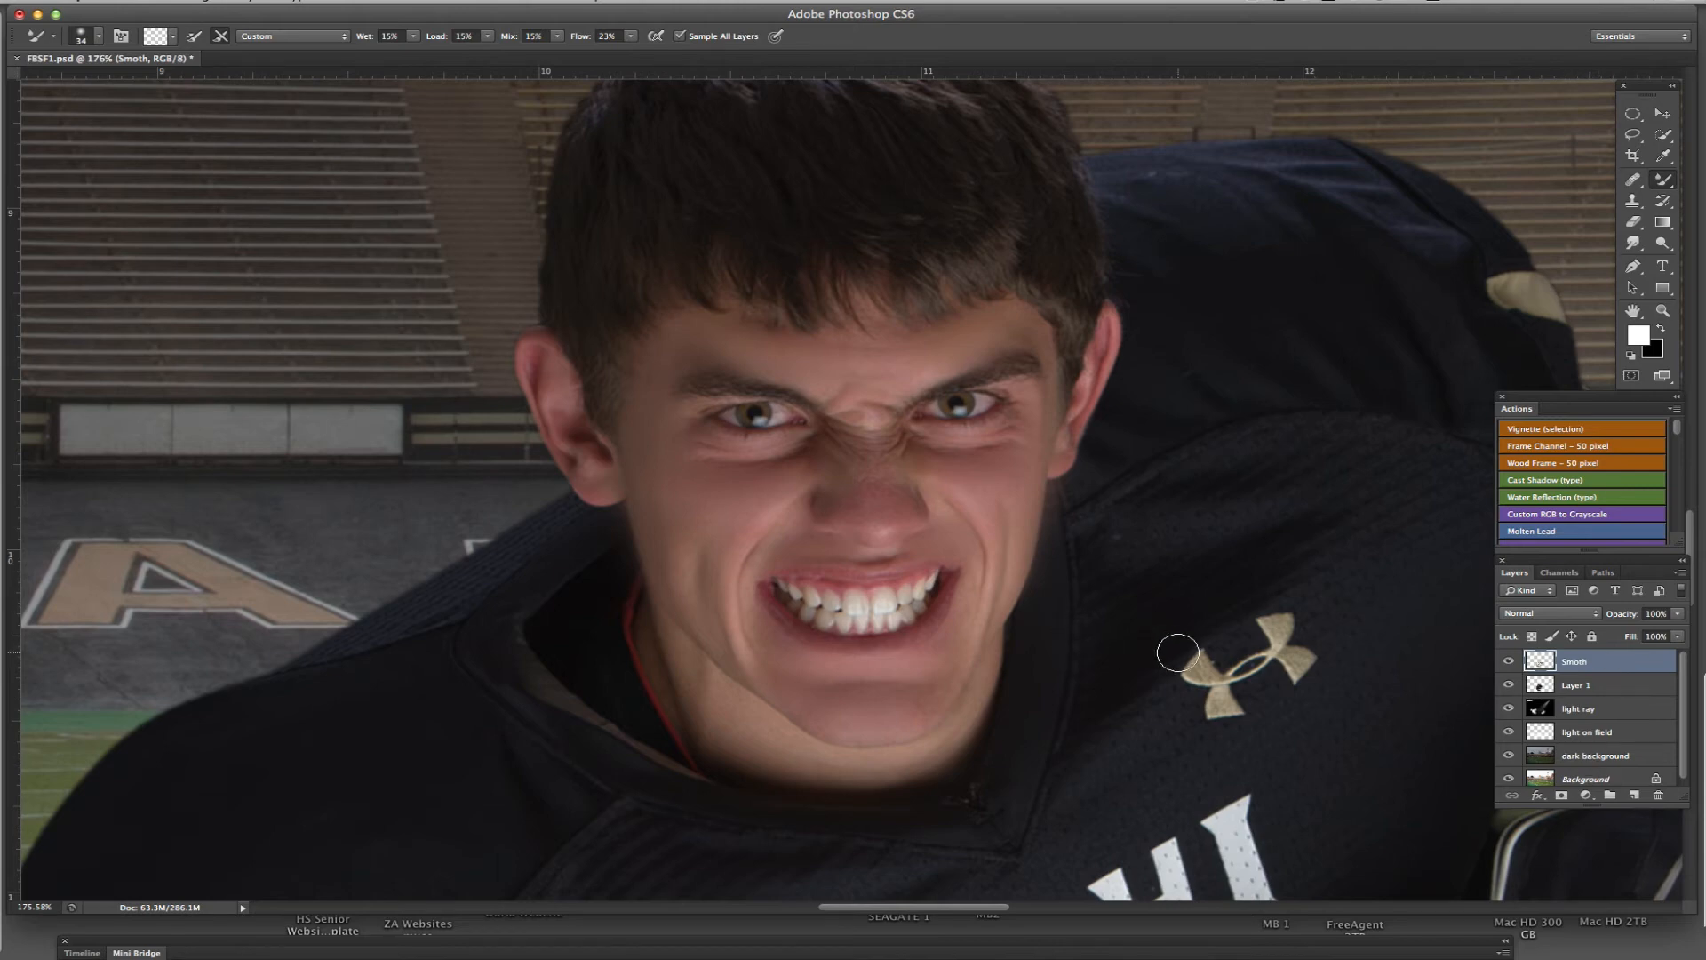
key(super+j)
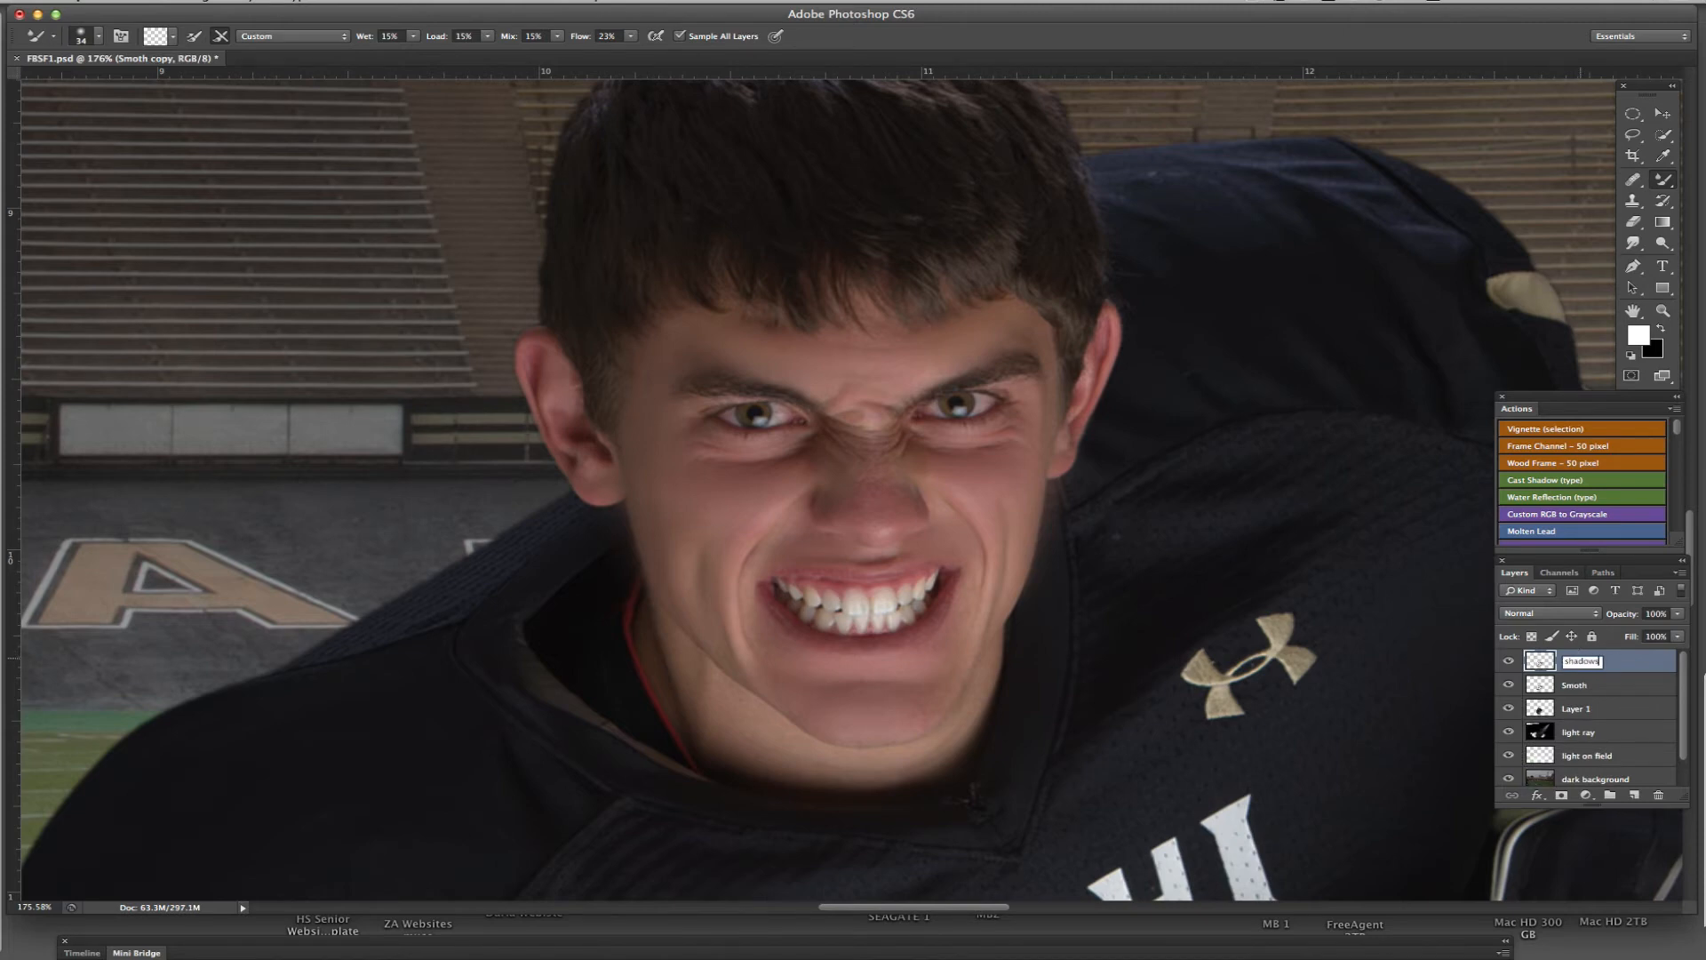
key(Return)
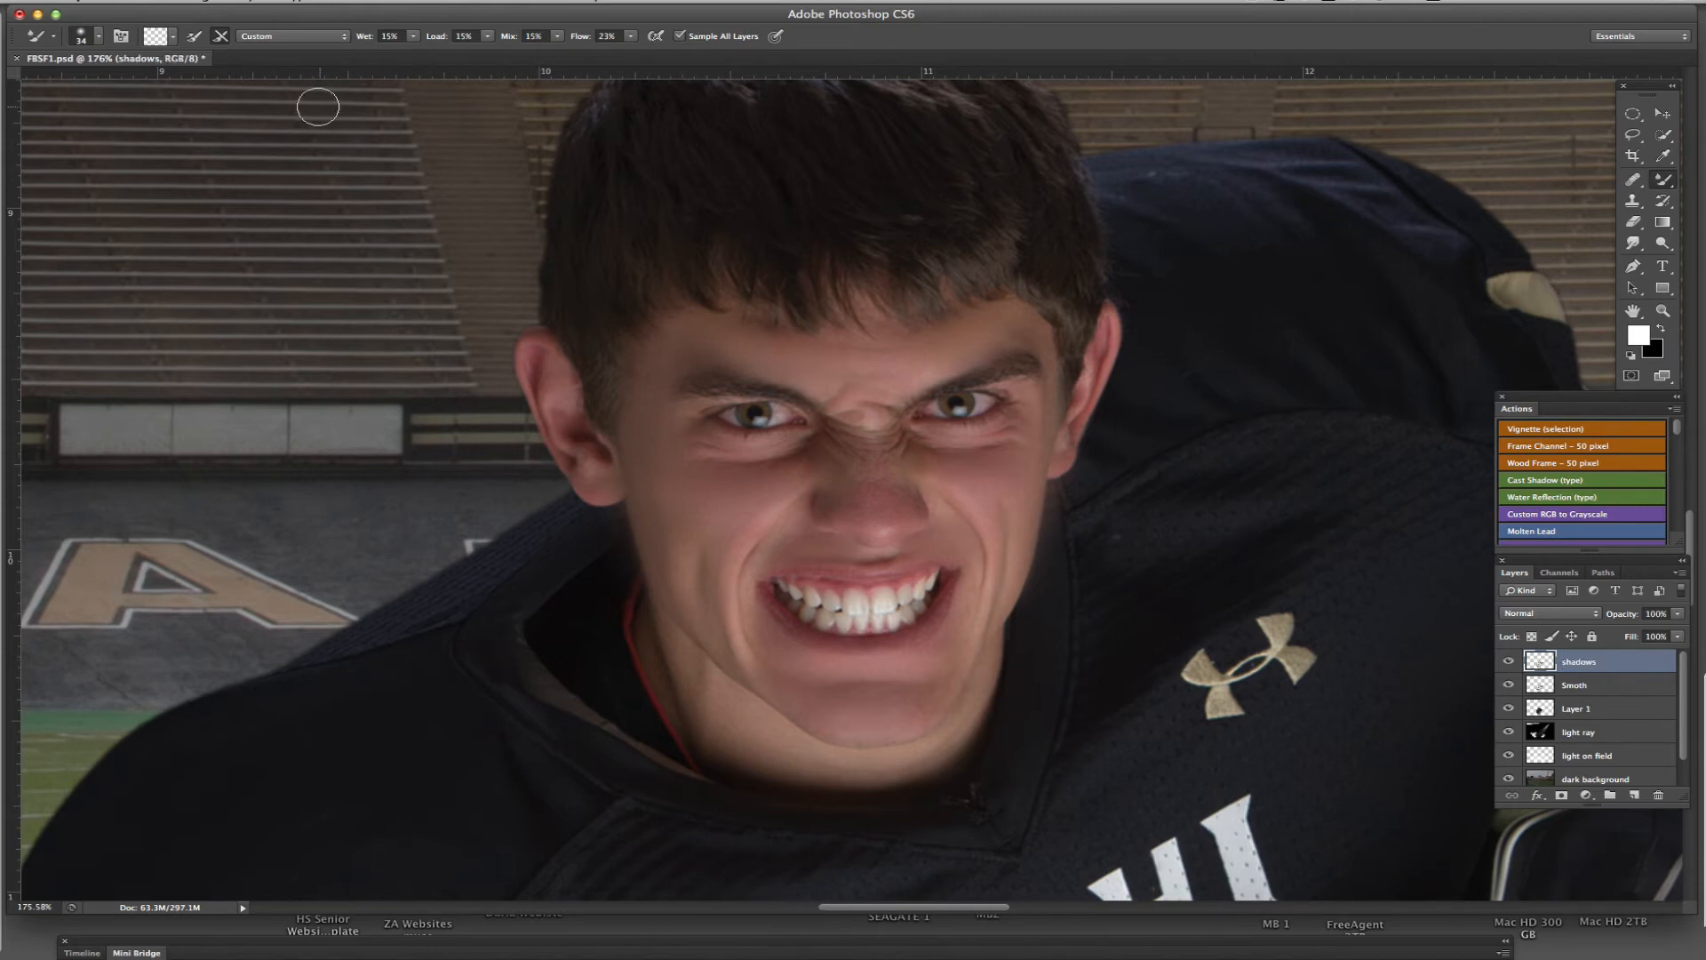
Step: Fill the shadows layer with 50% Gray at 100% opacity and set its blend mode to Overlay
click(175, 4)
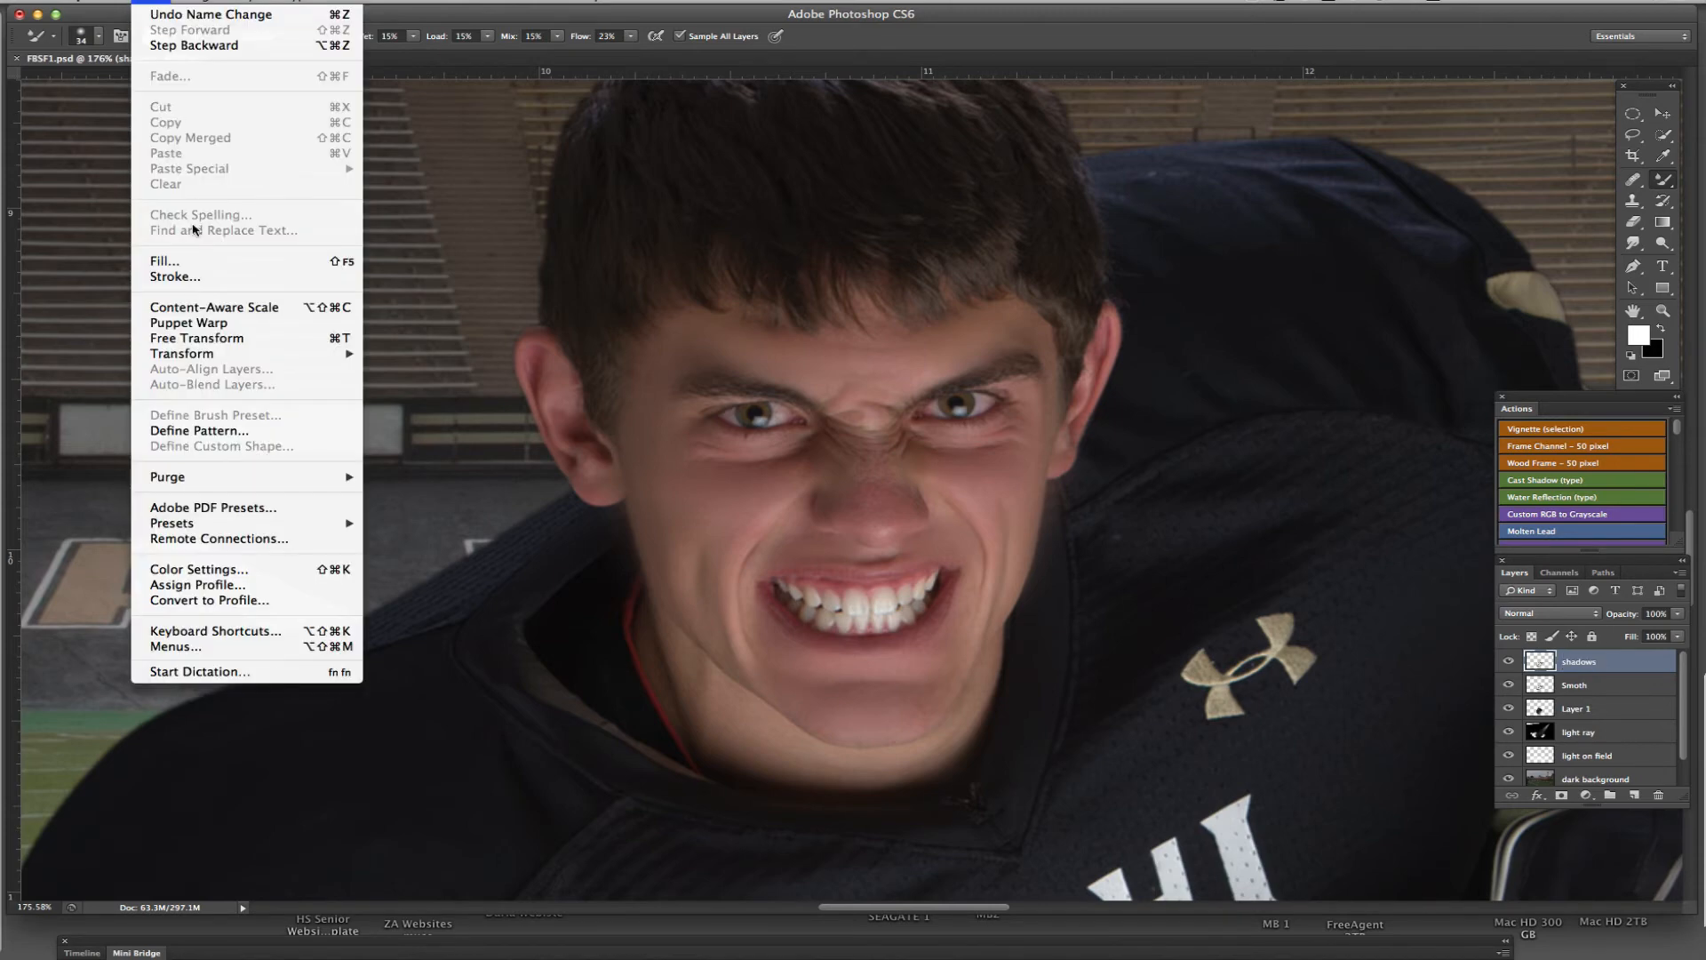
click(190, 259)
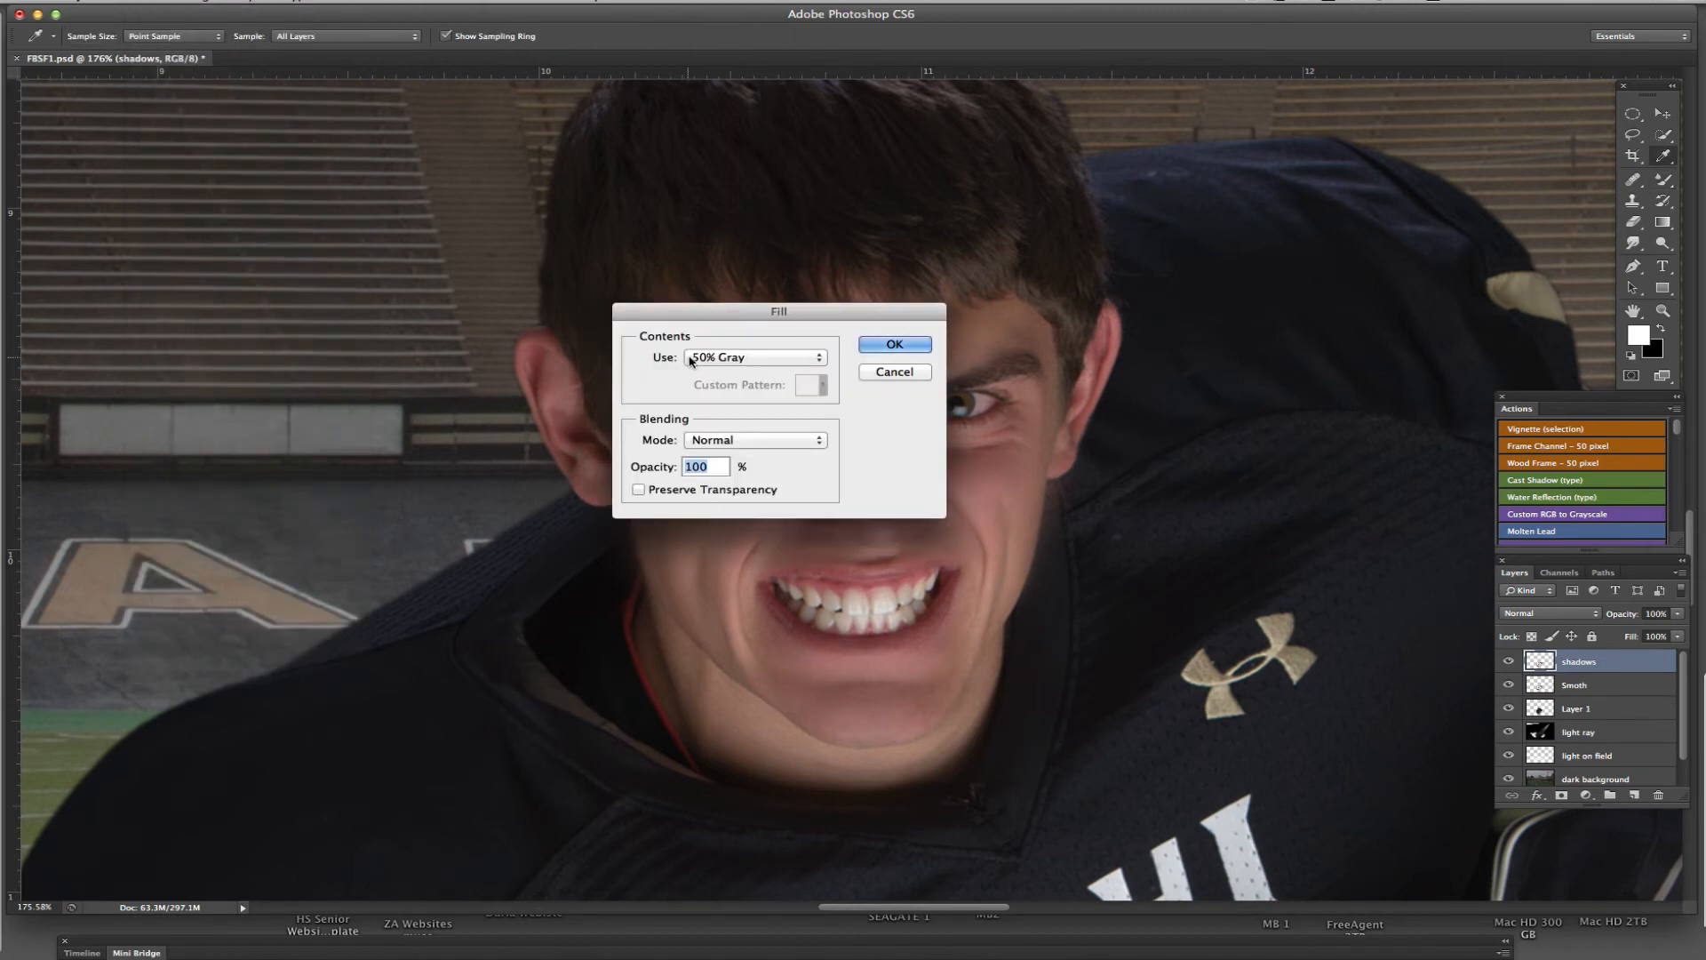
click(894, 346)
key(b)
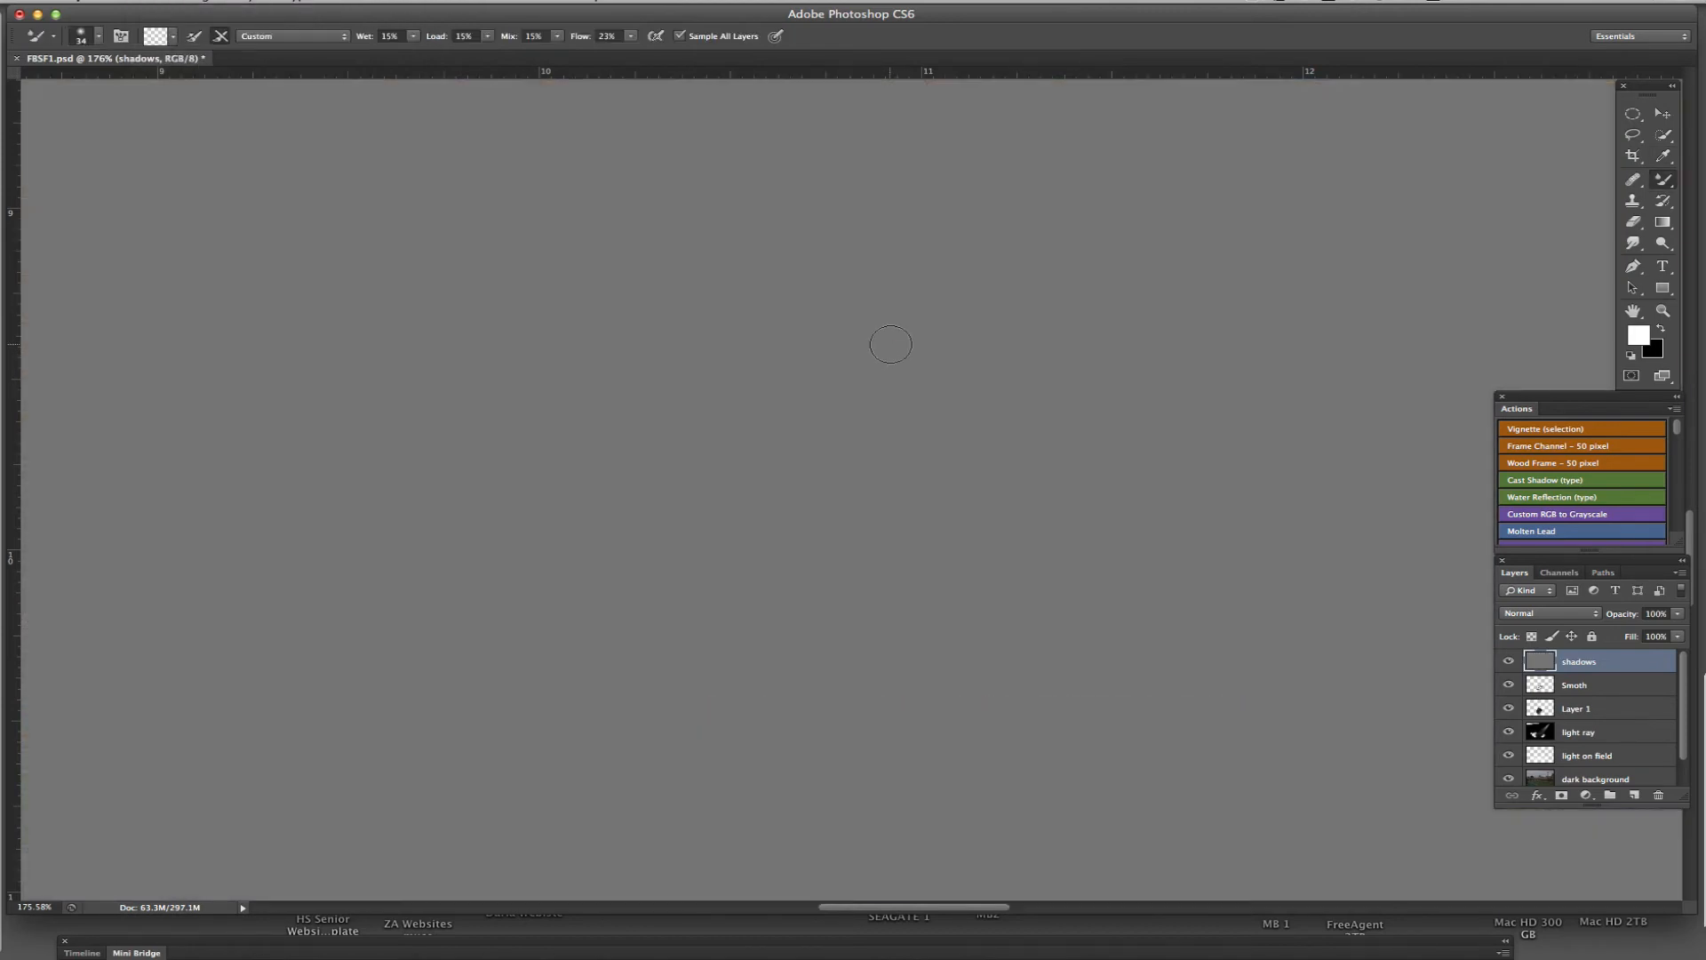
click(1559, 620)
click(1528, 769)
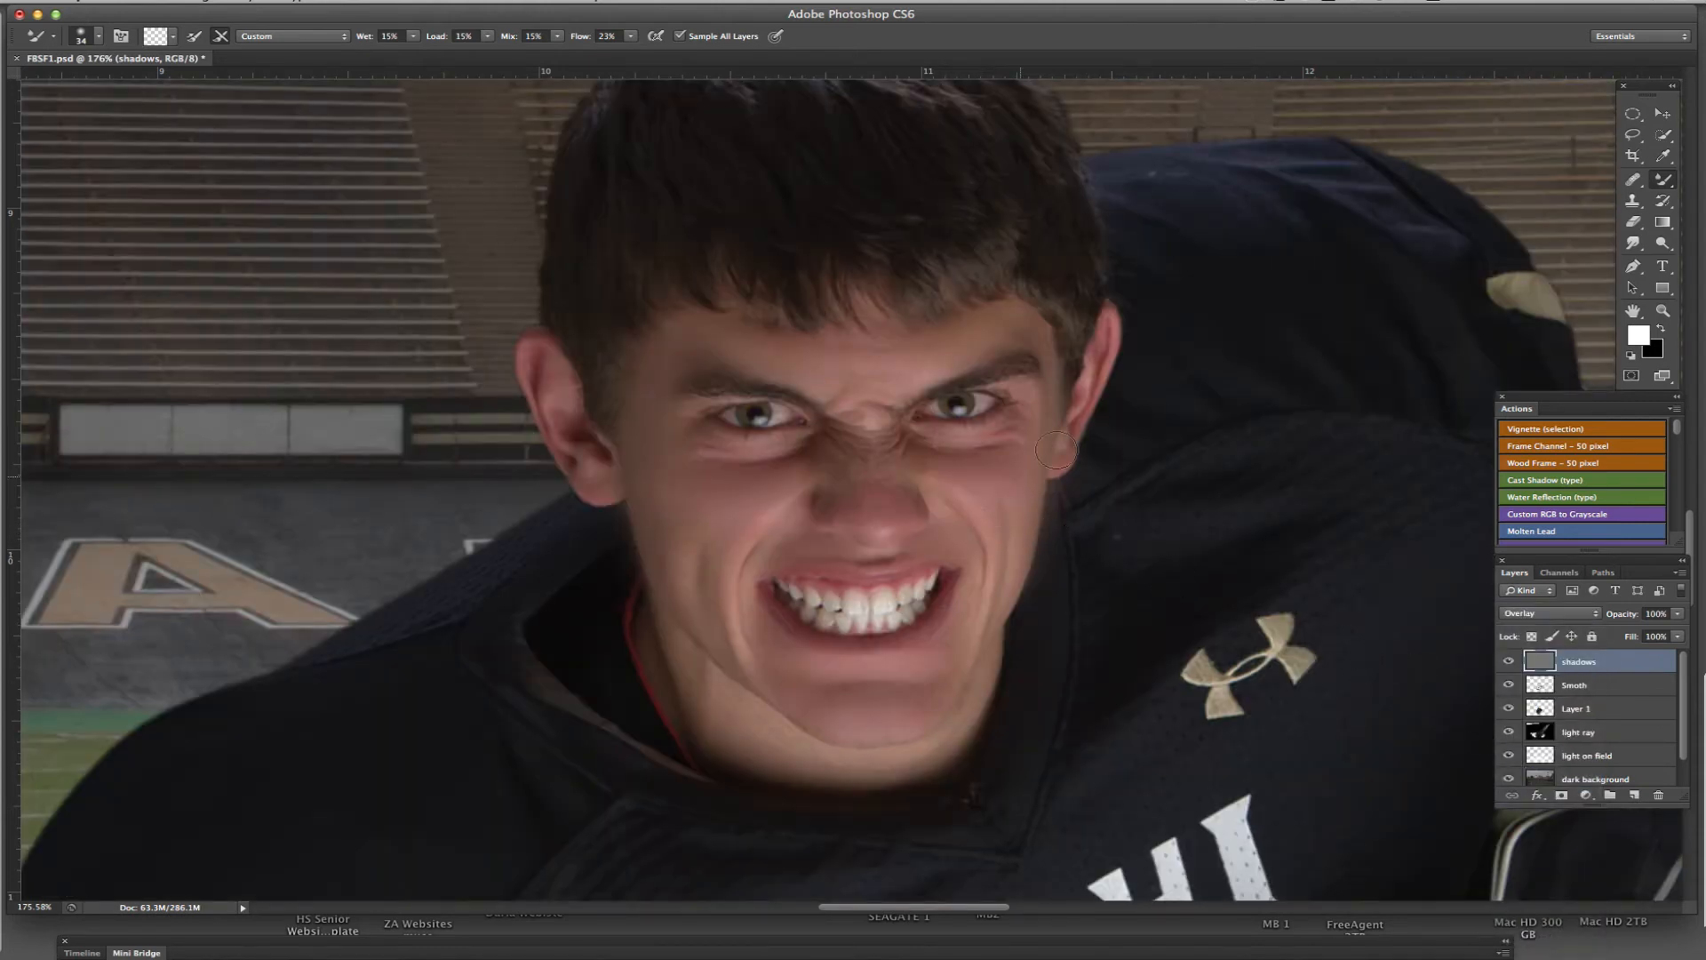
Step: Switch to the regular Brush tool and set it to 11% opacity with a 43 px soft tip
click(1667, 182)
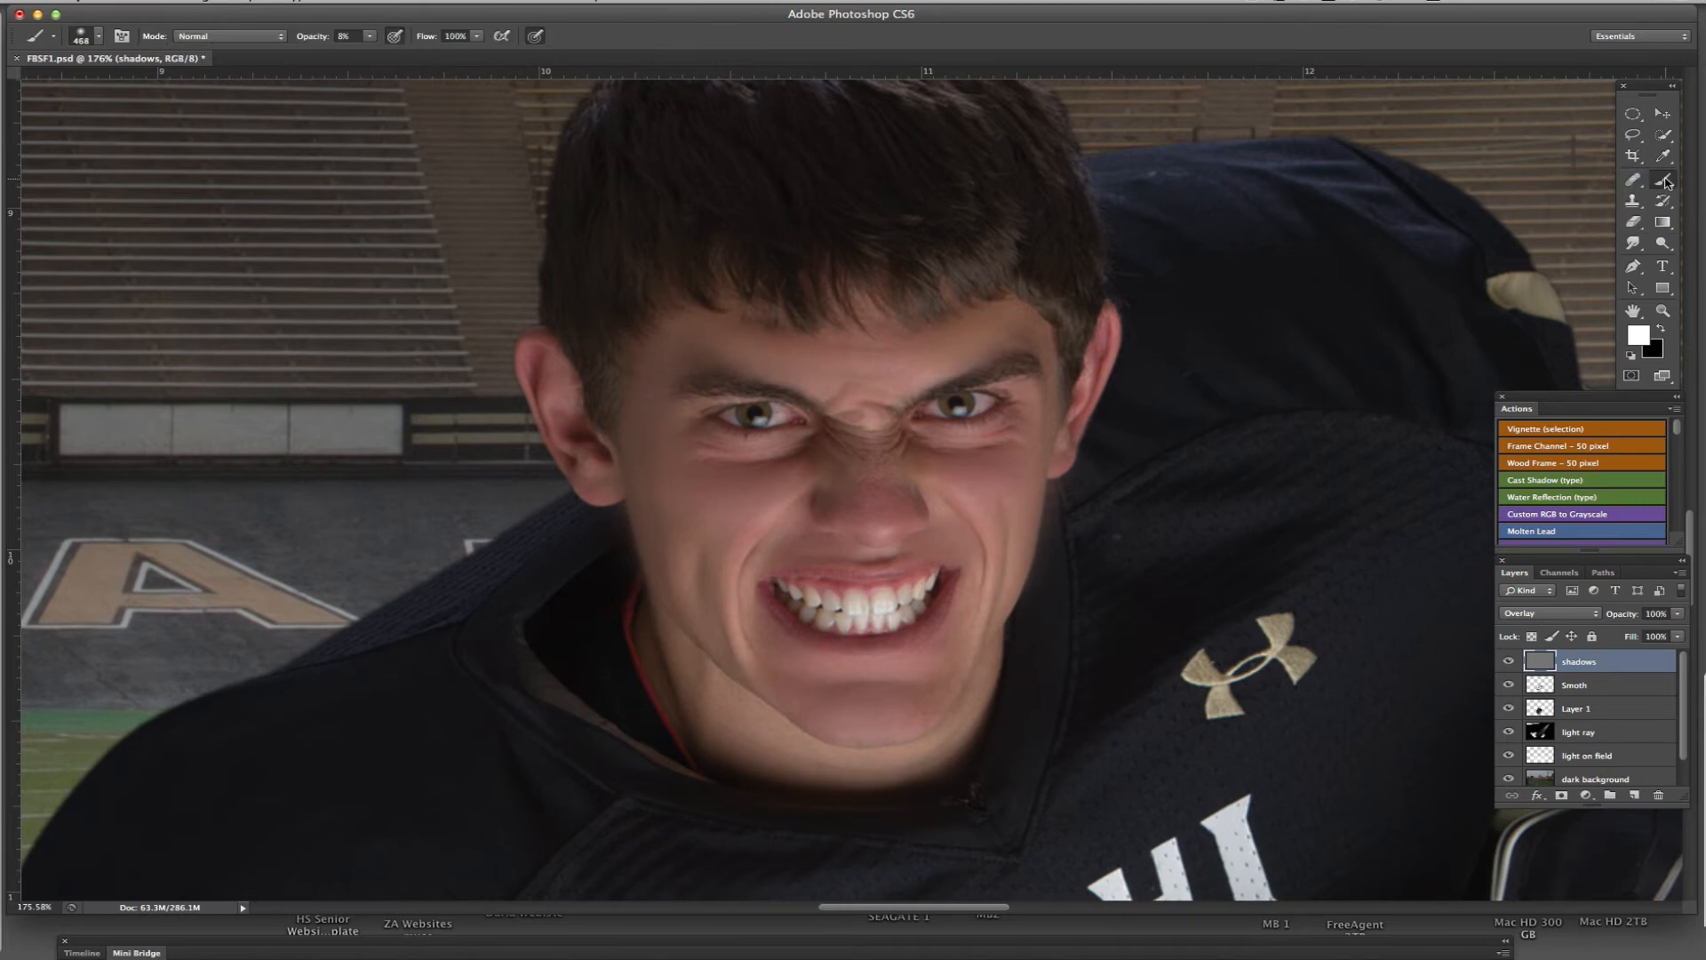
click(1667, 183)
click(1588, 177)
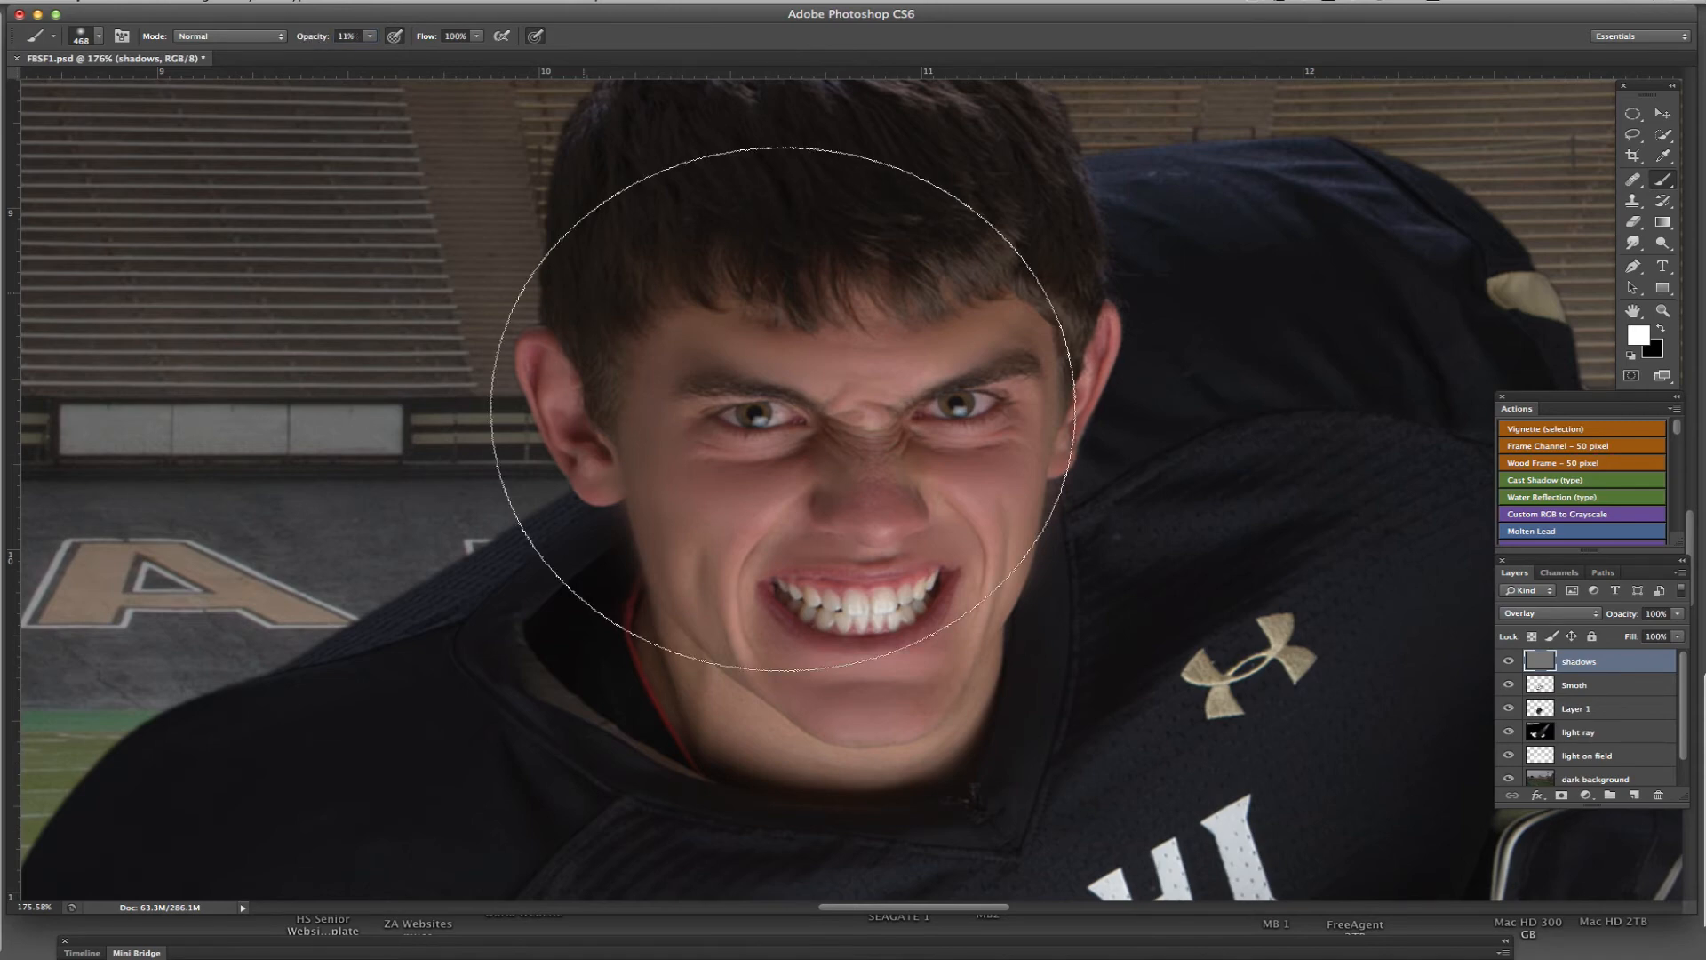
right_click(986, 467)
drag(1020, 486, 1031, 485)
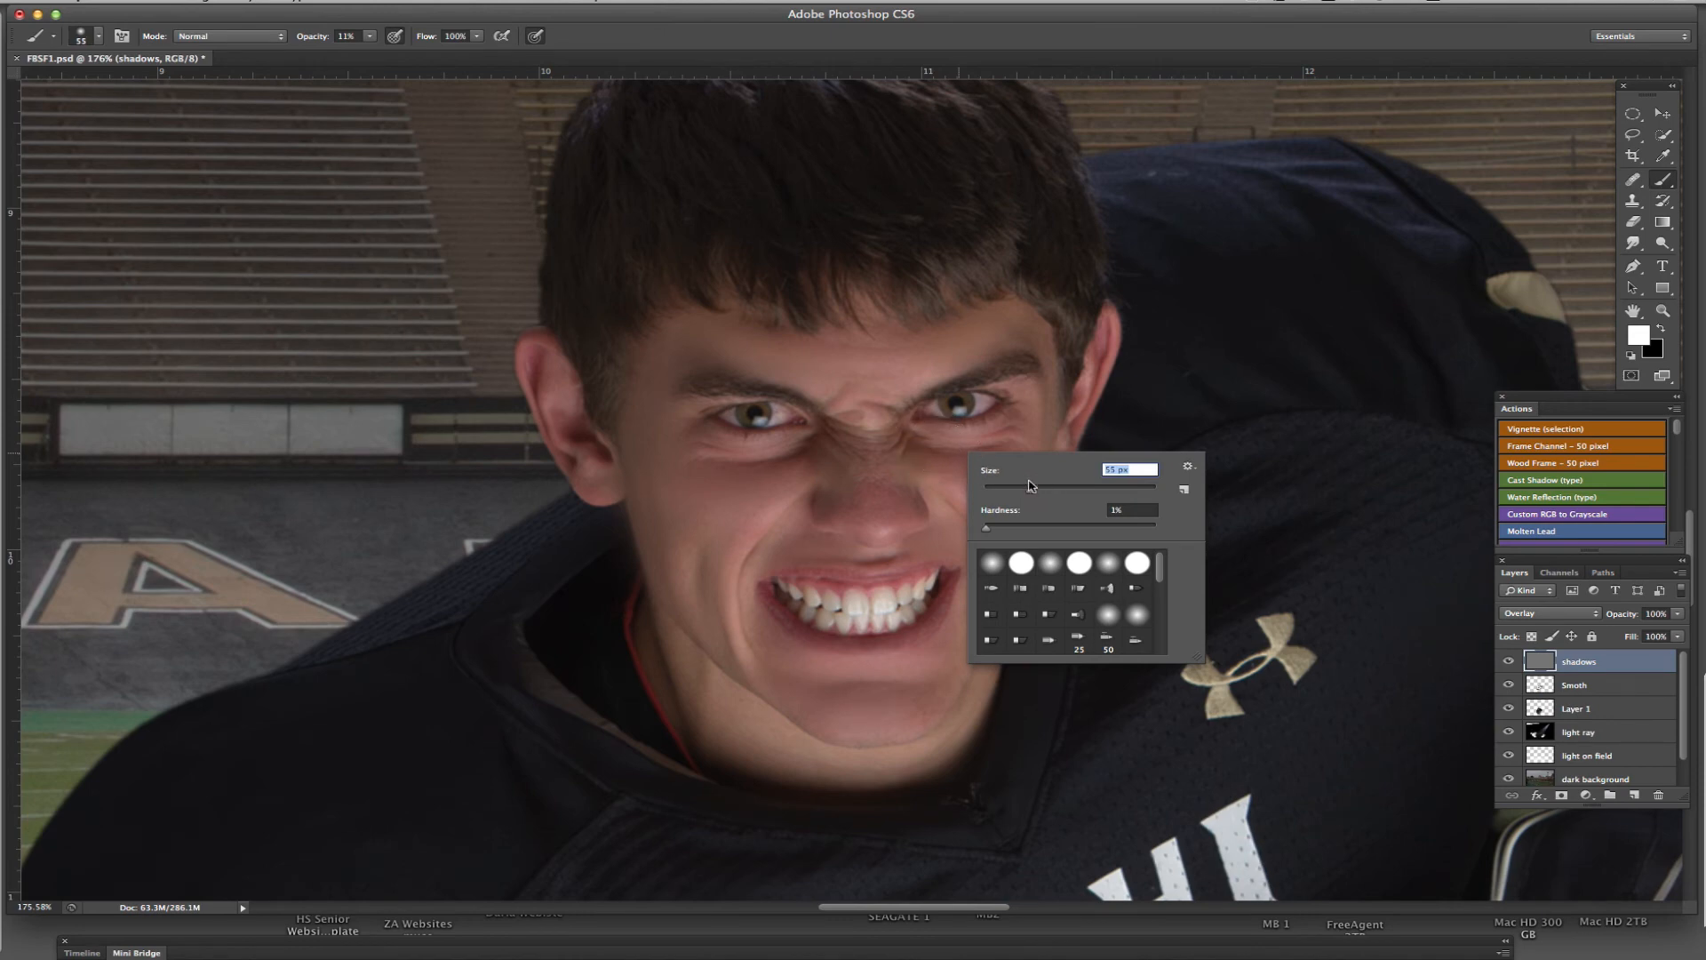
click(929, 458)
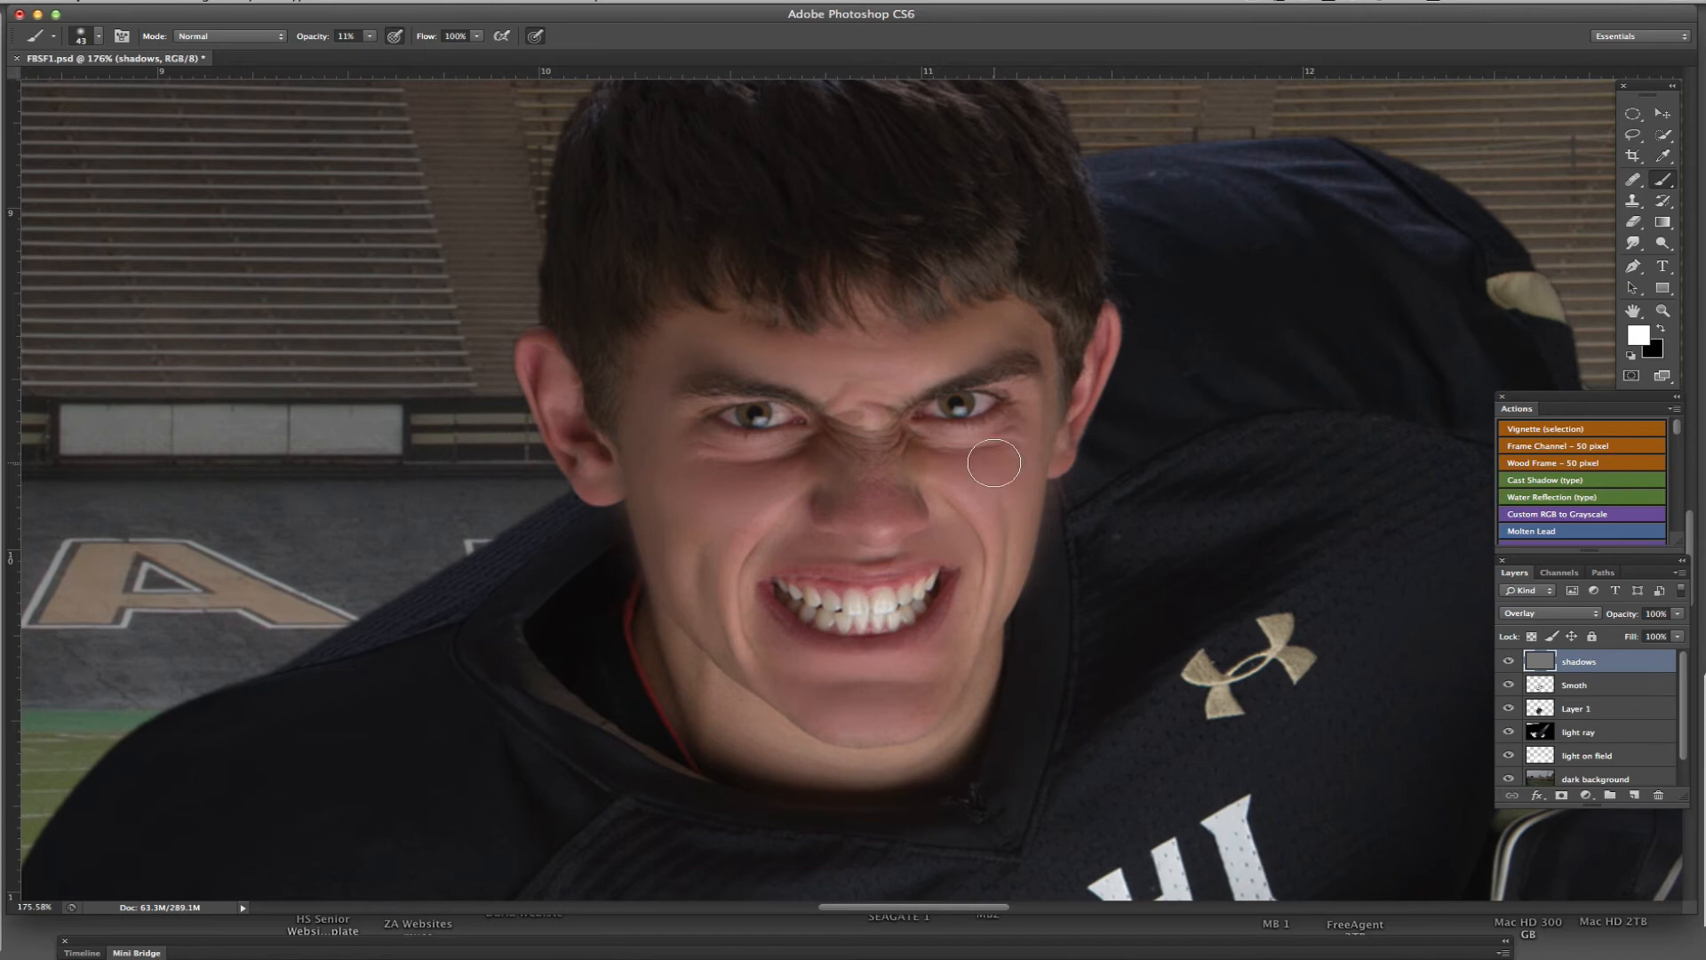
Step: Make black the foreground colour and brush shadows onto the cheeks beneath the player's eyes
key(z)
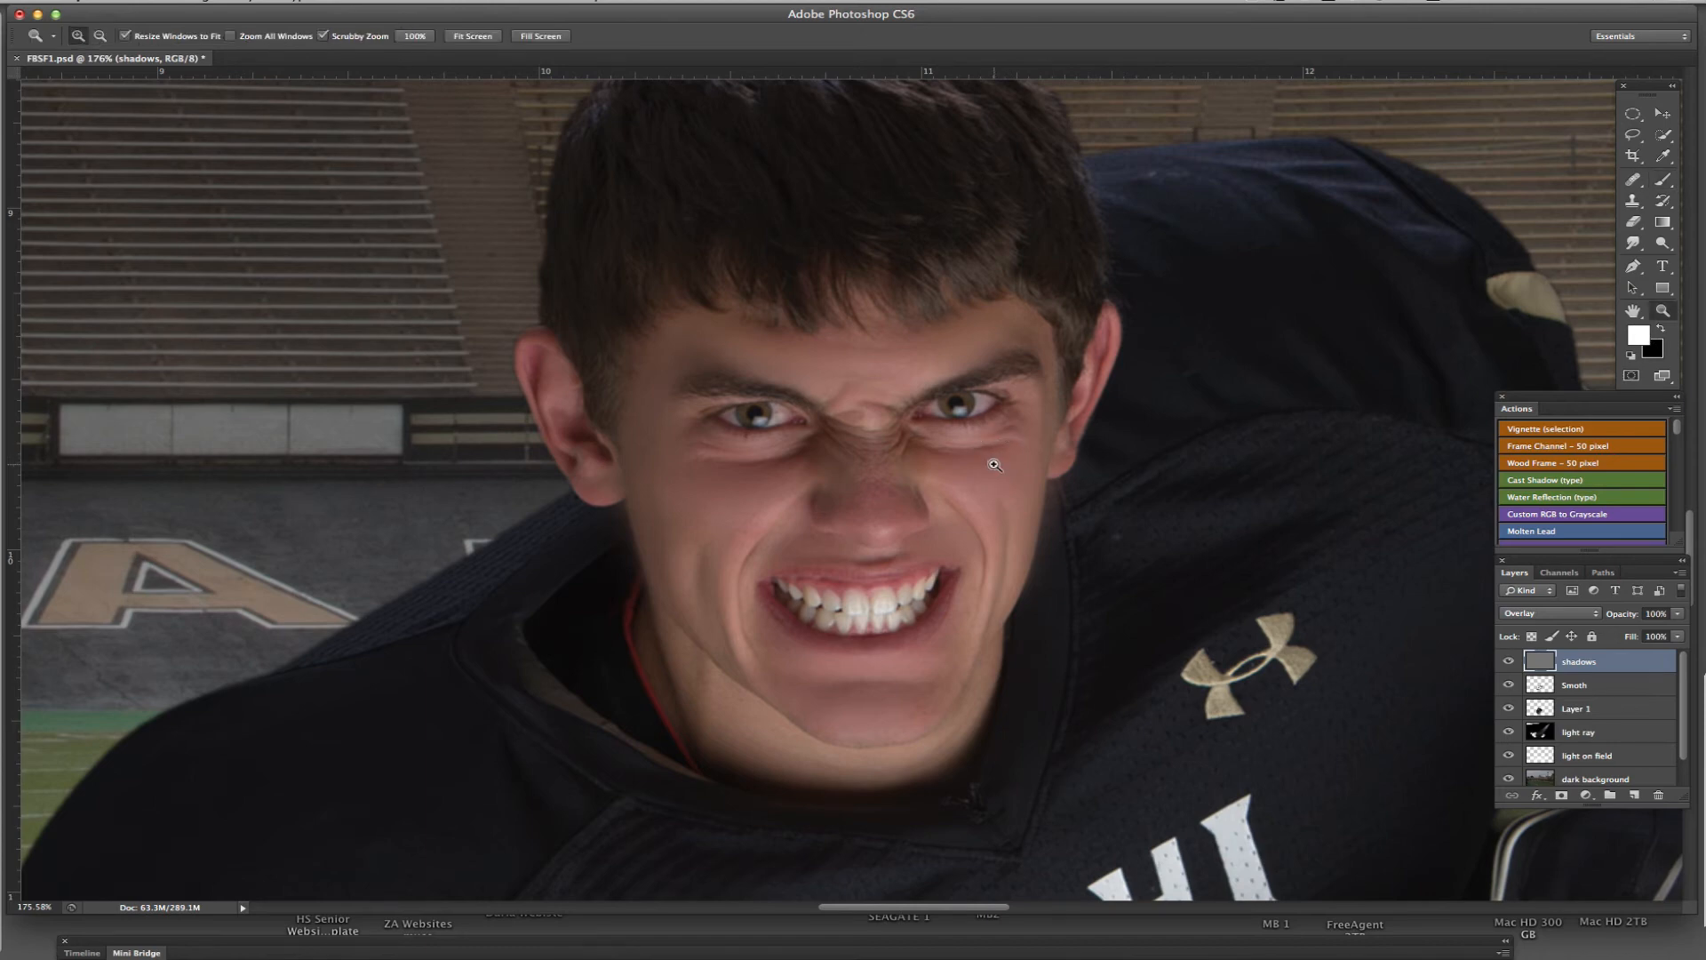
key(b)
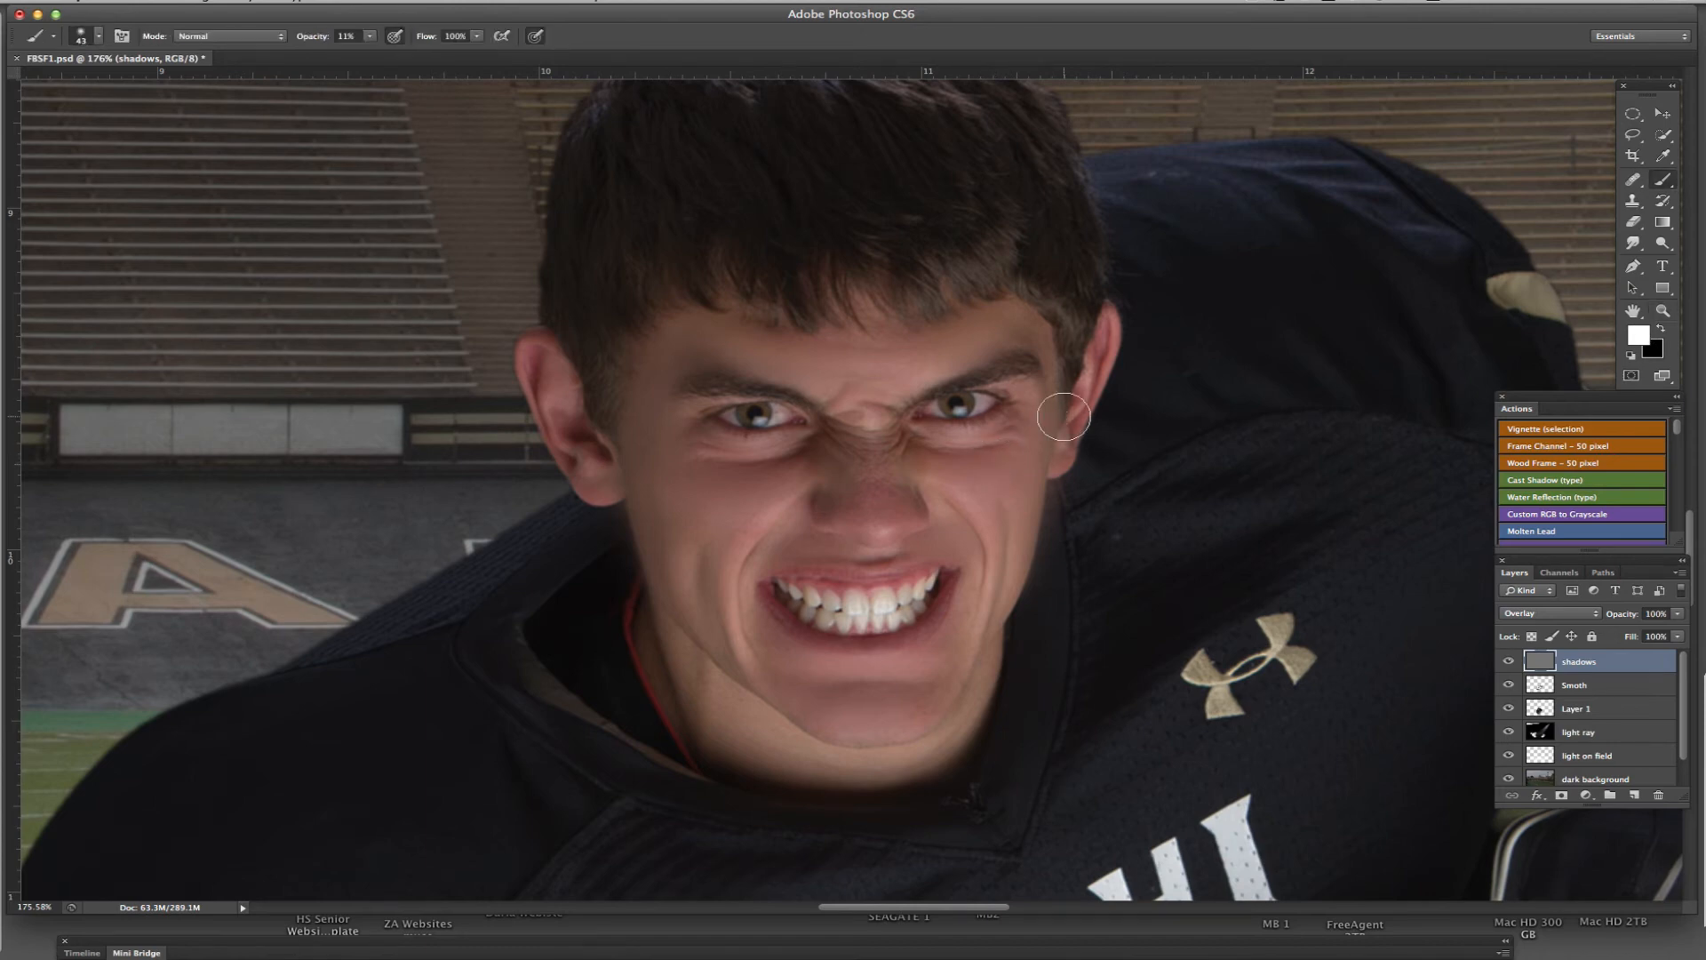
key(x)
drag(996, 452, 941, 467)
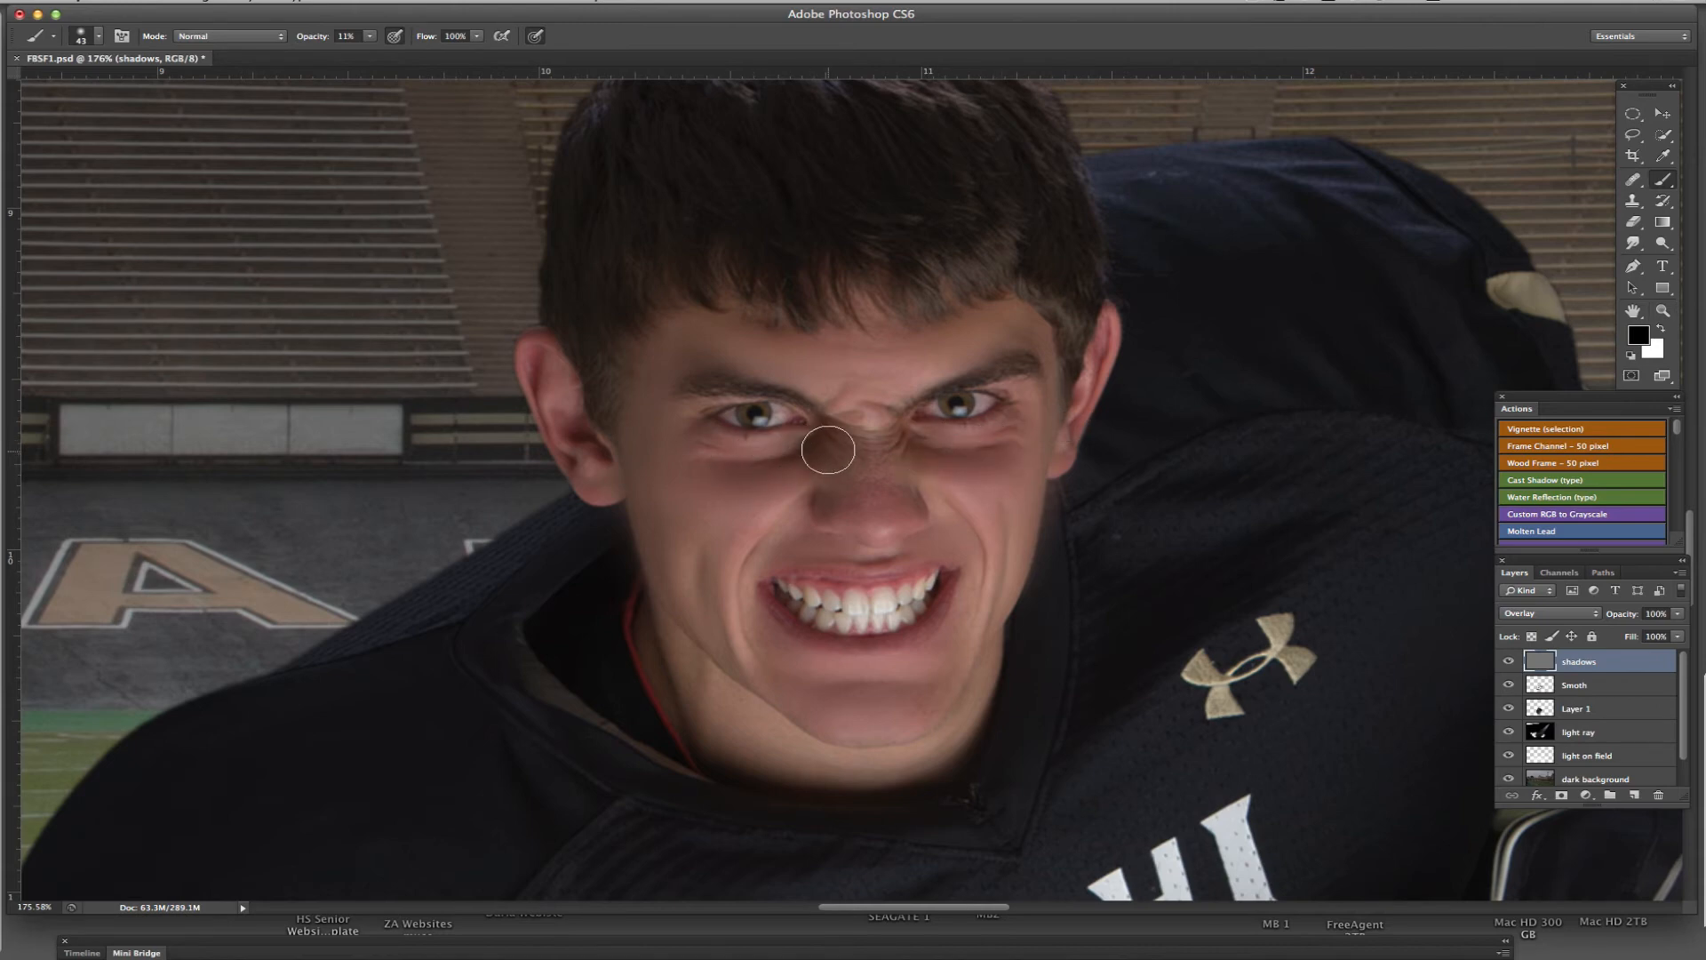
Step: Reduce the brush to 16 px and darken the frown crease between the brows and the skin folds under both eyes
scroll(818, 445, up, 5)
right_click(943, 370)
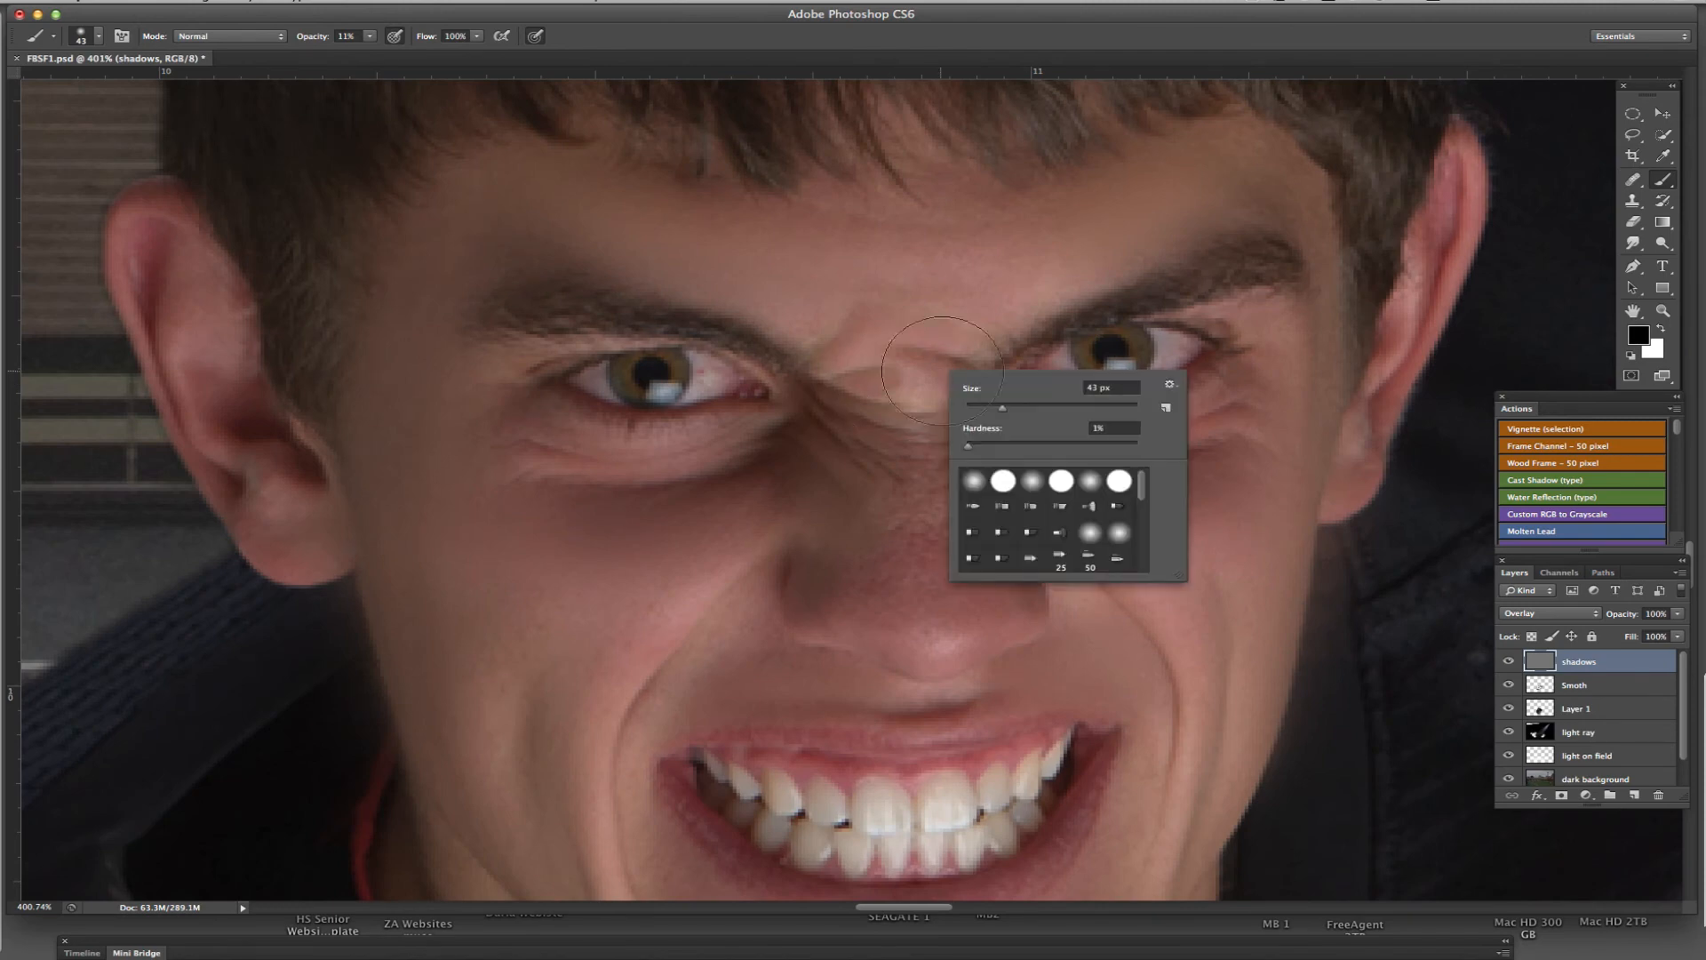
click(977, 401)
click(915, 360)
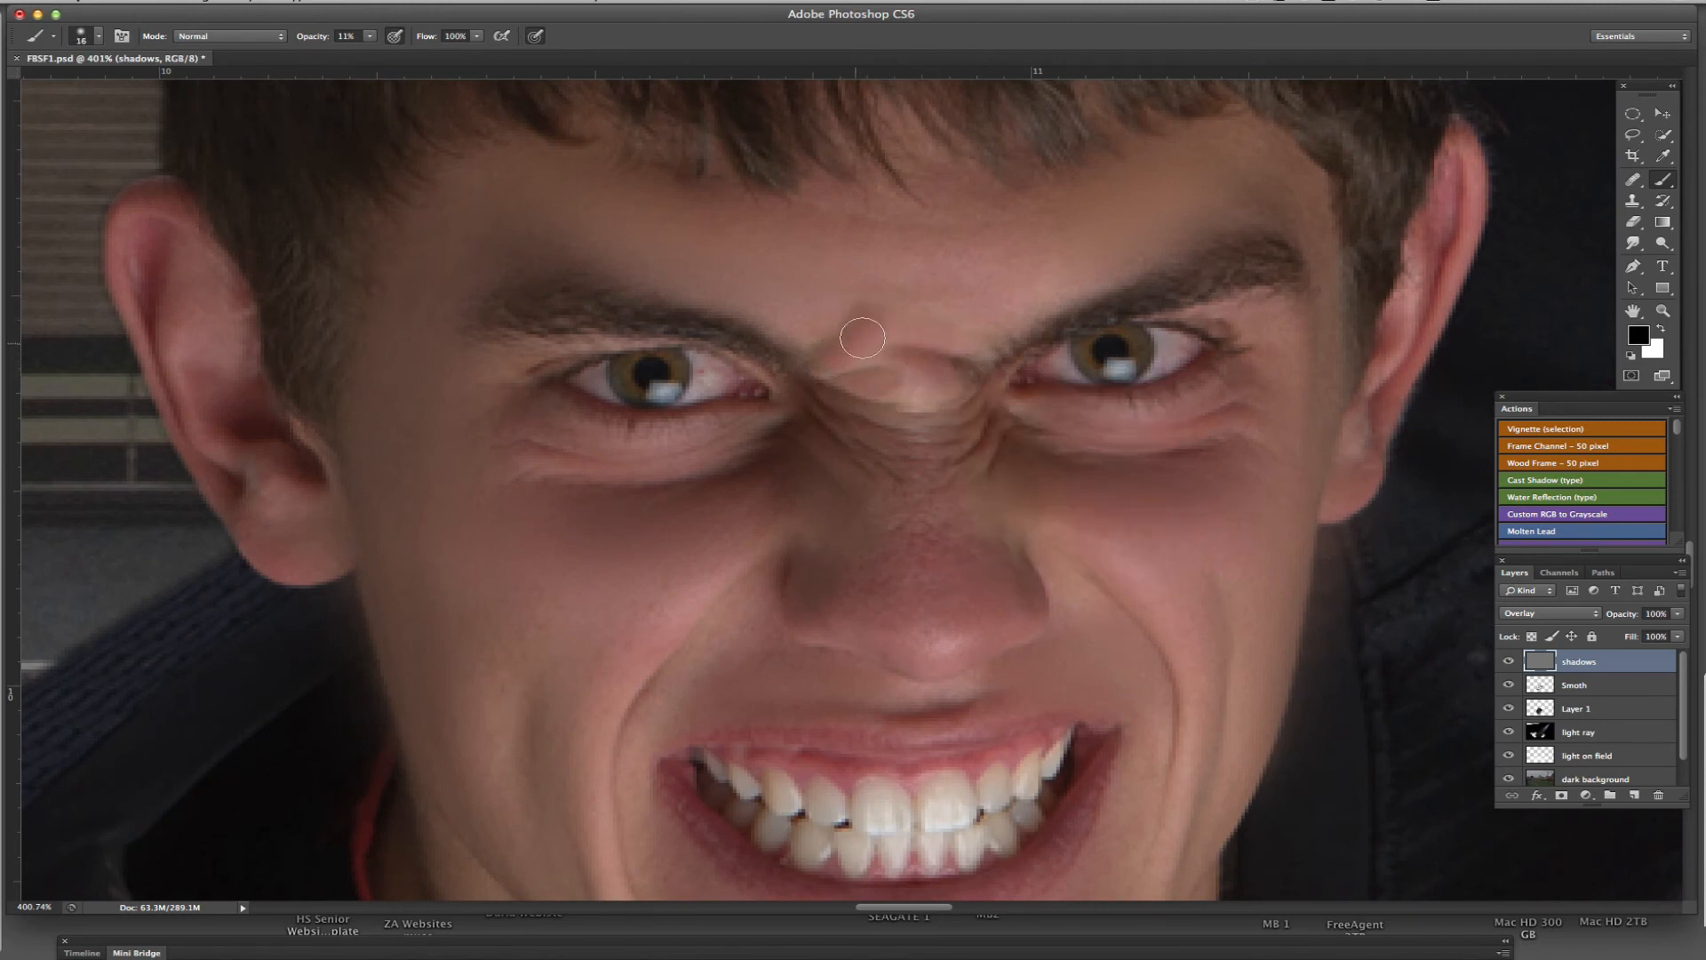
mouse_move(868, 305)
mouse_down()
mouse_move(831, 354)
mouse_move(874, 375)
mouse_move(855, 378)
mouse_move(916, 379)
mouse_up()
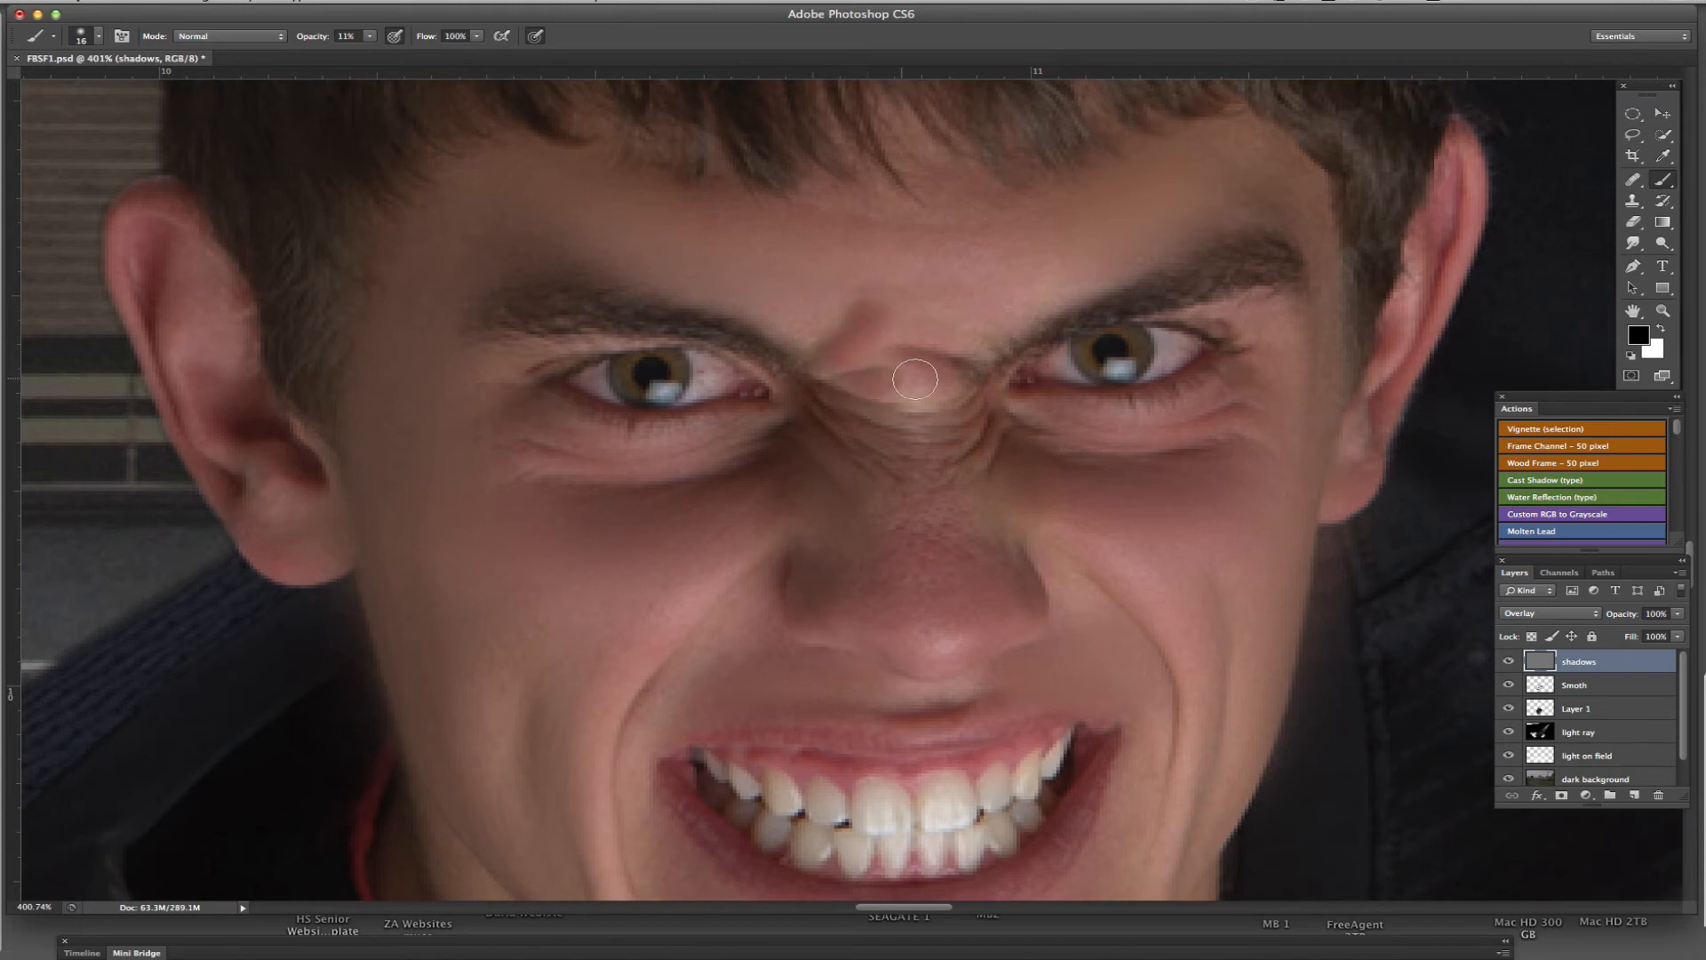
mouse_move(1027, 447)
mouse_down()
mouse_move(1256, 445)
mouse_move(1157, 450)
mouse_move(1259, 422)
mouse_move(1268, 384)
mouse_up()
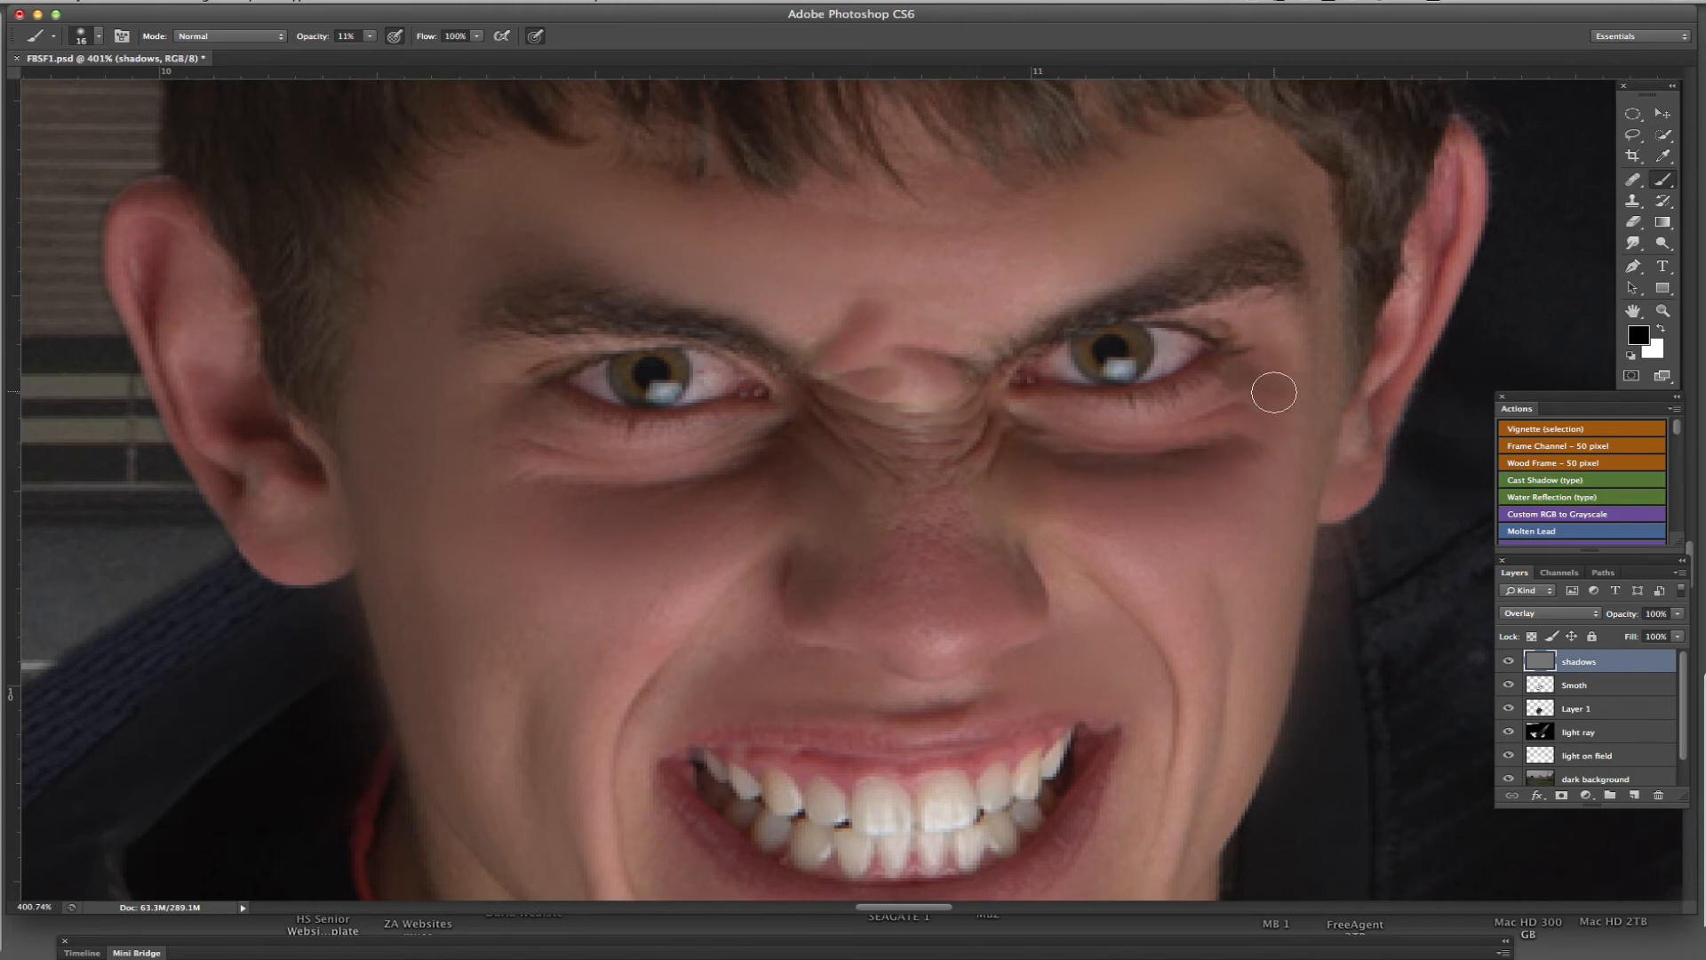
mouse_move(509, 373)
mouse_down()
mouse_move(503, 420)
mouse_move(591, 422)
mouse_move(454, 408)
mouse_move(585, 464)
mouse_move(744, 469)
mouse_move(732, 492)
mouse_move(508, 499)
mouse_move(653, 523)
mouse_move(492, 518)
mouse_move(655, 533)
mouse_up()
scroll(655, 534, right, 1)
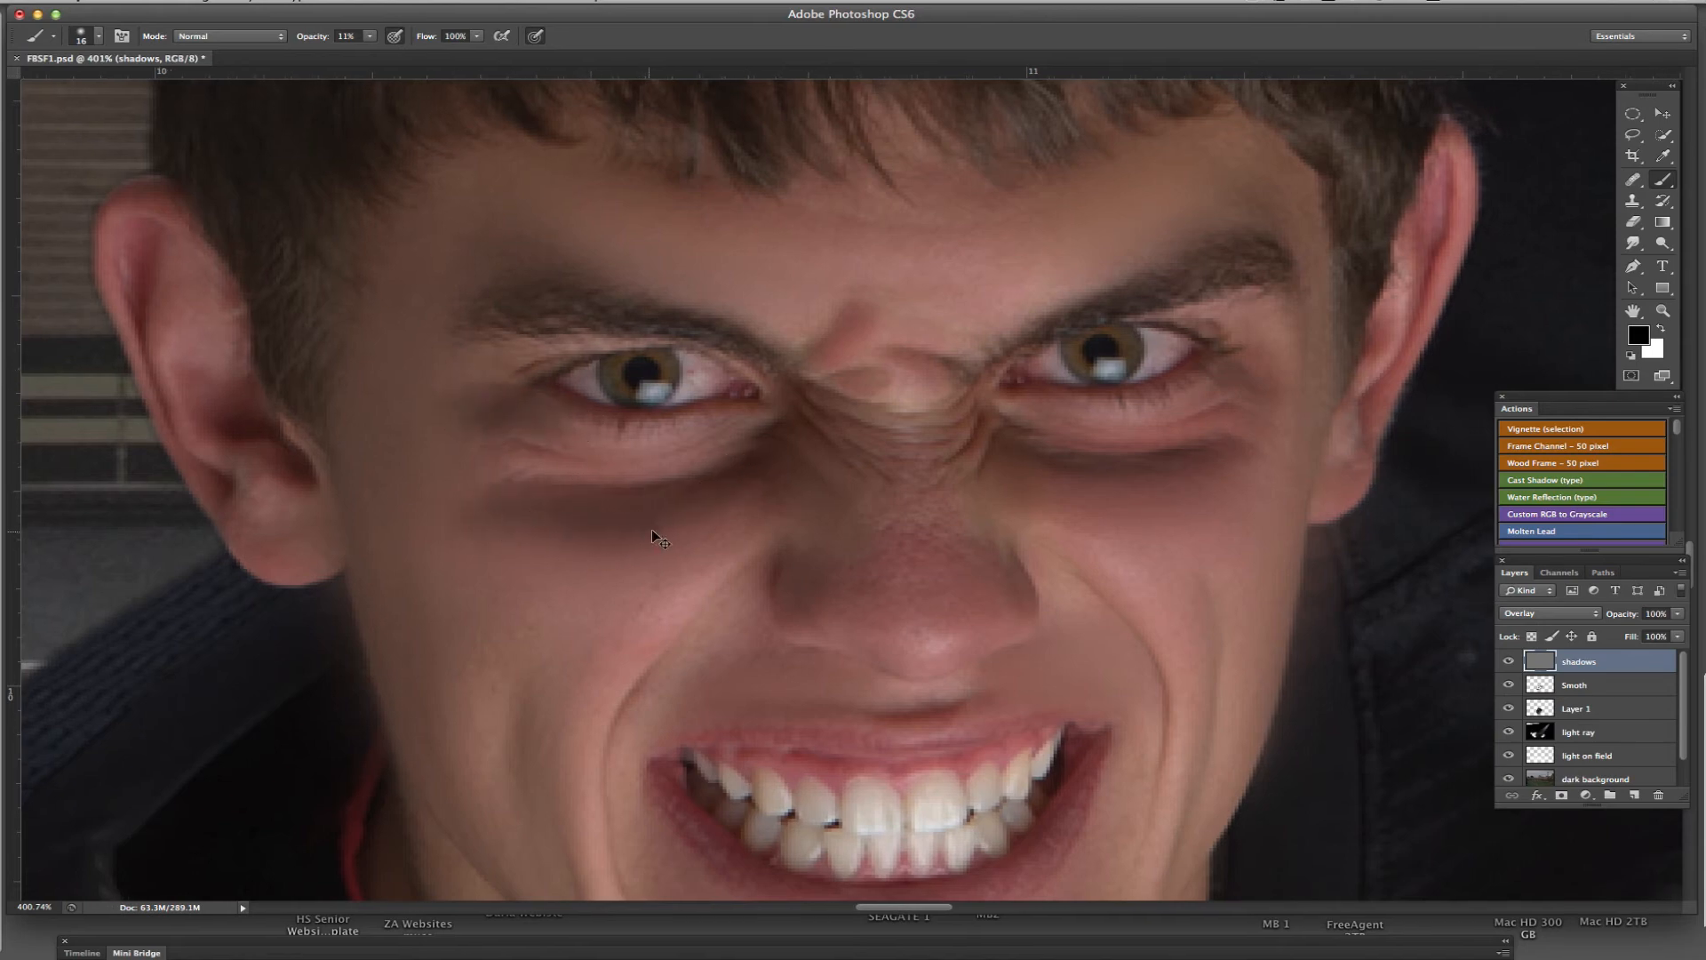
Step: Enlarge the brush to 28 px and darken the skin around the outer ends of both eyebrows
right_click(595, 243)
drag(685, 280, 655, 280)
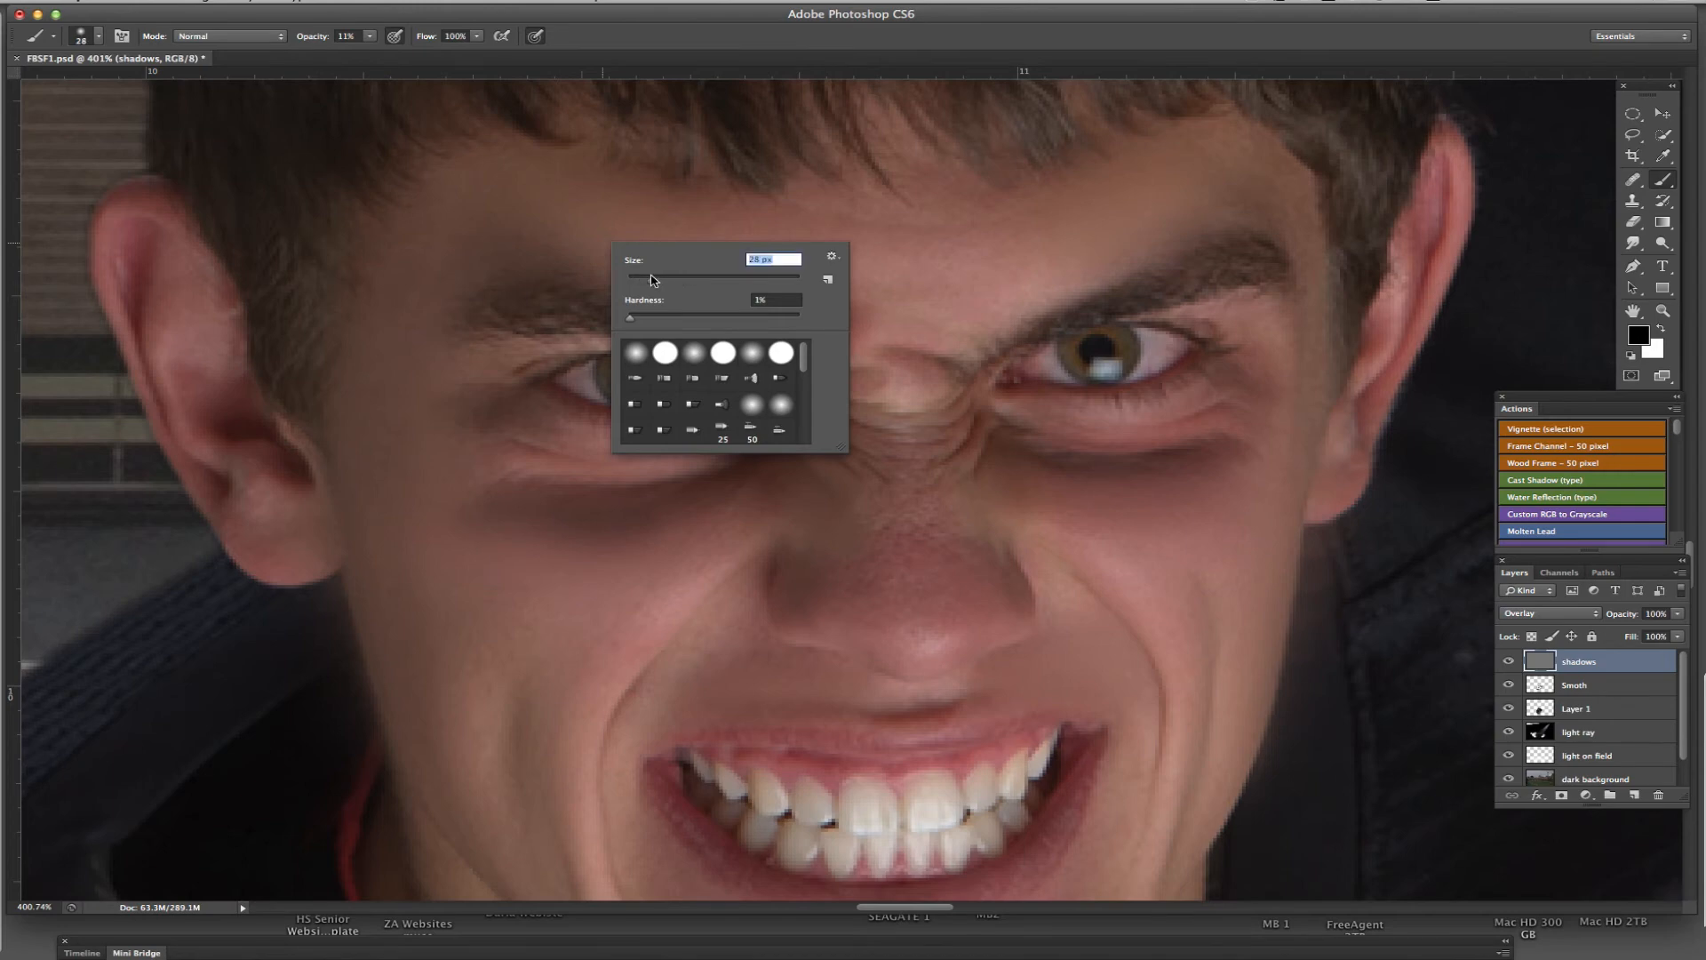
click(605, 283)
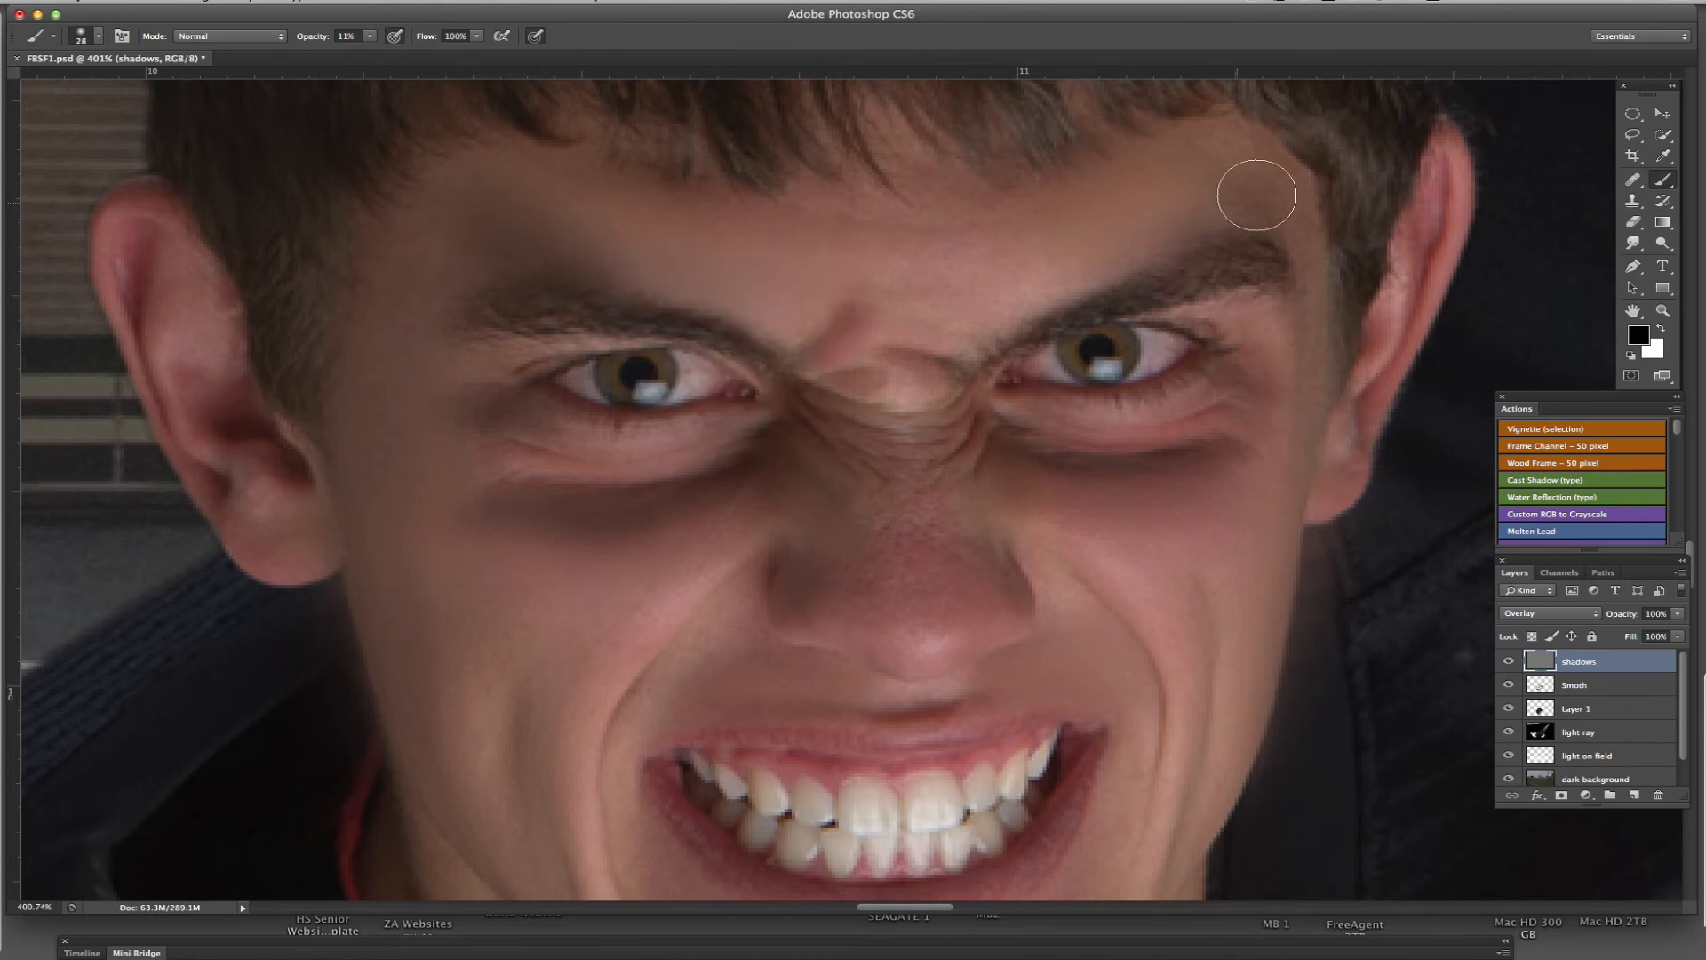
drag(1256, 190, 1308, 275)
scroll(1041, 528, down, 2)
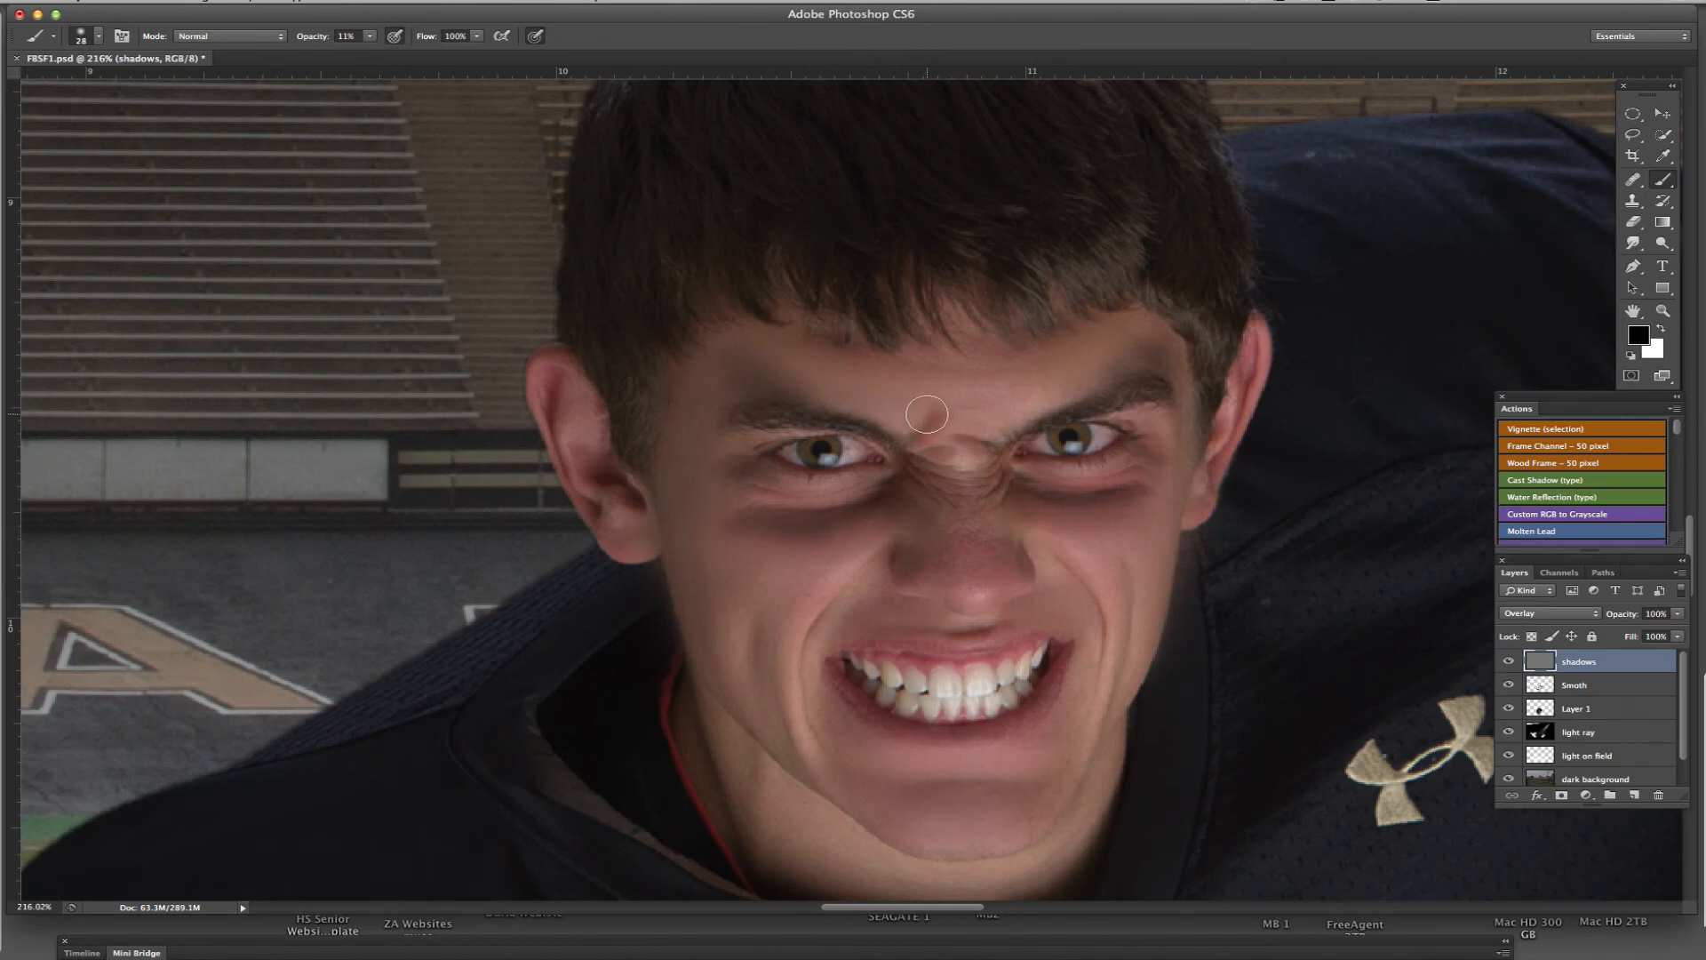
Step: Darken the sides of the nose, then lower the brush opacity to 5% and shade the cheeks and chin
scroll(1055, 512, down, 5)
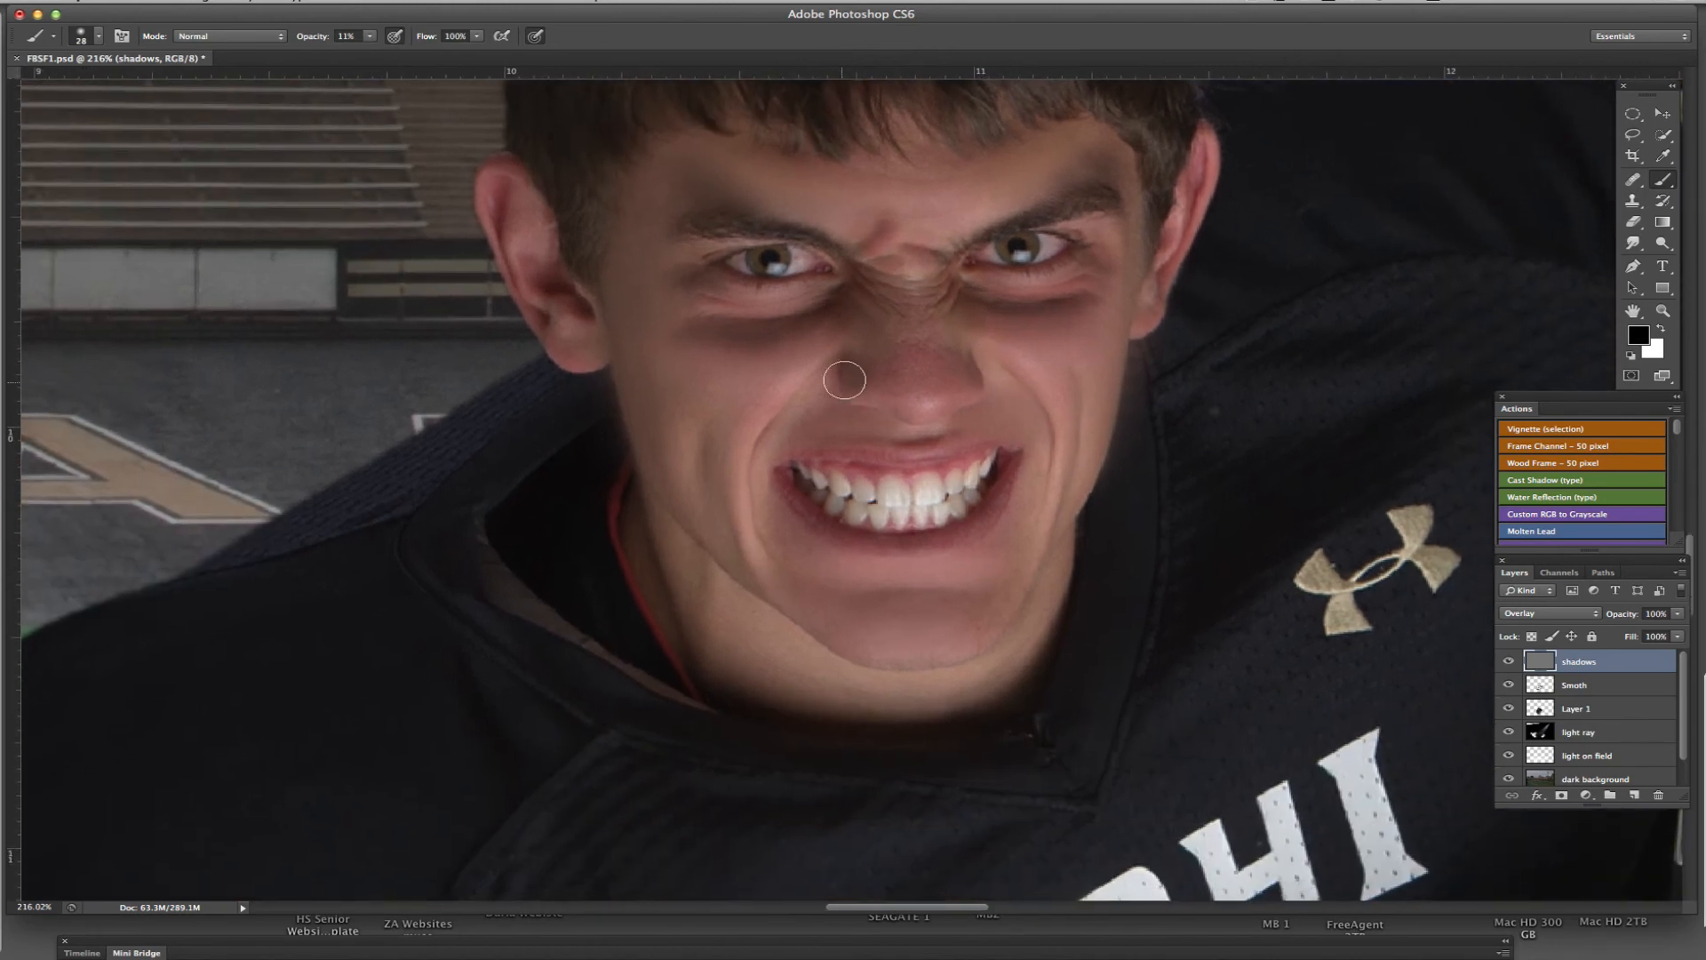
mouse_move(844, 380)
mouse_down()
mouse_move(950, 361)
mouse_move(987, 391)
mouse_move(960, 313)
mouse_up()
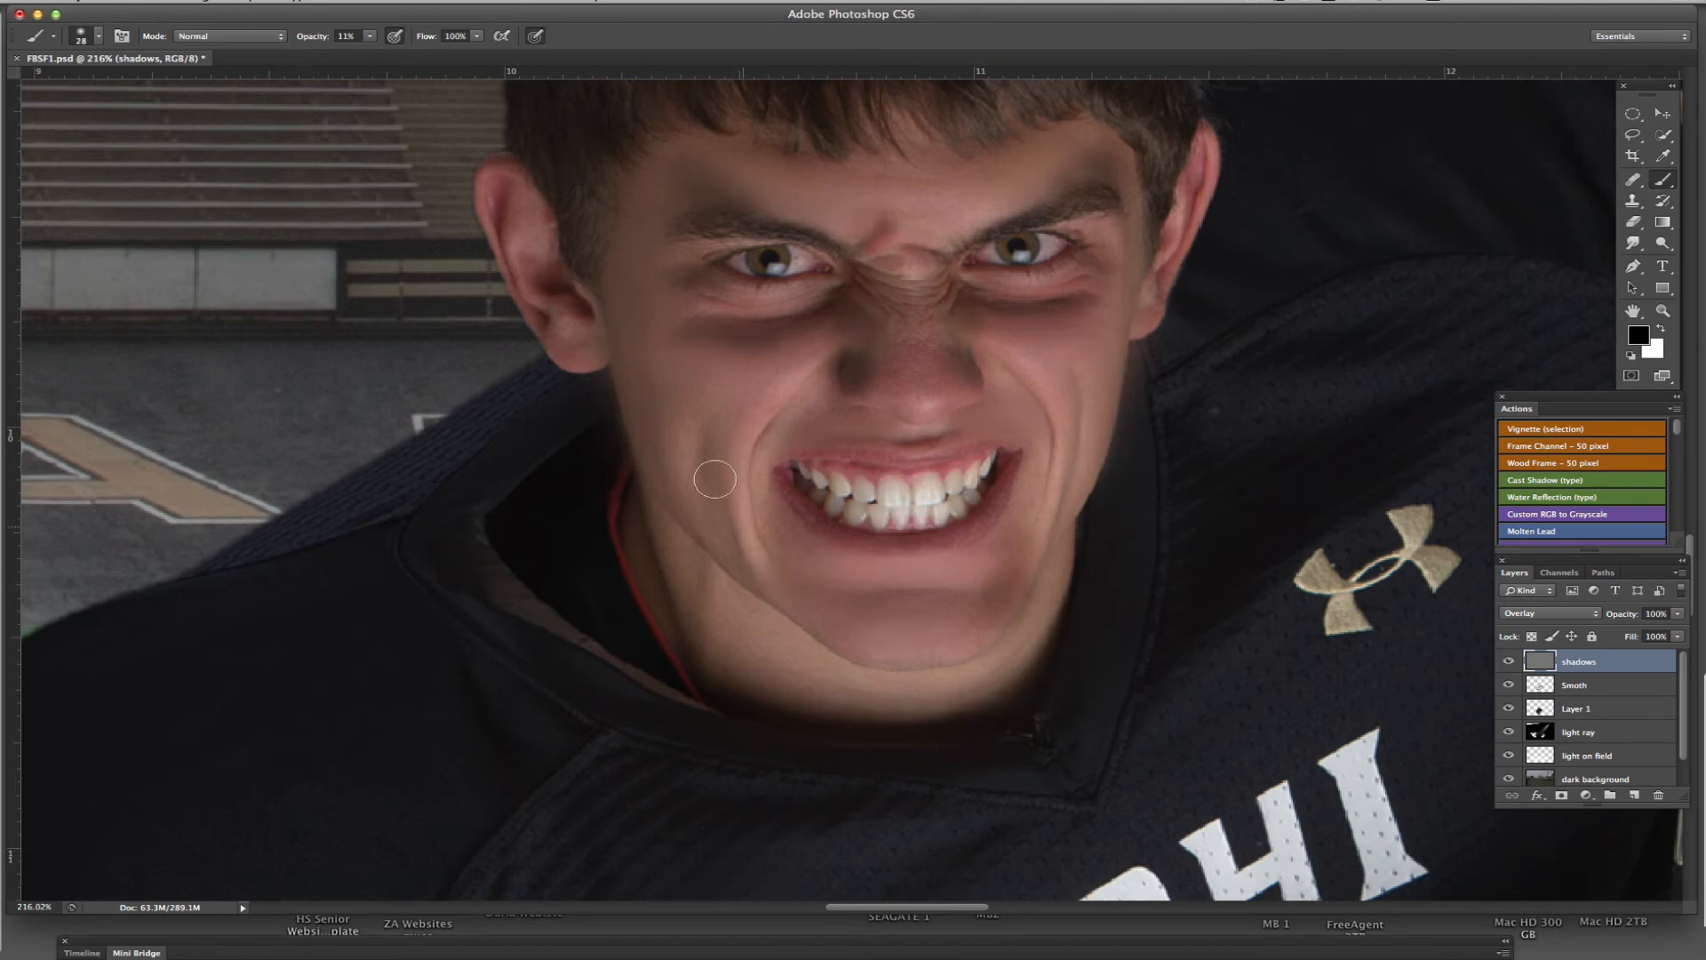
drag(310, 40, 314, 40)
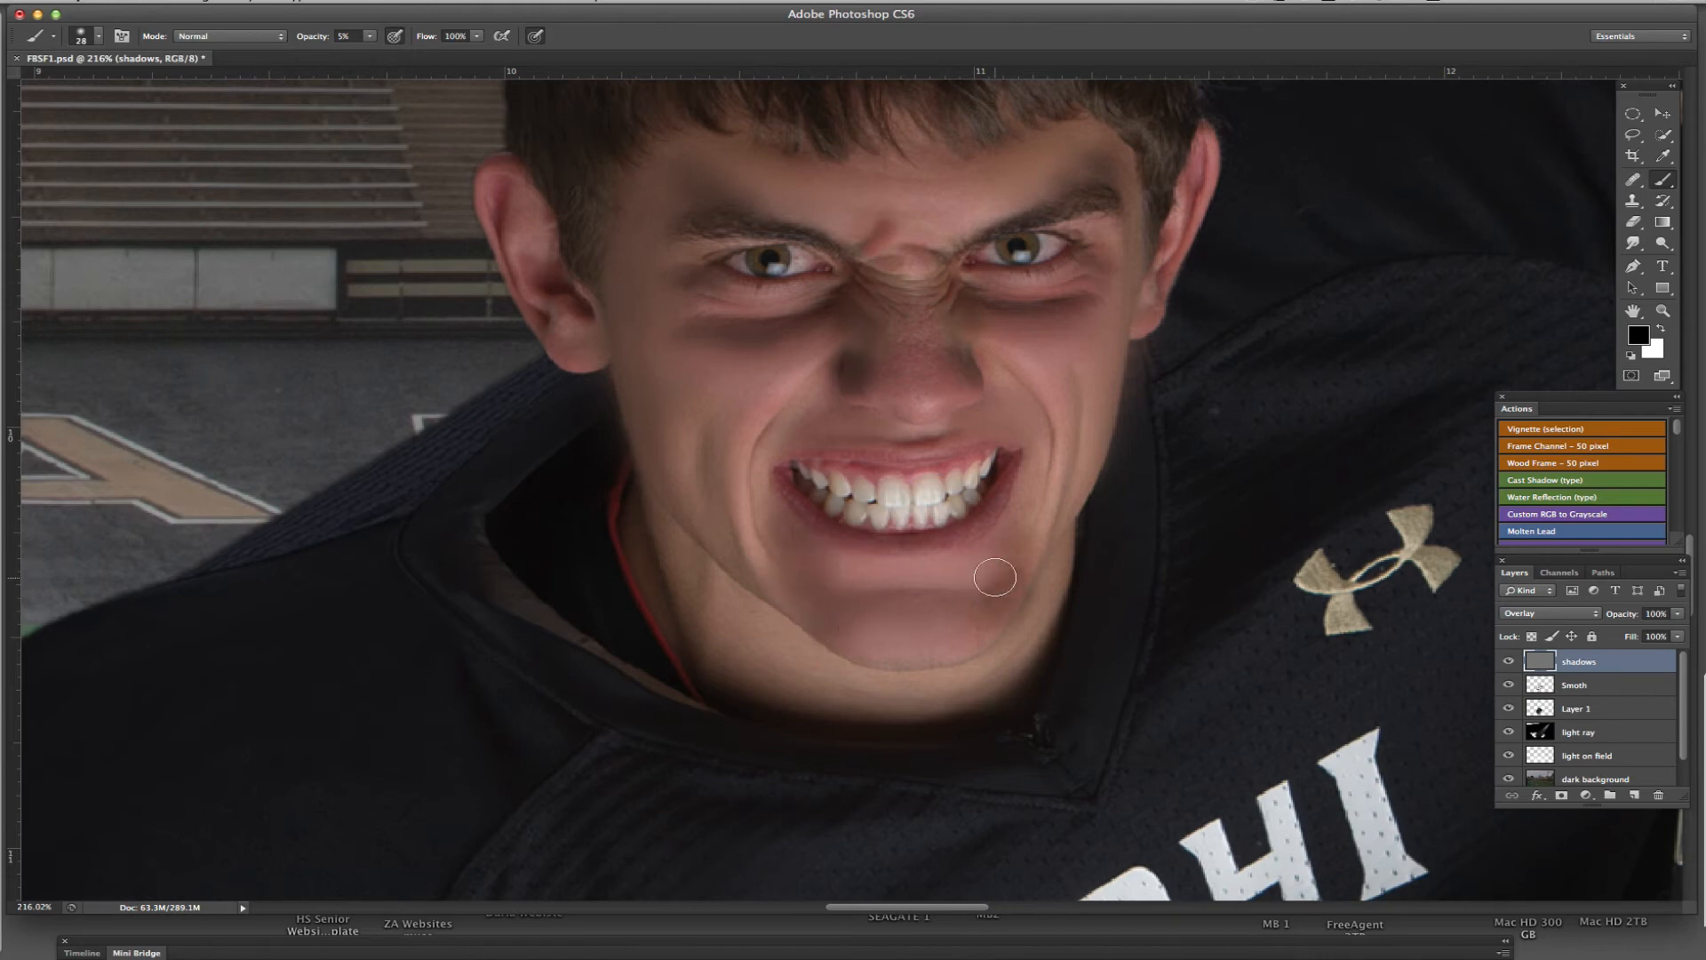
key(super+0)
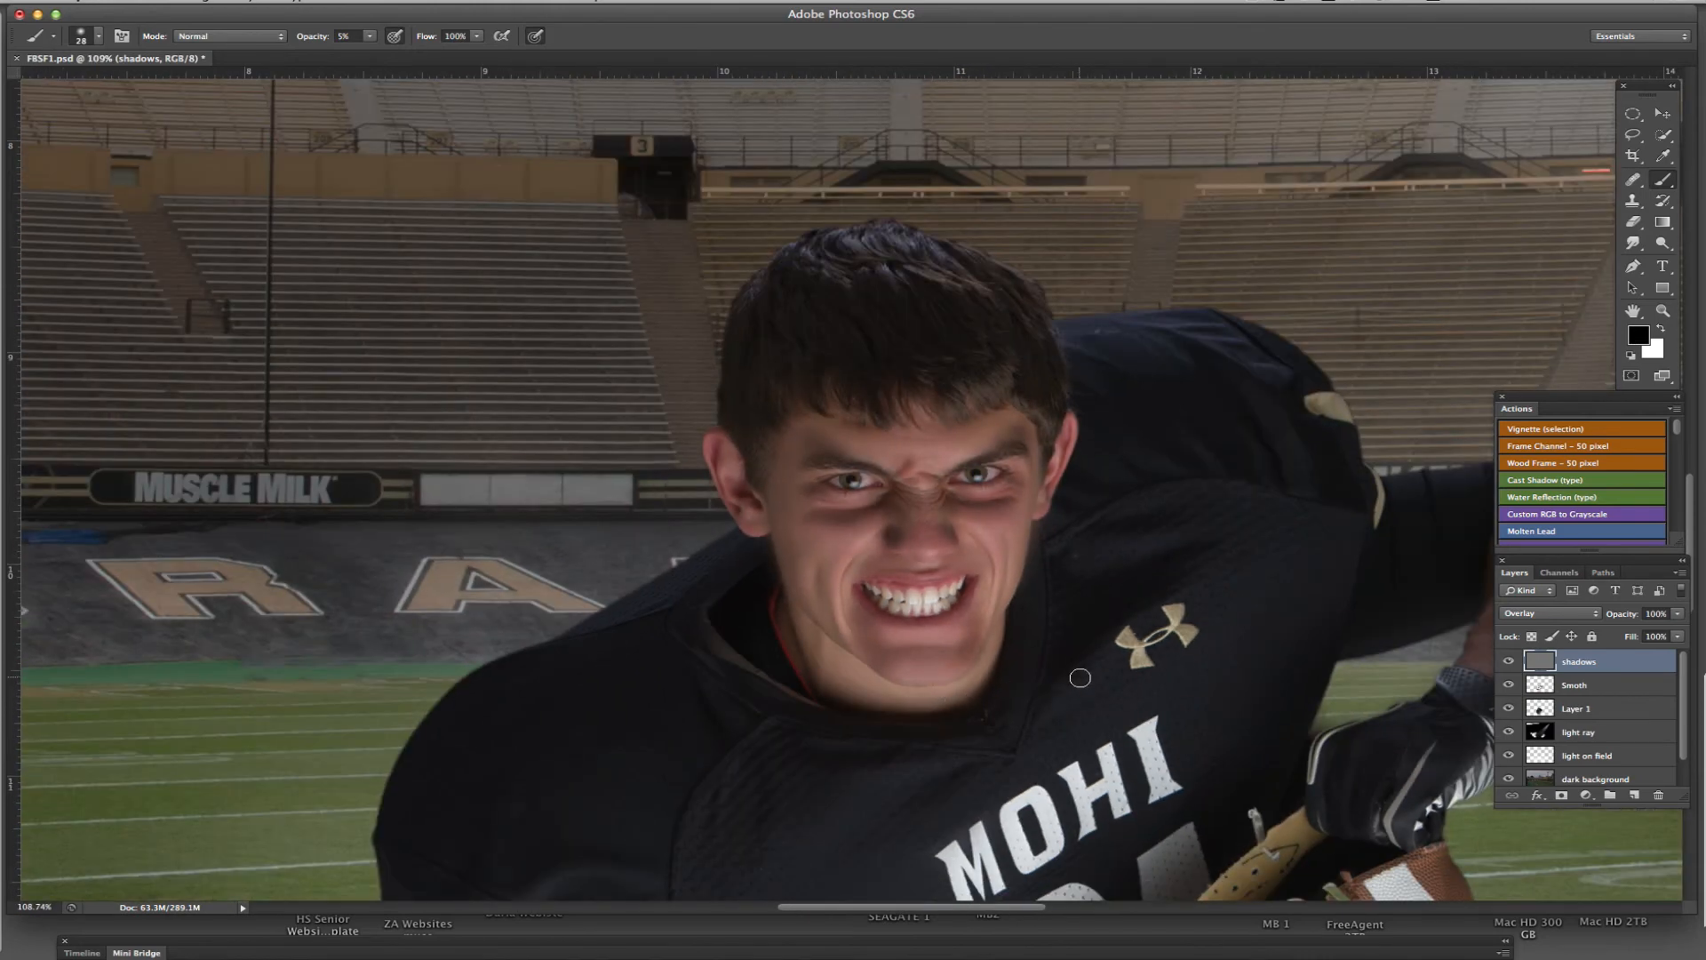
Step: Enlarge the brush to 47 px and deepen the shadows on the jersey and the raised arm's black sleeve
scroll(941, 697, up, 3)
right_click(882, 312)
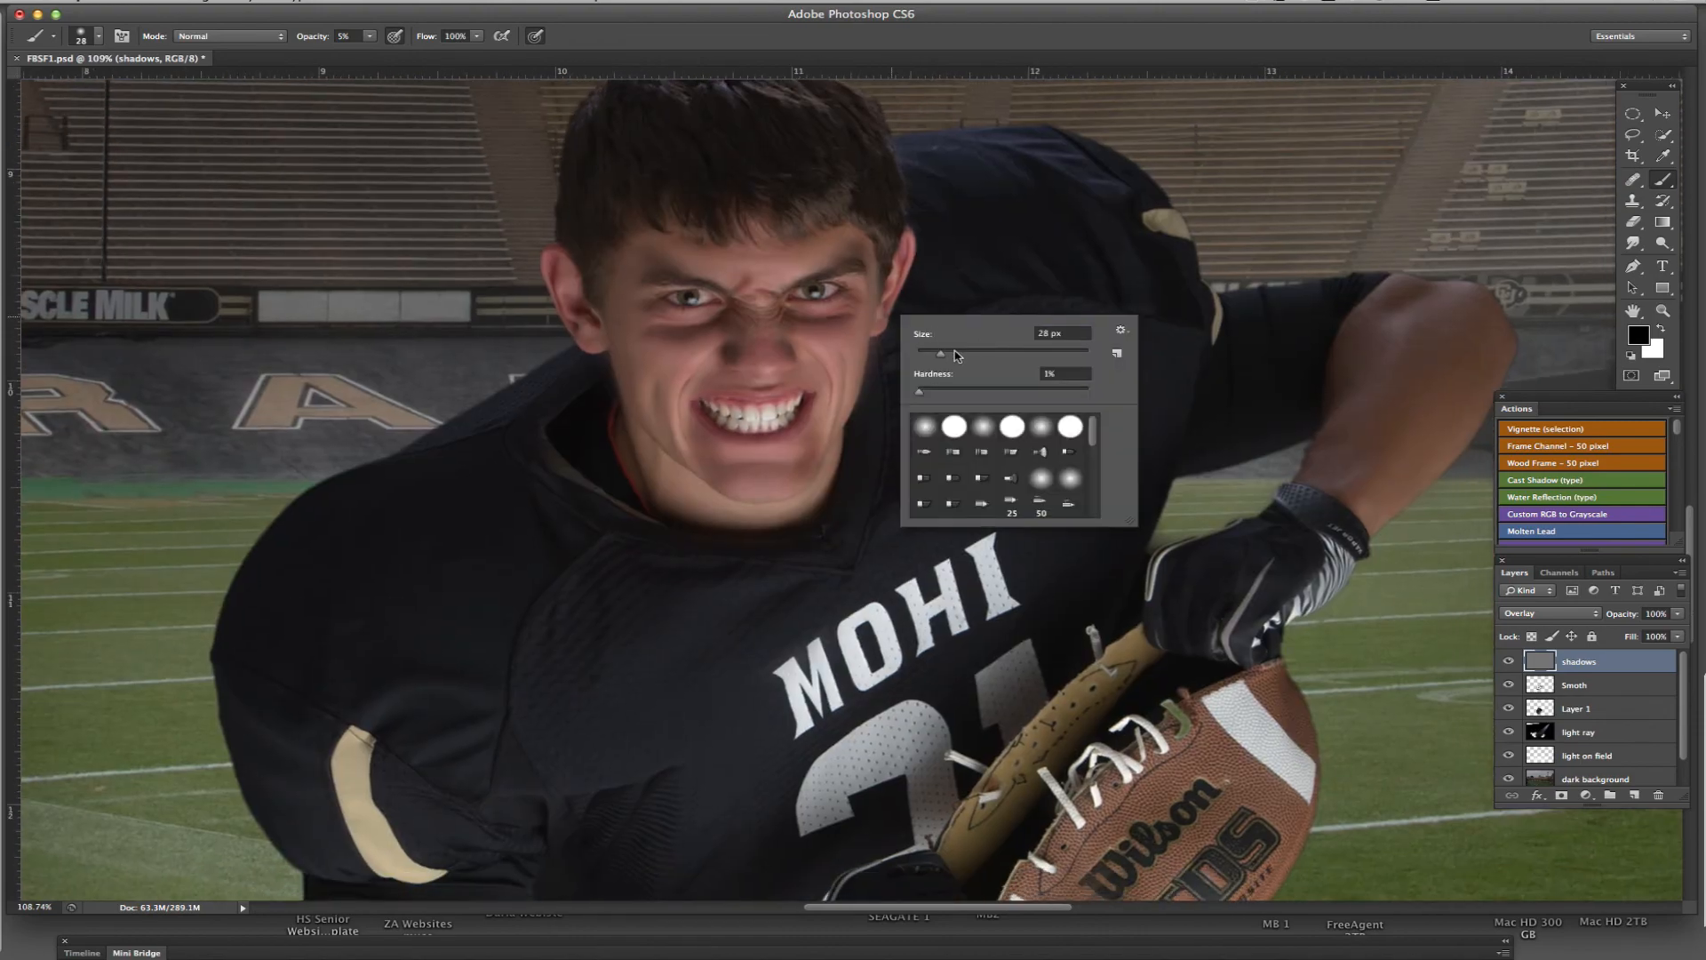
drag(956, 355, 957, 353)
click(801, 320)
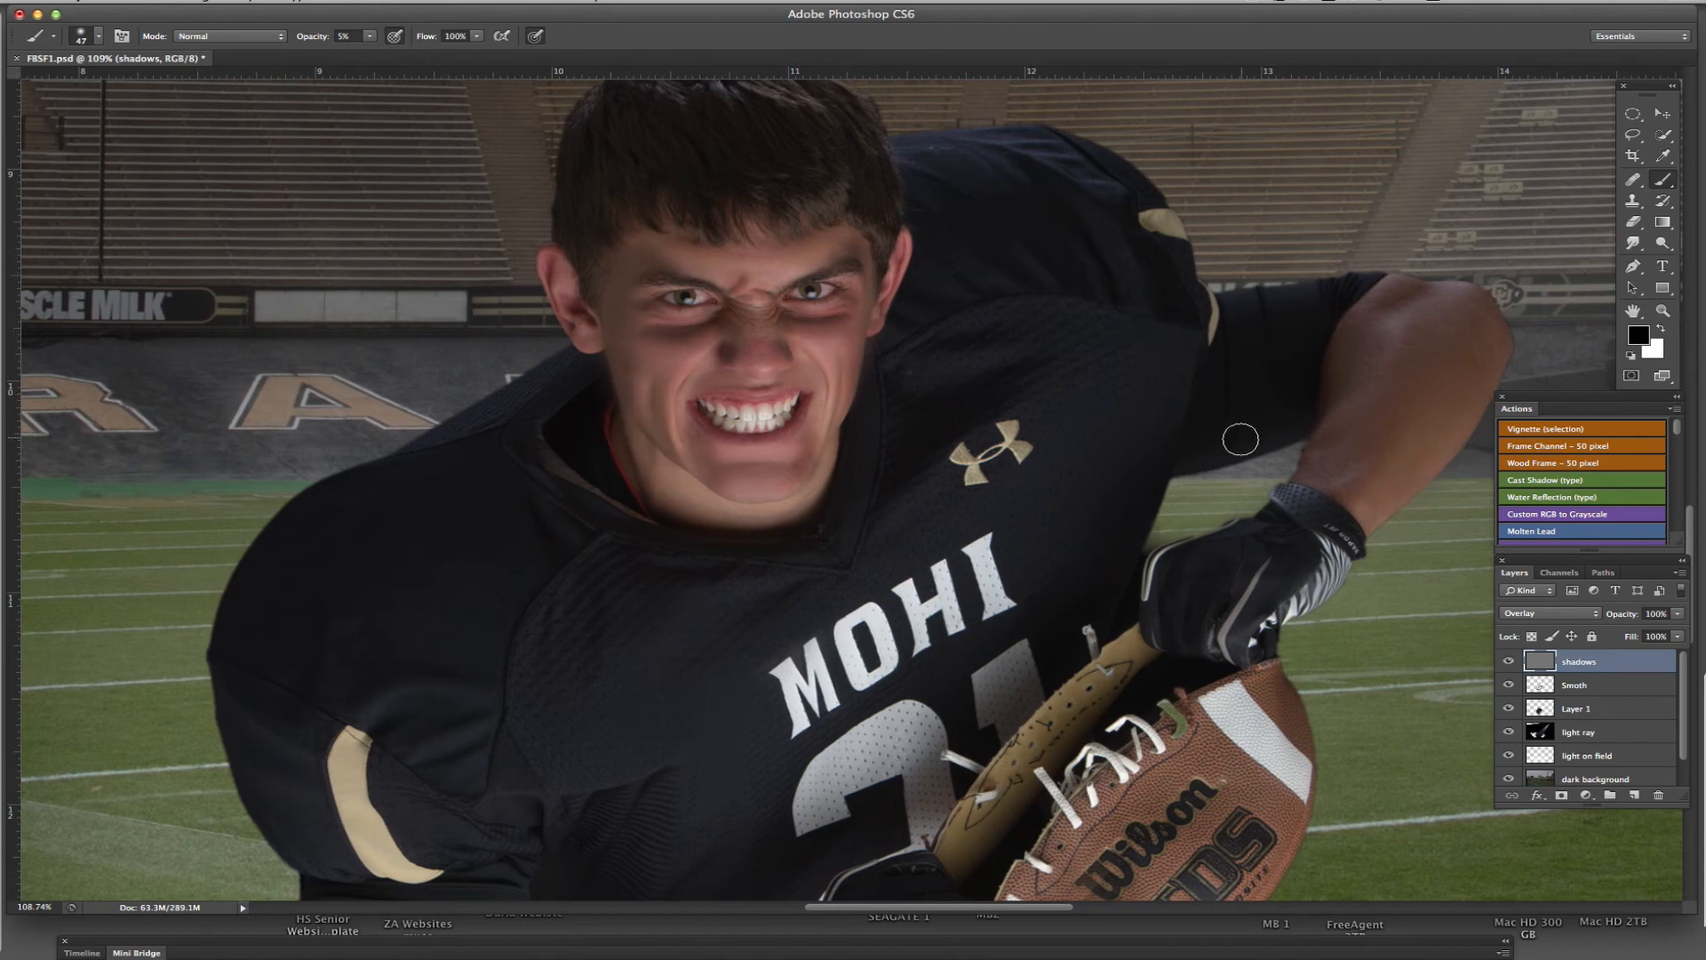
drag(1242, 440, 1235, 446)
Step: Raise the brush opacity to 9%, enlarge the tip to 67 px and shade the raised forearm and elbow
scroll(1063, 393, up, 5)
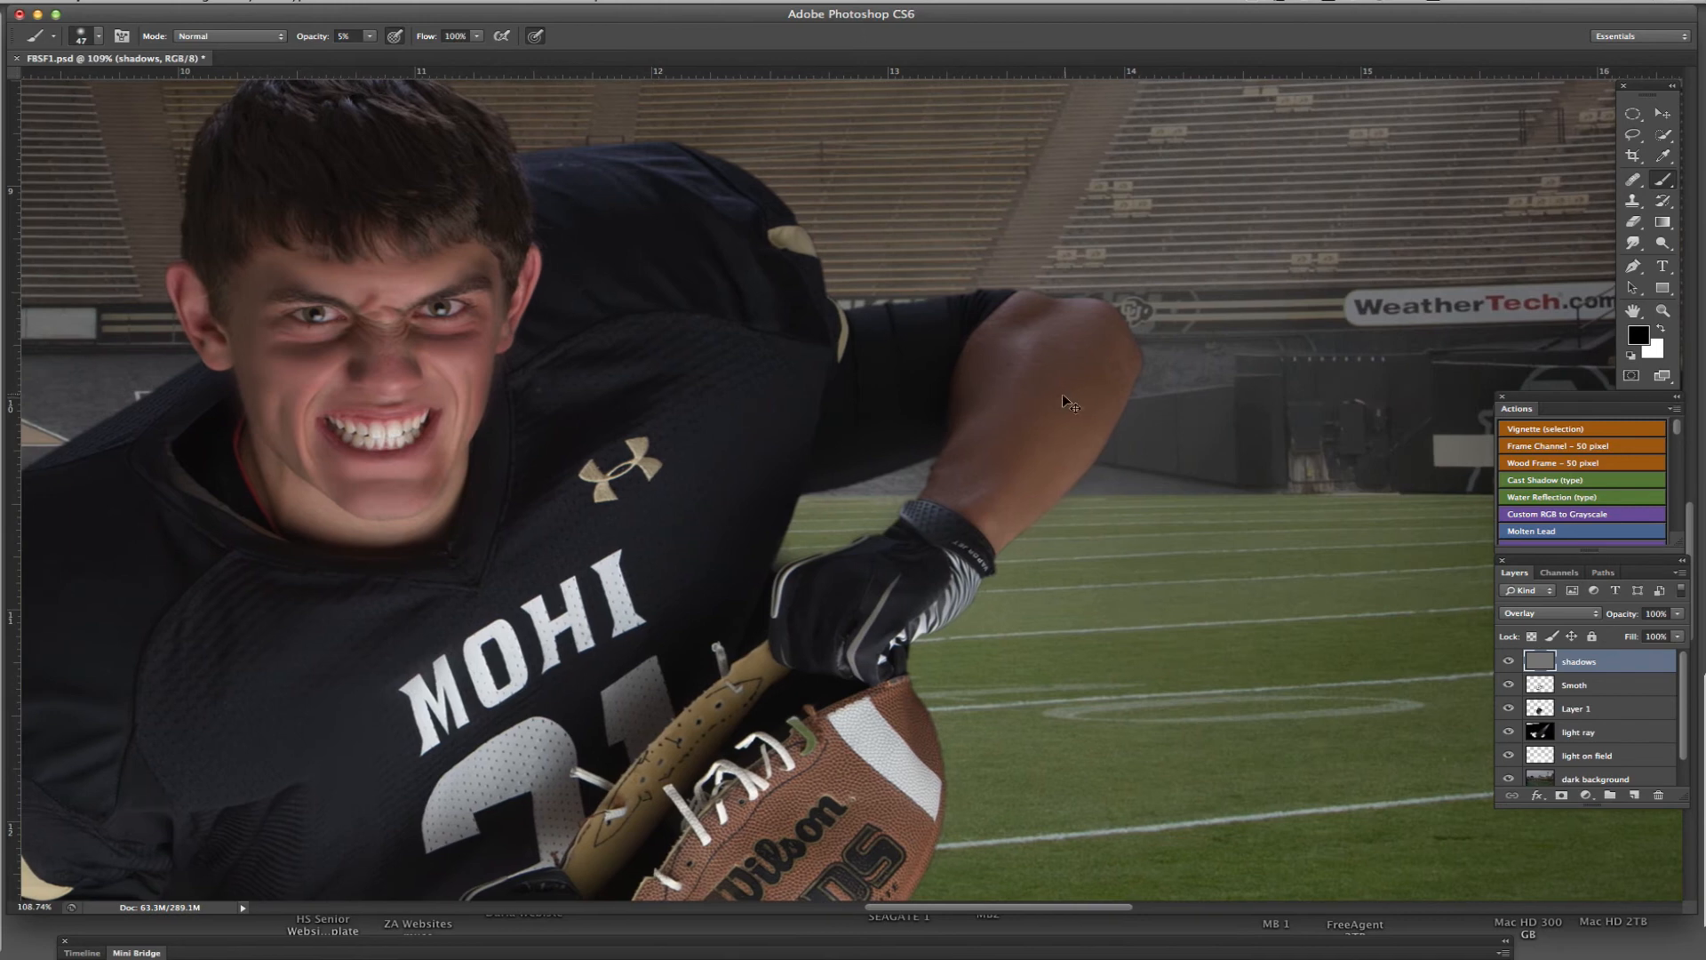
scroll(1072, 393, up, 1)
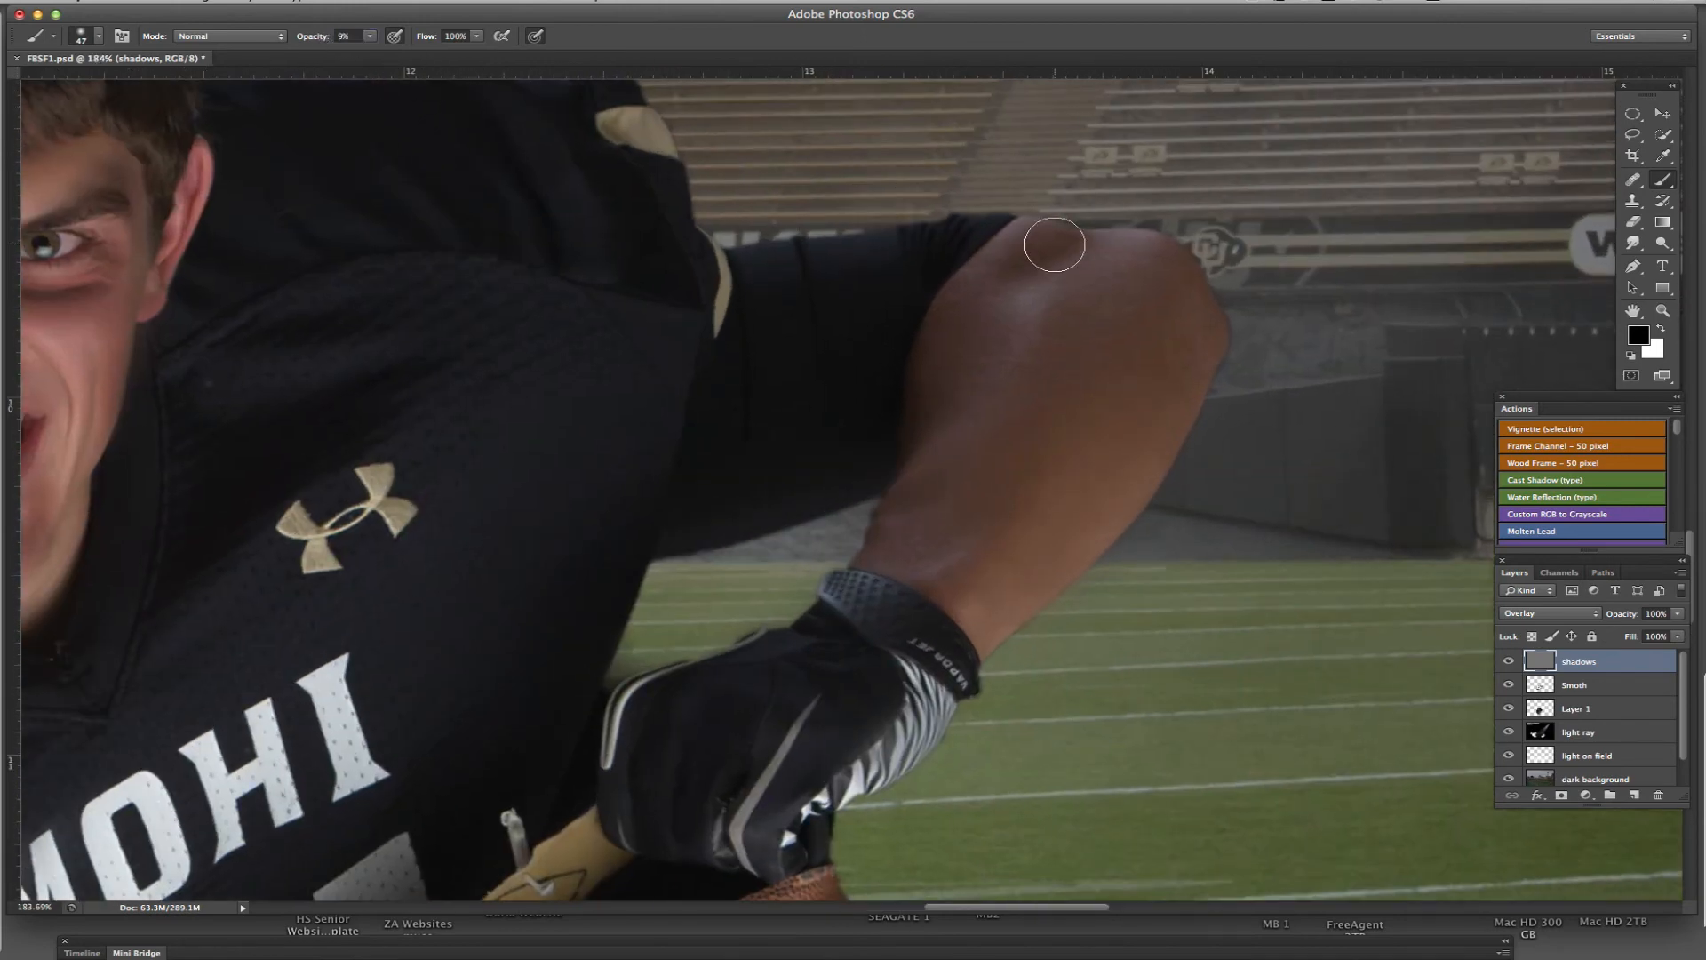
right_click(1135, 306)
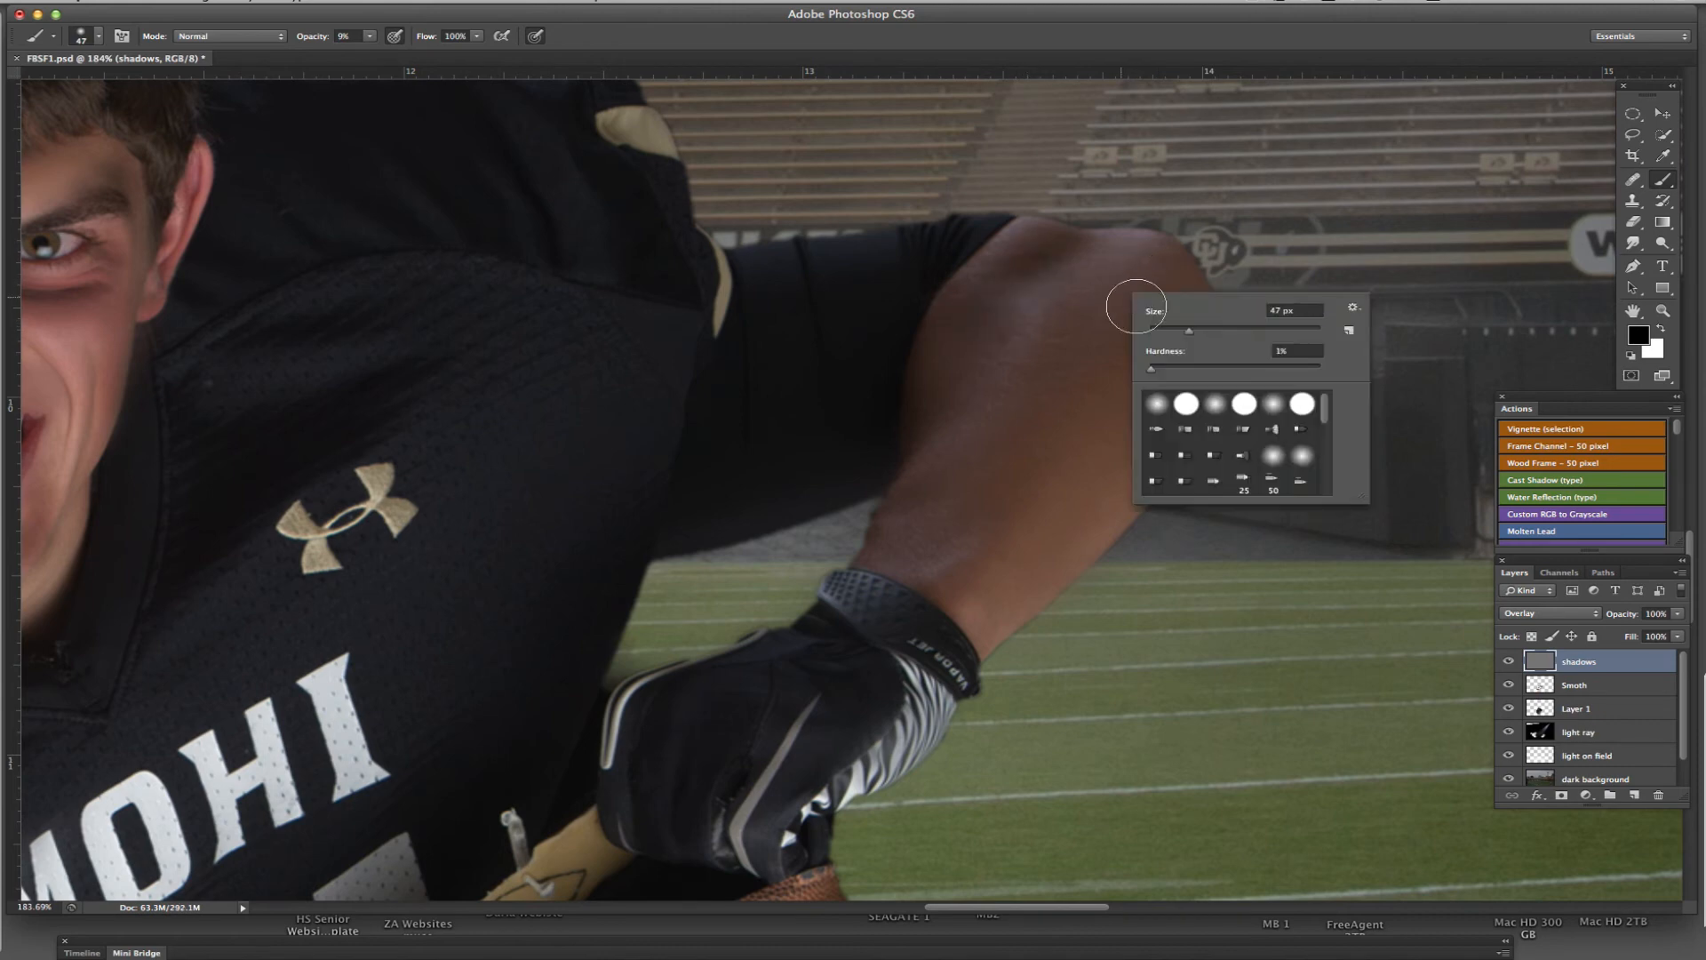
drag(1206, 331, 1212, 330)
click(1115, 291)
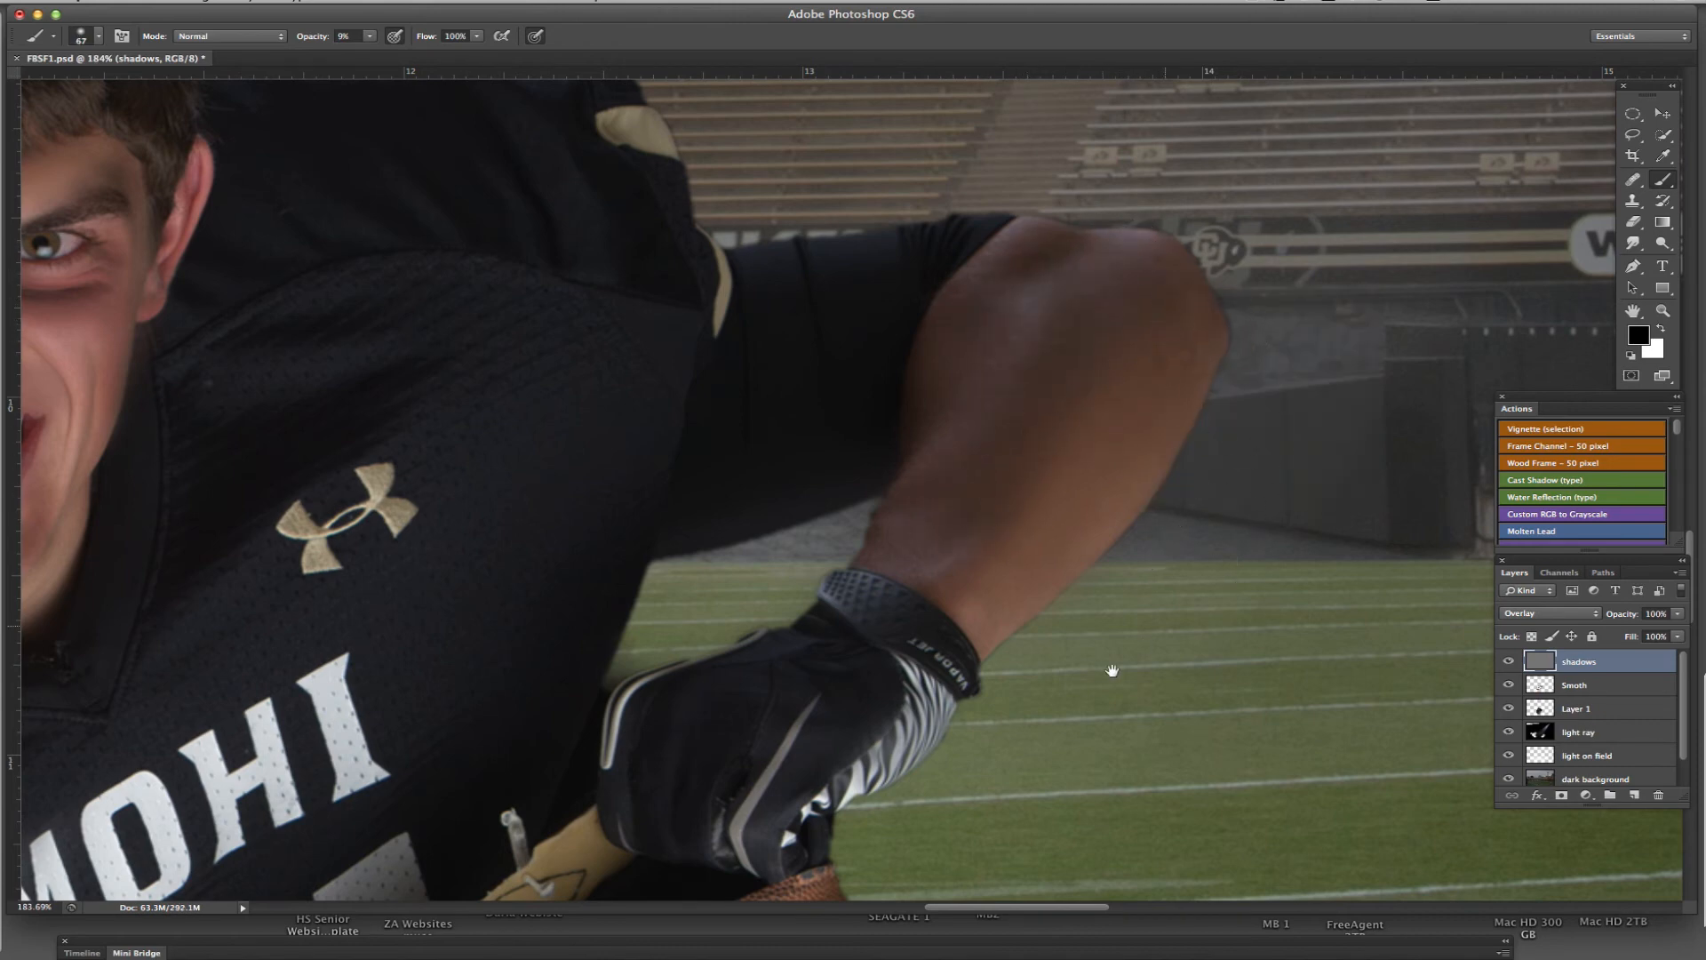
Step: Darken the upper edge of the lower forearm where it meets the jersey with the 67 px brush
scroll(998, 532, down, 10)
scroll(998, 531, left, 3)
scroll(997, 531, down, 10)
scroll(997, 532, left, 10)
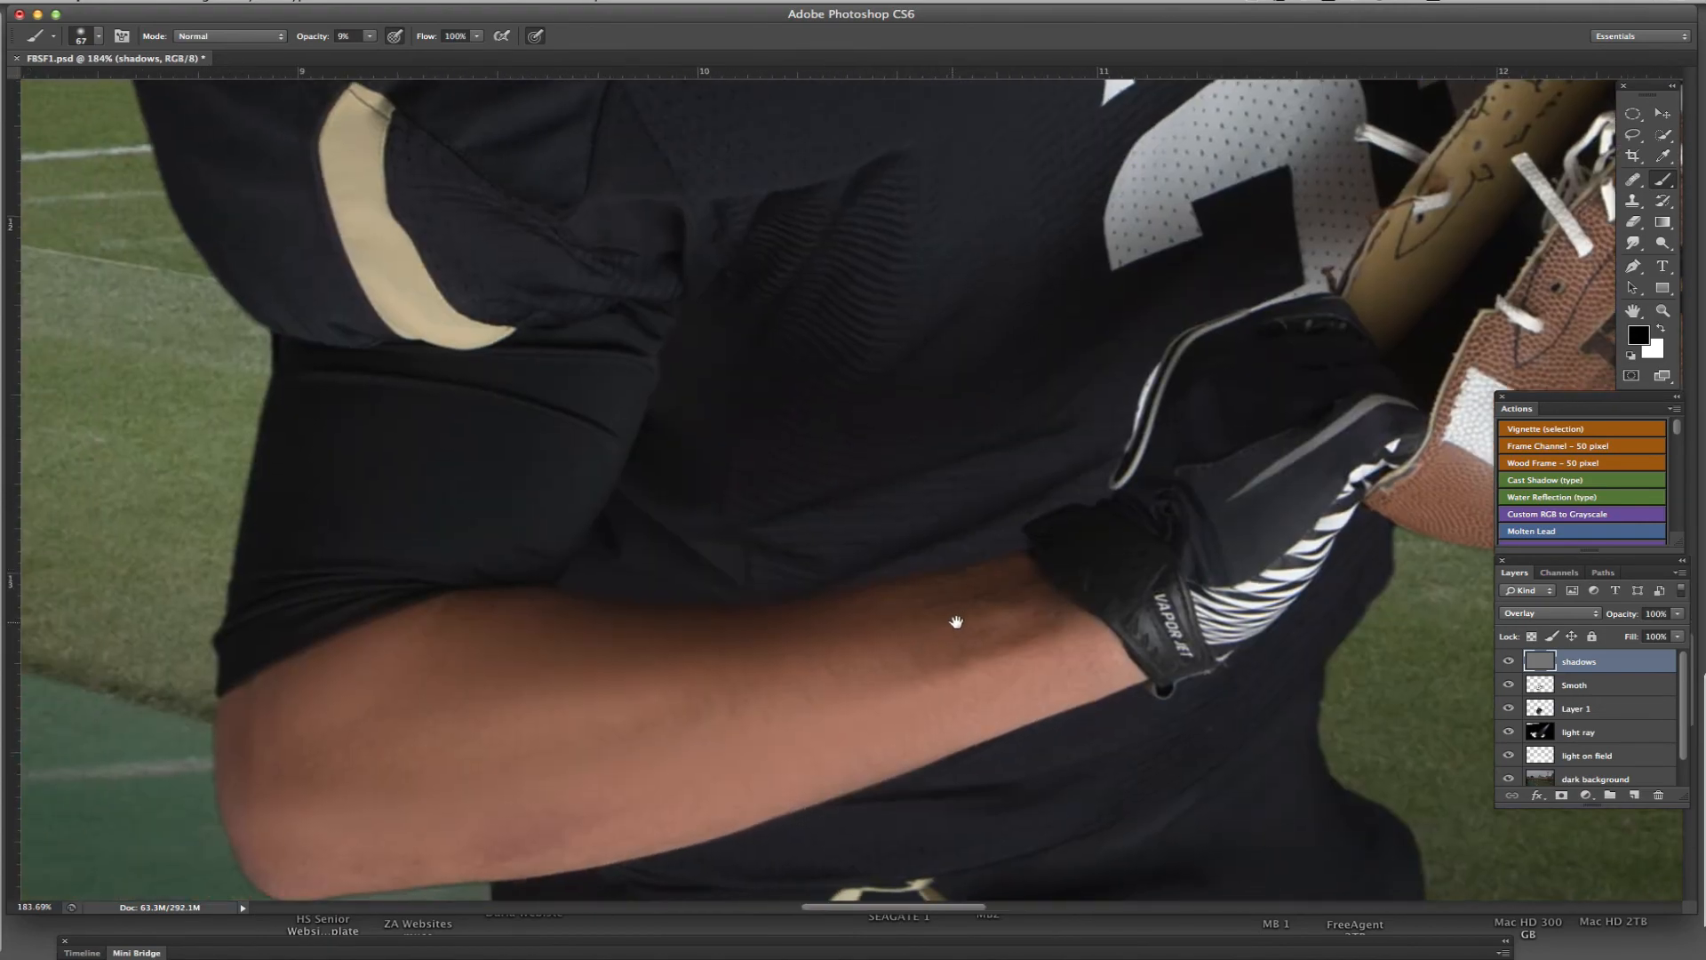
mouse_move(957, 622)
mouse_down()
mouse_move(522, 638)
mouse_move(558, 659)
mouse_move(858, 655)
mouse_move(549, 681)
mouse_move(463, 662)
mouse_move(411, 726)
mouse_move(290, 684)
mouse_move(269, 726)
mouse_move(349, 770)
mouse_move(413, 703)
mouse_move(327, 769)
mouse_move(410, 785)
mouse_move(781, 773)
mouse_up()
drag(1009, 560, 590, 704)
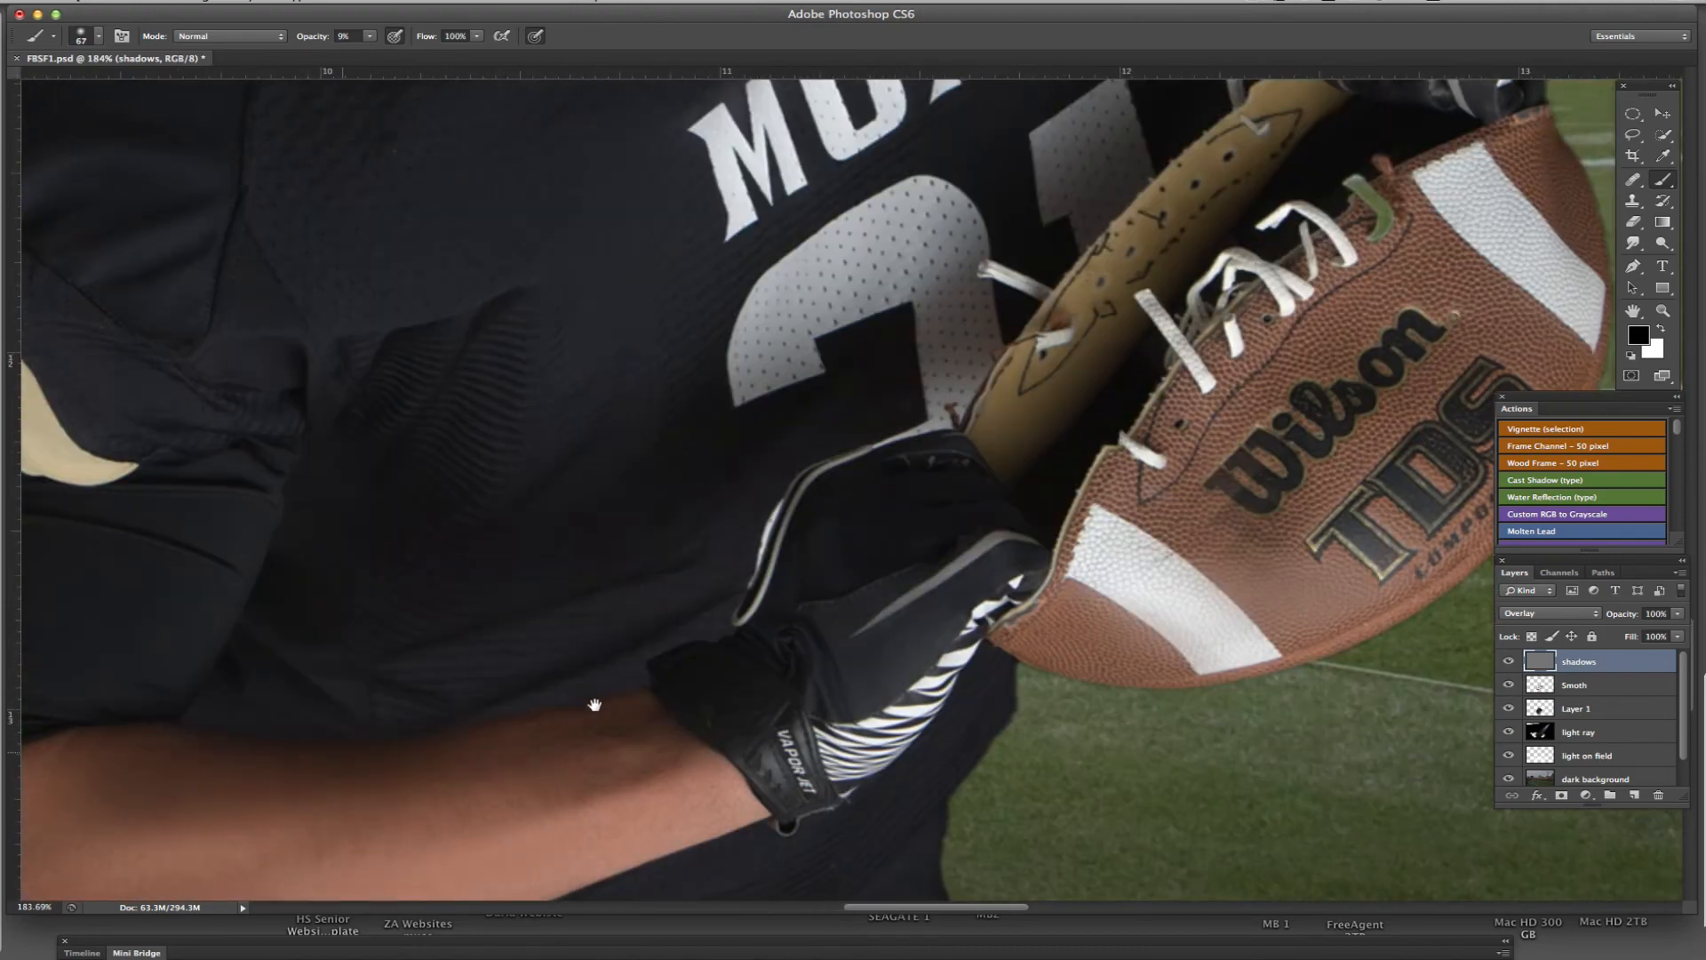
Step: Darken the jersey around the ball and shade the football's leather with the 67 px brush at 9% opacity
drag(565, 589, 1104, 392)
mouse_move(277, 673)
mouse_down()
mouse_move(734, 522)
mouse_move(815, 506)
mouse_move(815, 542)
mouse_move(507, 583)
mouse_move(963, 529)
mouse_move(828, 343)
mouse_up()
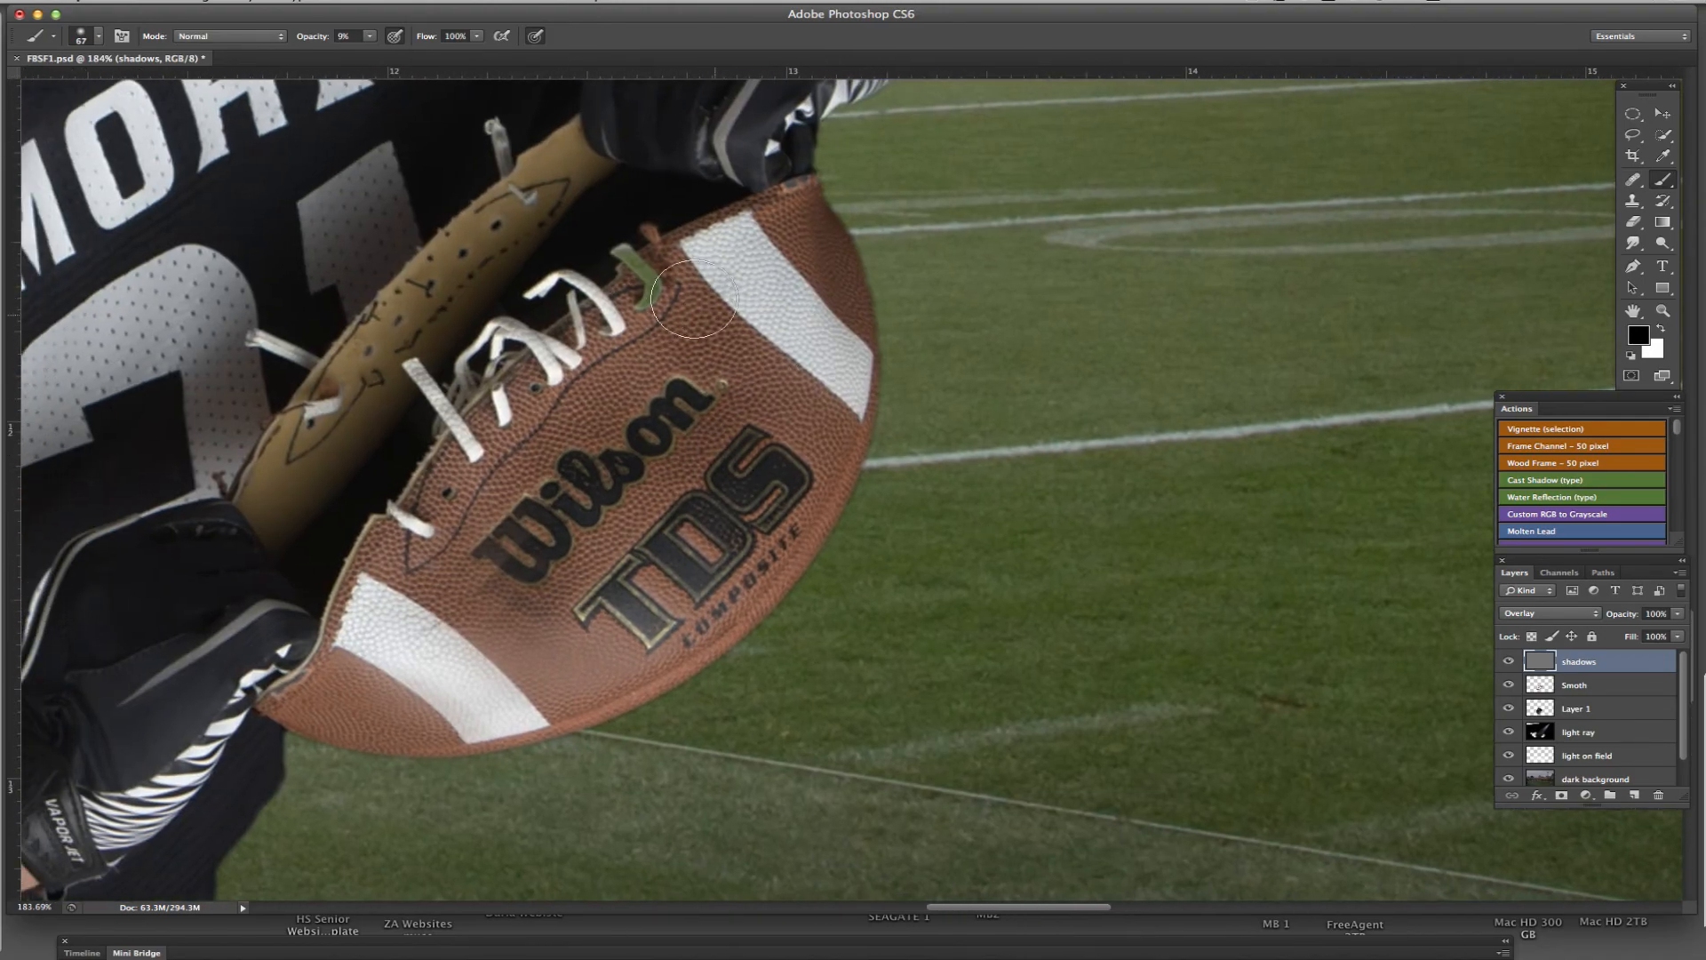
mouse_move(498, 649)
mouse_down()
mouse_move(495, 697)
mouse_move(502, 401)
mouse_move(578, 551)
mouse_move(677, 270)
mouse_move(765, 426)
mouse_move(418, 718)
mouse_move(325, 699)
mouse_move(397, 643)
mouse_move(490, 501)
mouse_move(538, 351)
mouse_move(671, 391)
mouse_move(661, 421)
mouse_move(722, 370)
mouse_move(663, 260)
mouse_move(701, 480)
mouse_move(664, 601)
mouse_move(760, 485)
mouse_move(778, 522)
mouse_up()
scroll(805, 492, down, 5)
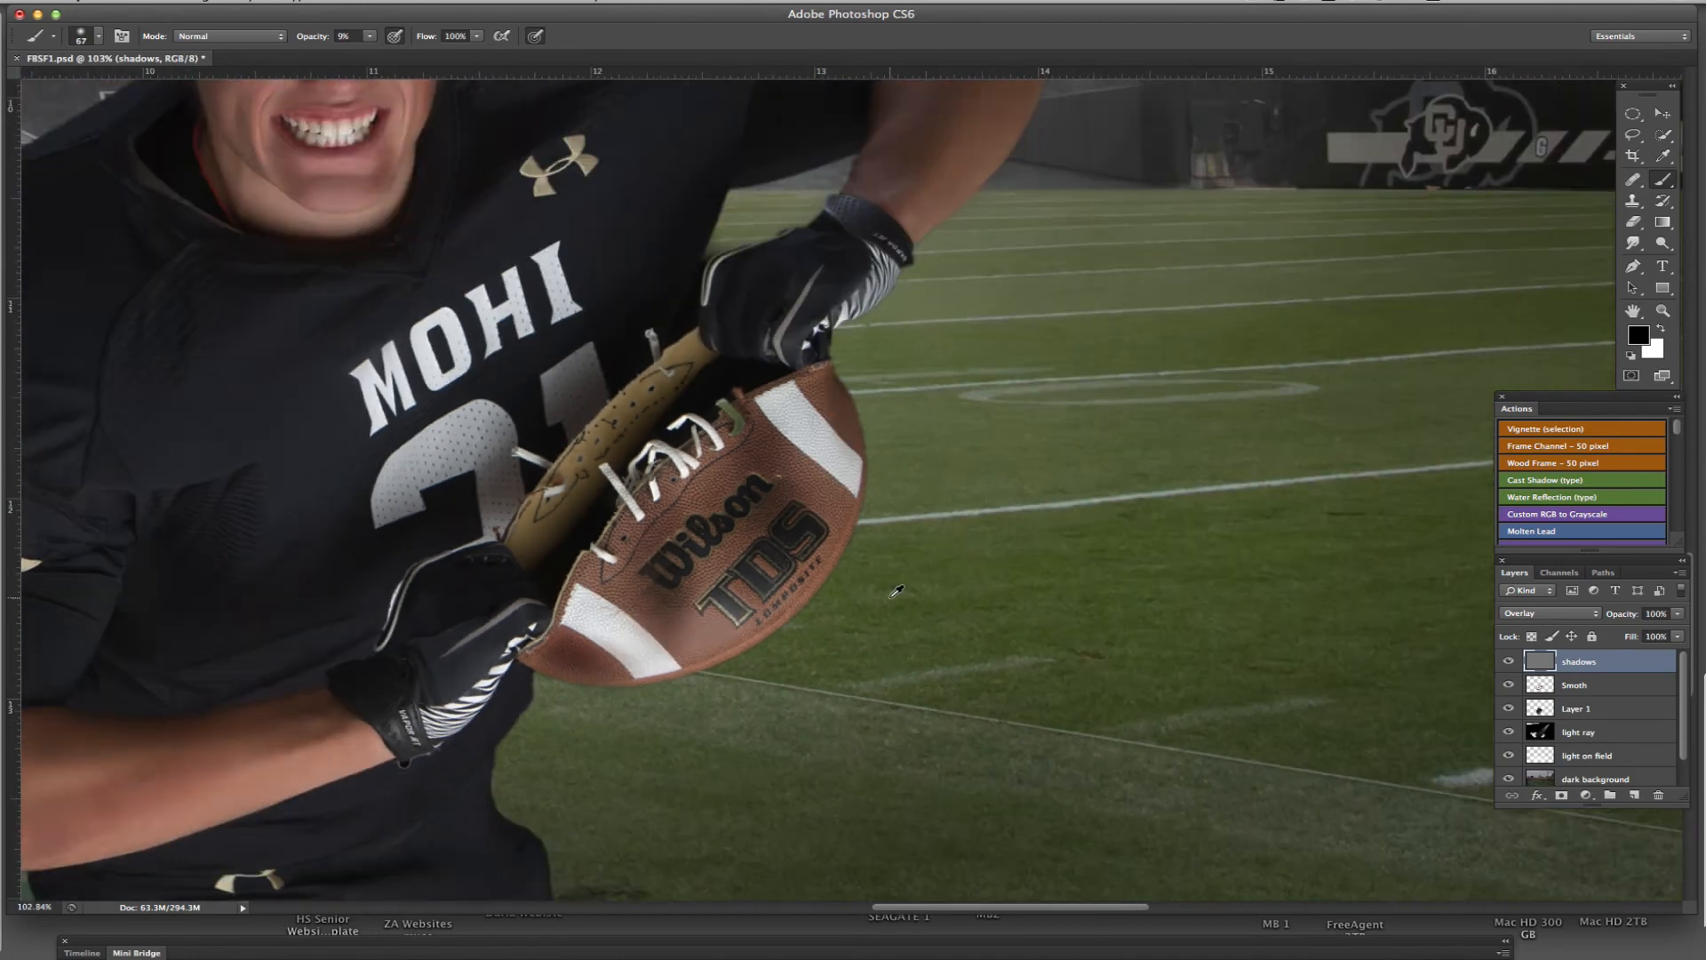
Step: Compare the whole composite with and without the shadows and Smoth layers
scroll(896, 591, down, 2)
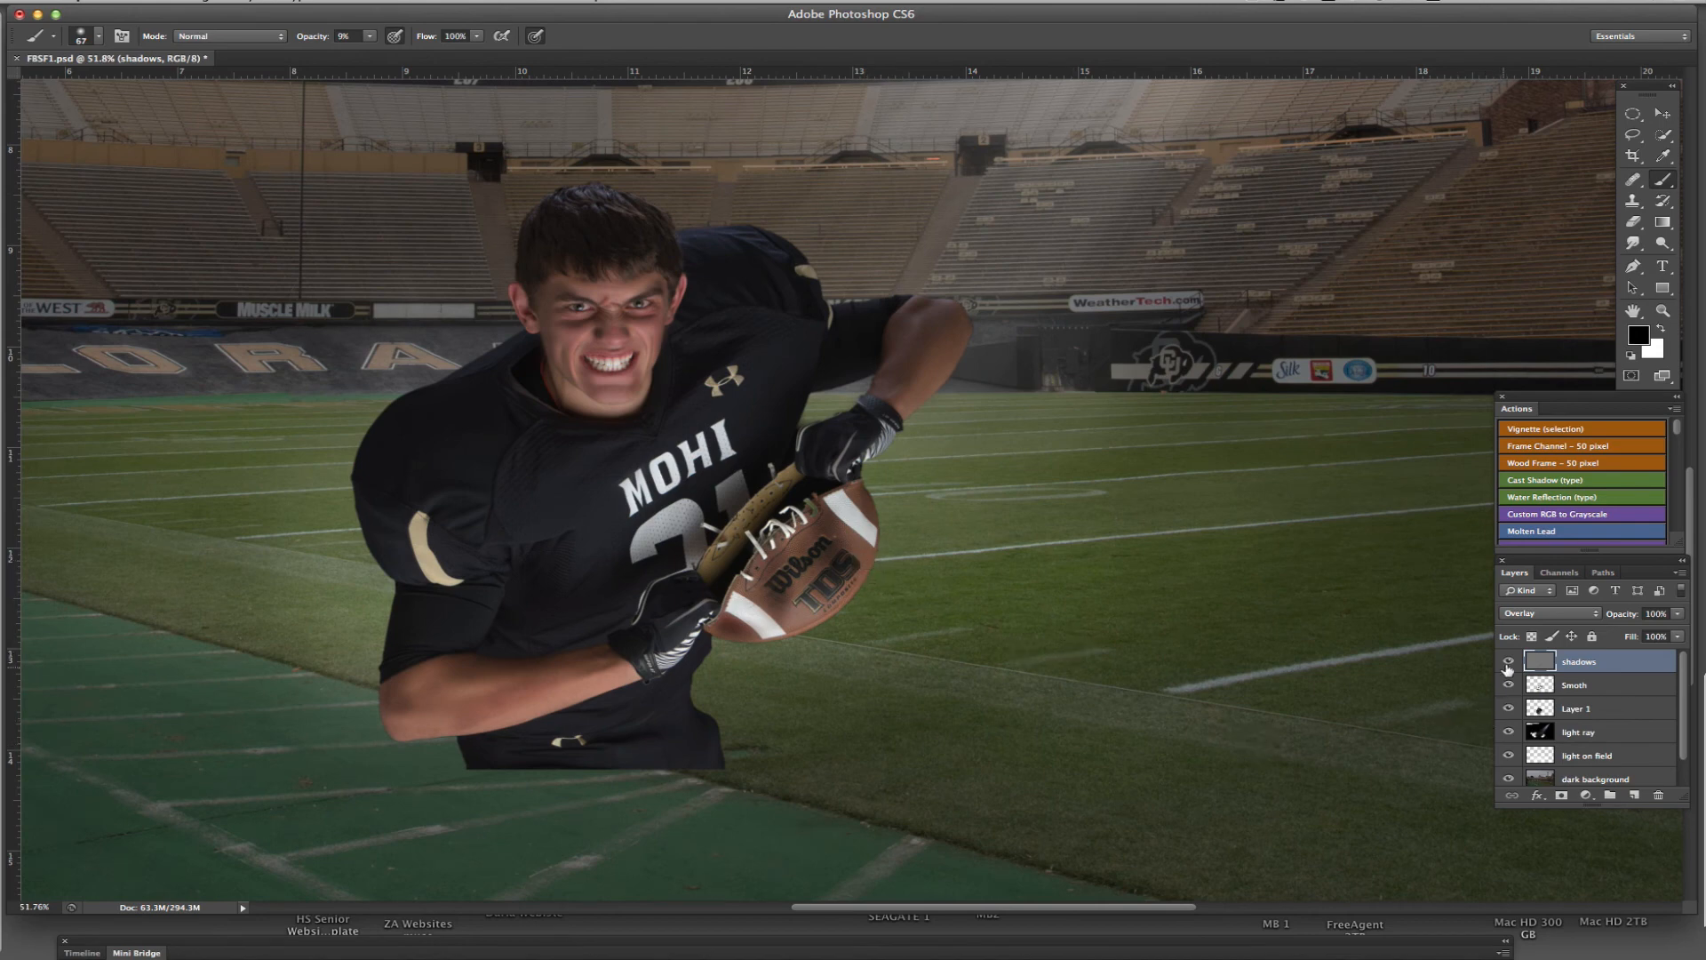
drag(1508, 664, 1507, 697)
drag(1509, 686, 1509, 663)
Step: Duplicate Layer 1 to the top of the layer stack and rename the copy "High Pass"
click(1610, 708)
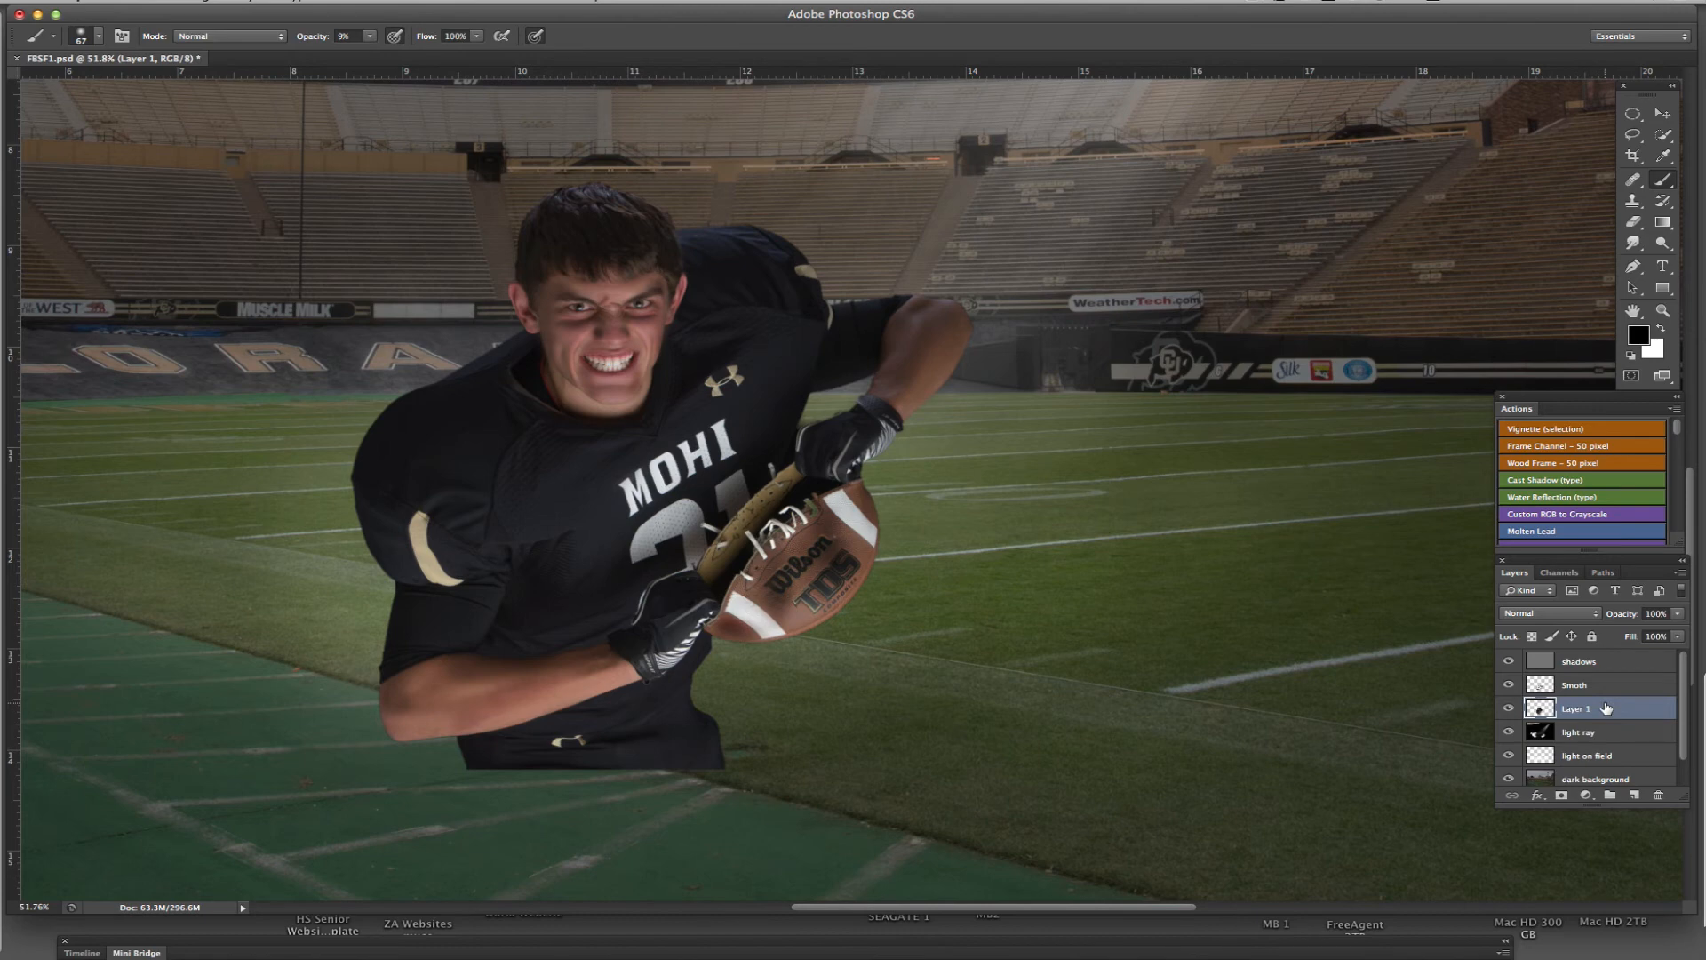
key(super+j)
drag(1604, 708, 1602, 661)
double_click(1590, 663)
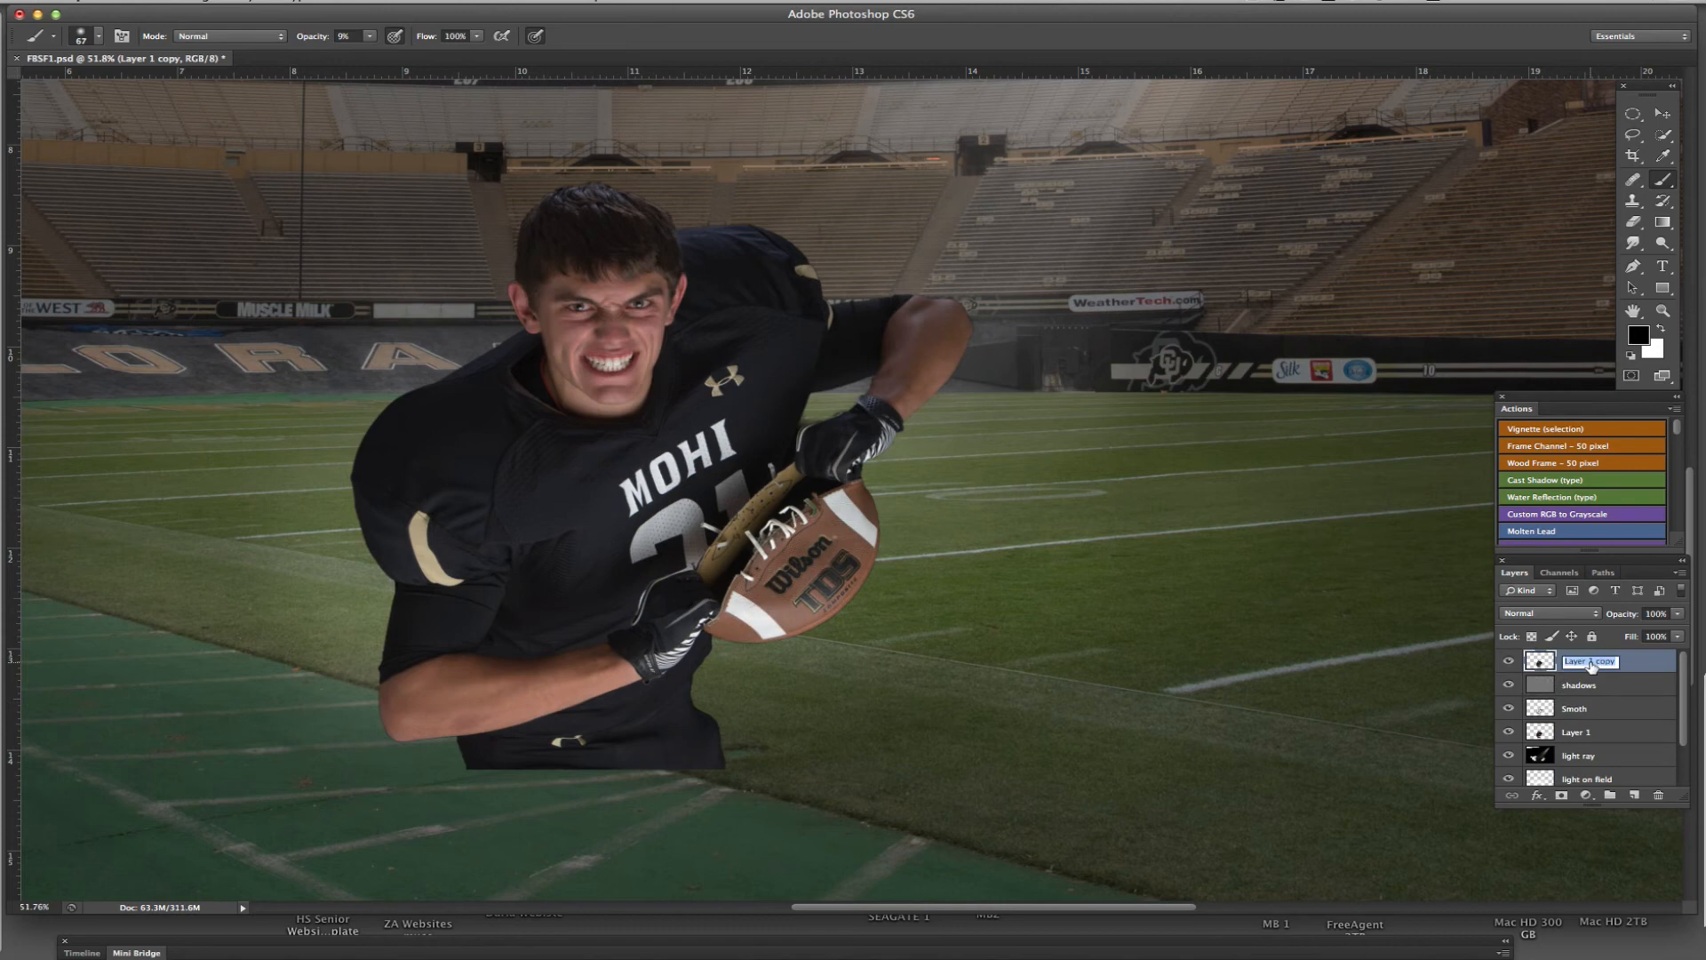
text(High Pass)
key(Return)
Step: Set the High Pass layer's blend mode to Soft Light and apply a High Pass filter with a 23.3-pixel radius
click(1547, 614)
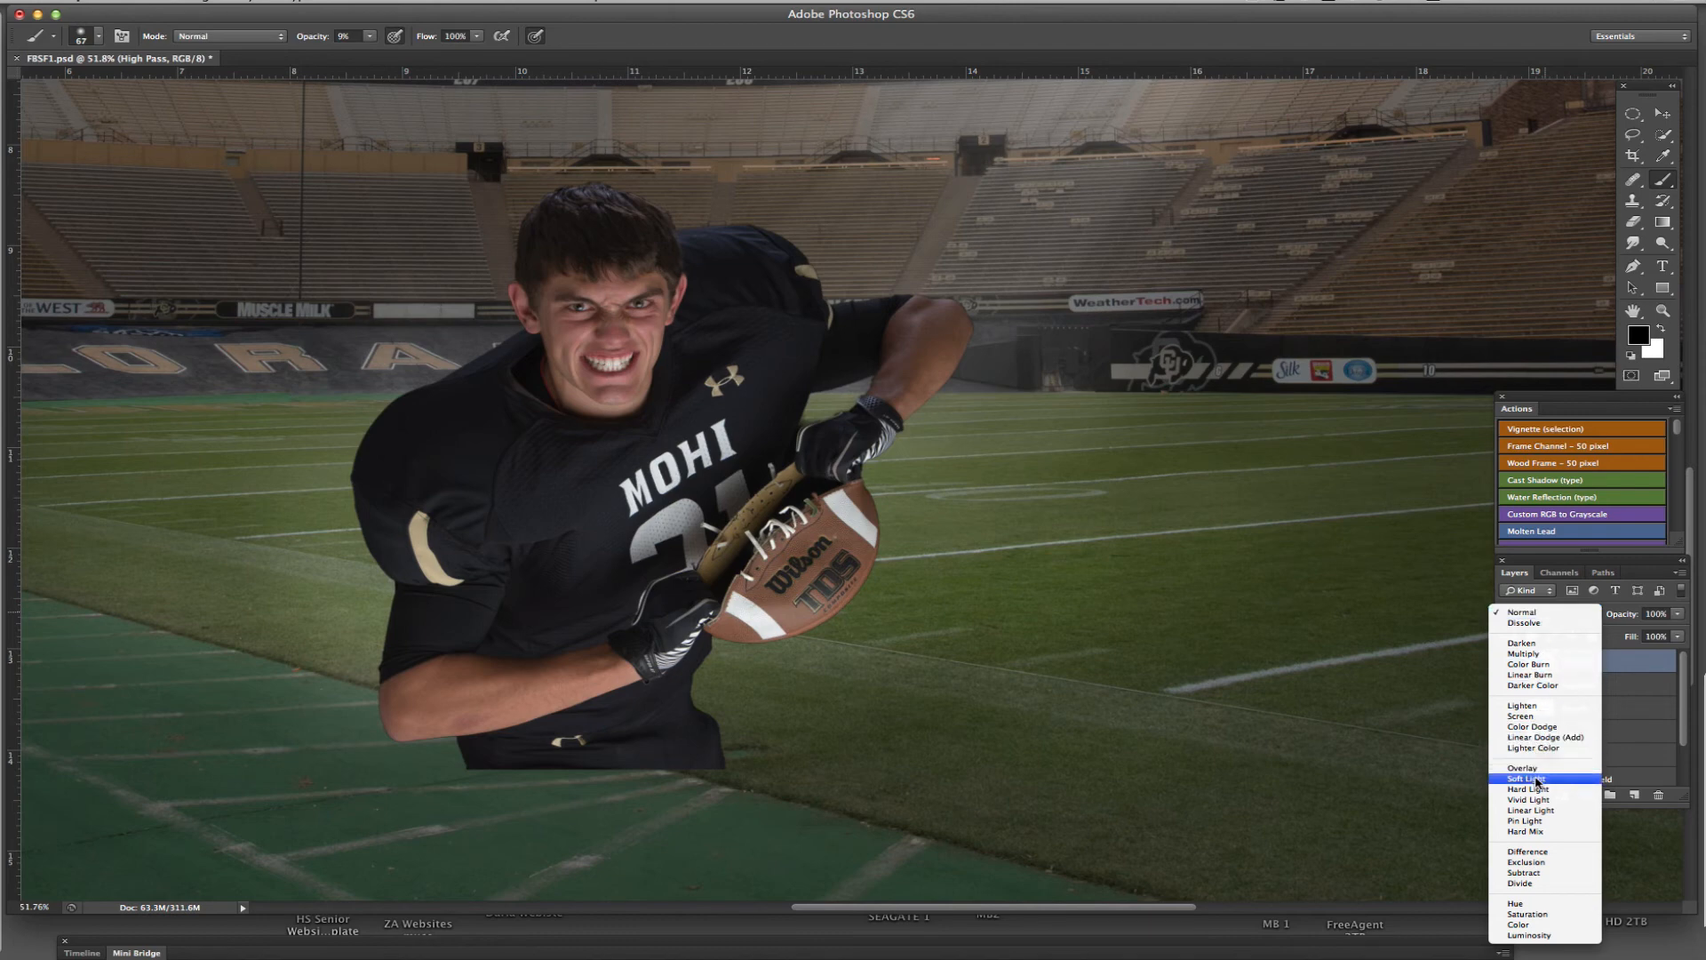
click(1571, 778)
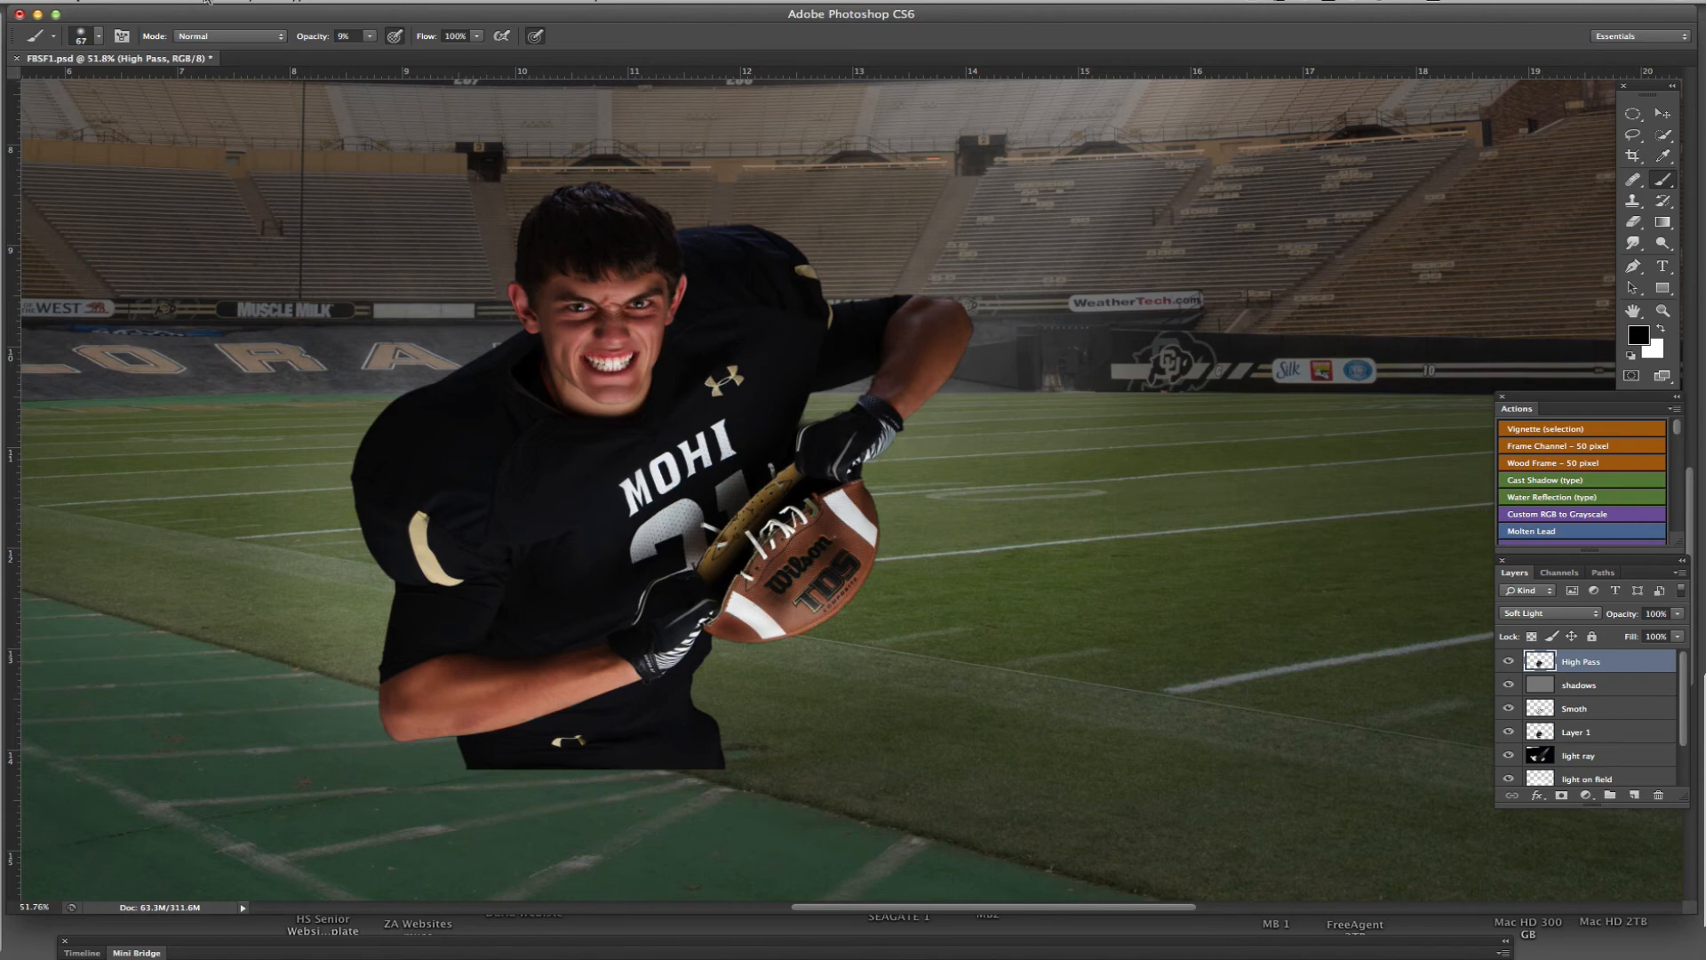
click(396, 1)
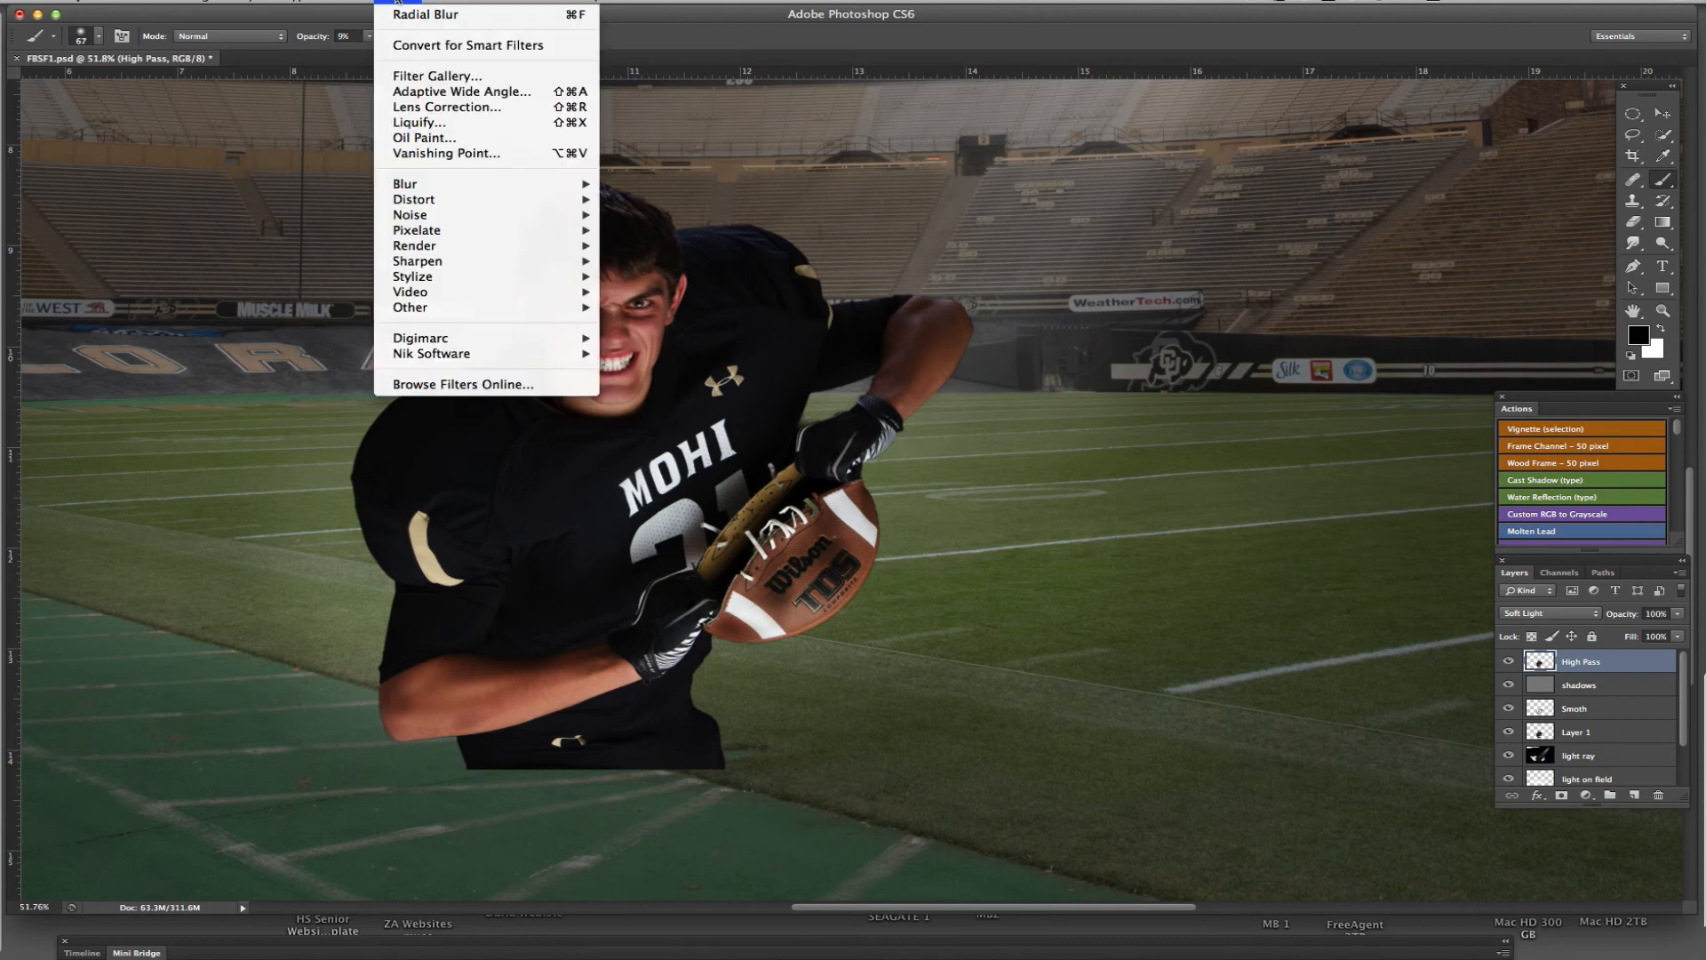
mouse_move(513, 310)
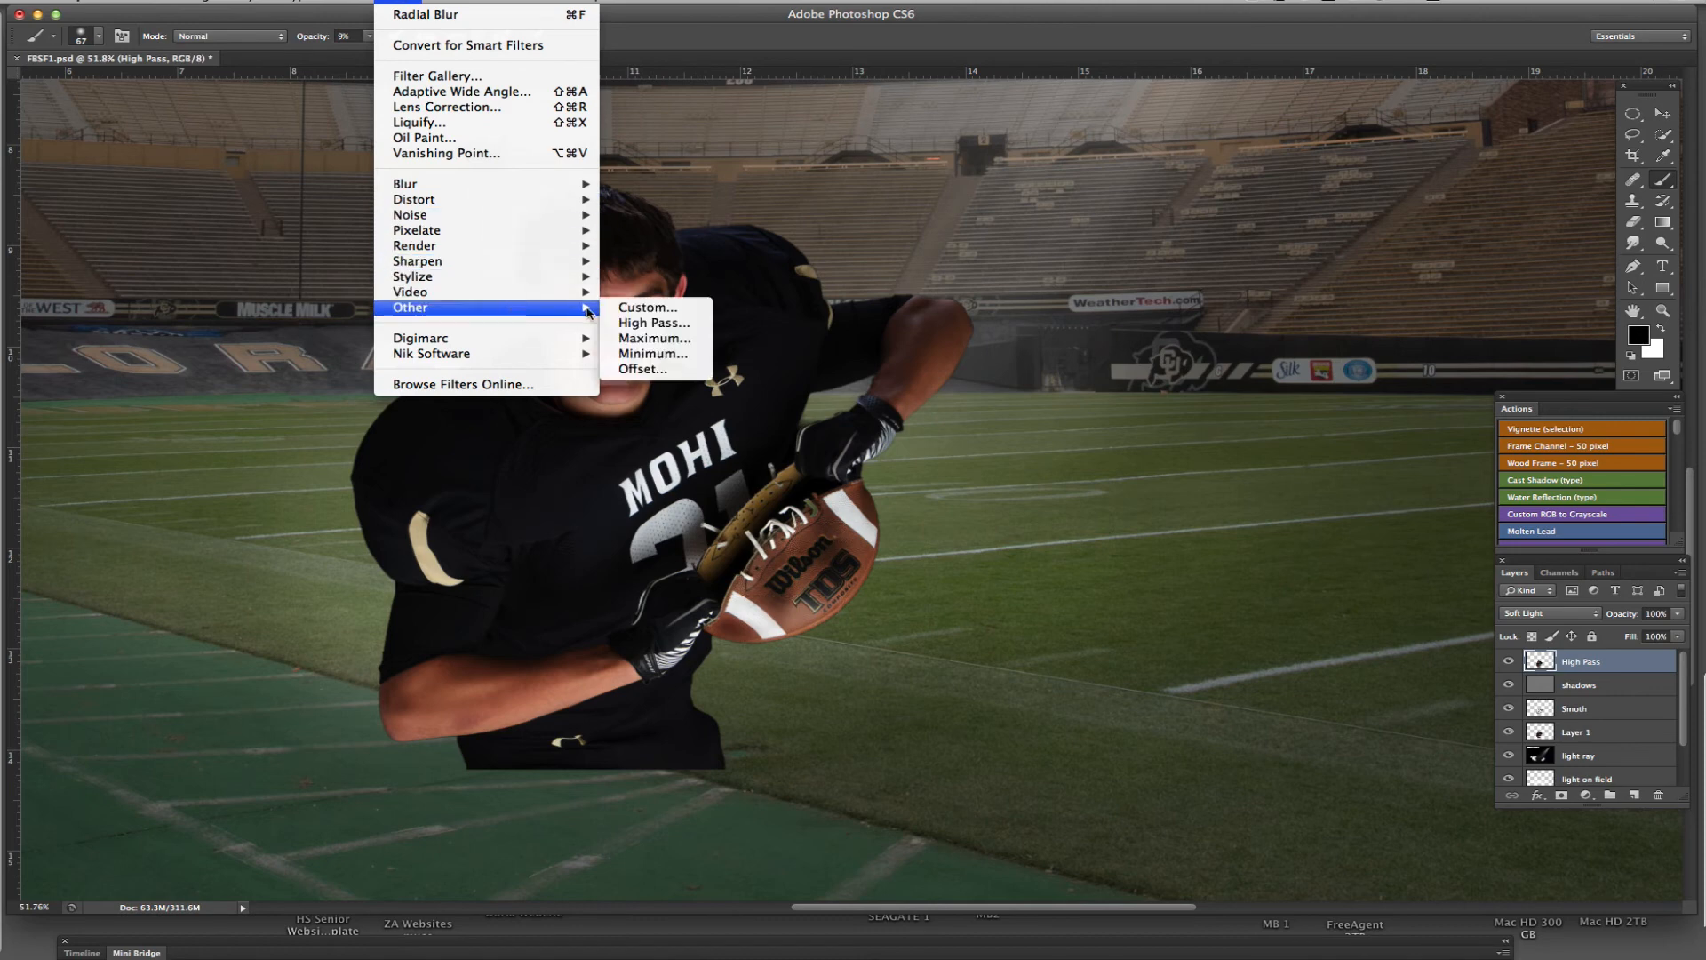
click(642, 322)
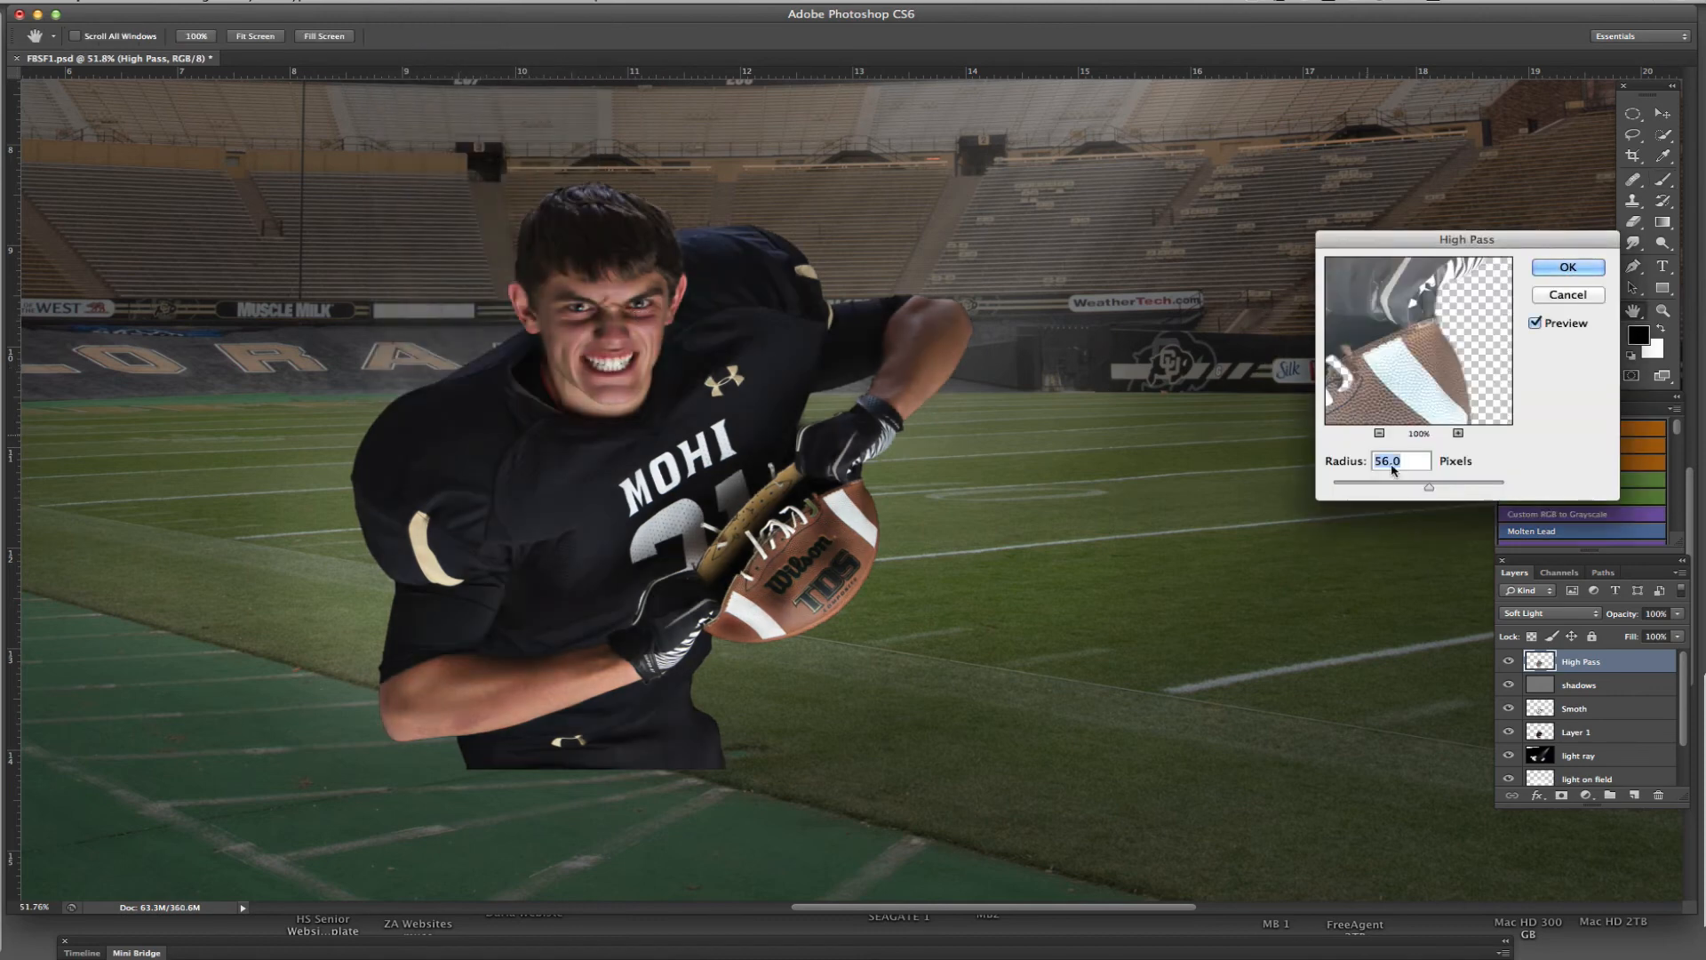
mouse_move(1431, 489)
mouse_down()
mouse_move(1404, 489)
mouse_move(1452, 489)
mouse_move(1423, 488)
mouse_up()
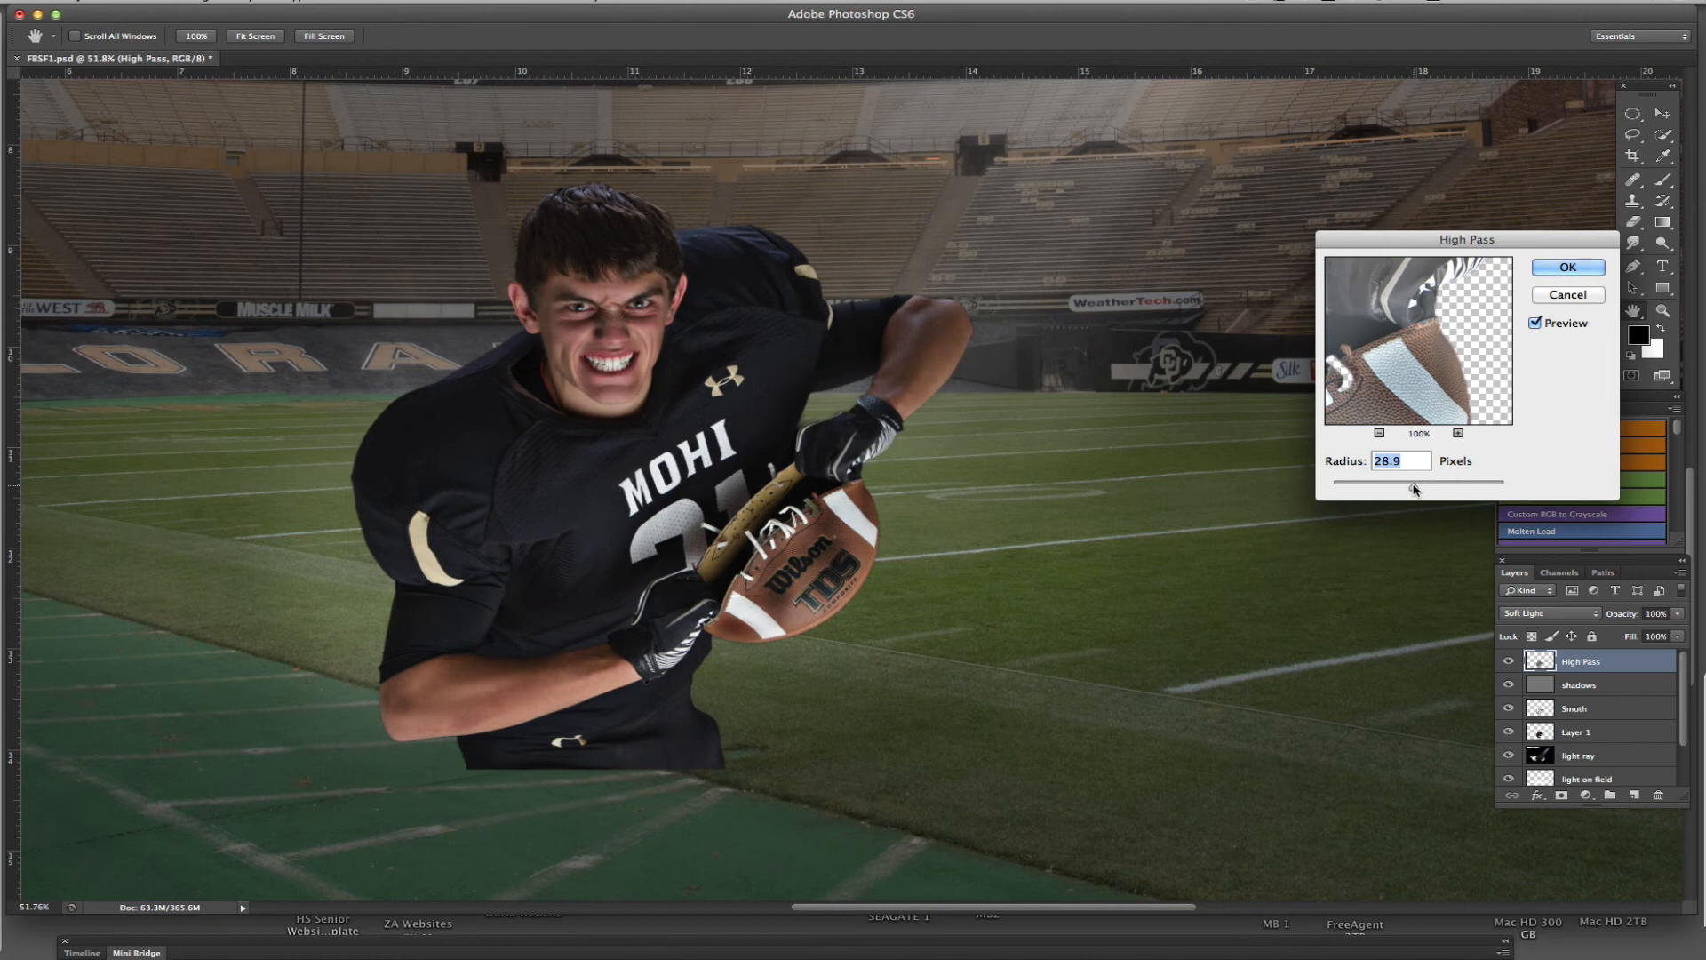
drag(1414, 489, 1410, 487)
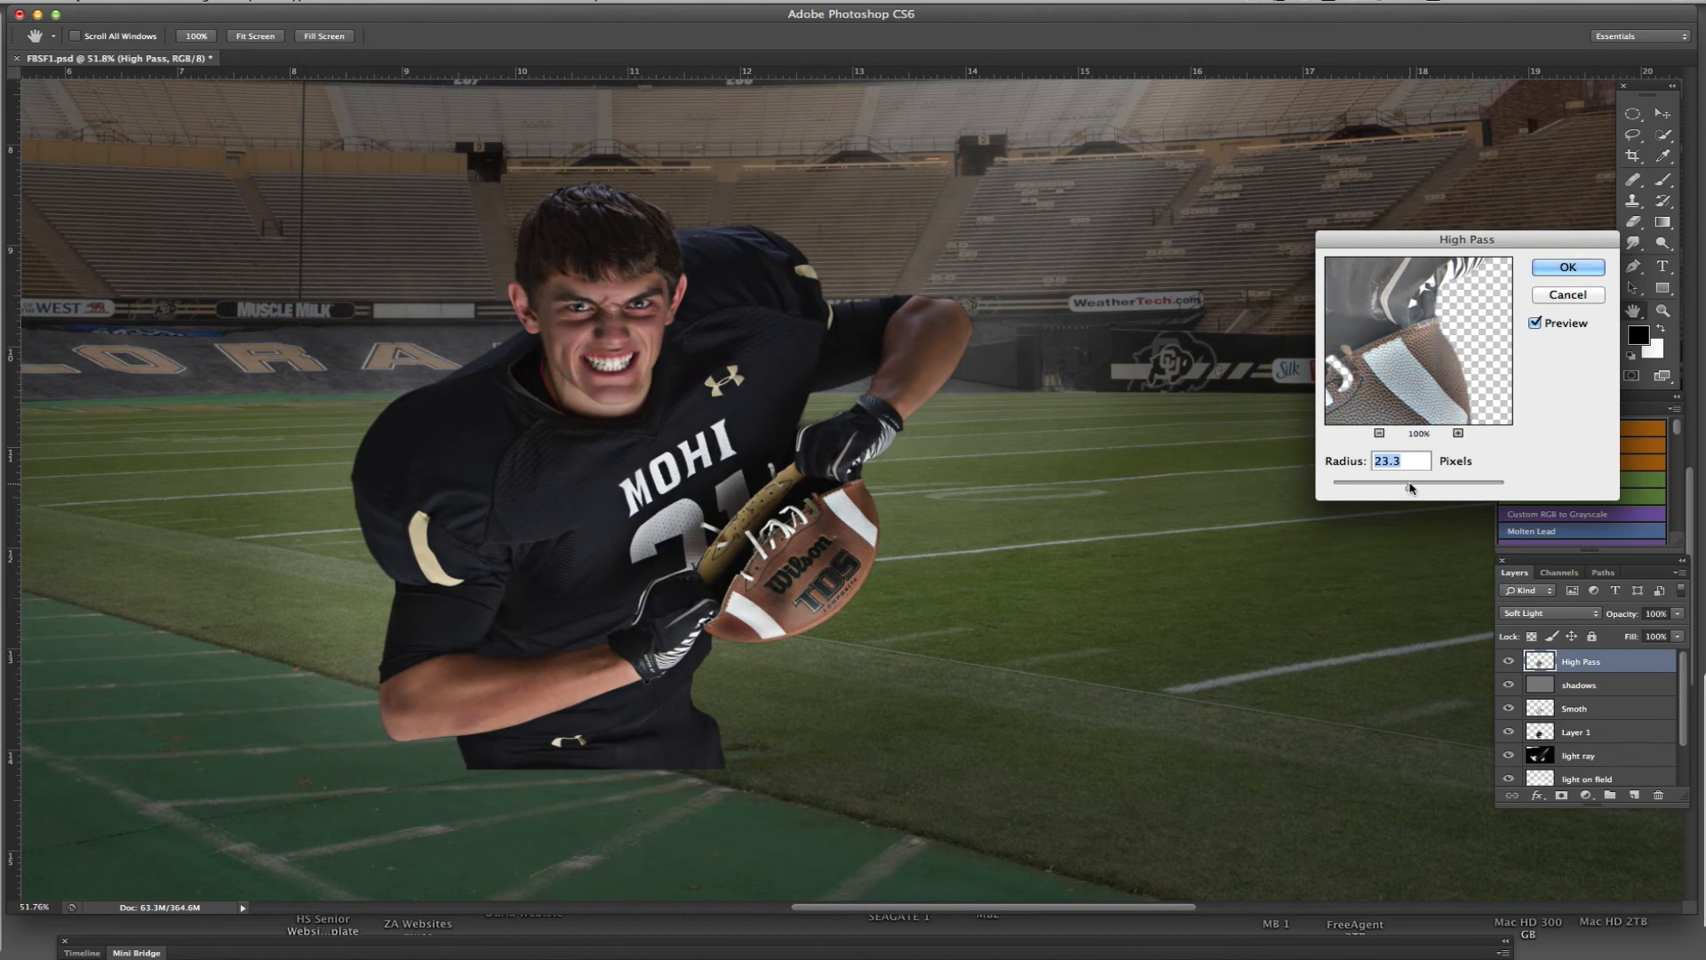
click(1562, 270)
key(b)
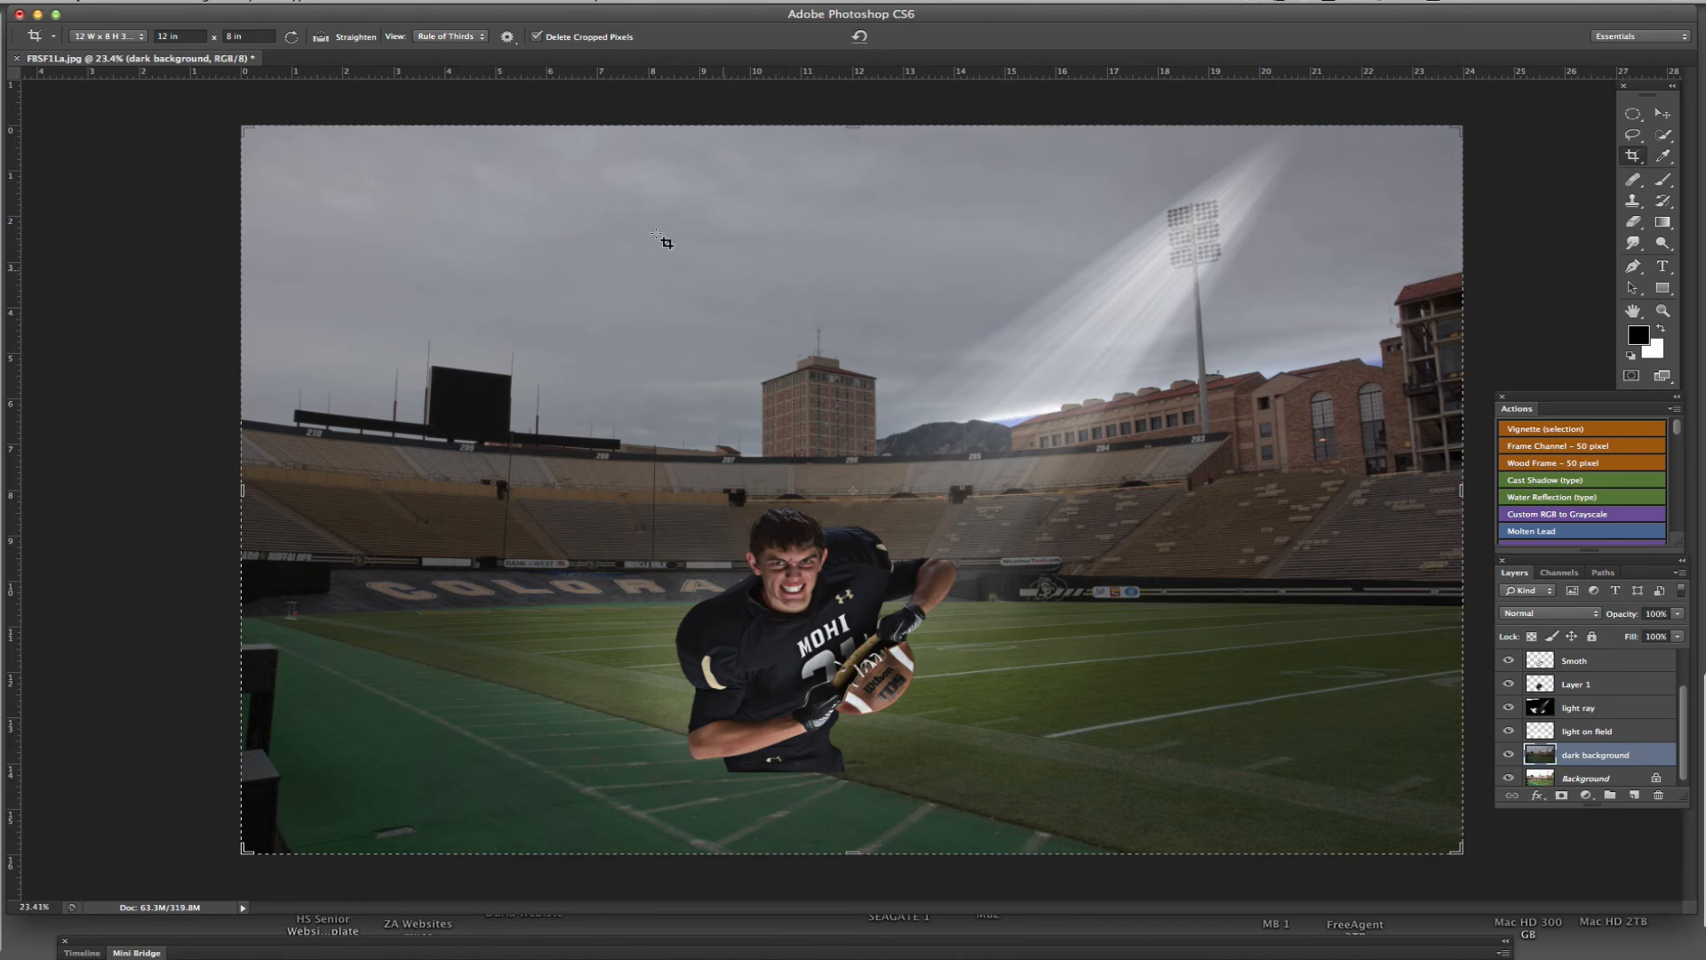
Step: Lower the brightness of the dark background layer to -73 with Brightness/Contrast
click(191, 1)
mouse_move(216, 46)
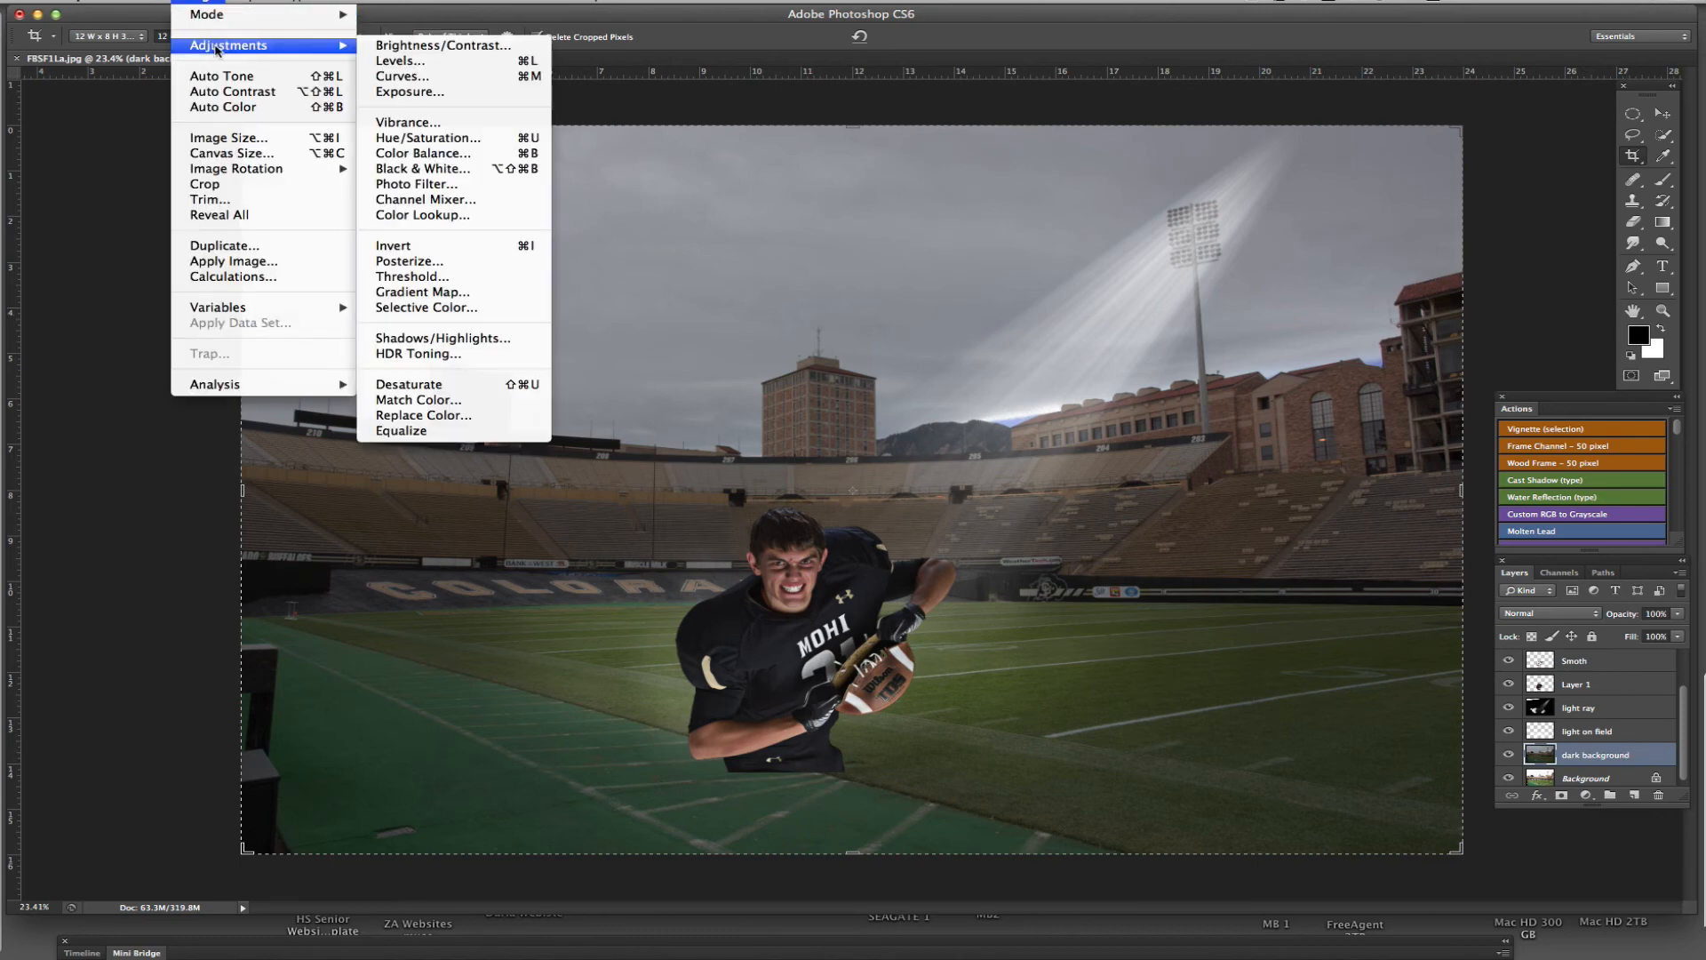
click(407, 47)
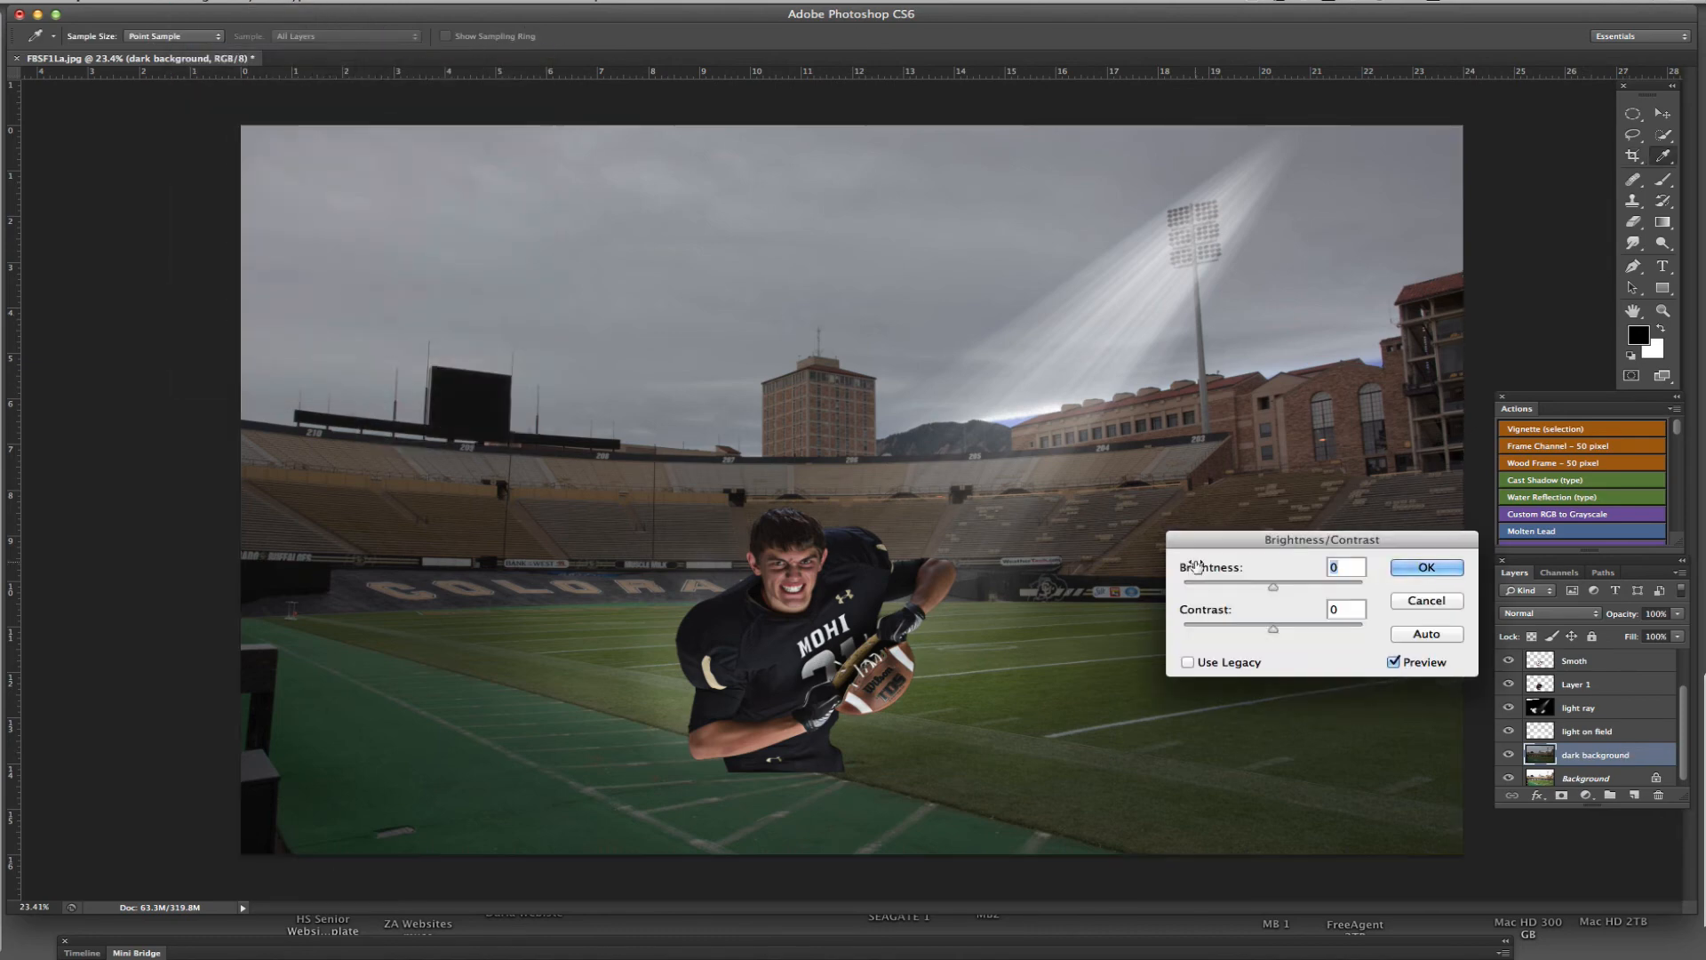
drag(1268, 583, 1231, 588)
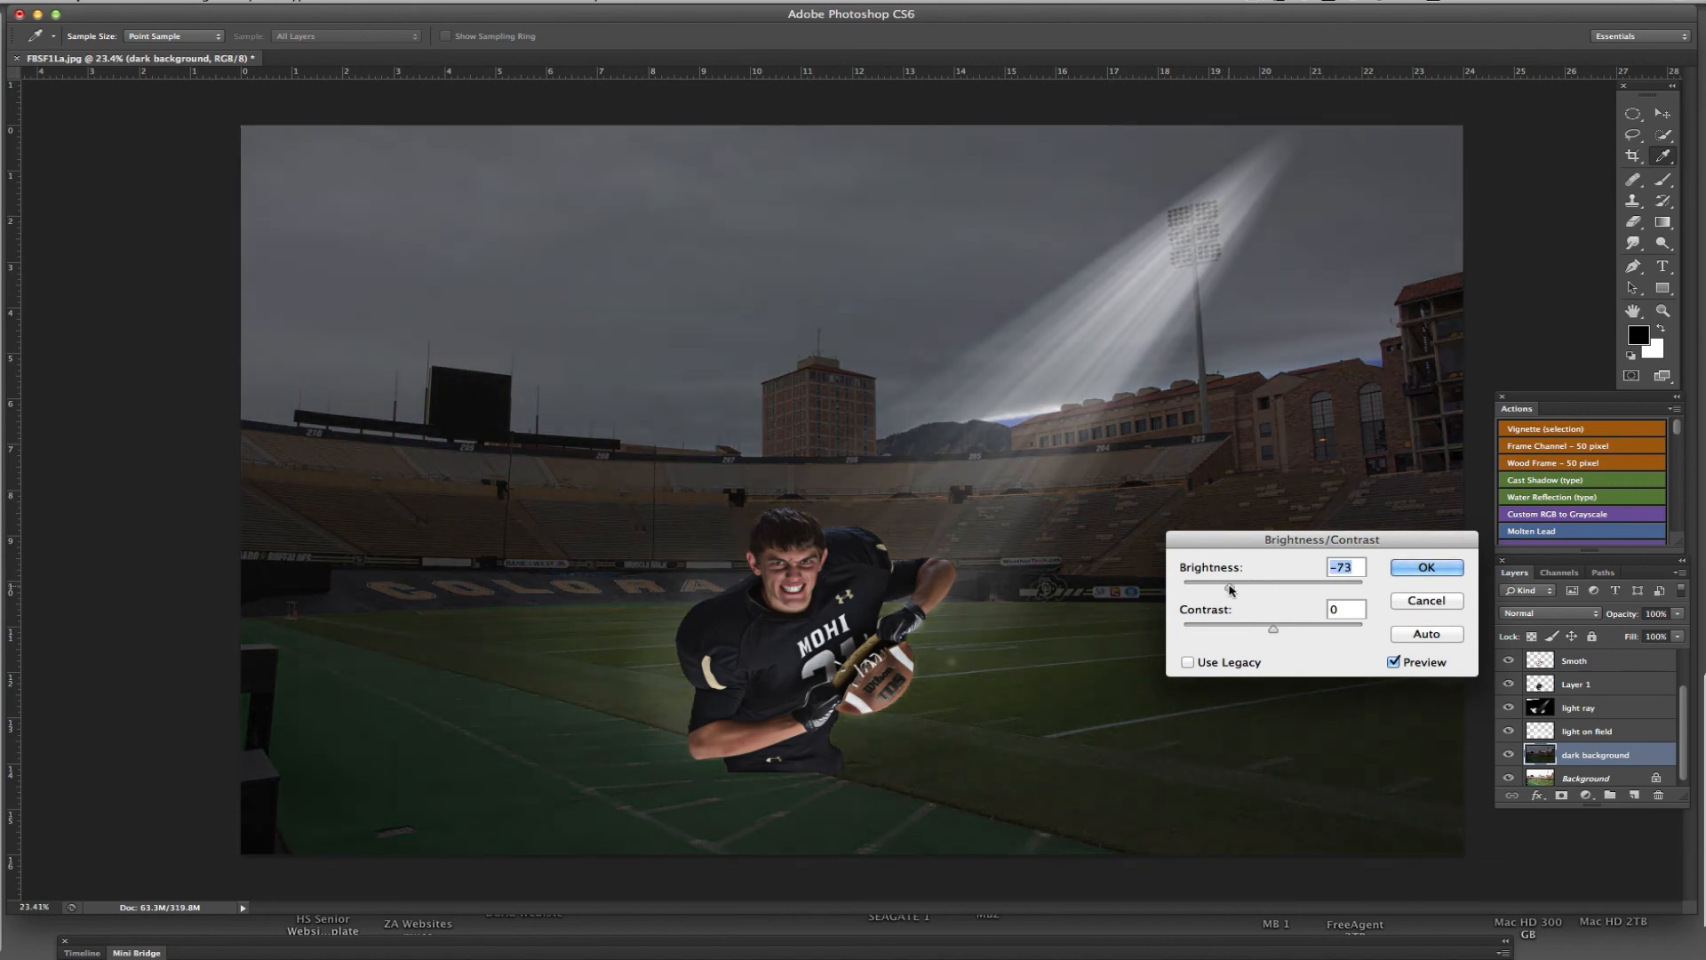
click(1426, 568)
Step: On the light on field layer, paint white with the 479 px brush over the turf beside the player's bent elbow
key(b)
click(1586, 730)
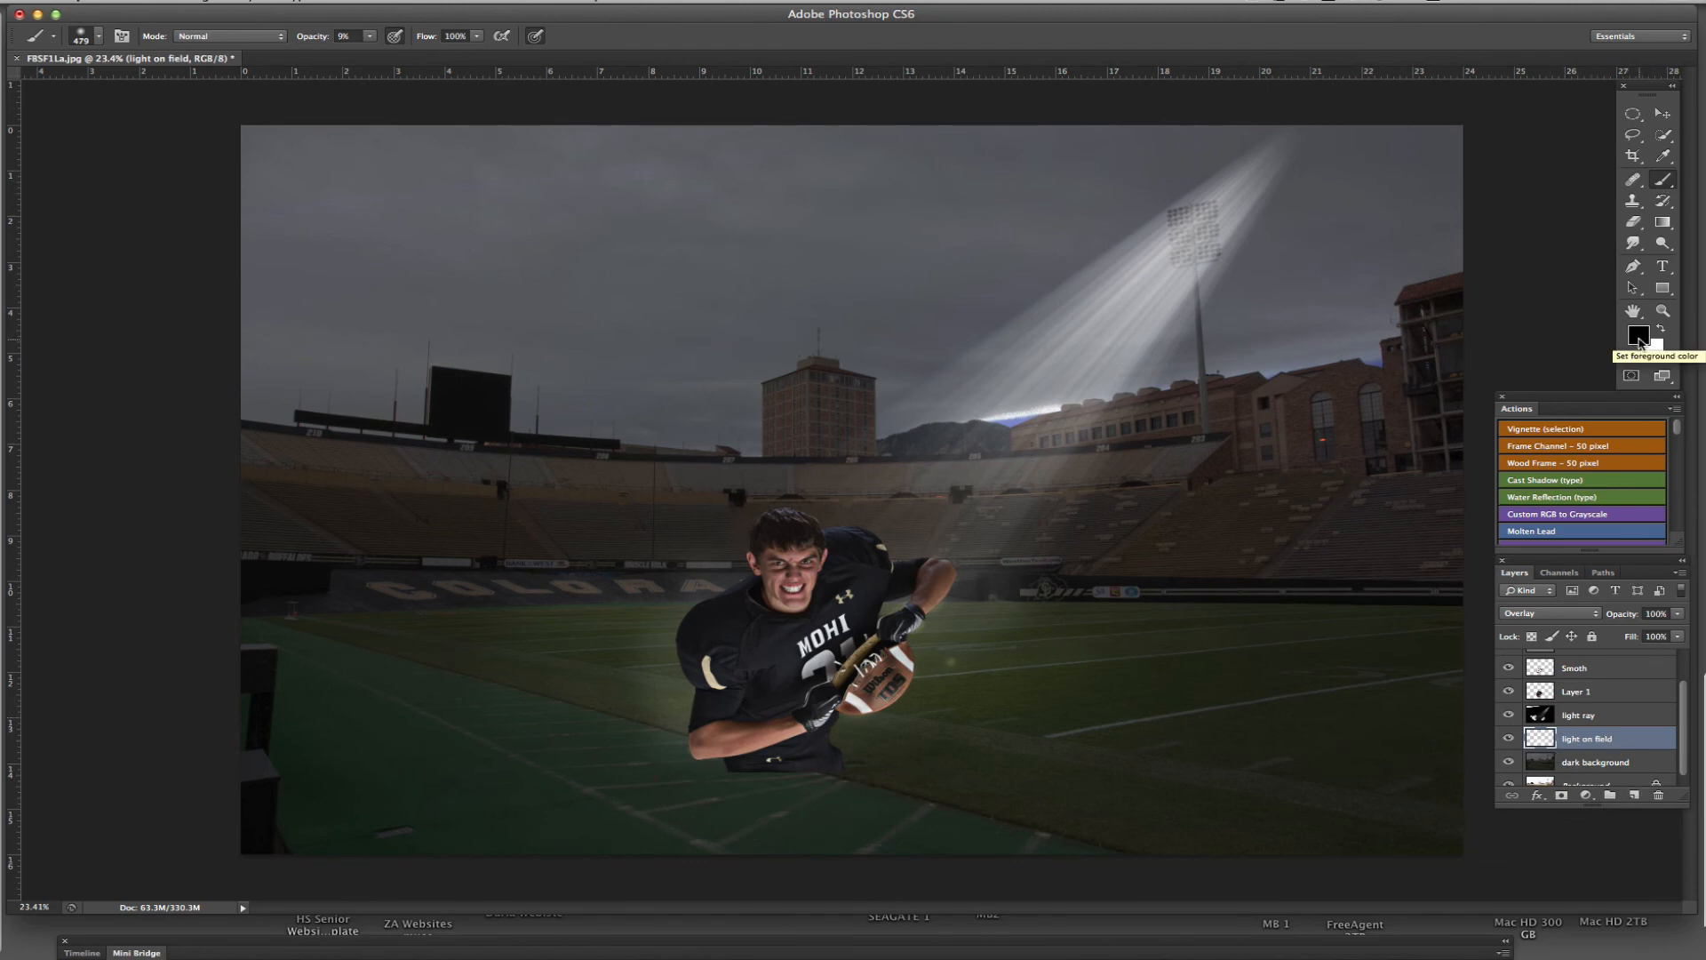
key(x)
mouse_move(625, 660)
mouse_down()
mouse_move(602, 662)
mouse_move(616, 648)
mouse_move(631, 695)
mouse_up()
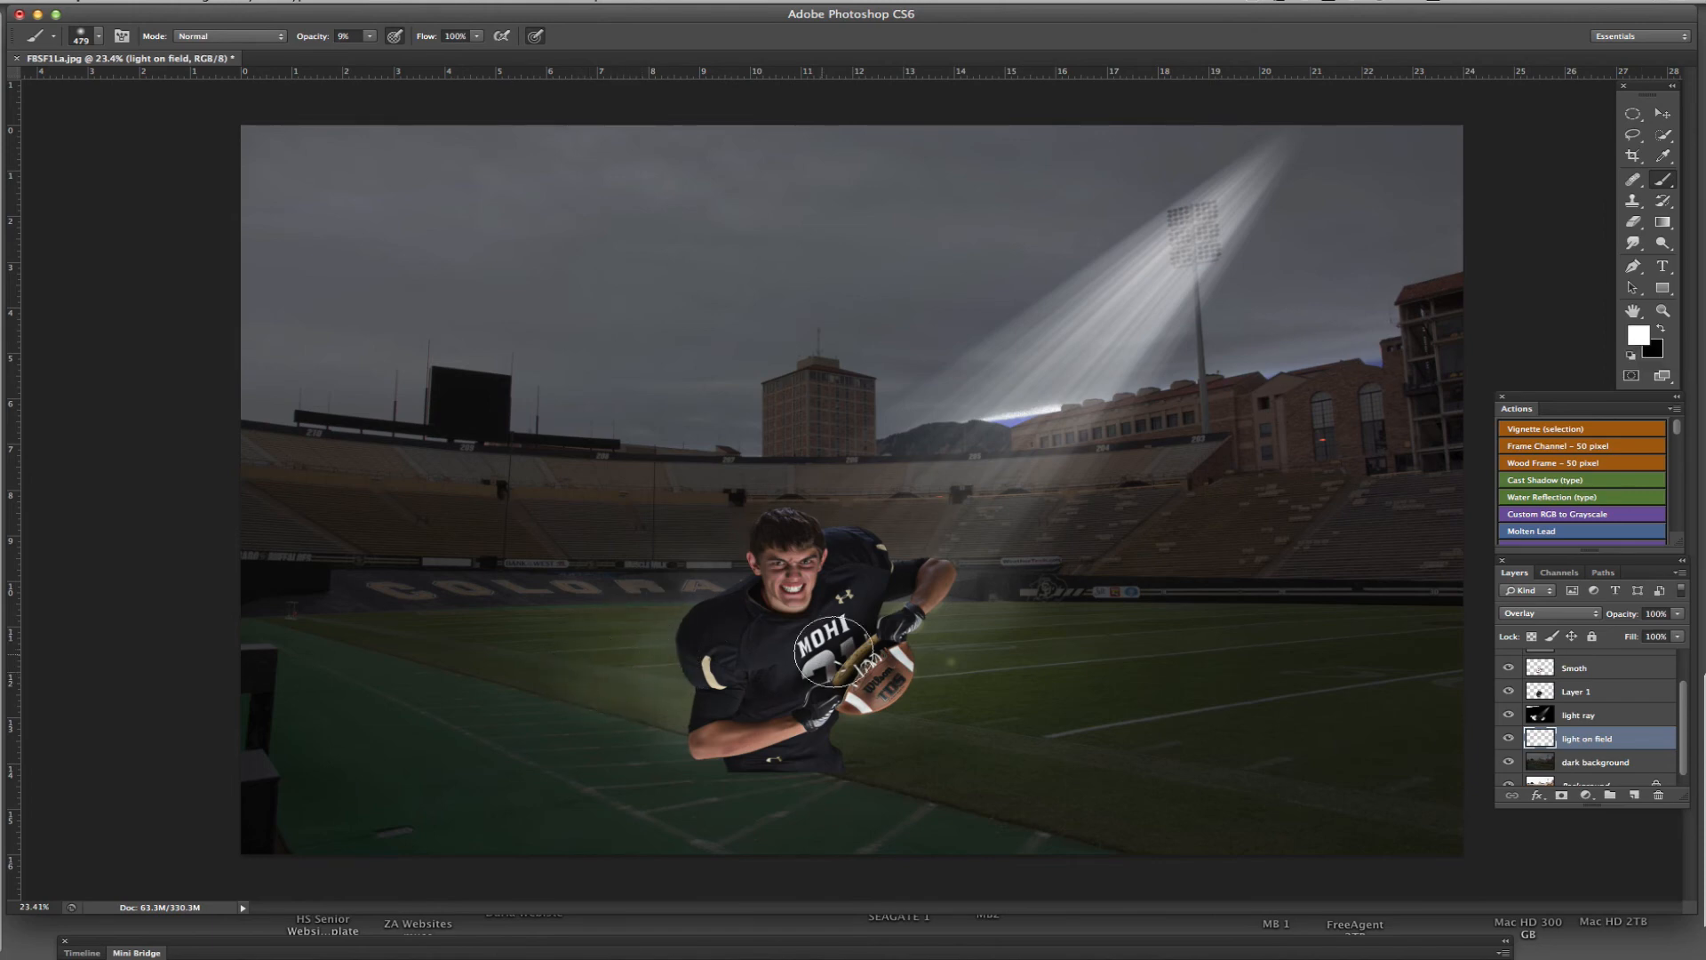
Step: Enlarge the brush to 1684 px and brighten the field and stands around the player, raising the brush opacity to 14%
right_click(984, 658)
drag(1130, 684, 1137, 682)
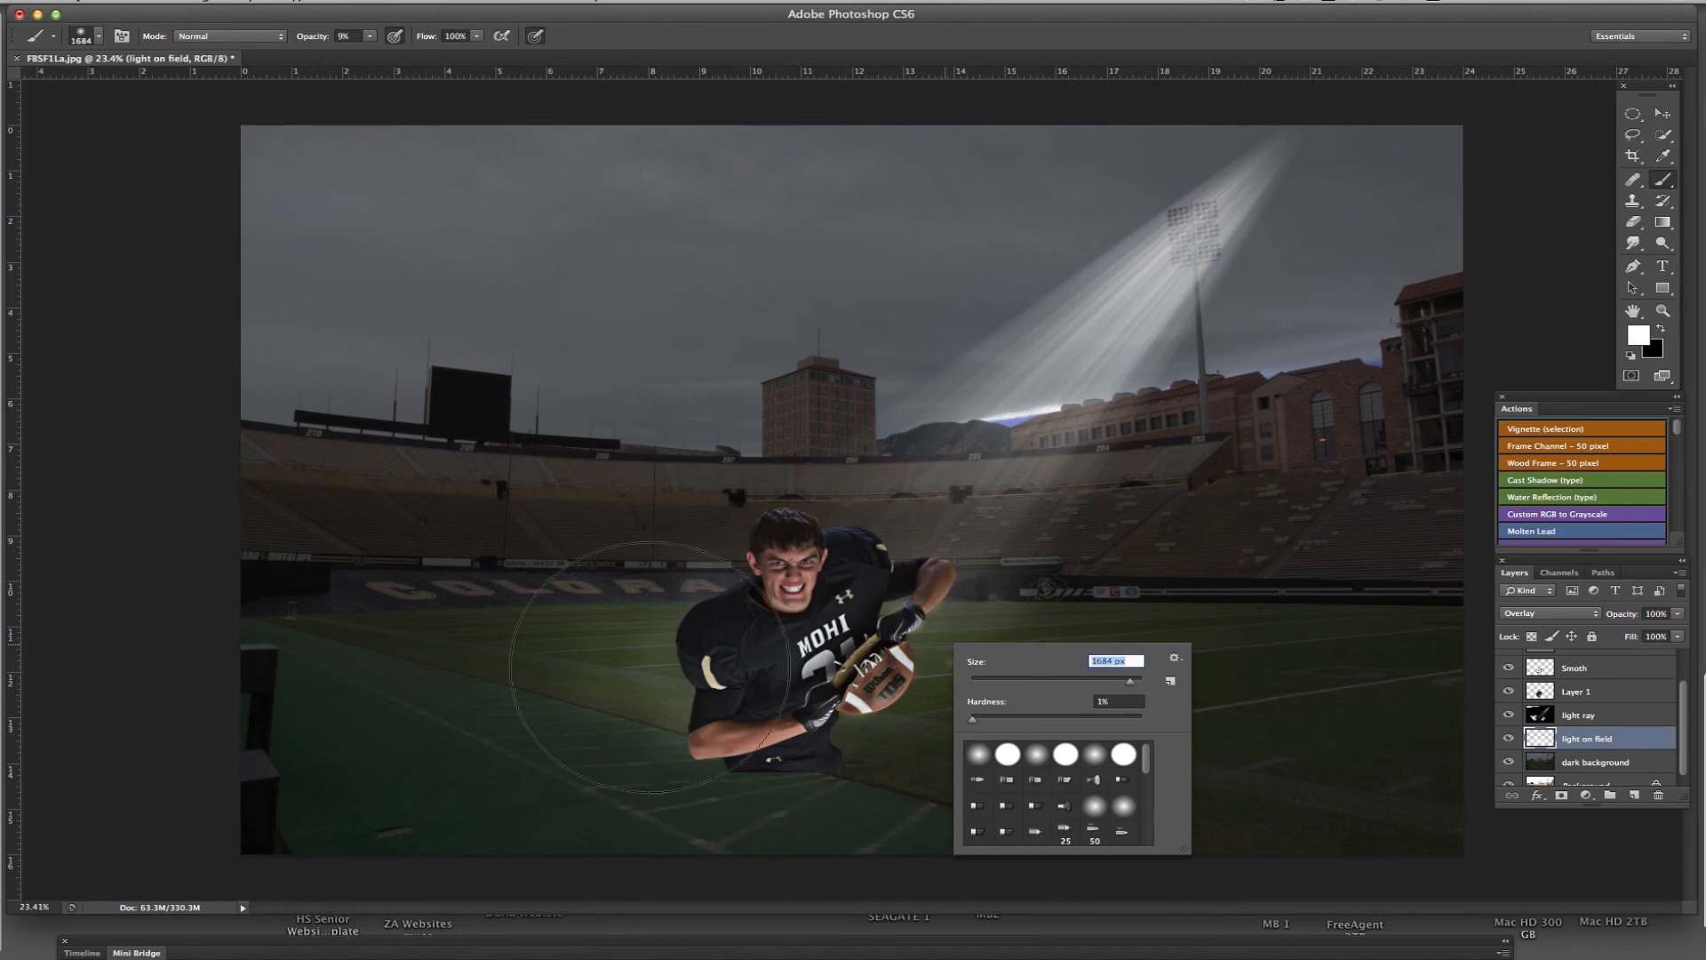
key(Return)
mouse_move(946, 670)
mouse_down()
mouse_move(832, 677)
mouse_move(574, 663)
mouse_move(832, 659)
mouse_move(613, 673)
mouse_up()
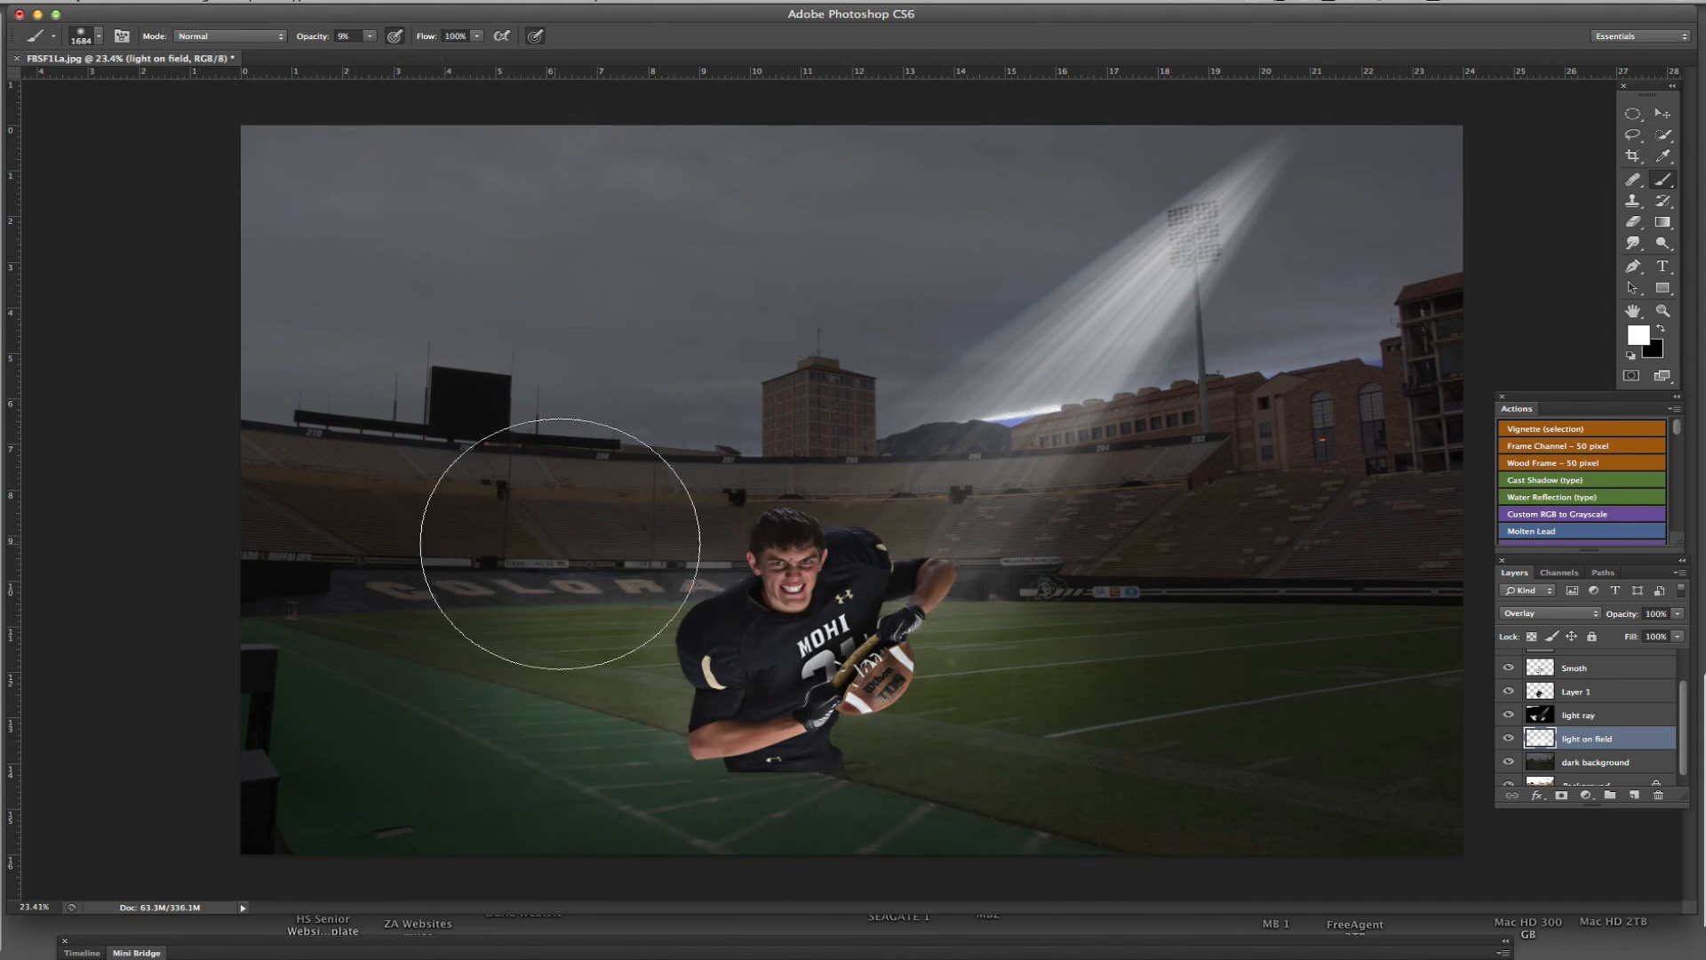
mouse_move(556, 541)
mouse_down()
mouse_move(615, 690)
mouse_move(738, 646)
mouse_up()
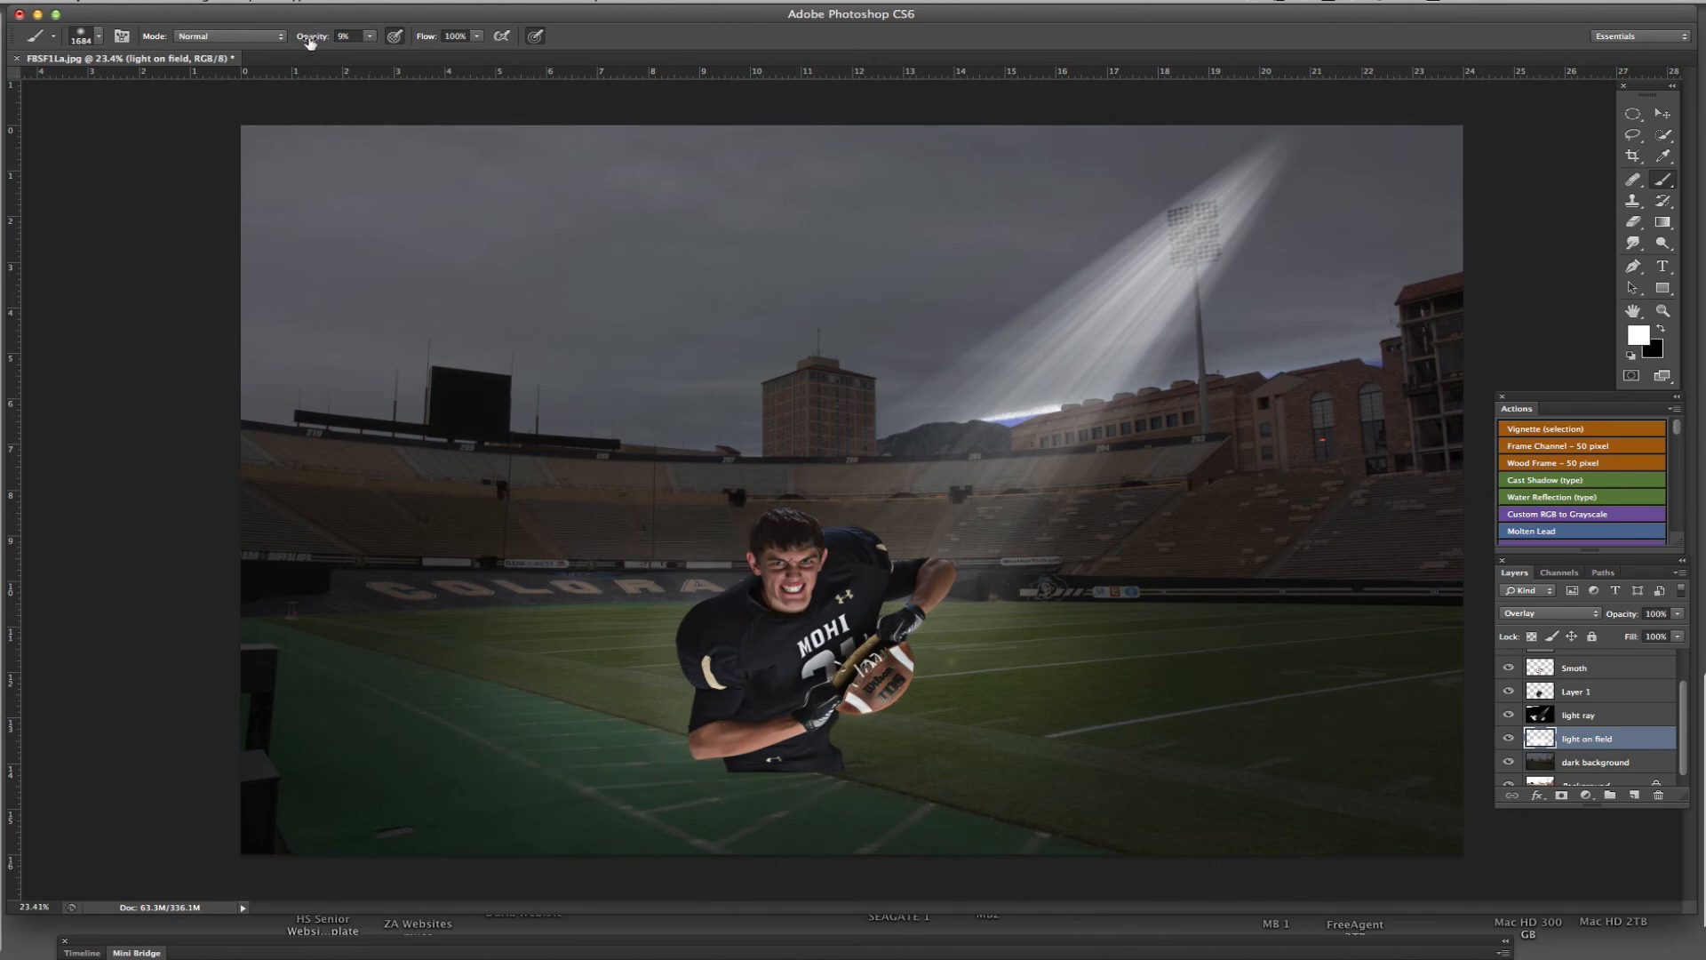
drag(311, 41, 317, 41)
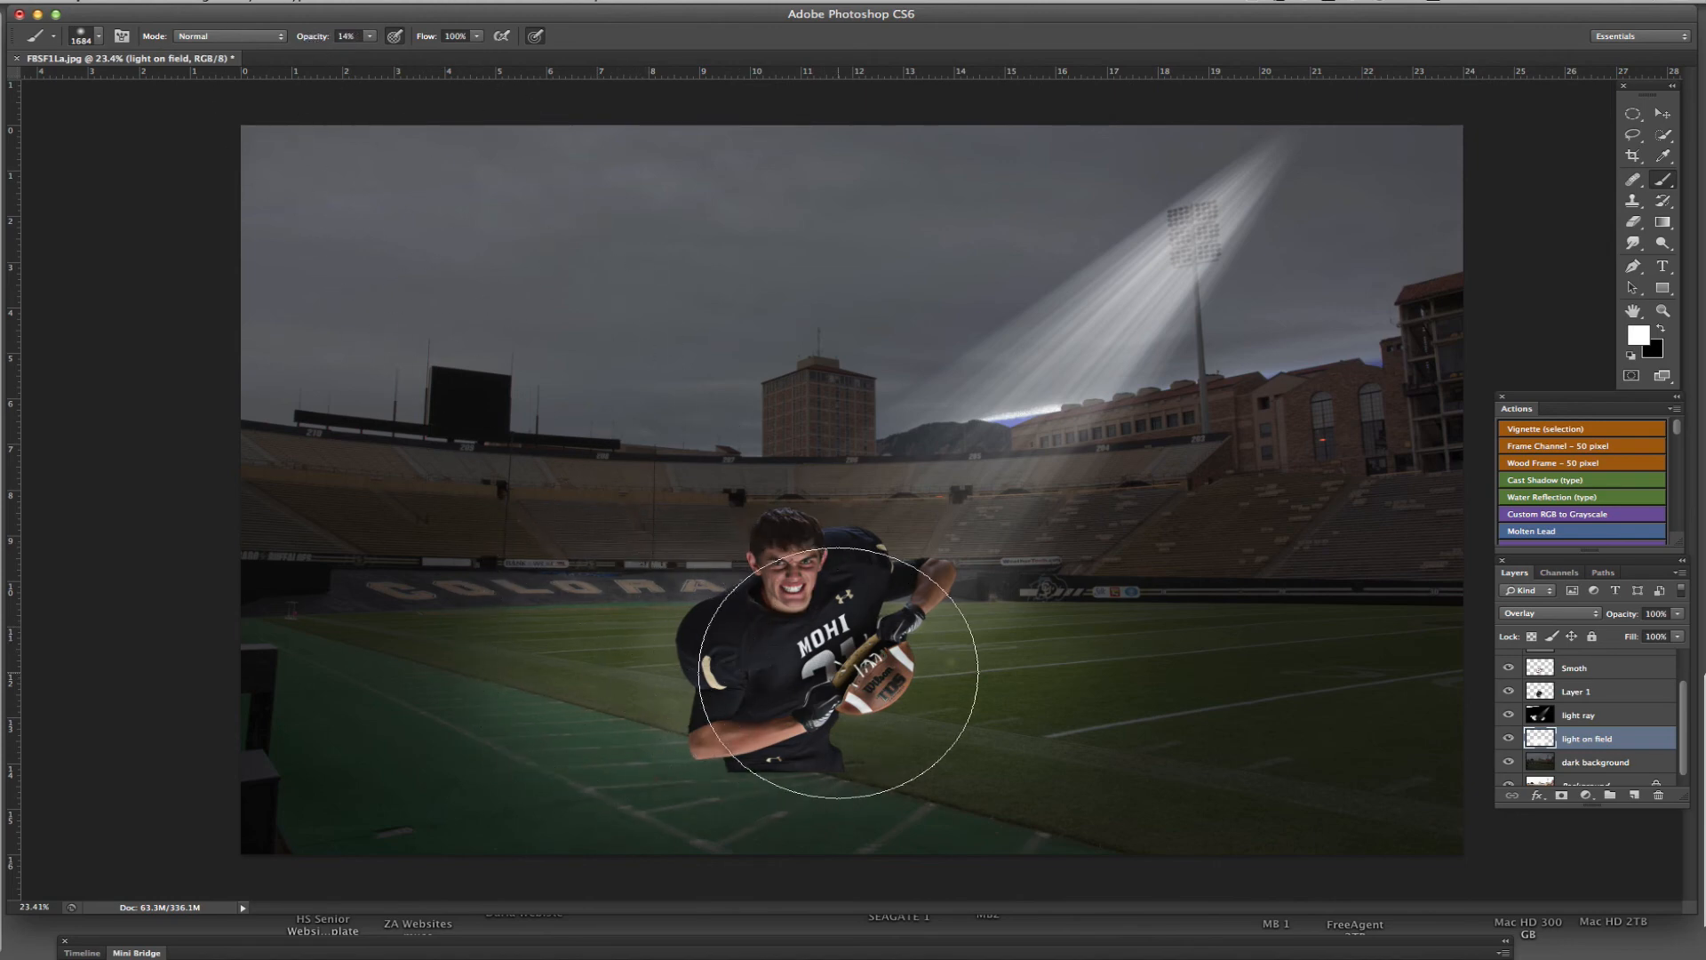
mouse_move(928, 677)
mouse_down()
mouse_move(786, 673)
mouse_move(891, 658)
mouse_move(896, 637)
mouse_move(702, 657)
mouse_up()
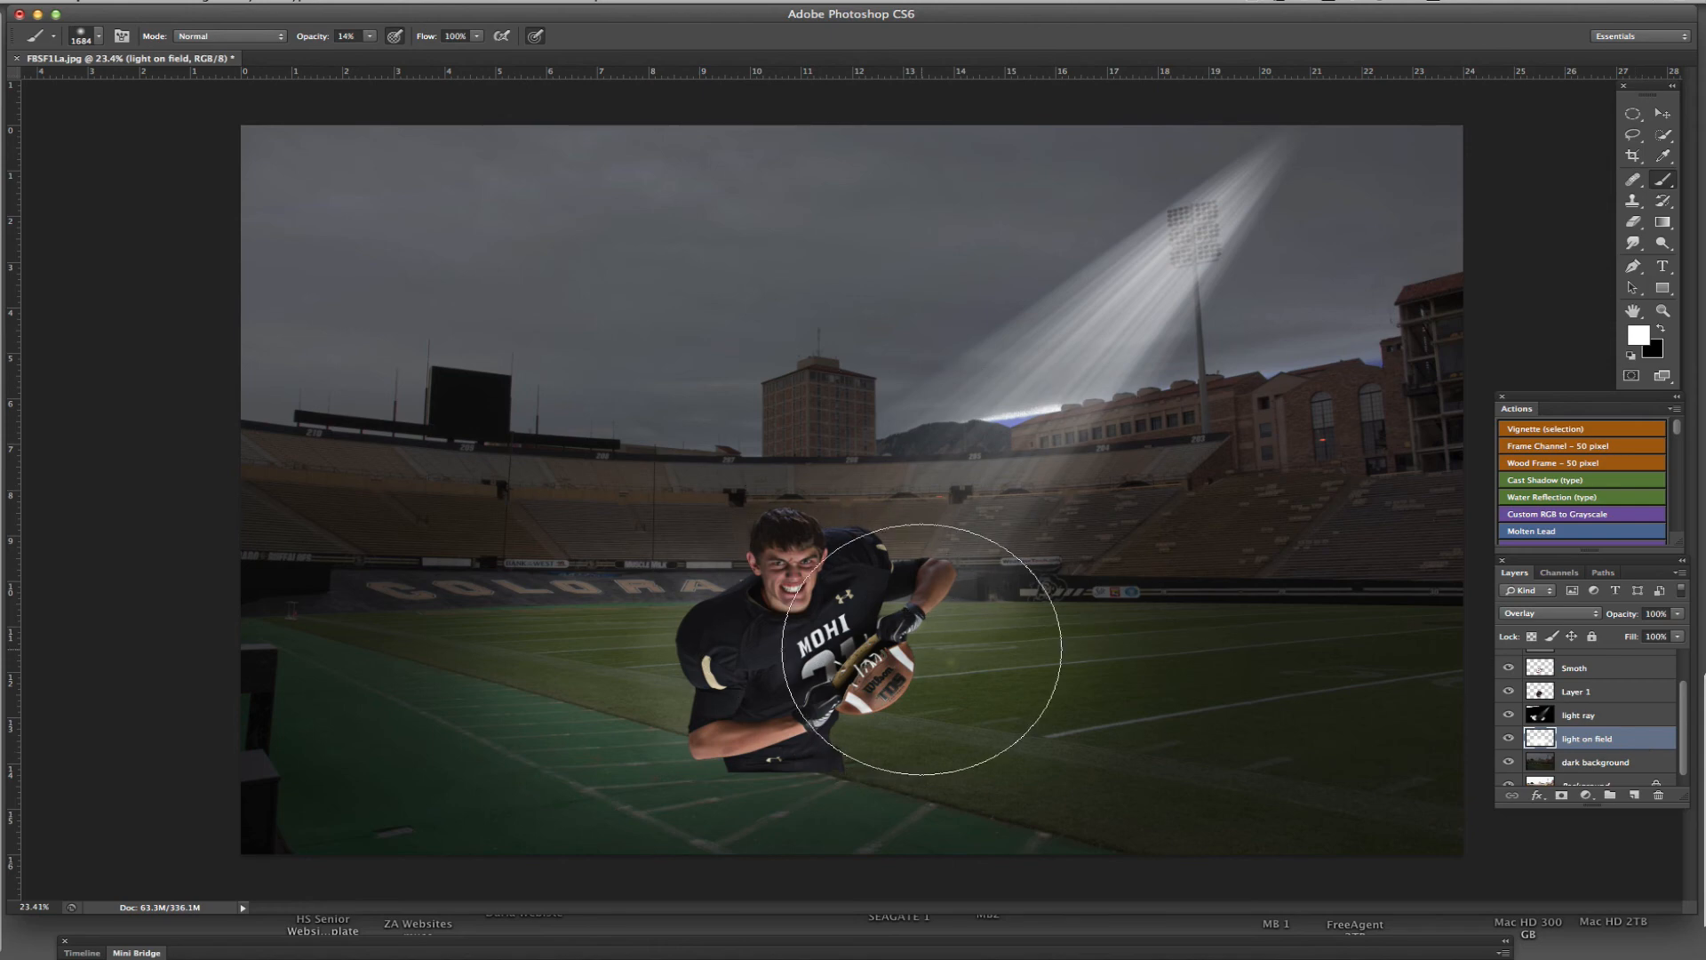
Step: Save the layered document as a Photoshop file named FBSF1Lb.psd in the beyondthebuzzer folder
click(133, 6)
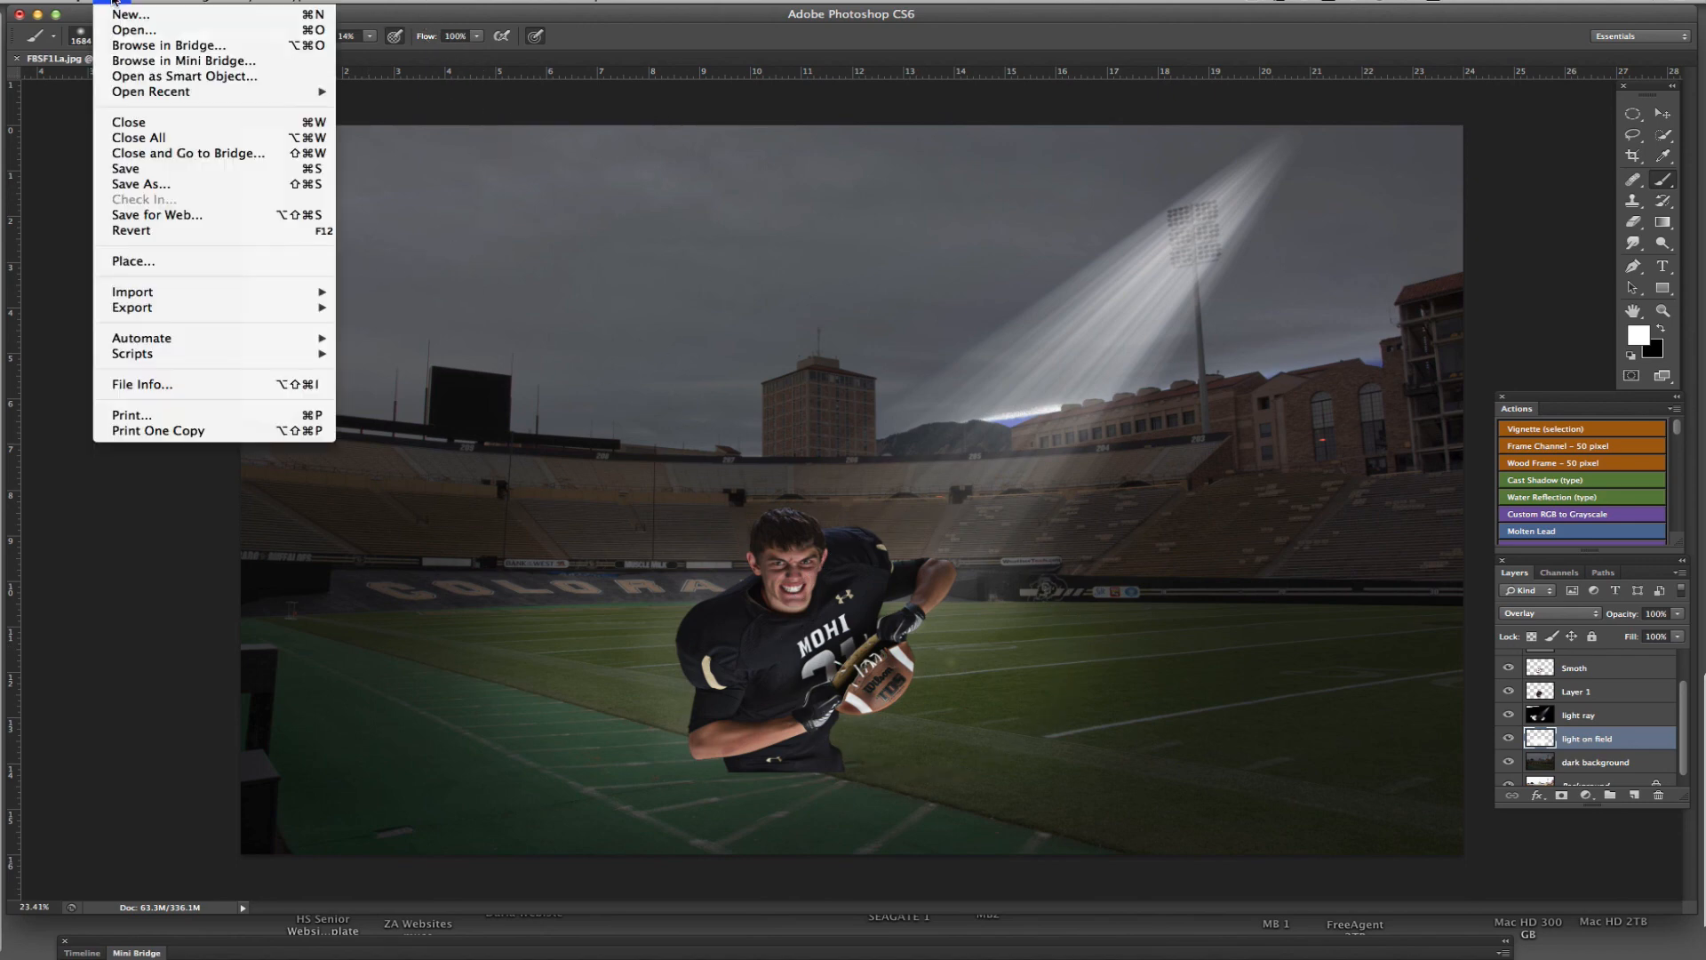
click(150, 175)
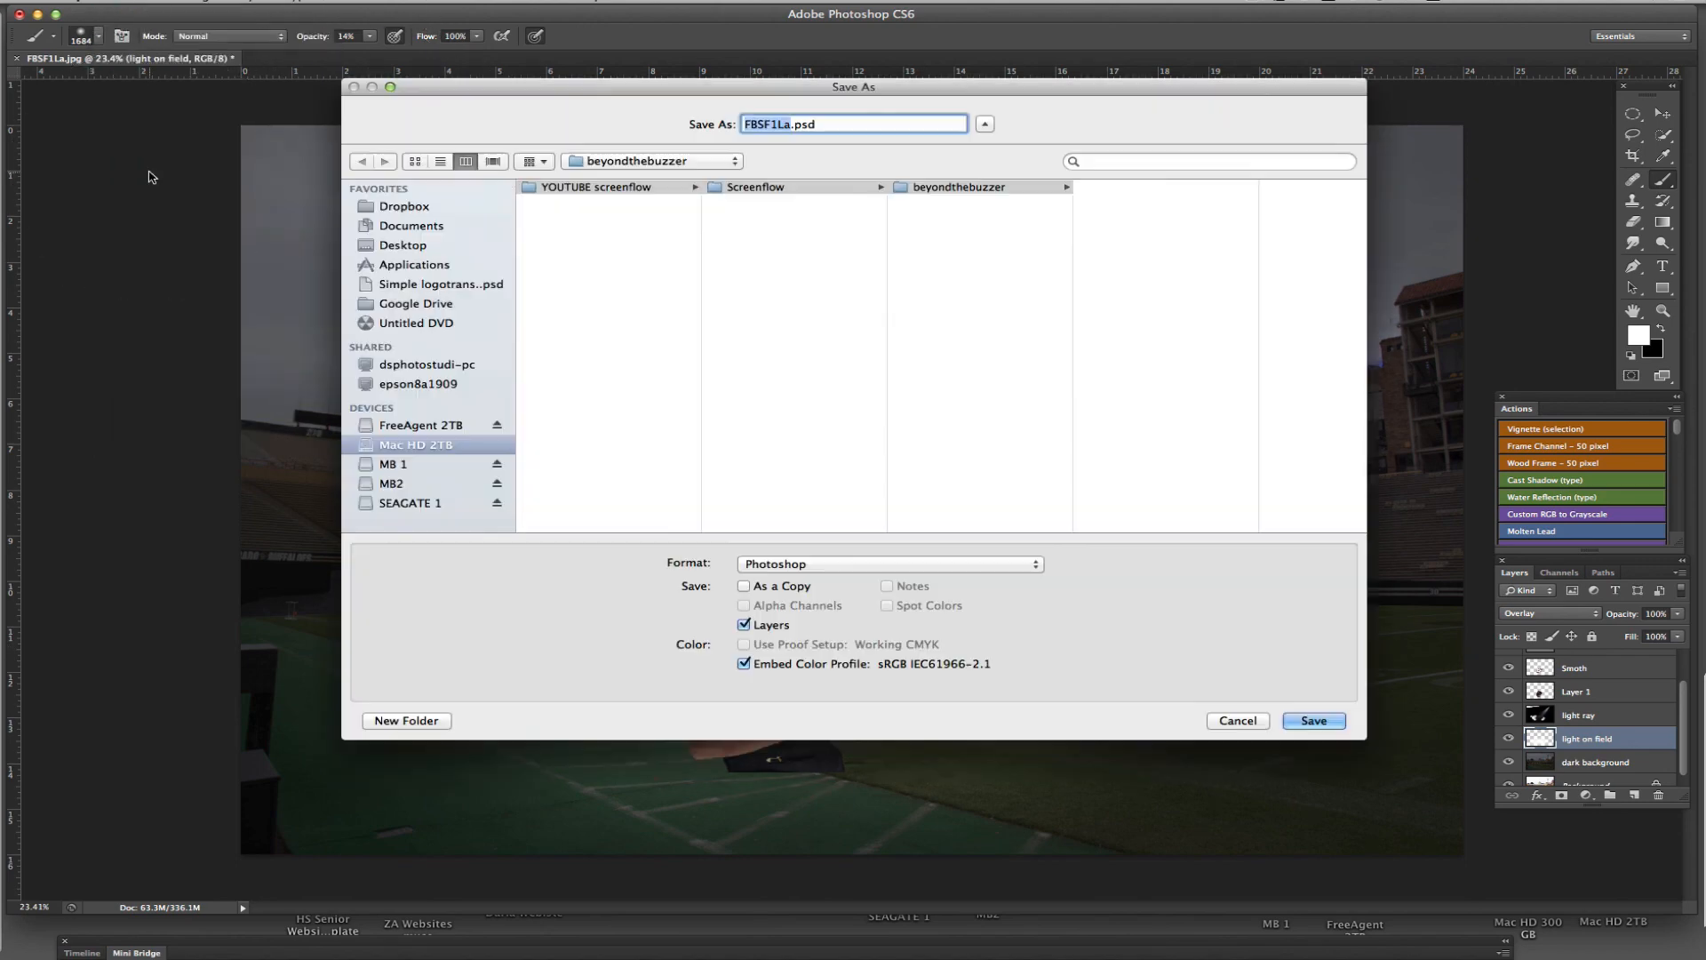
click(786, 125)
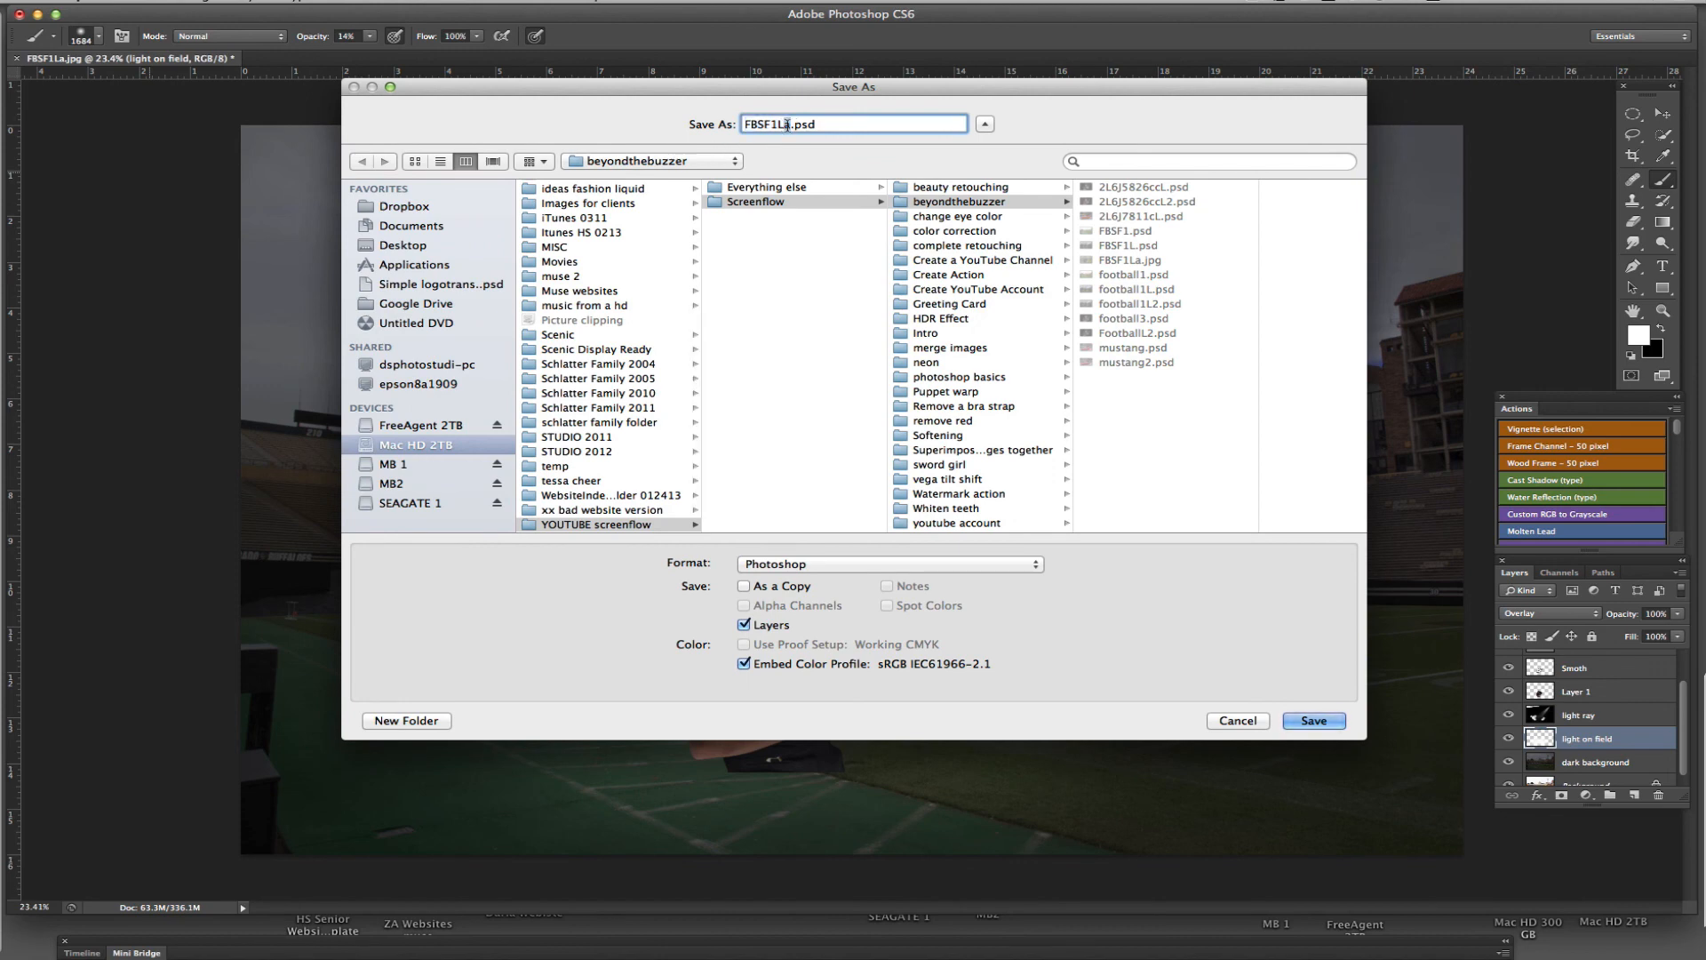
key(BackSpace)
text(b)
click(1309, 720)
click(1020, 415)
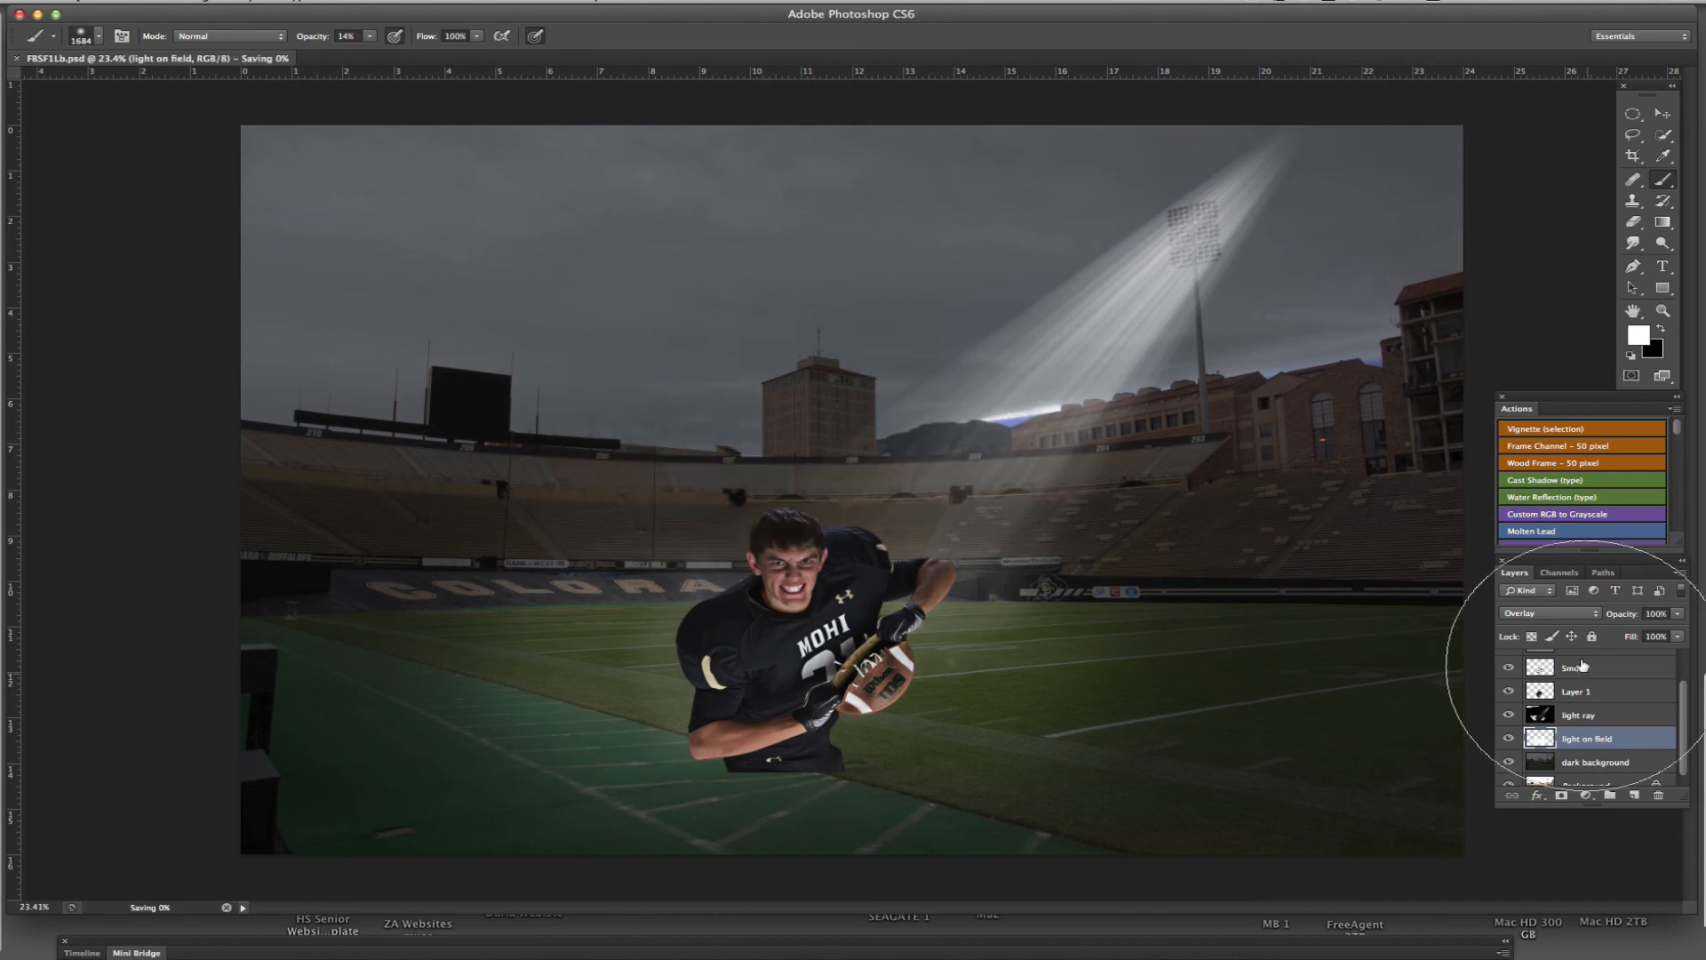
Step: Flatten the image into a single background layer and open the HDR Toning adjustment for it
click(1681, 574)
click(1603, 850)
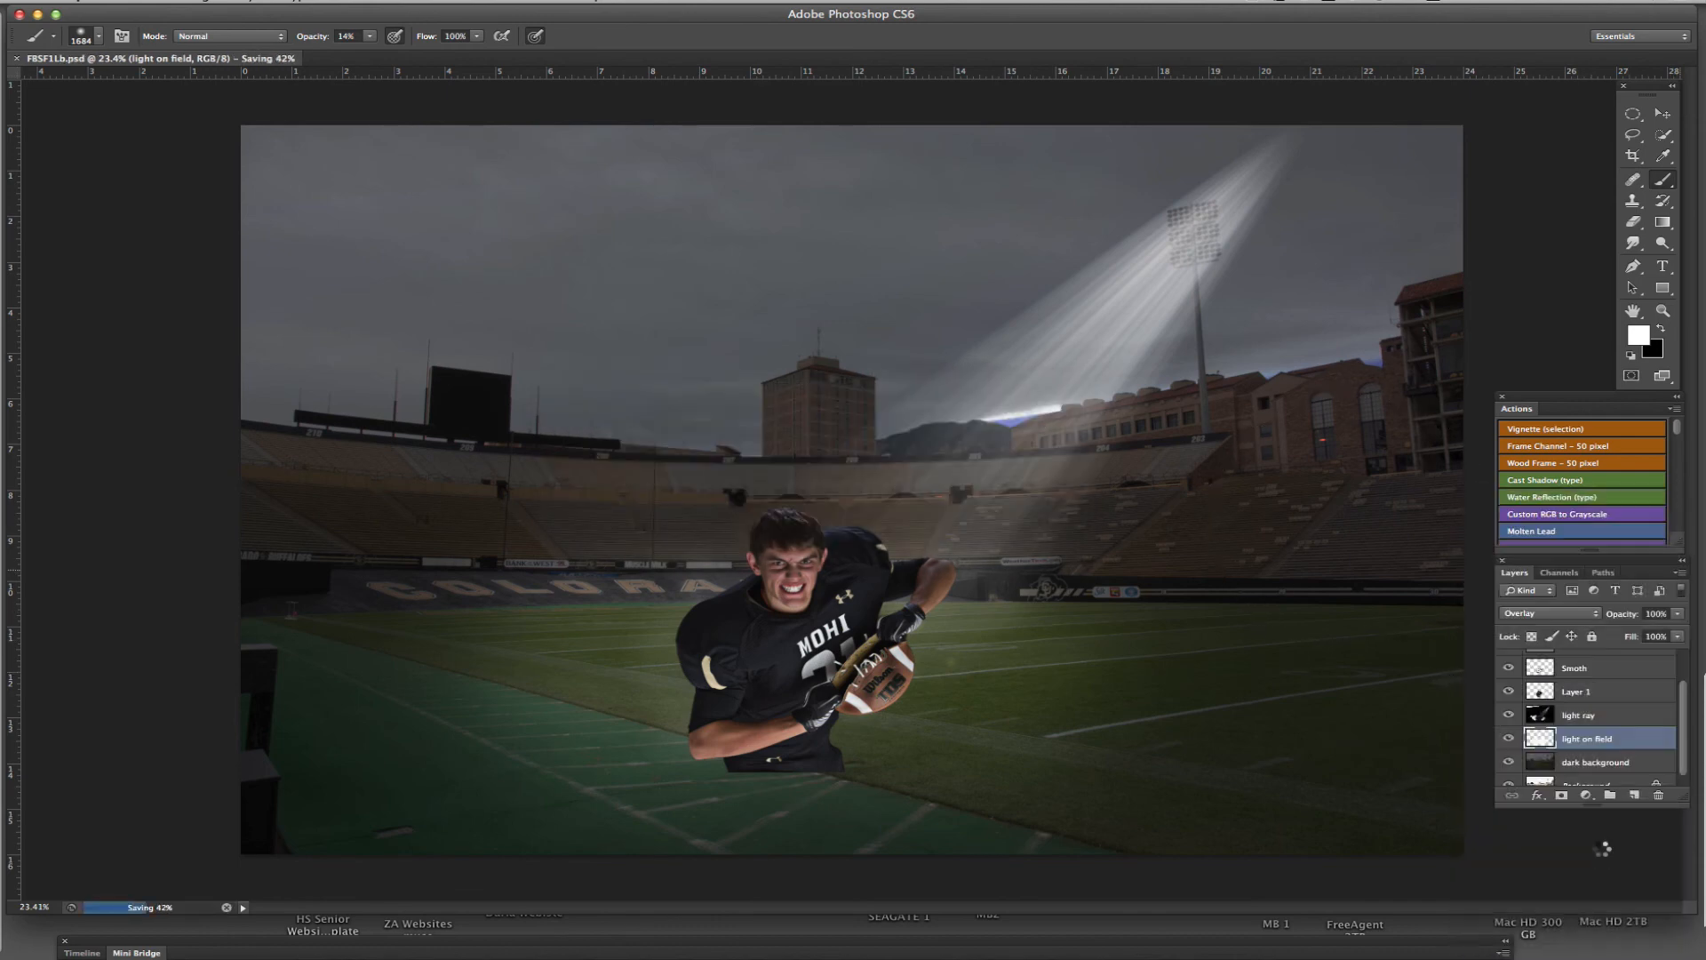
click(203, 2)
mouse_move(229, 49)
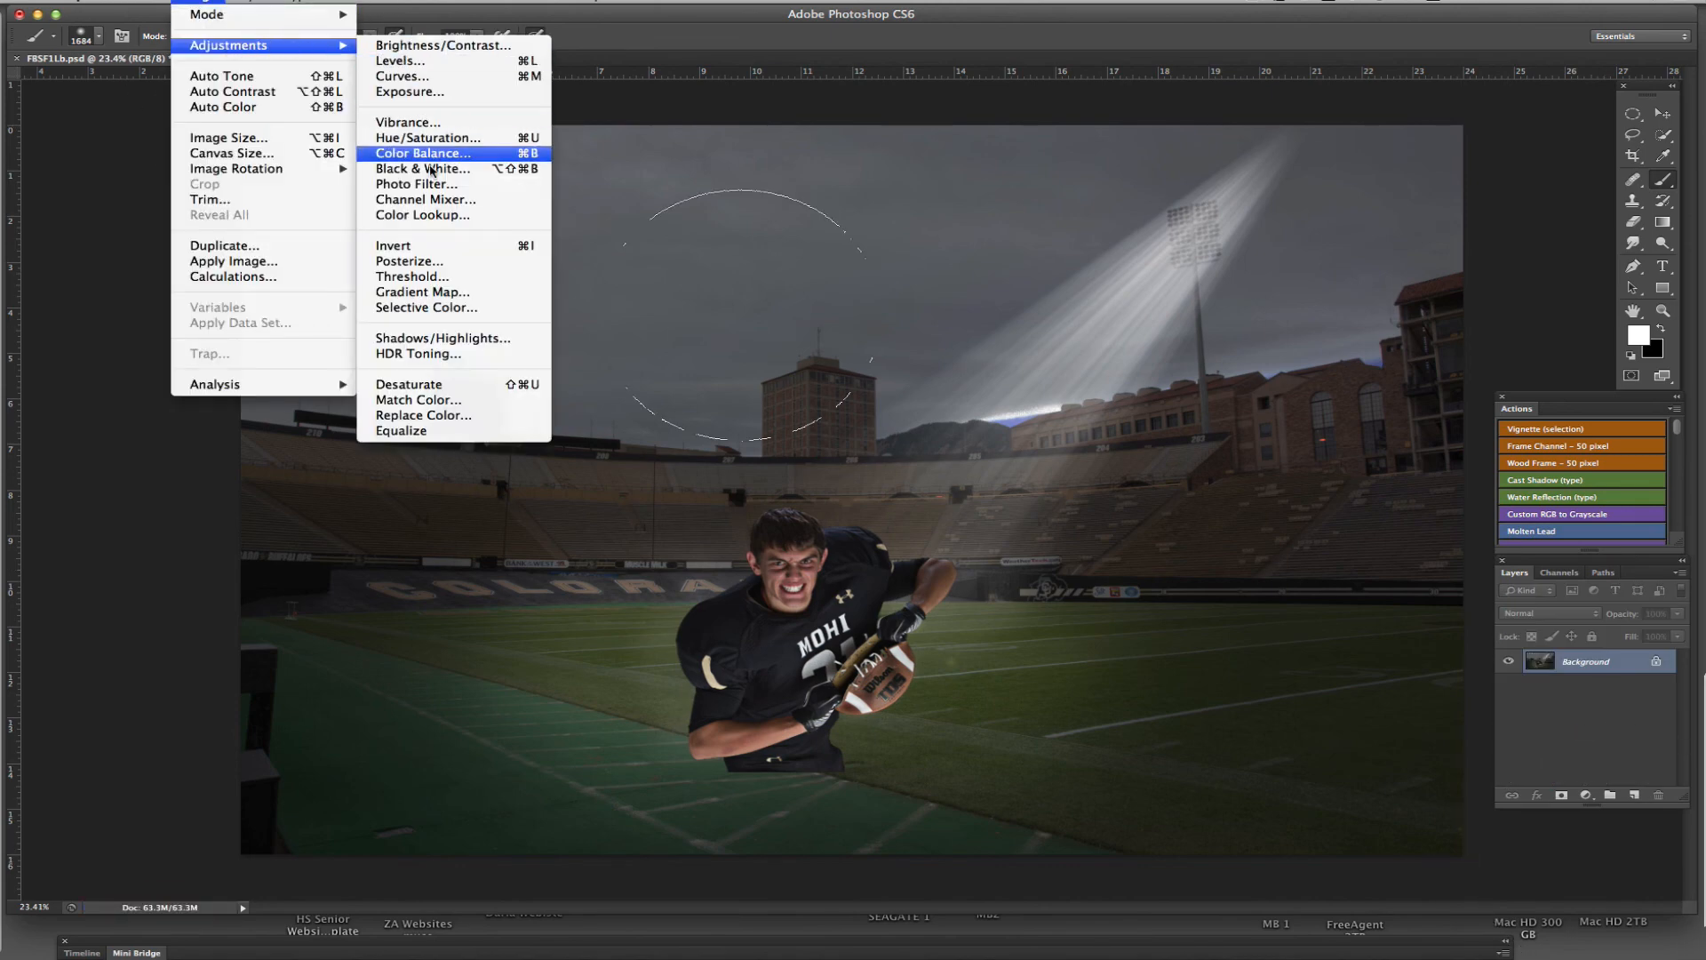
click(461, 357)
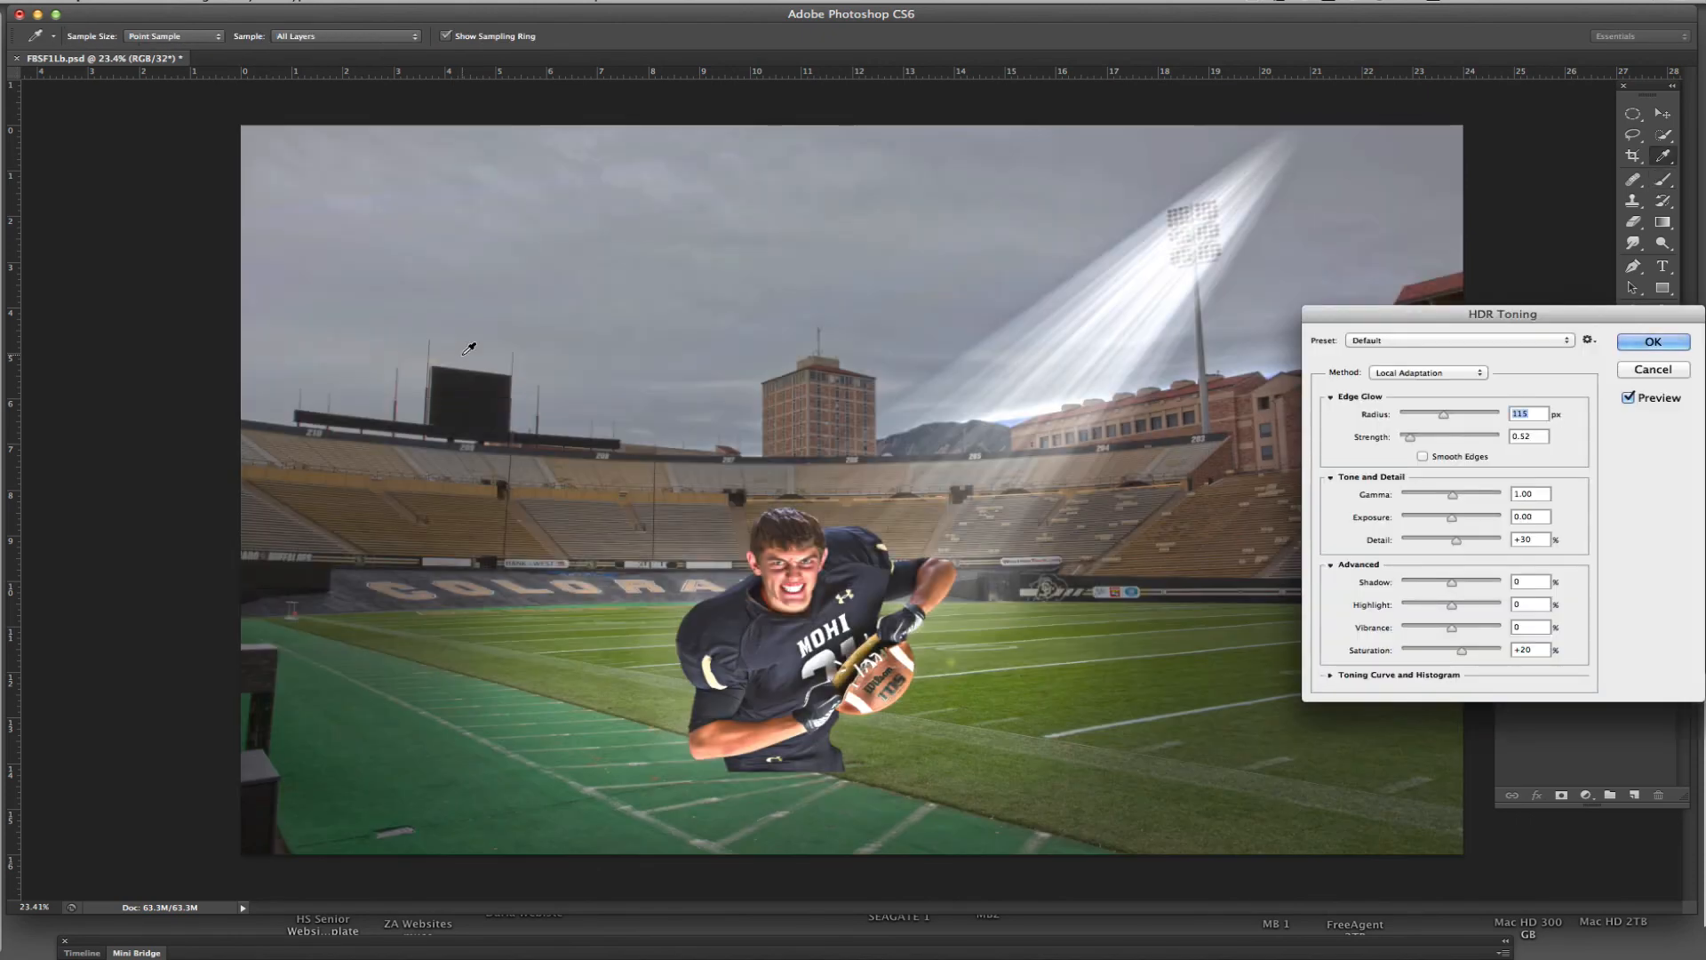
drag(1460, 317, 1426, 238)
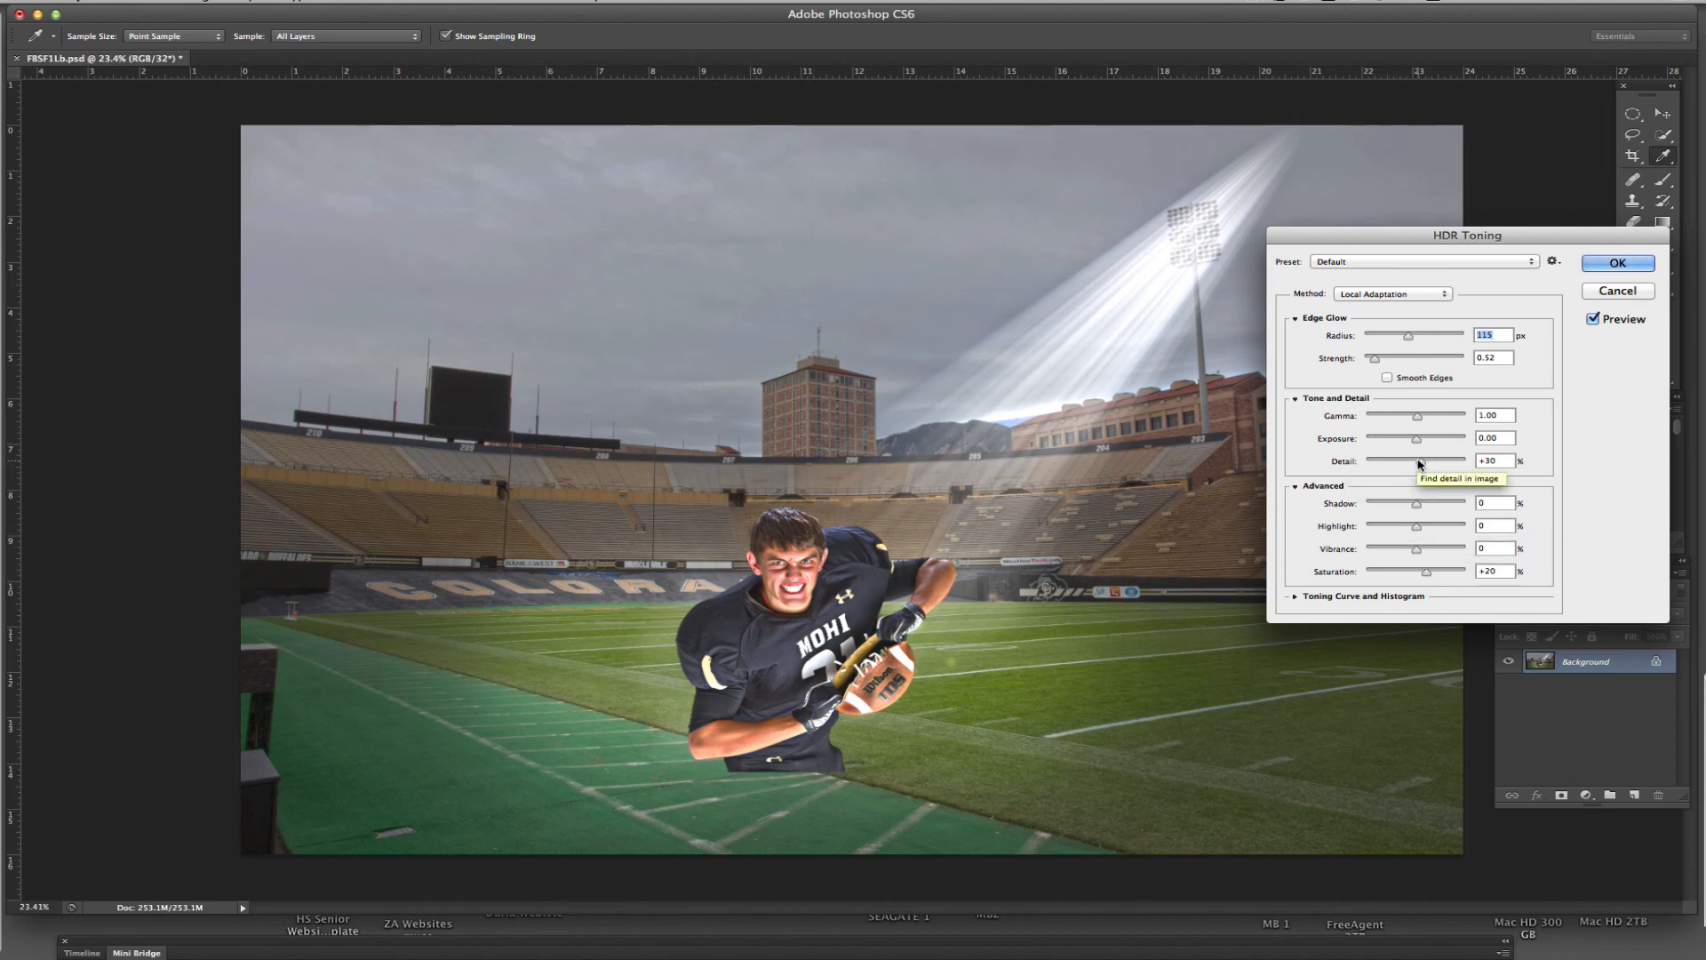
Step: Set the HDR toning to +186% detail, -0.05 exposure, -100% shadow and -42% highlight
drag(1421, 461, 1446, 462)
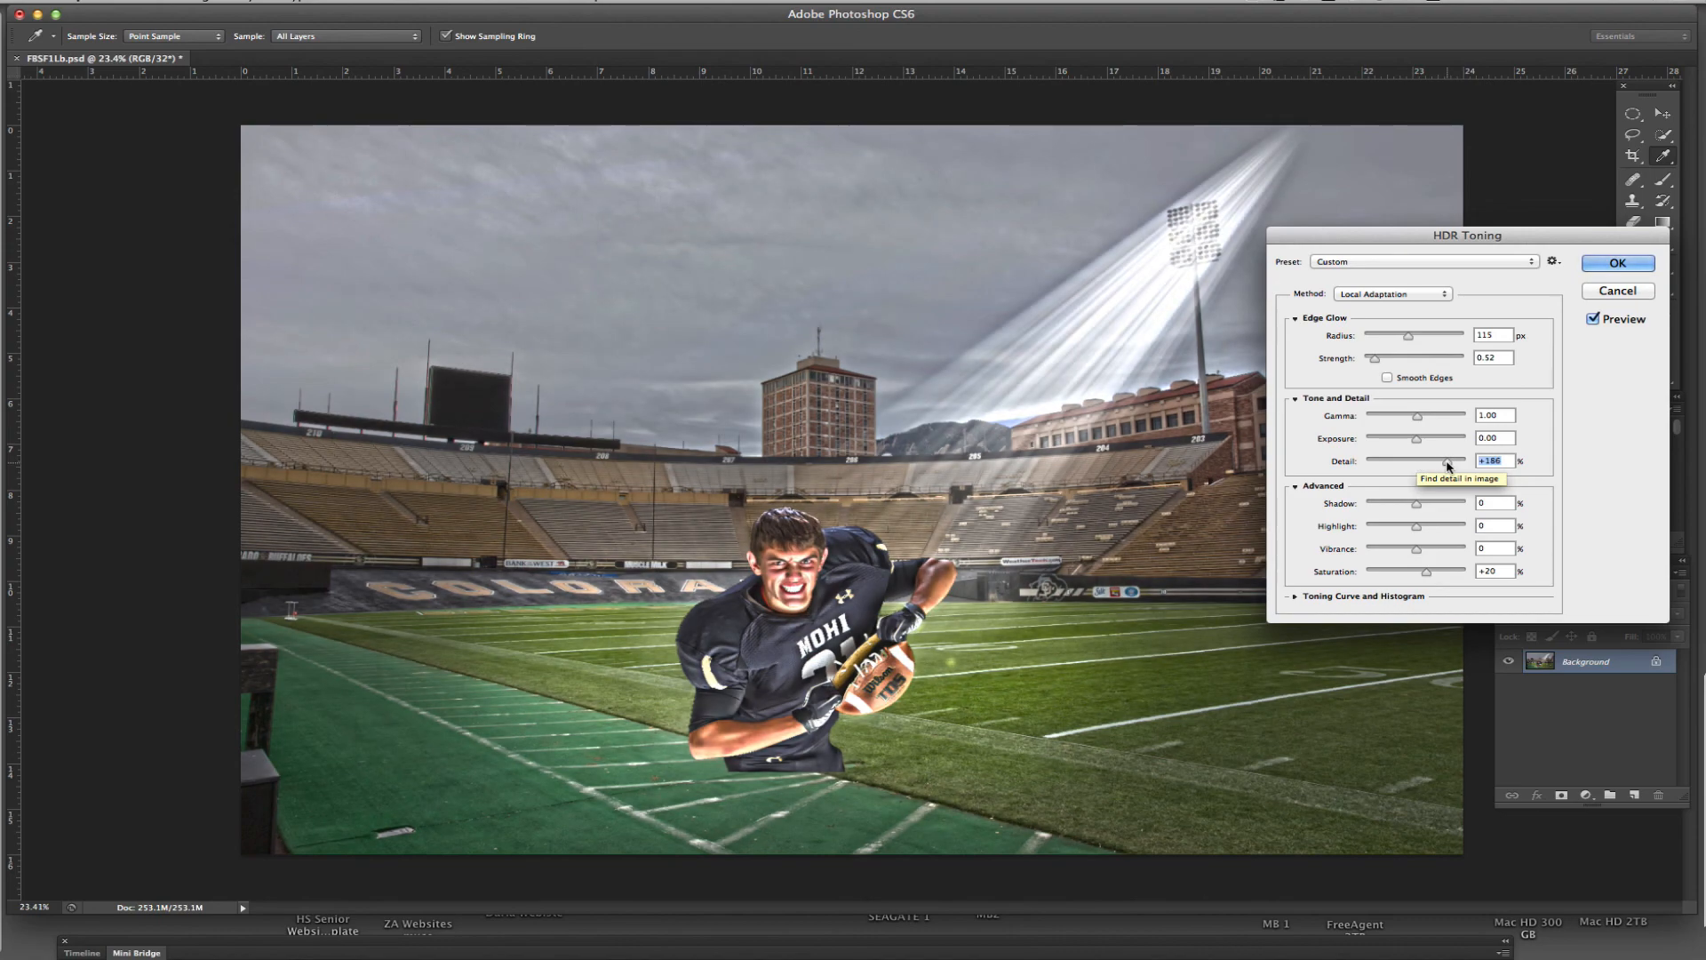
mouse_move(1416, 442)
mouse_down()
mouse_move(1401, 439)
mouse_move(1416, 438)
mouse_up()
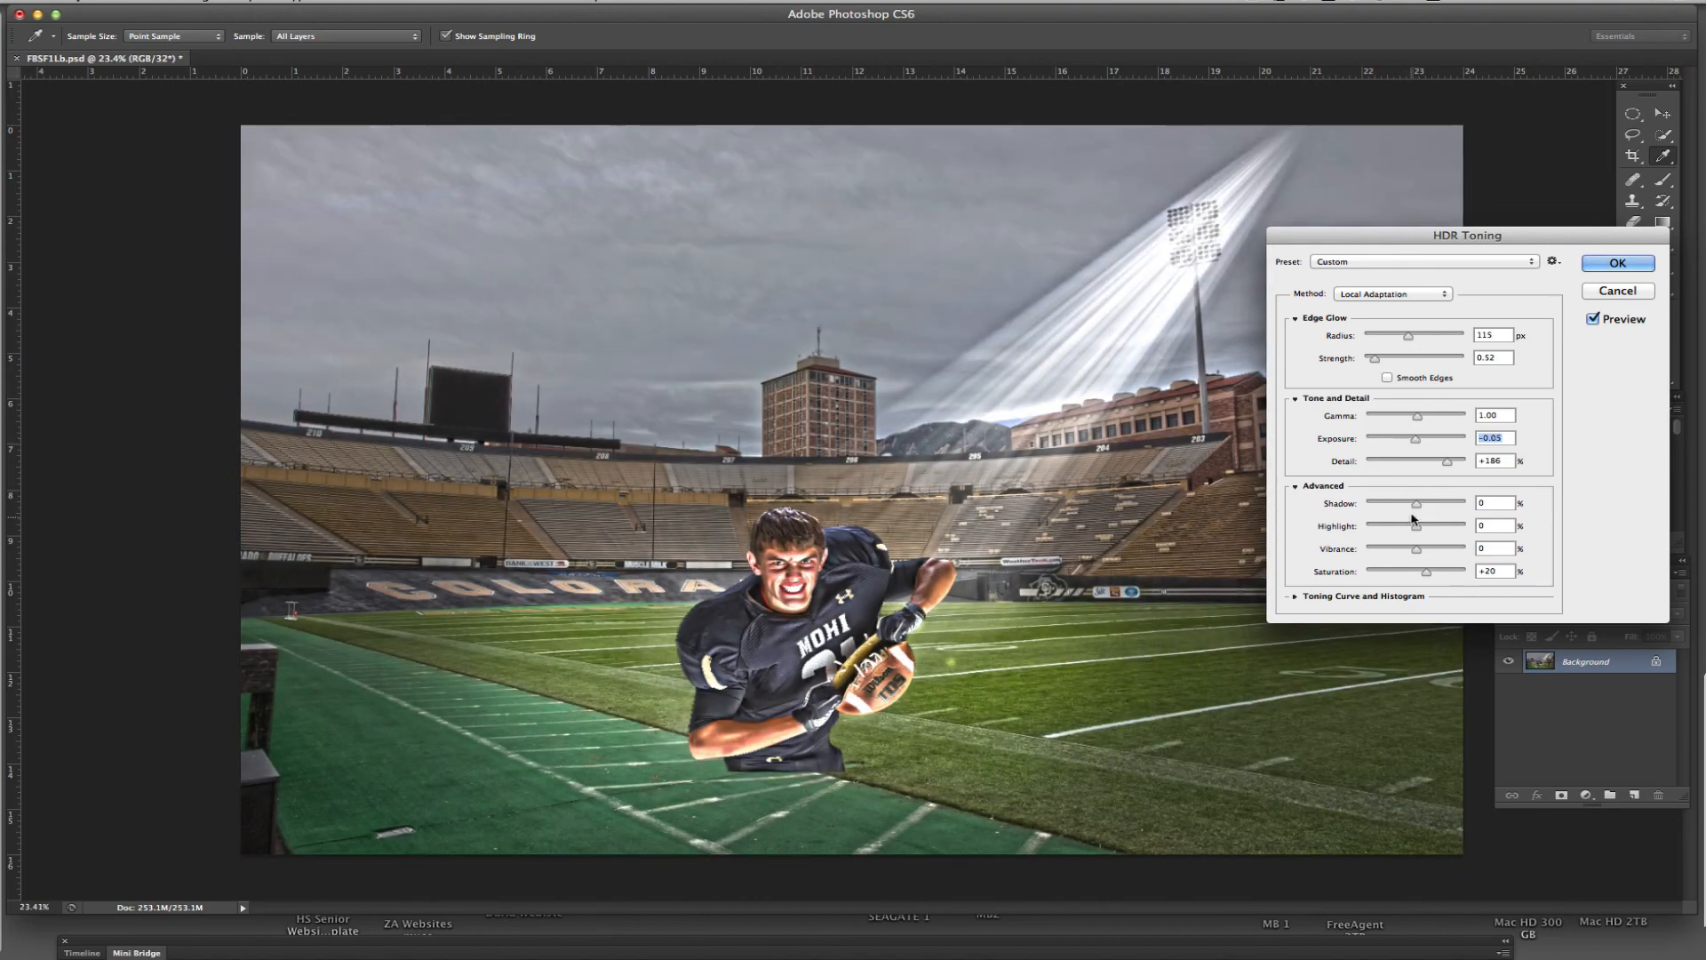
drag(1416, 504, 1364, 503)
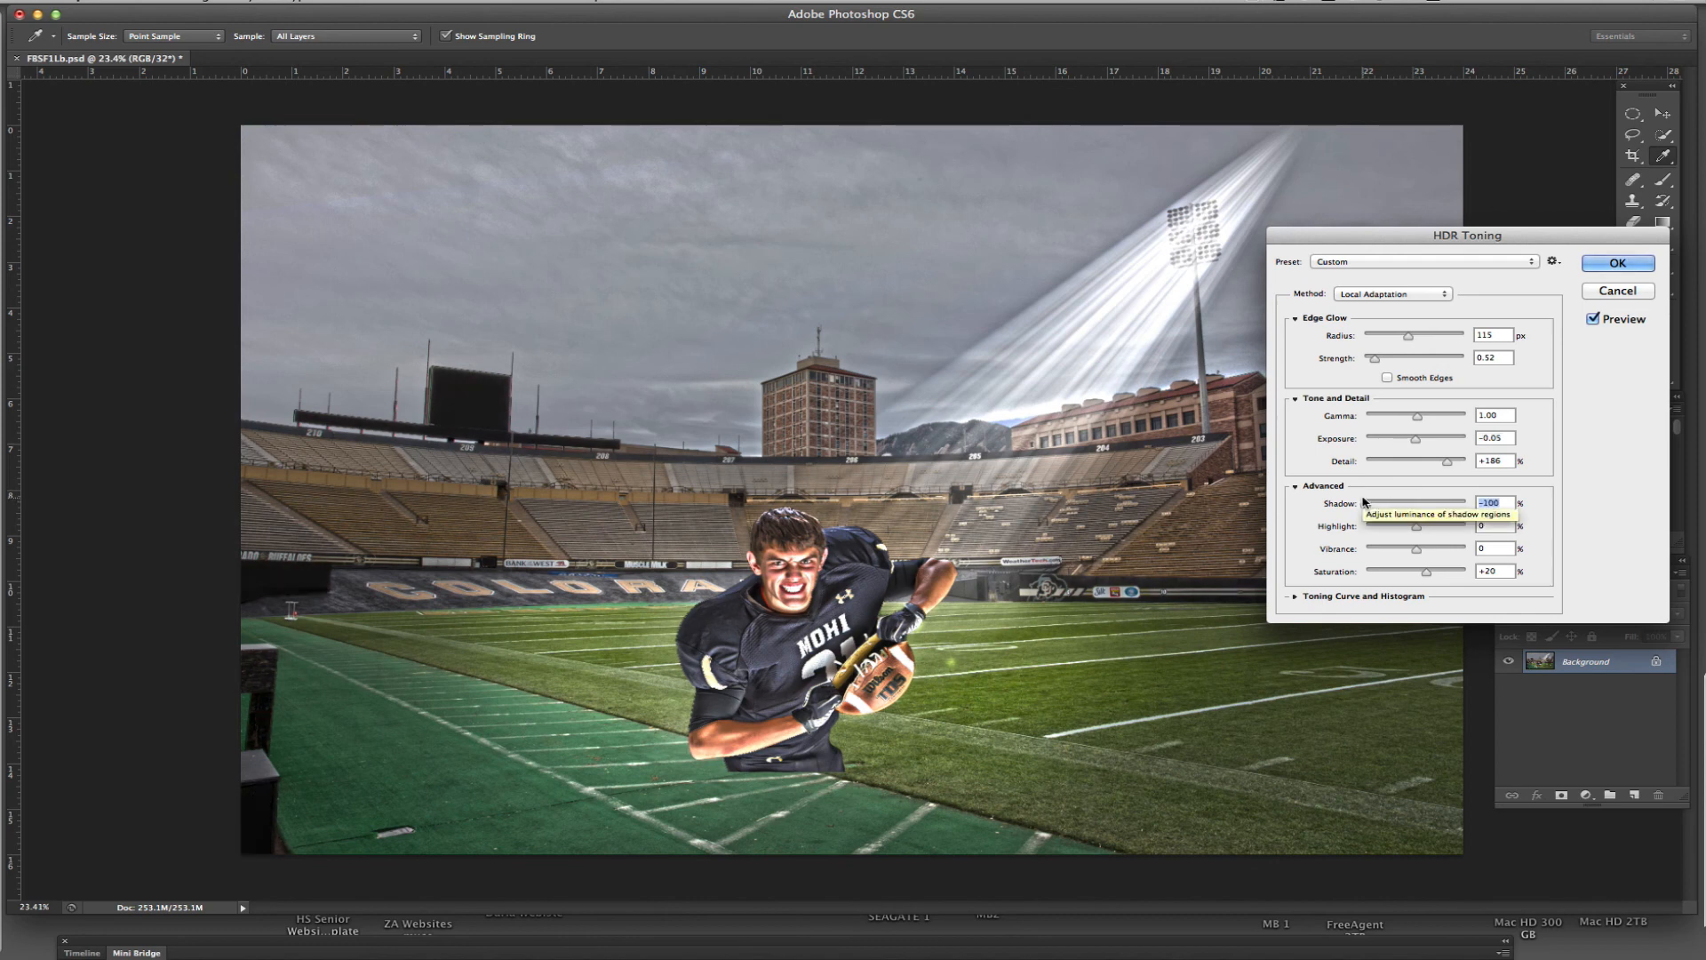
drag(1418, 531, 1395, 526)
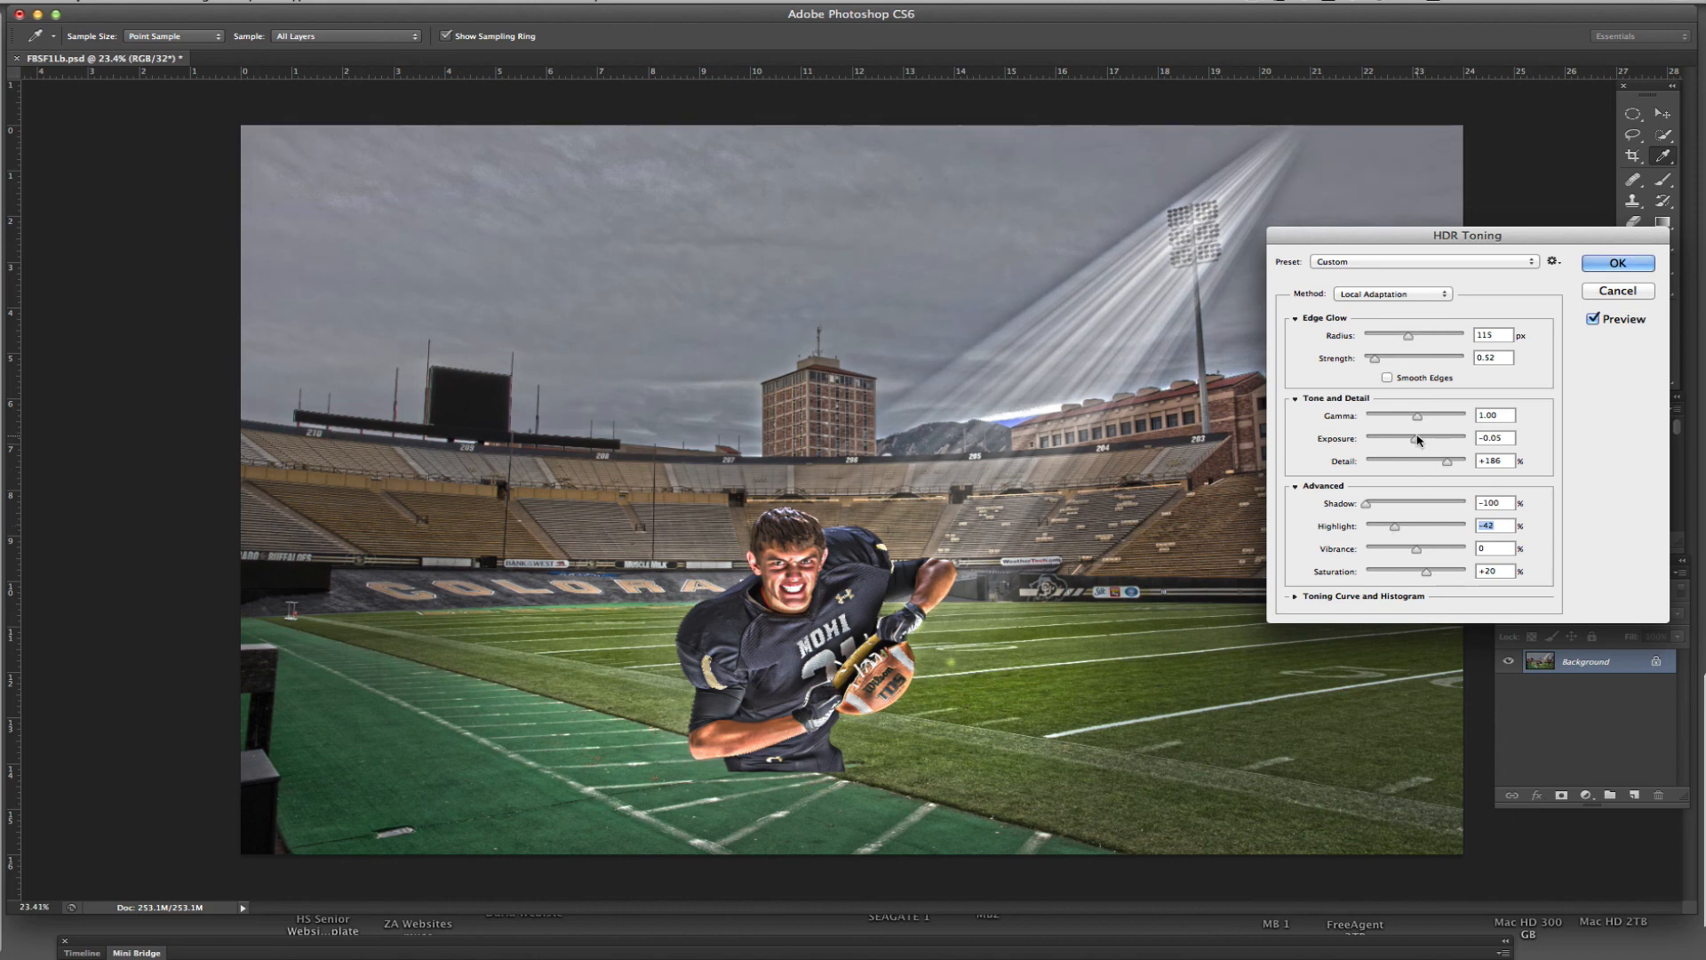
Step: Lower the toning exposure to -0.77 and raise the detail to +230%, with Smooth Edges turned off
drag(1418, 439, 1413, 442)
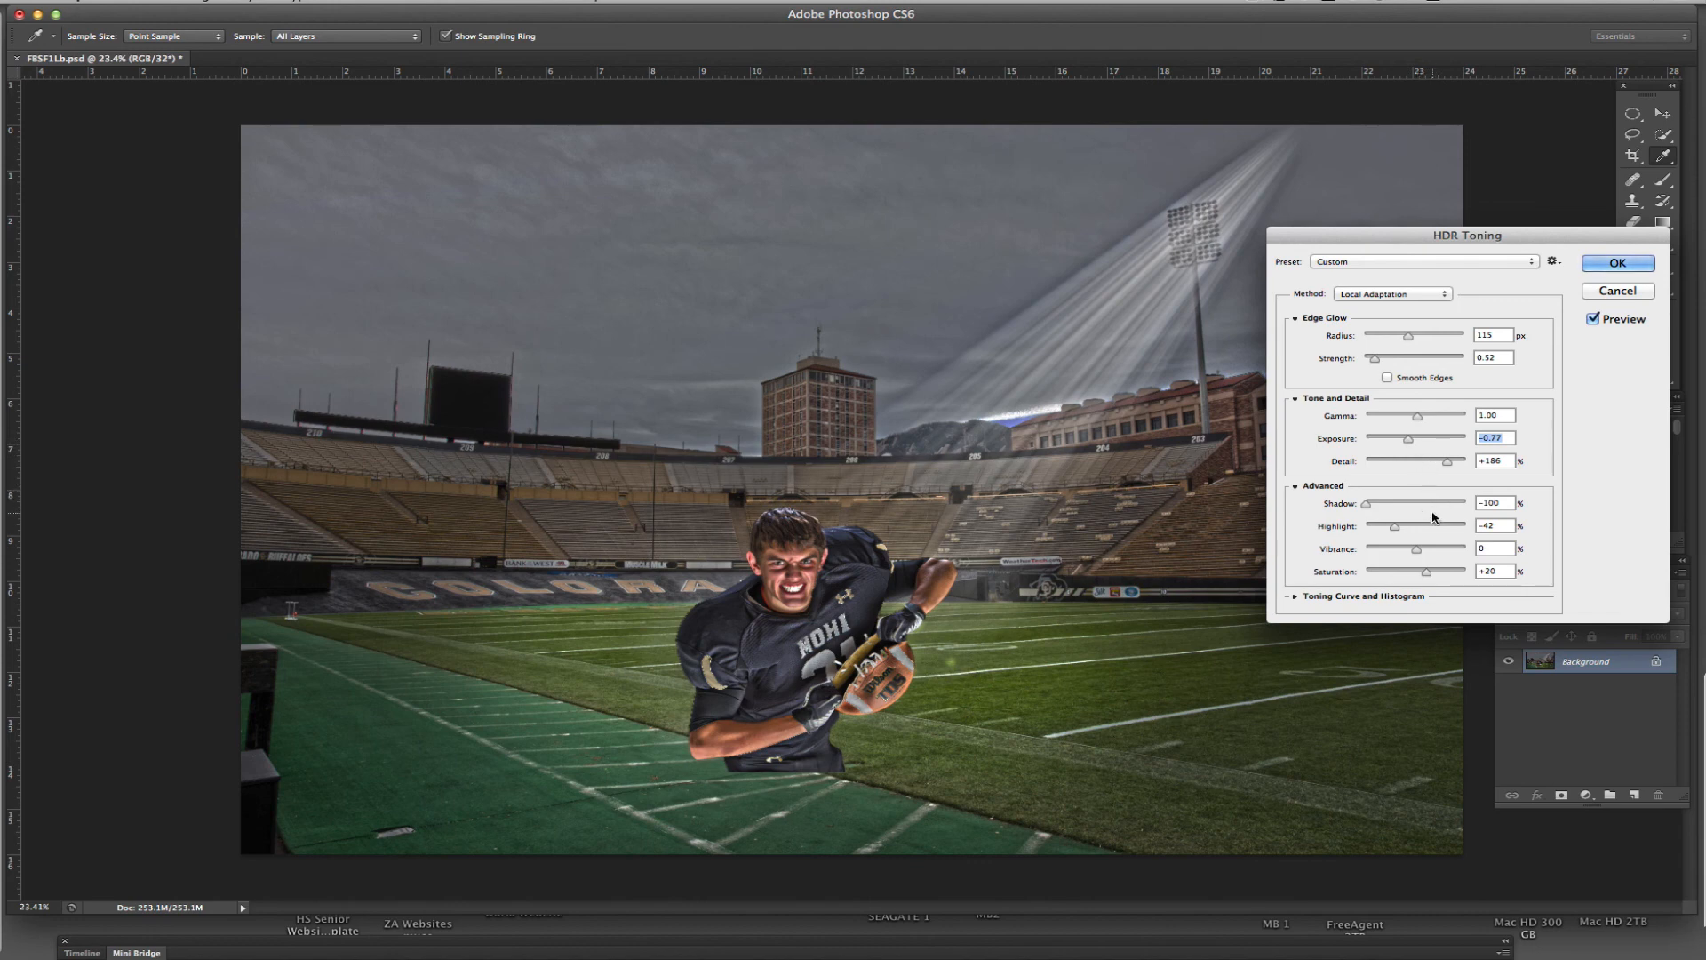
drag(1447, 463, 1446, 463)
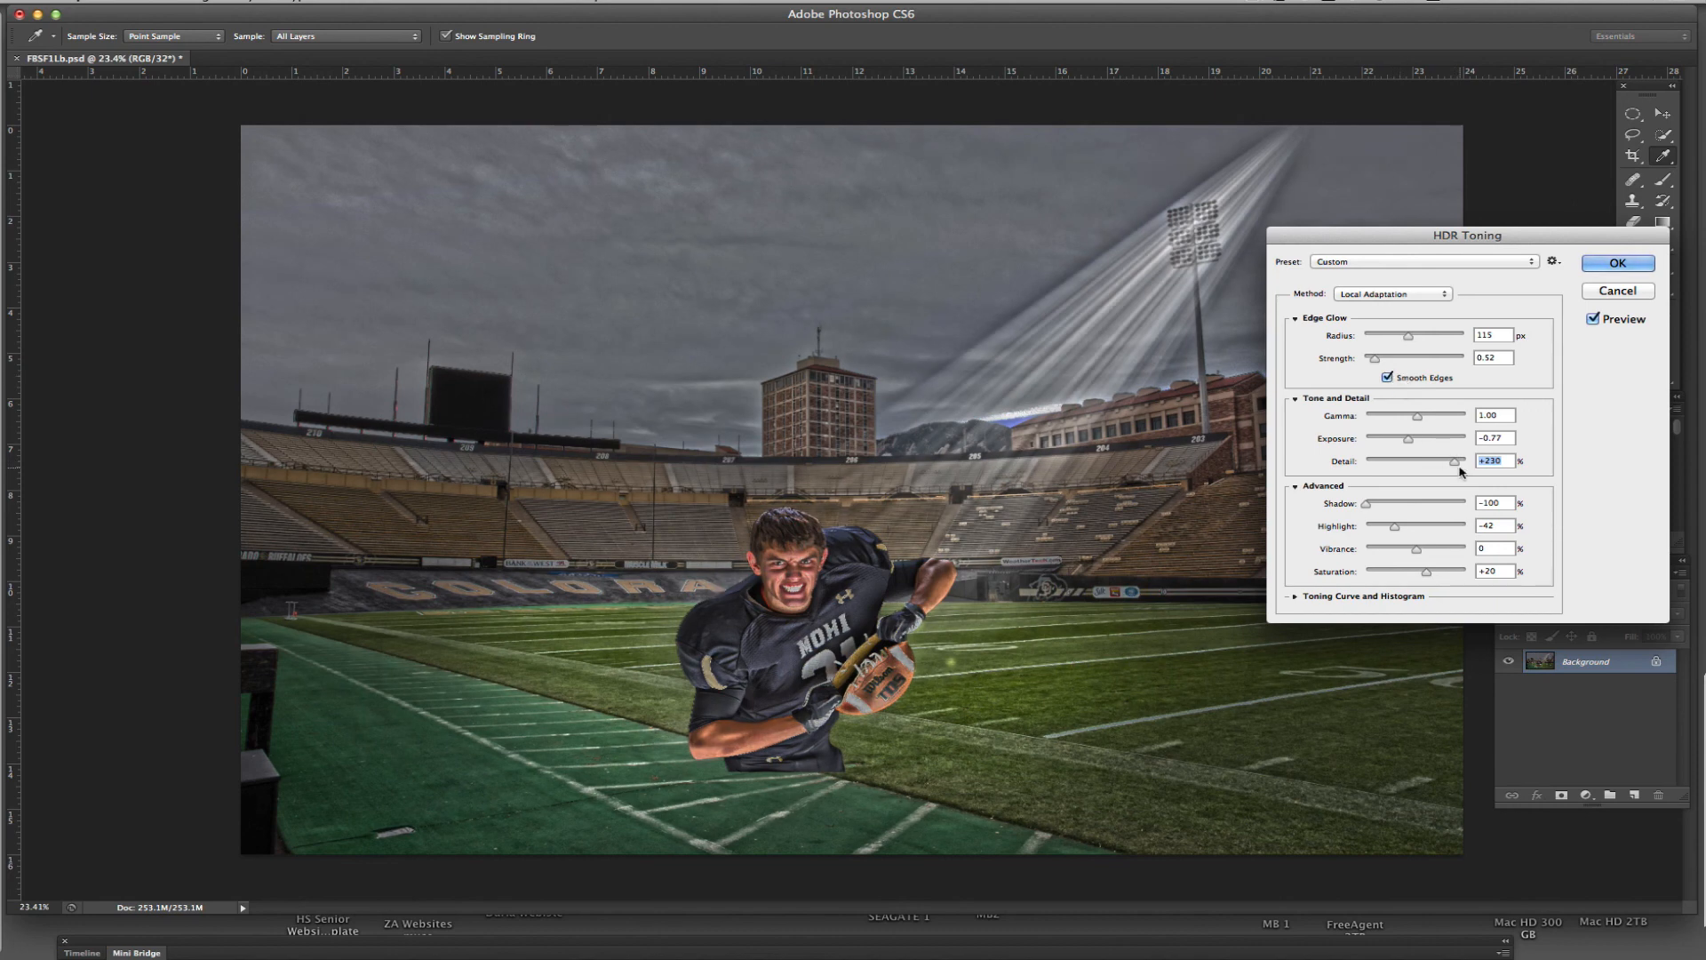
click(1387, 376)
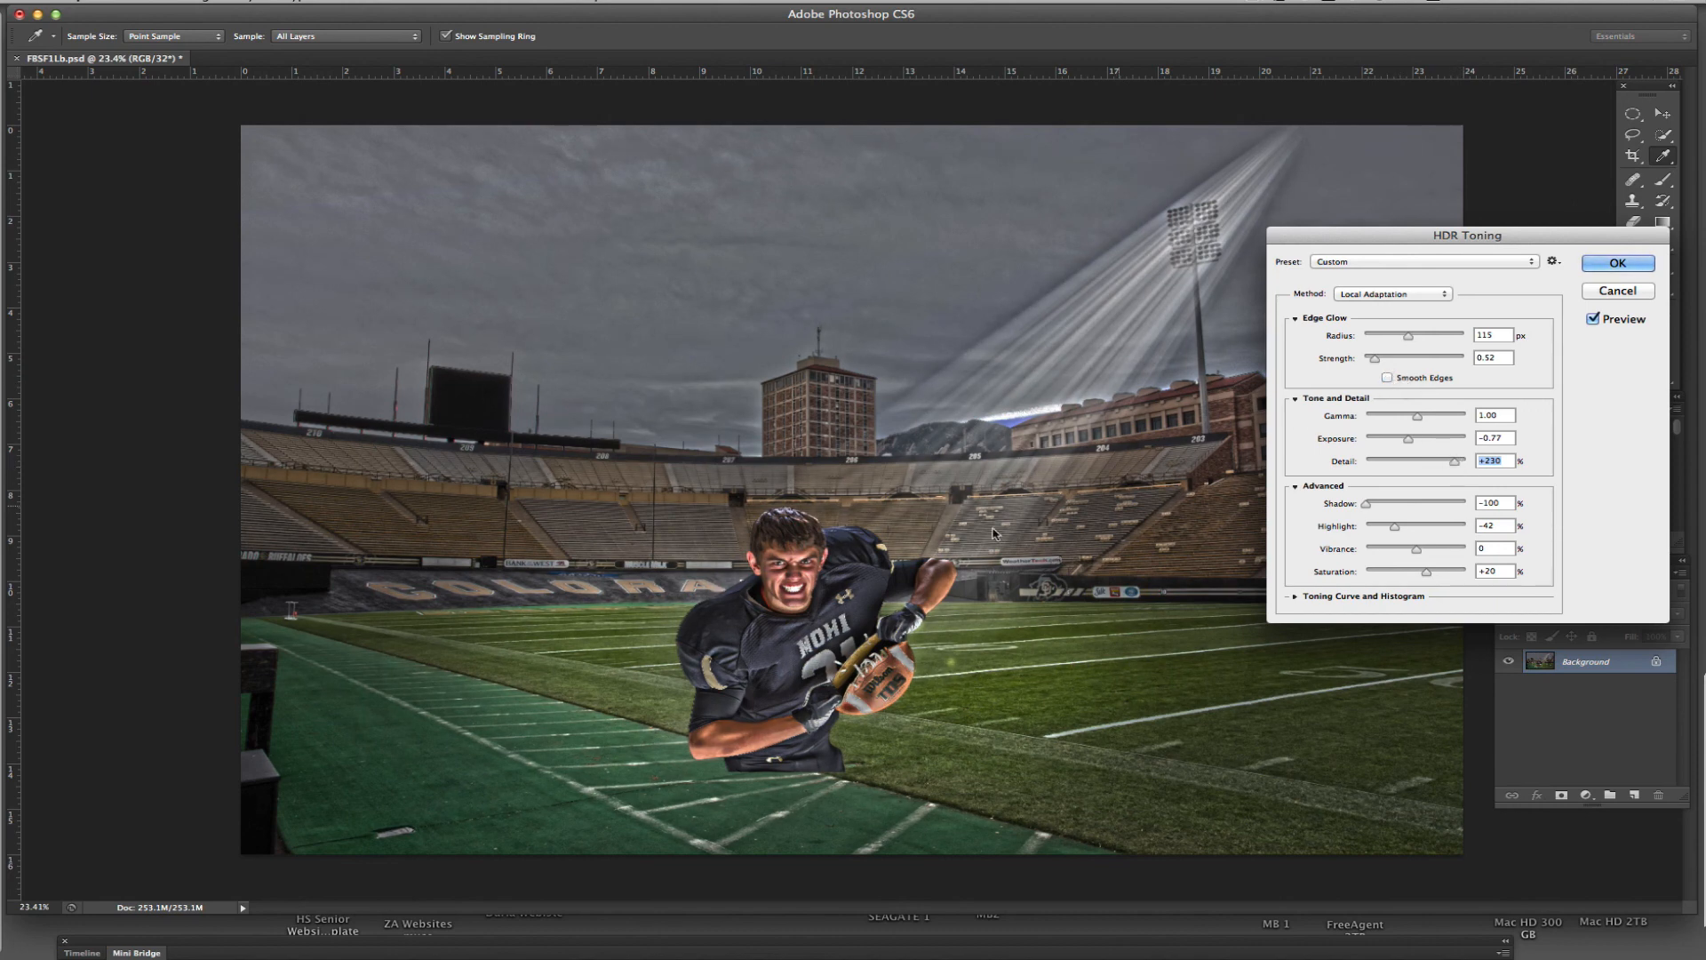
Step: Check the toning on the player up close and apply HDR Toning with Smooth Edges off
scroll(762, 573, up, 3)
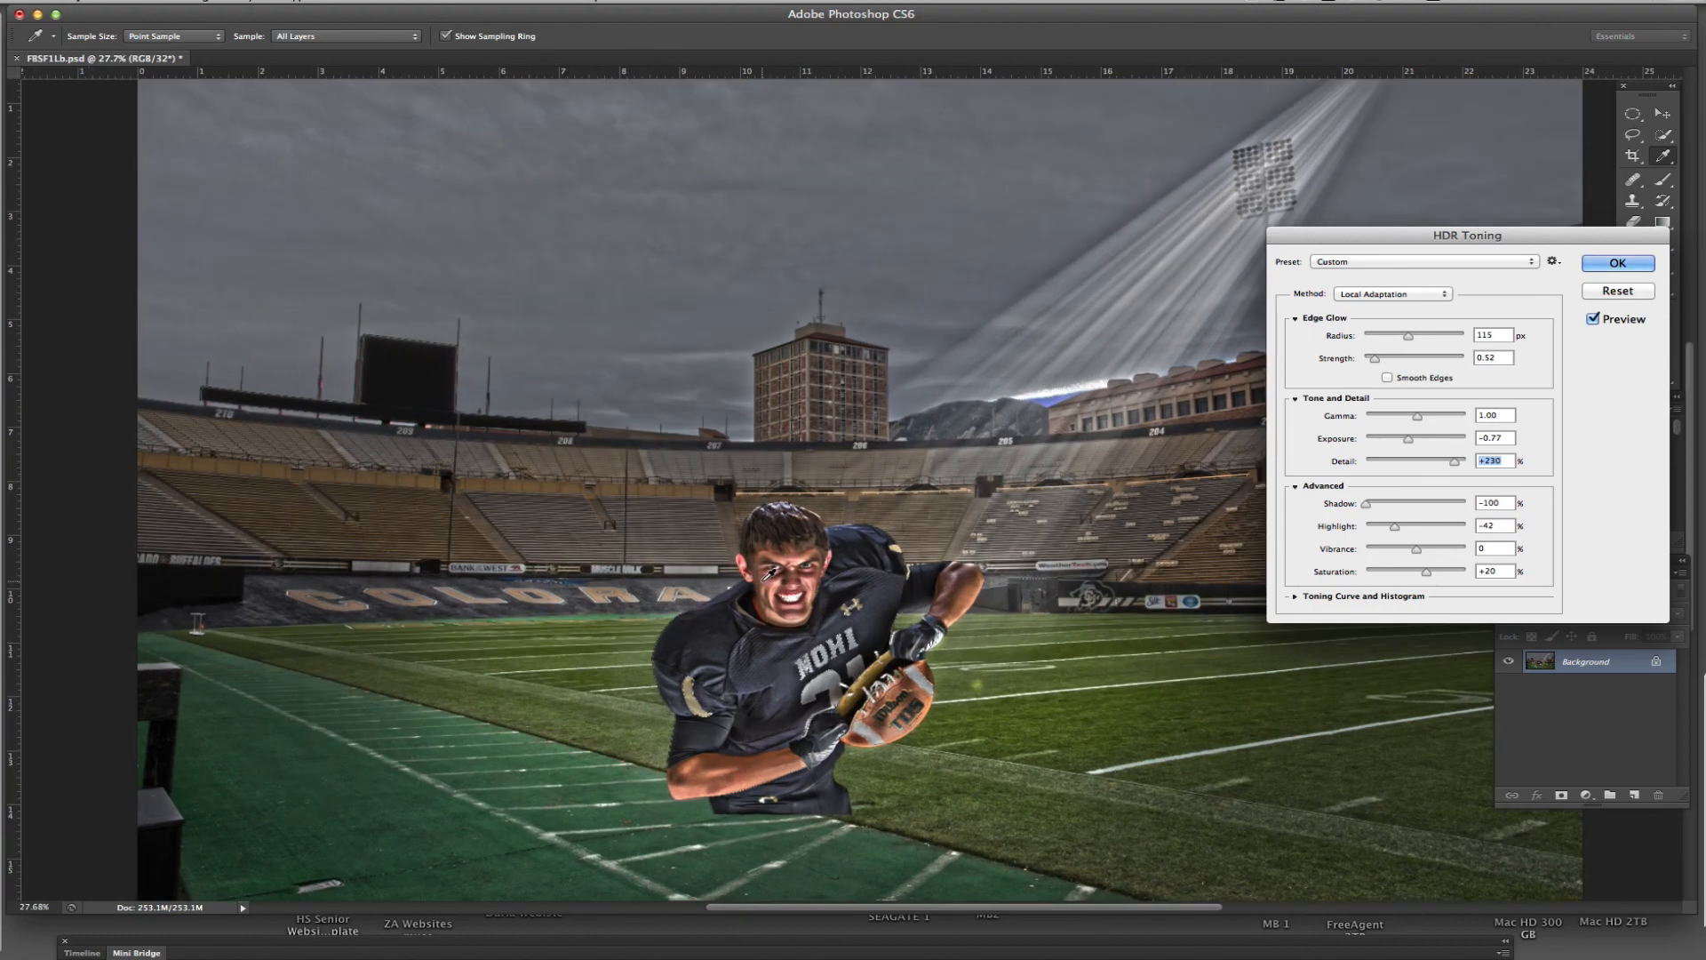
scroll(795, 576, up, 5)
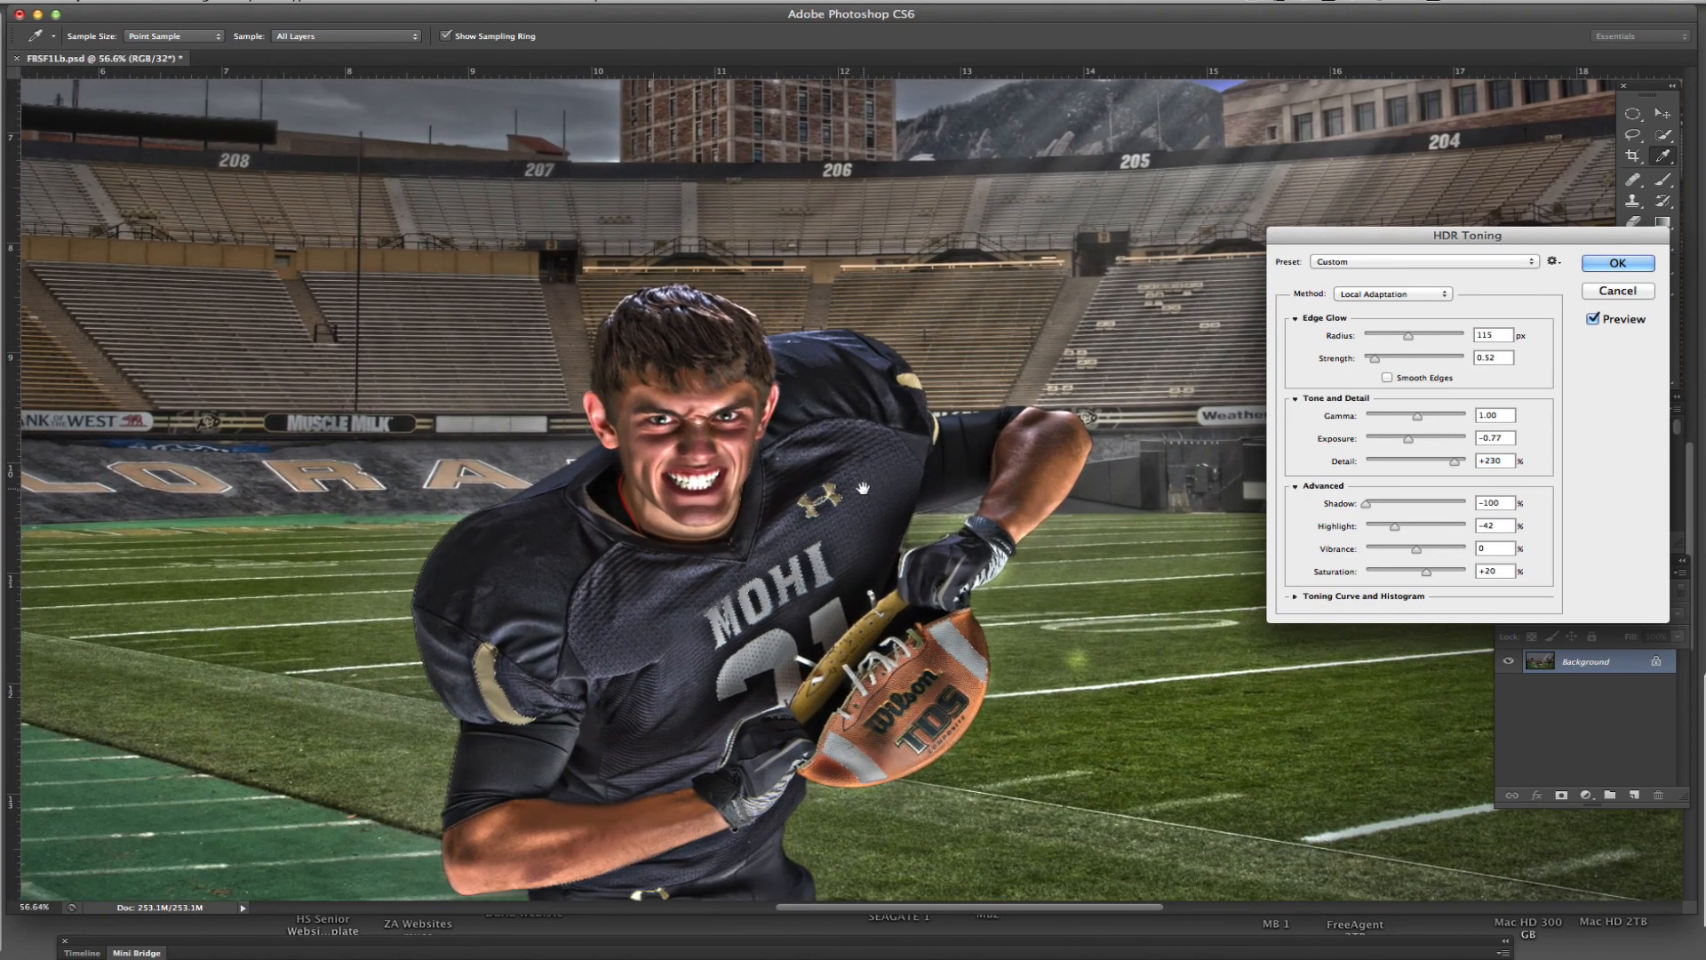
drag(862, 488, 858, 458)
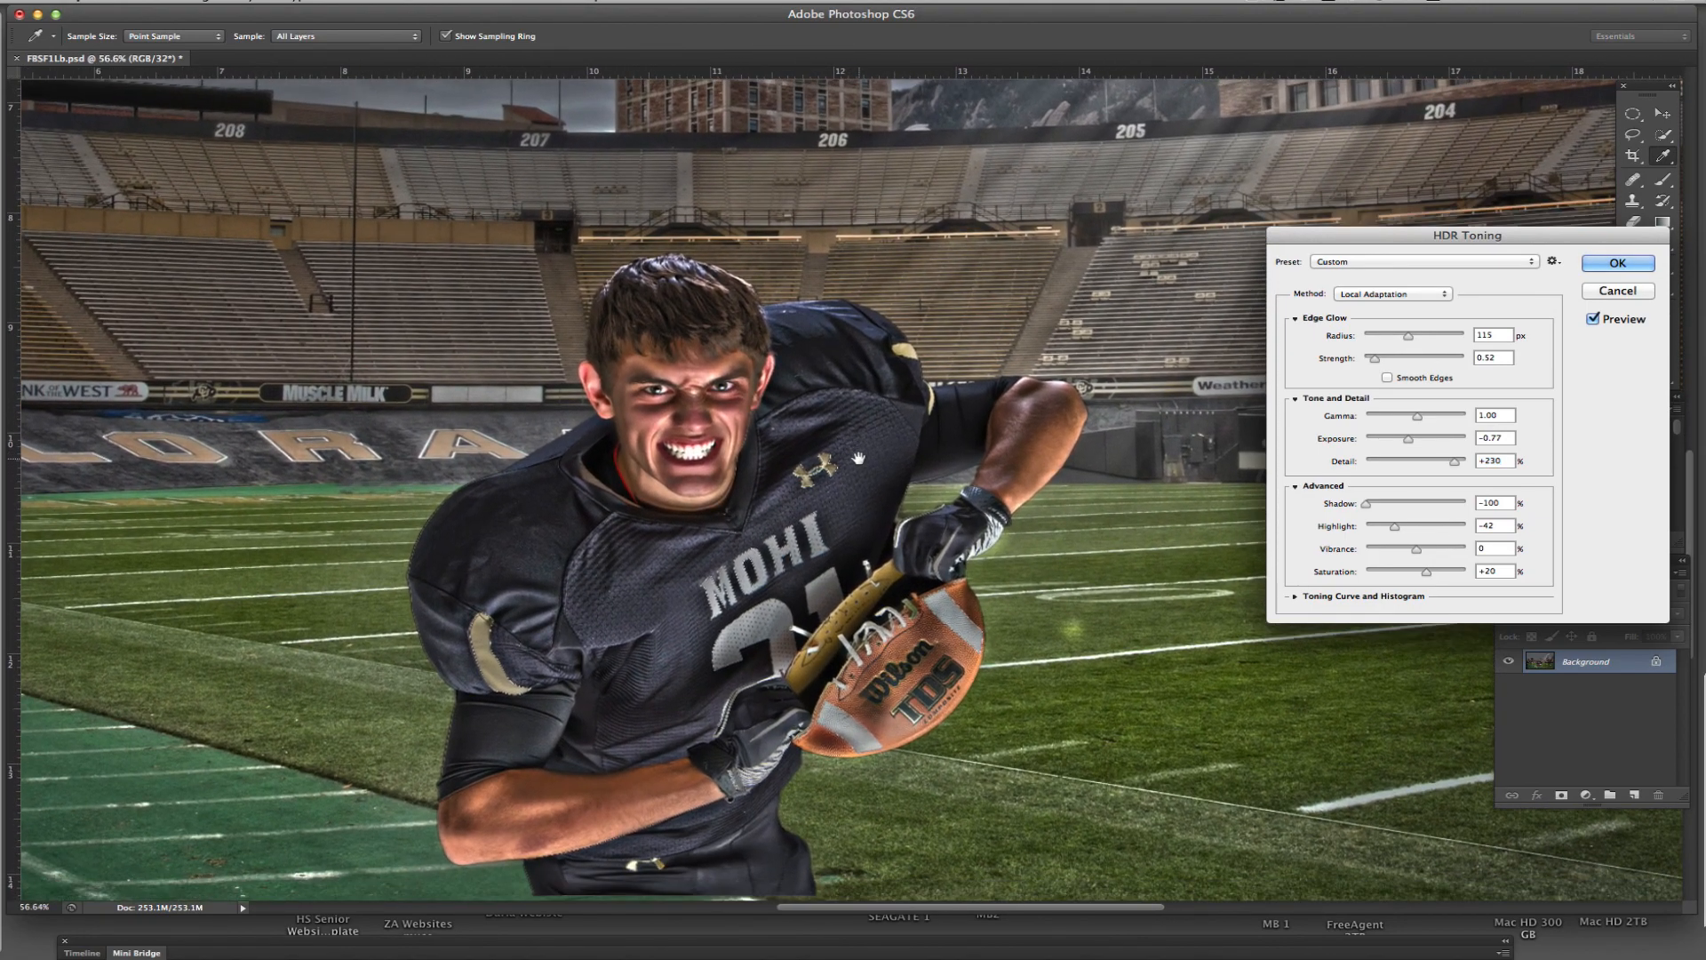
click(1387, 378)
drag(1062, 487, 1037, 490)
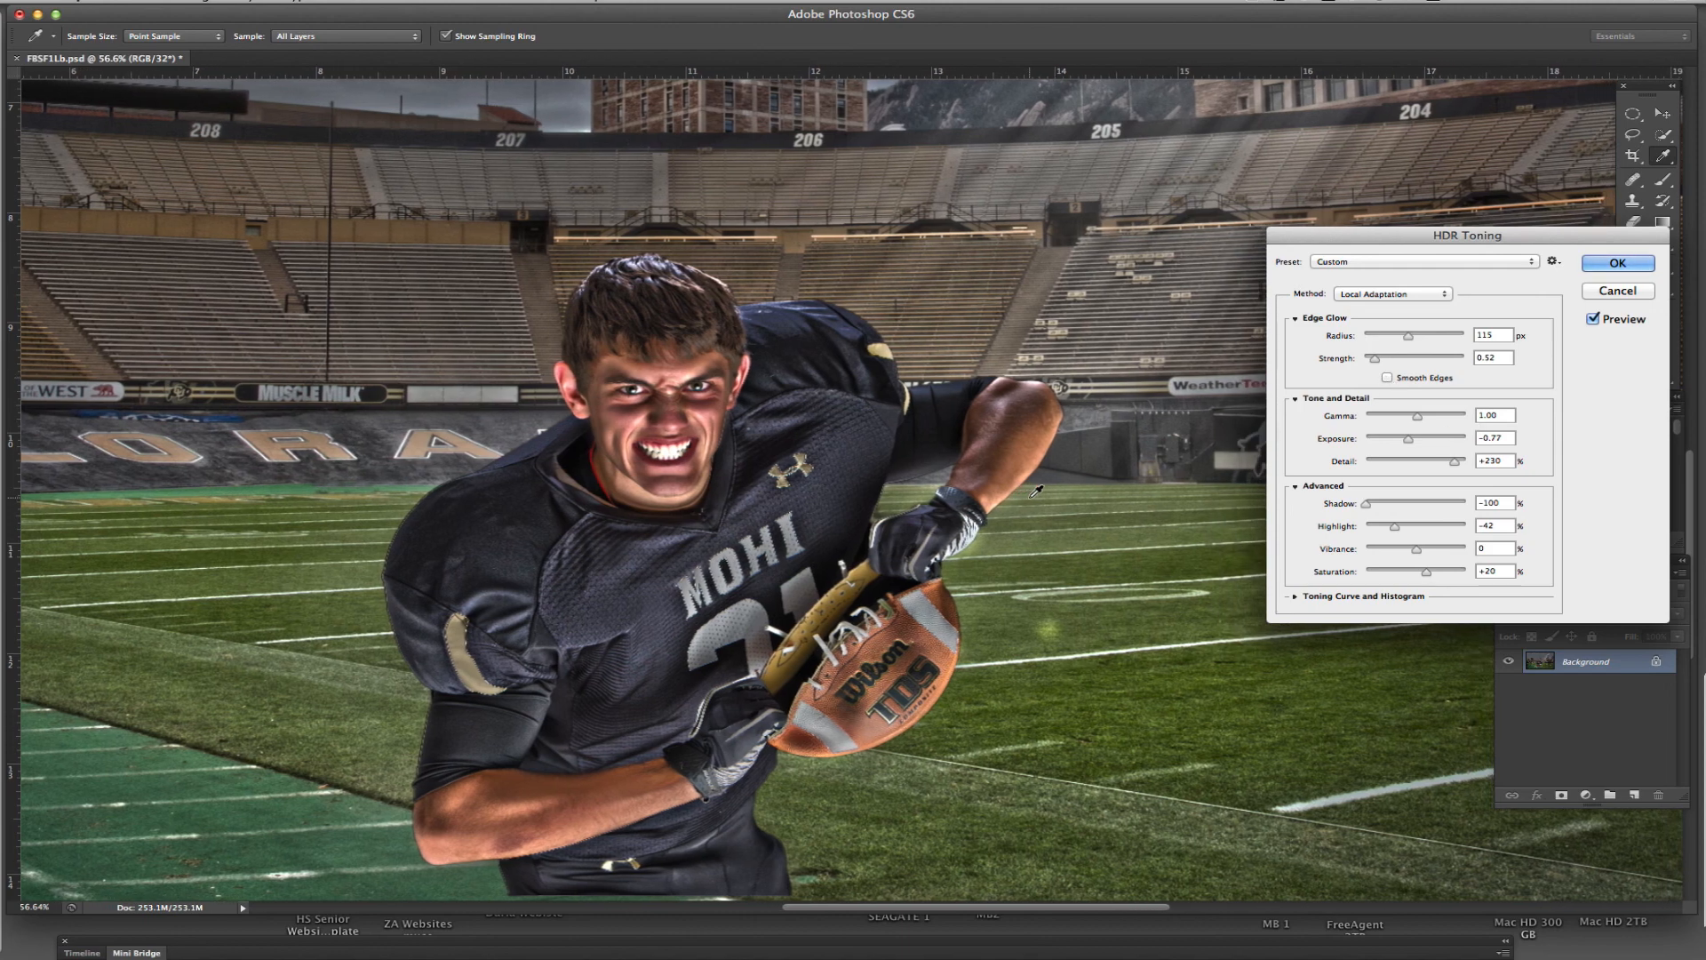
scroll(1037, 489, down, 3)
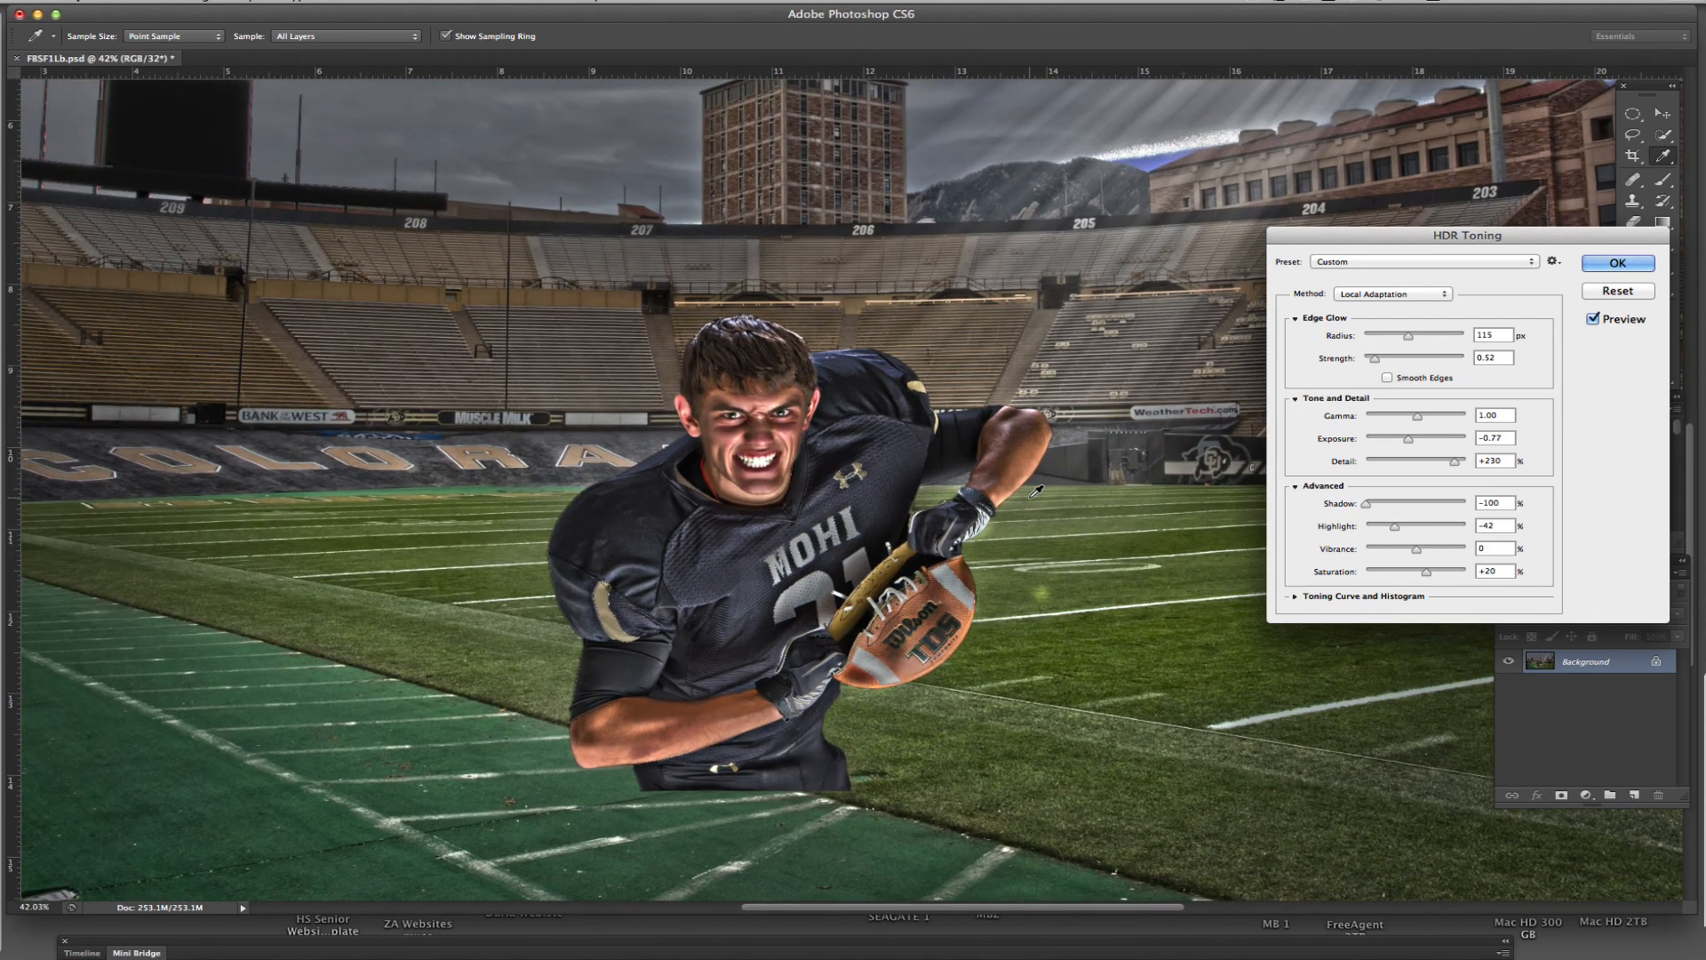
click(1618, 263)
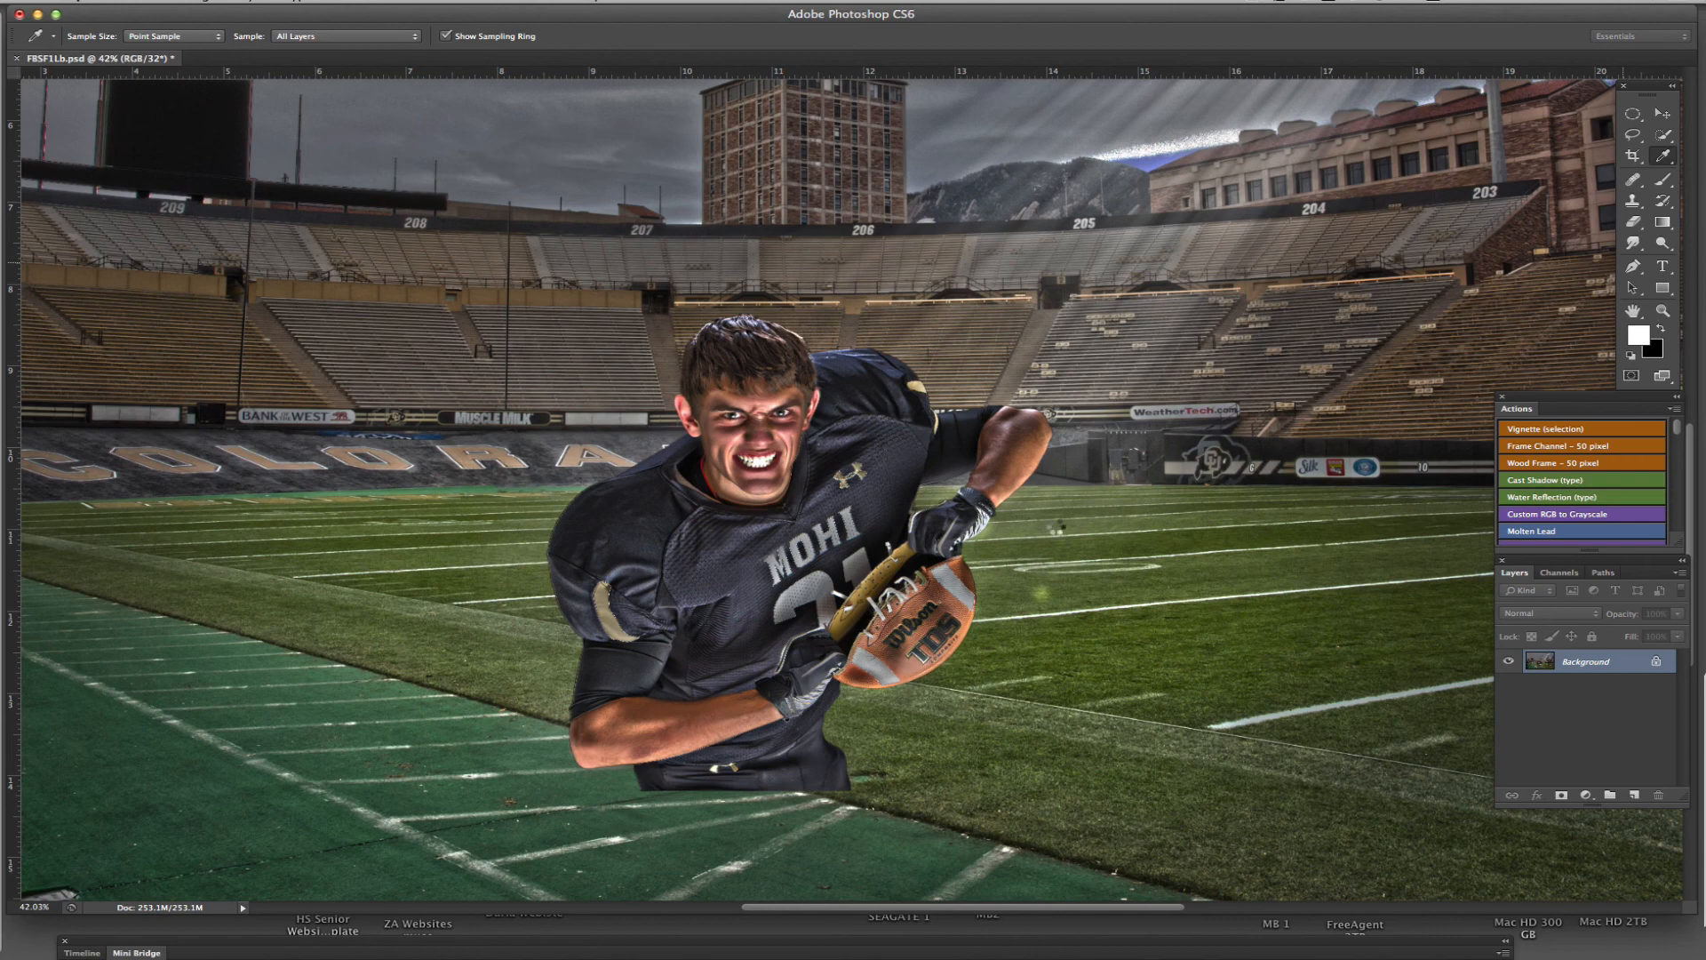
Step: Start a 12 by 8 in crop of the whole image and shrink the frame around the player
key(b)
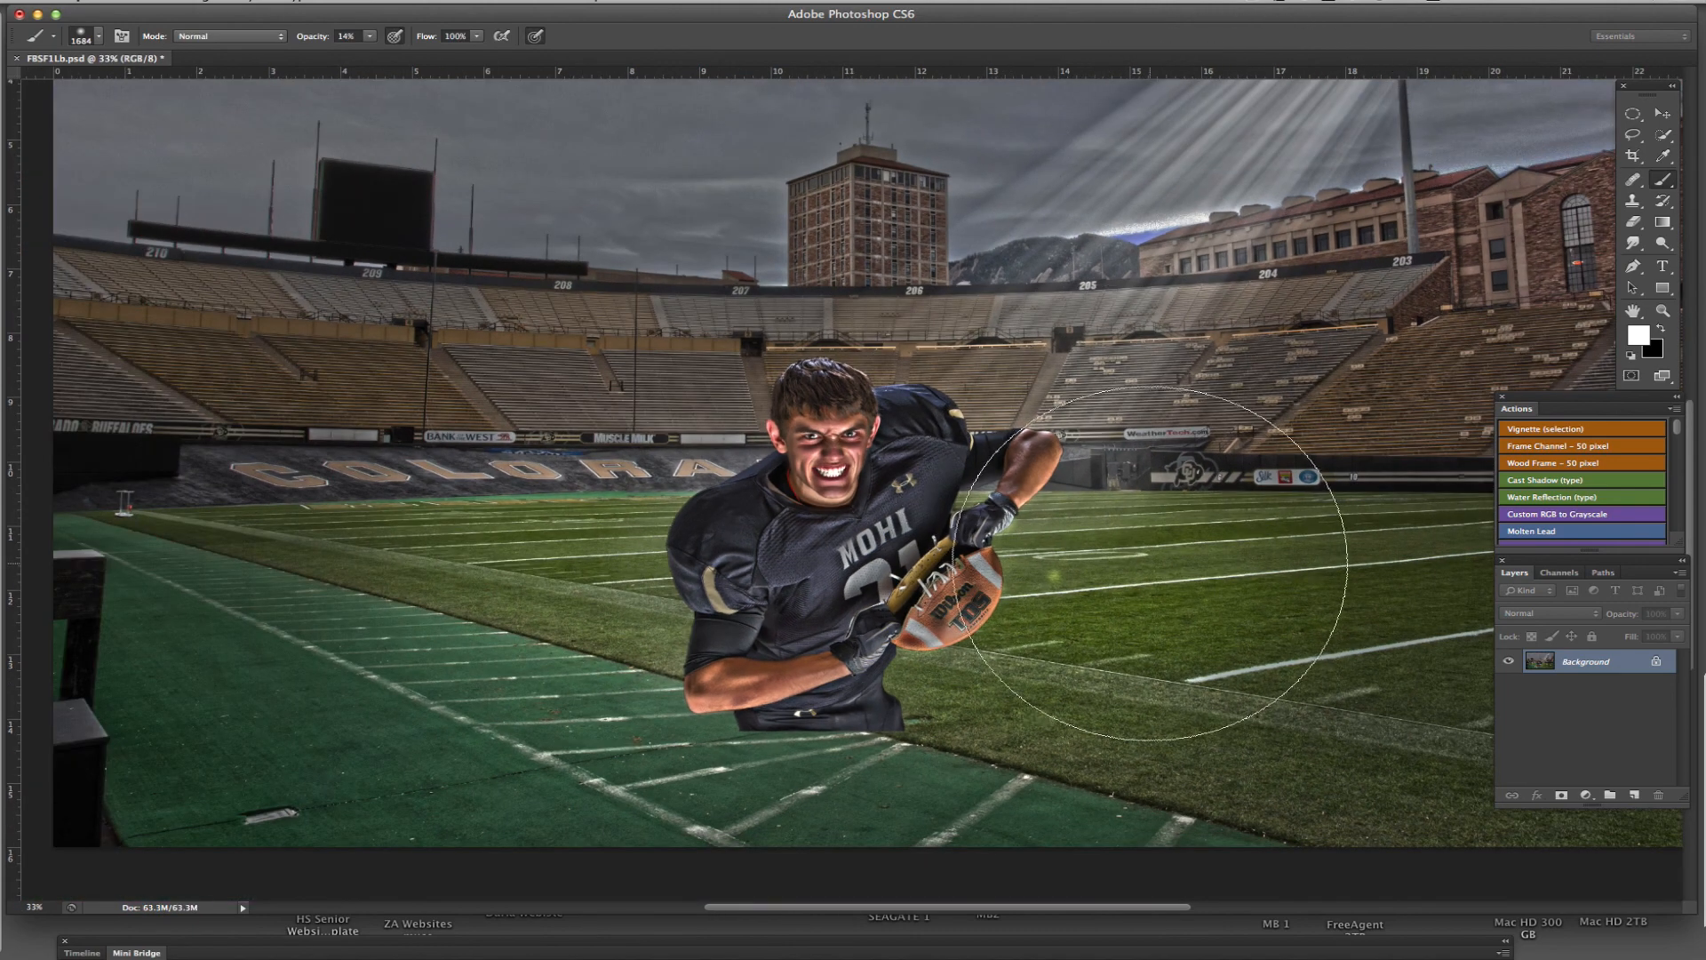
scroll(1155, 563, down, 2)
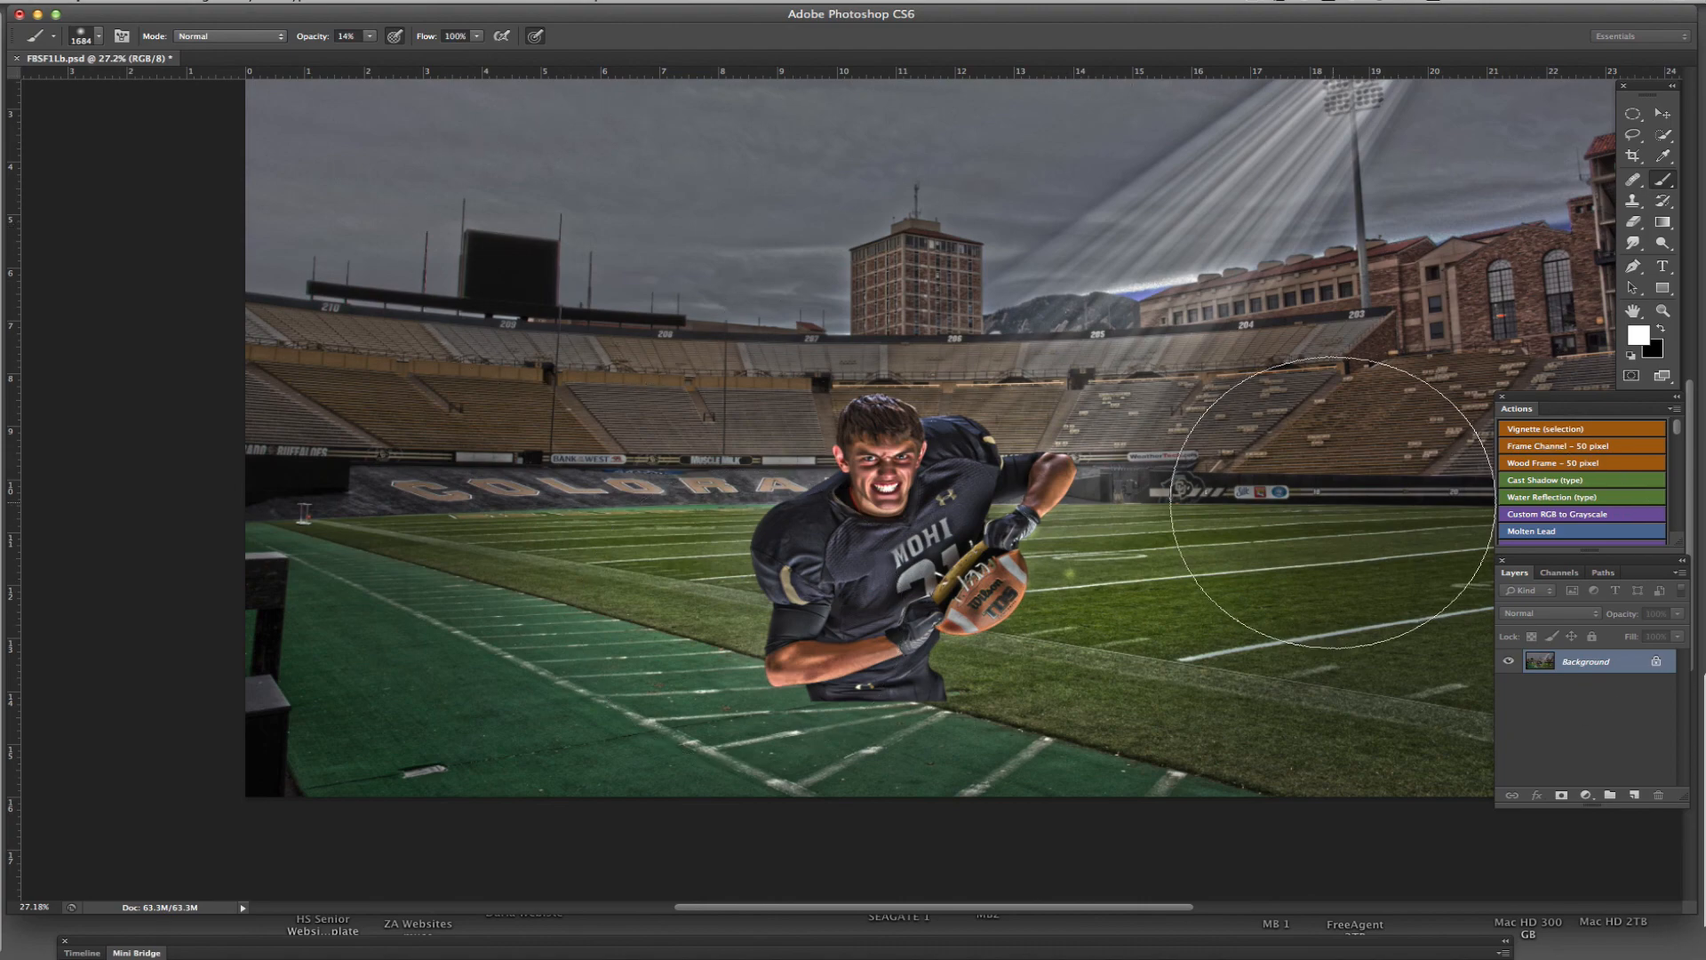
scroll(1332, 502, down, 3)
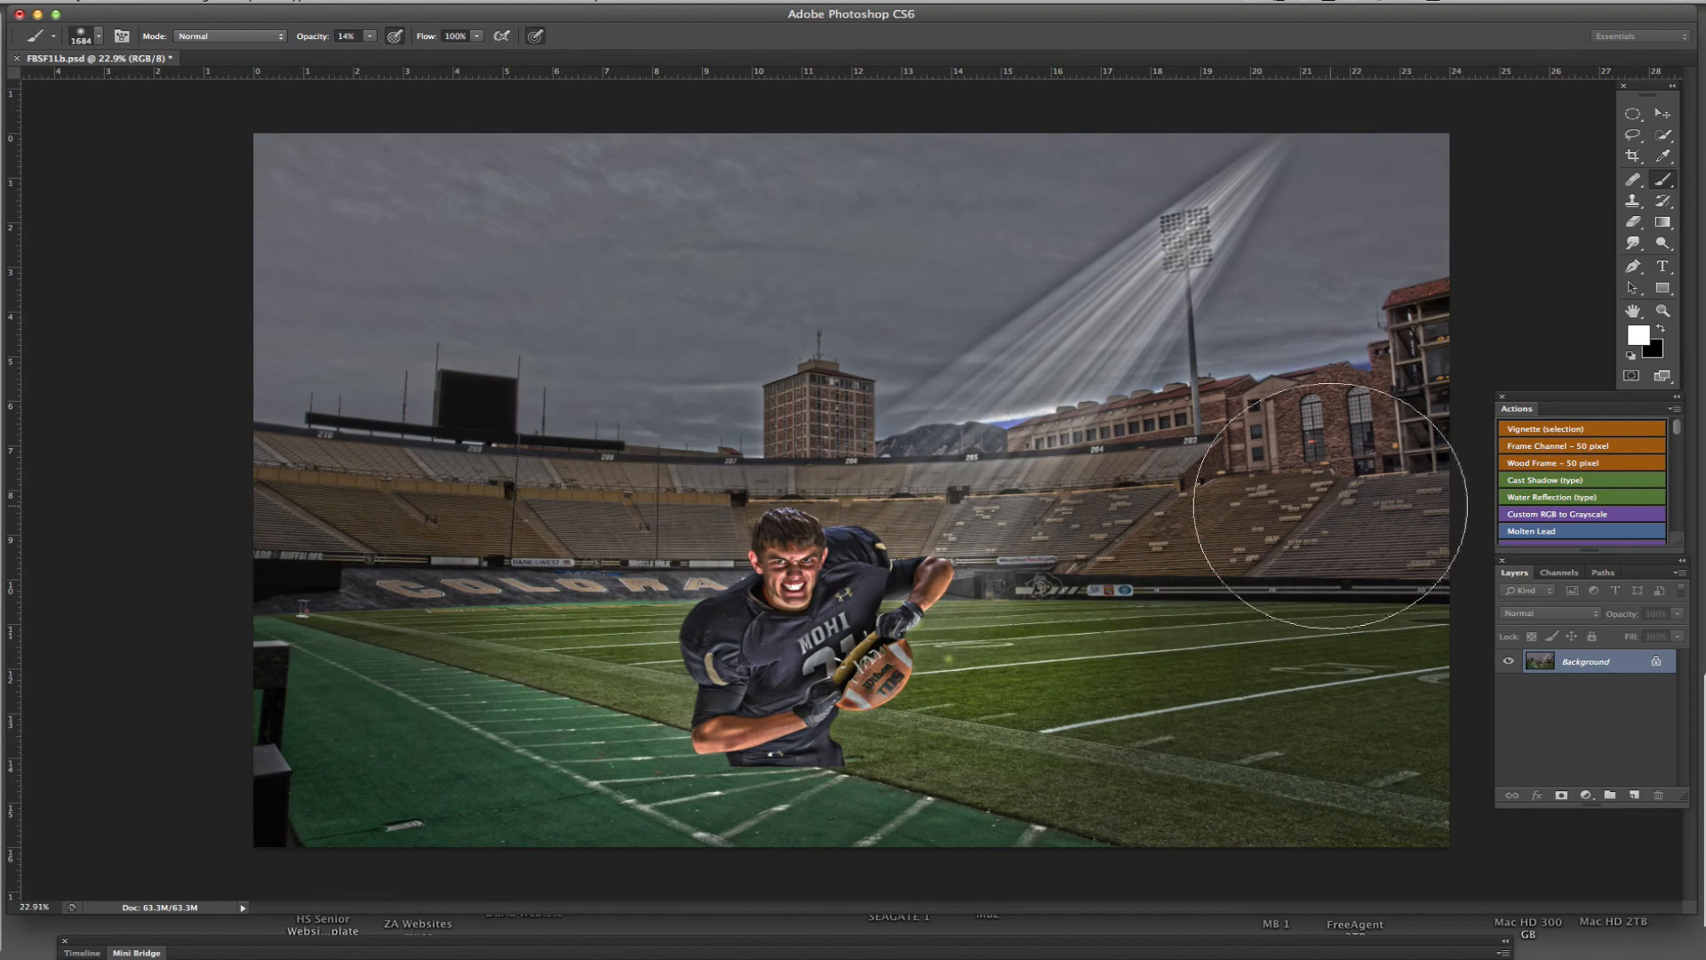
key(c)
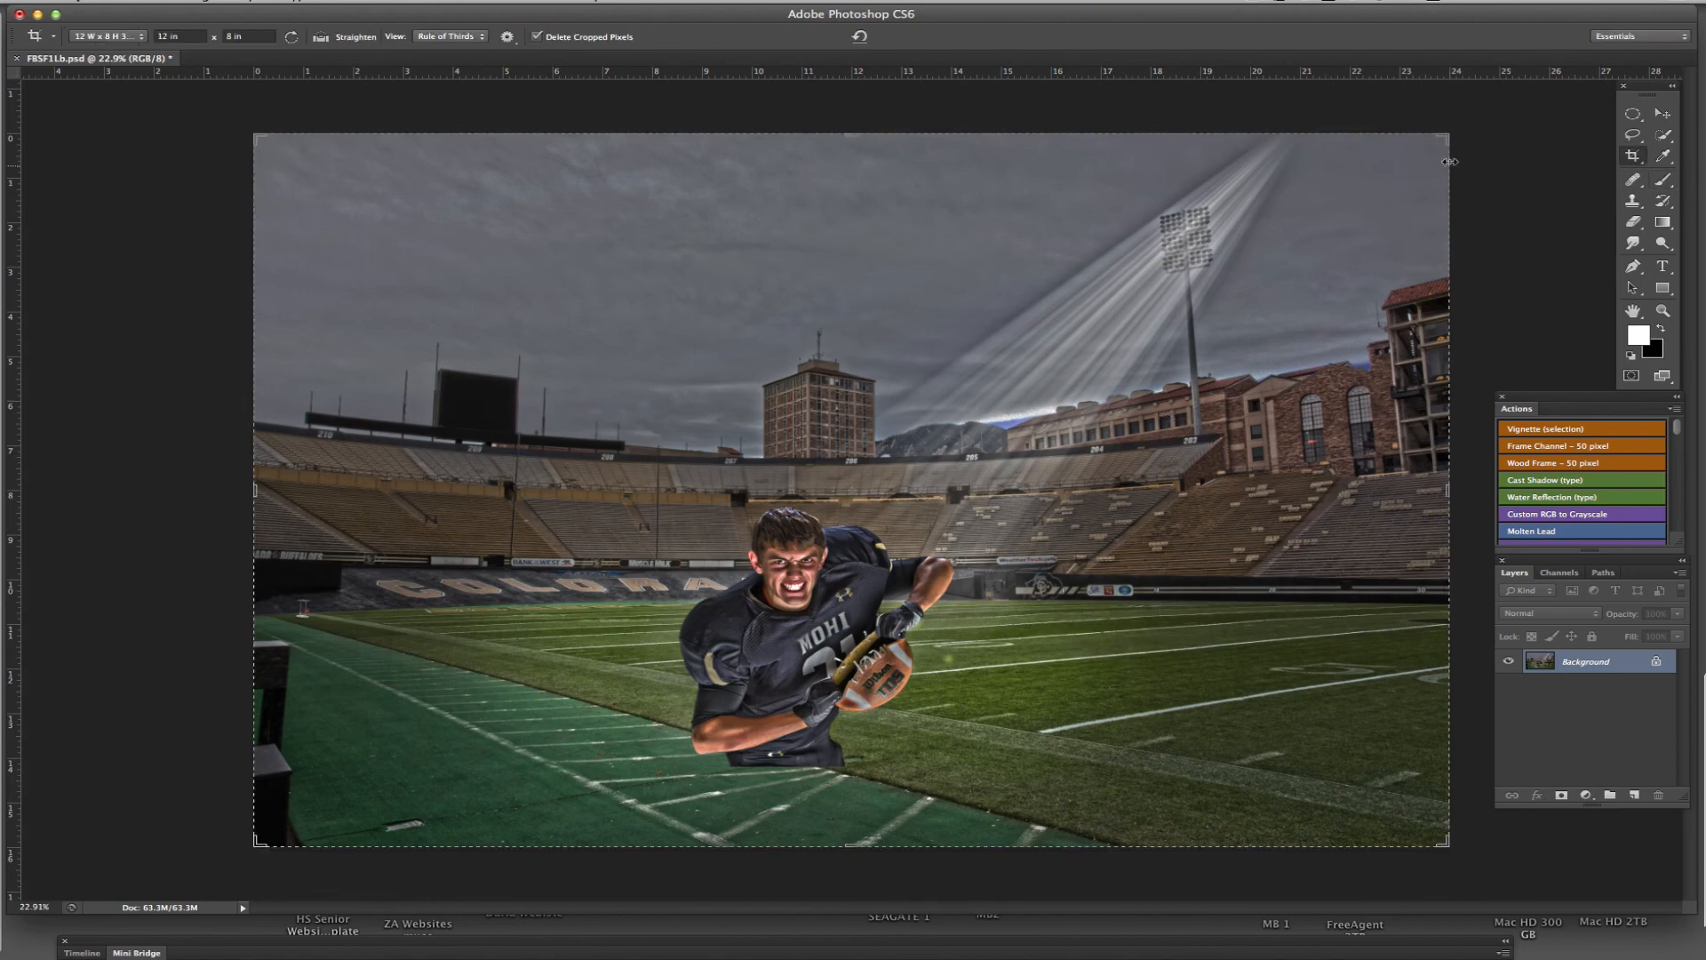
drag(1450, 135, 1244, 256)
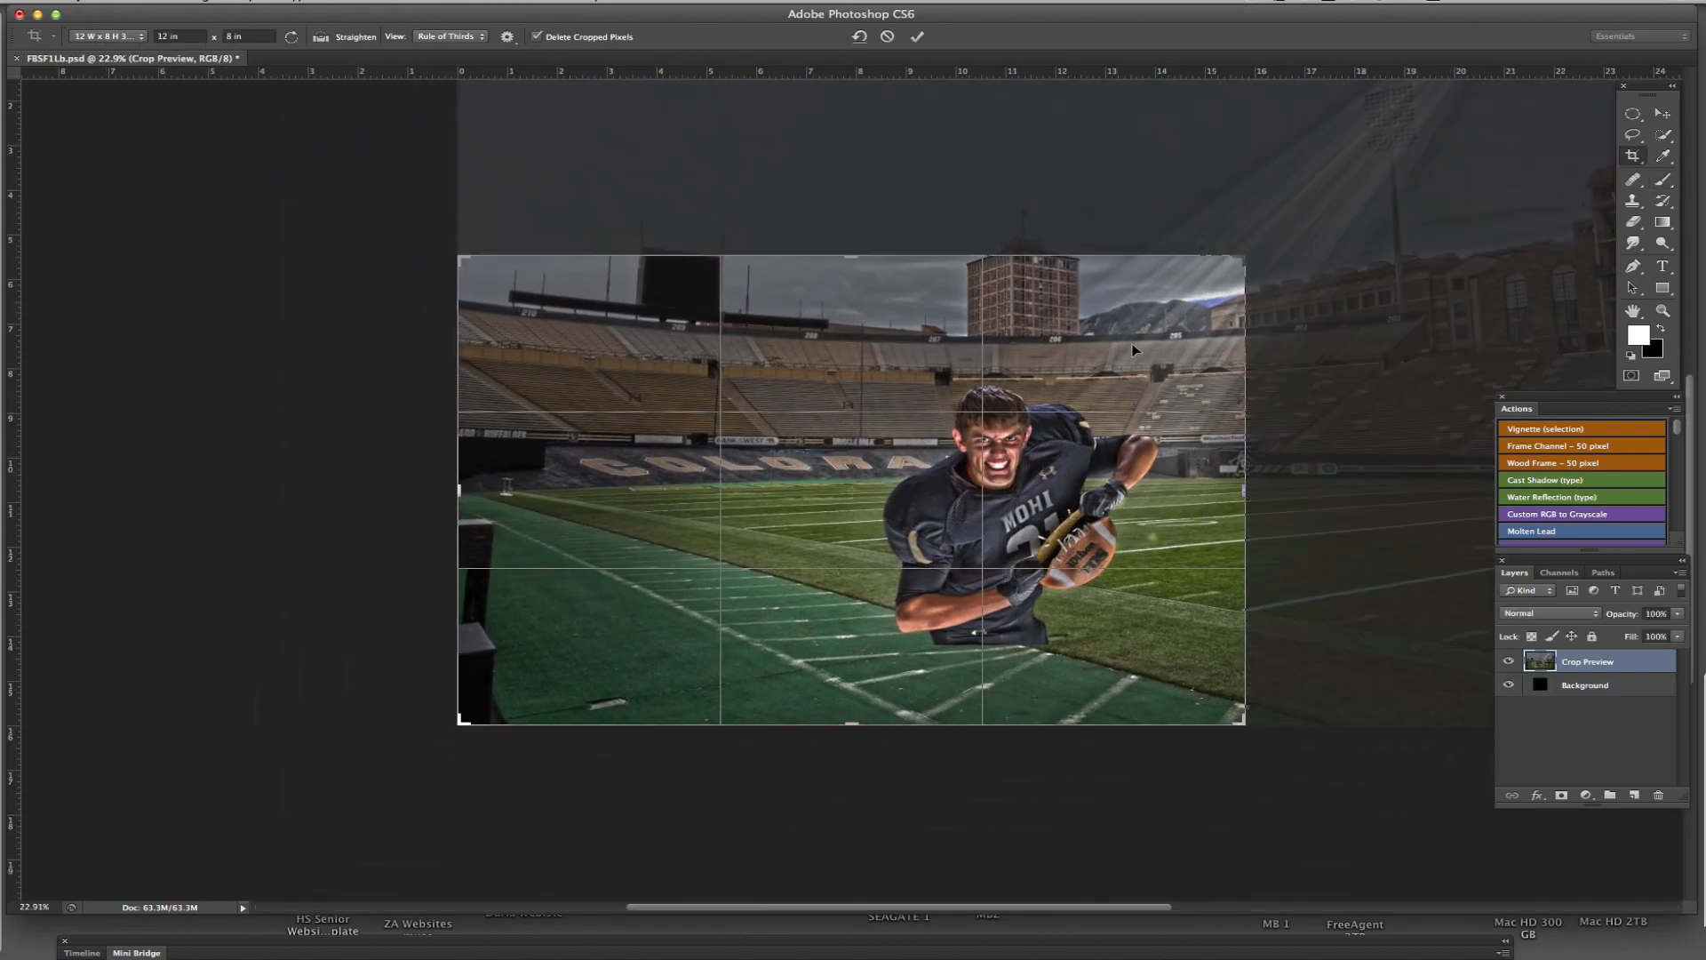
drag(1066, 355, 877, 413)
drag(1243, 256, 1146, 293)
Step: Tilt the picture clockwise inside the crop frame and tighten the frame further around the player
drag(1306, 364, 1319, 425)
drag(828, 445, 828, 445)
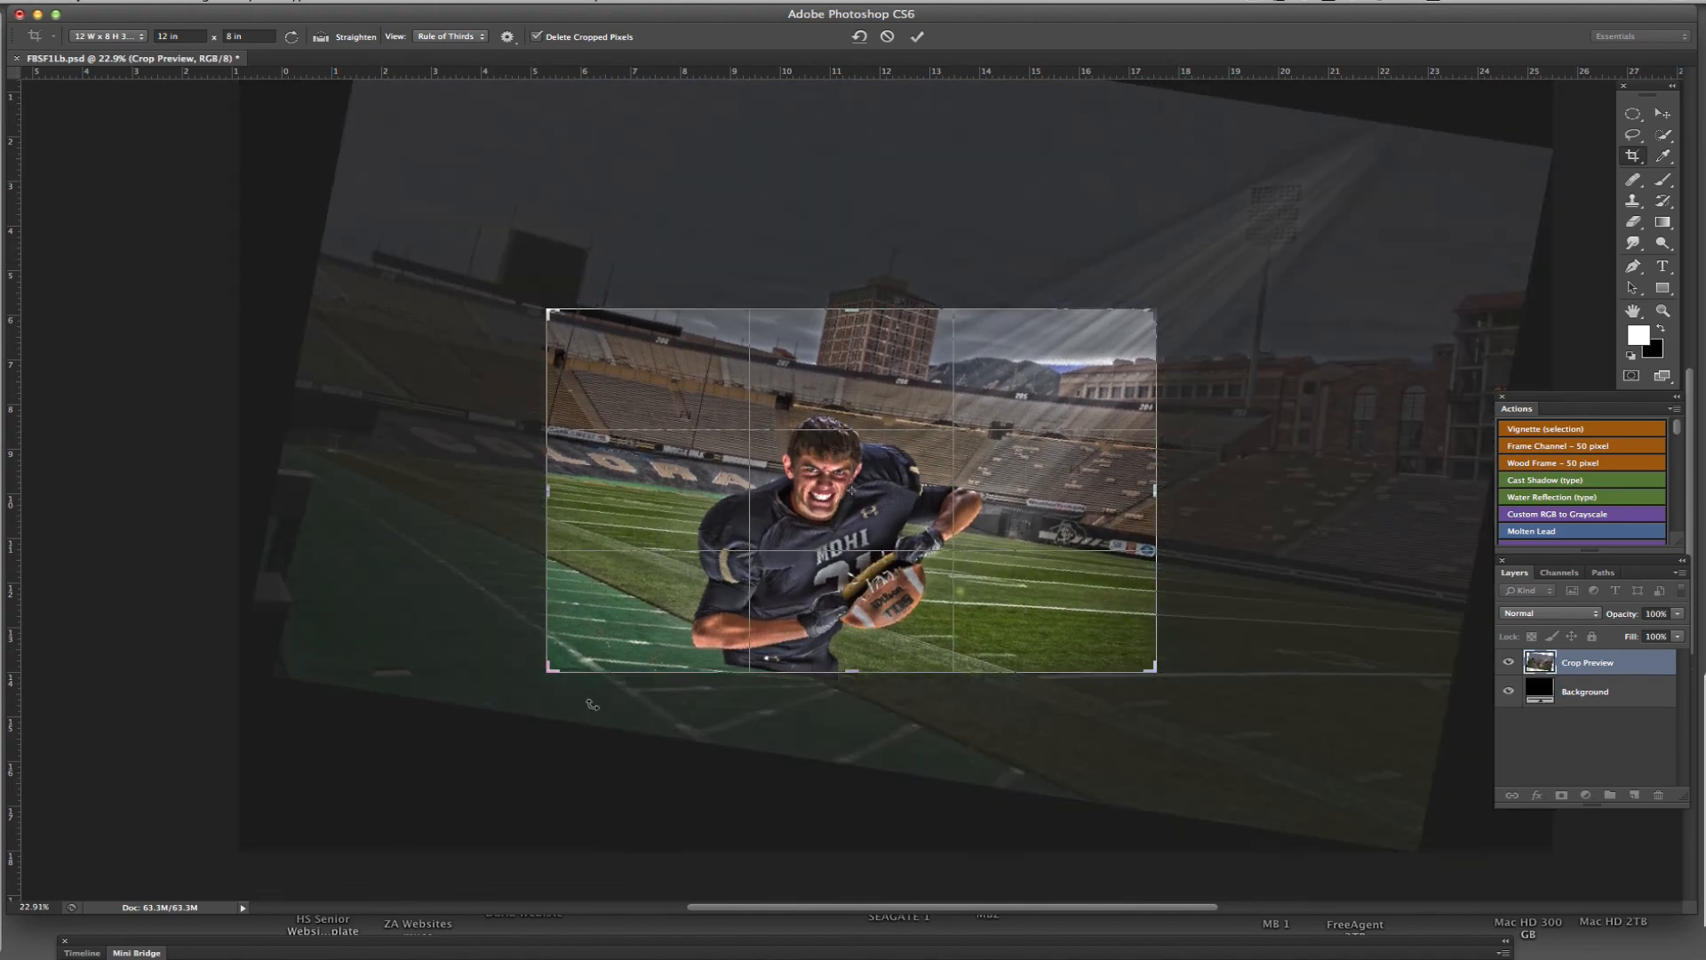
drag(550, 681, 591, 657)
drag(982, 591, 992, 588)
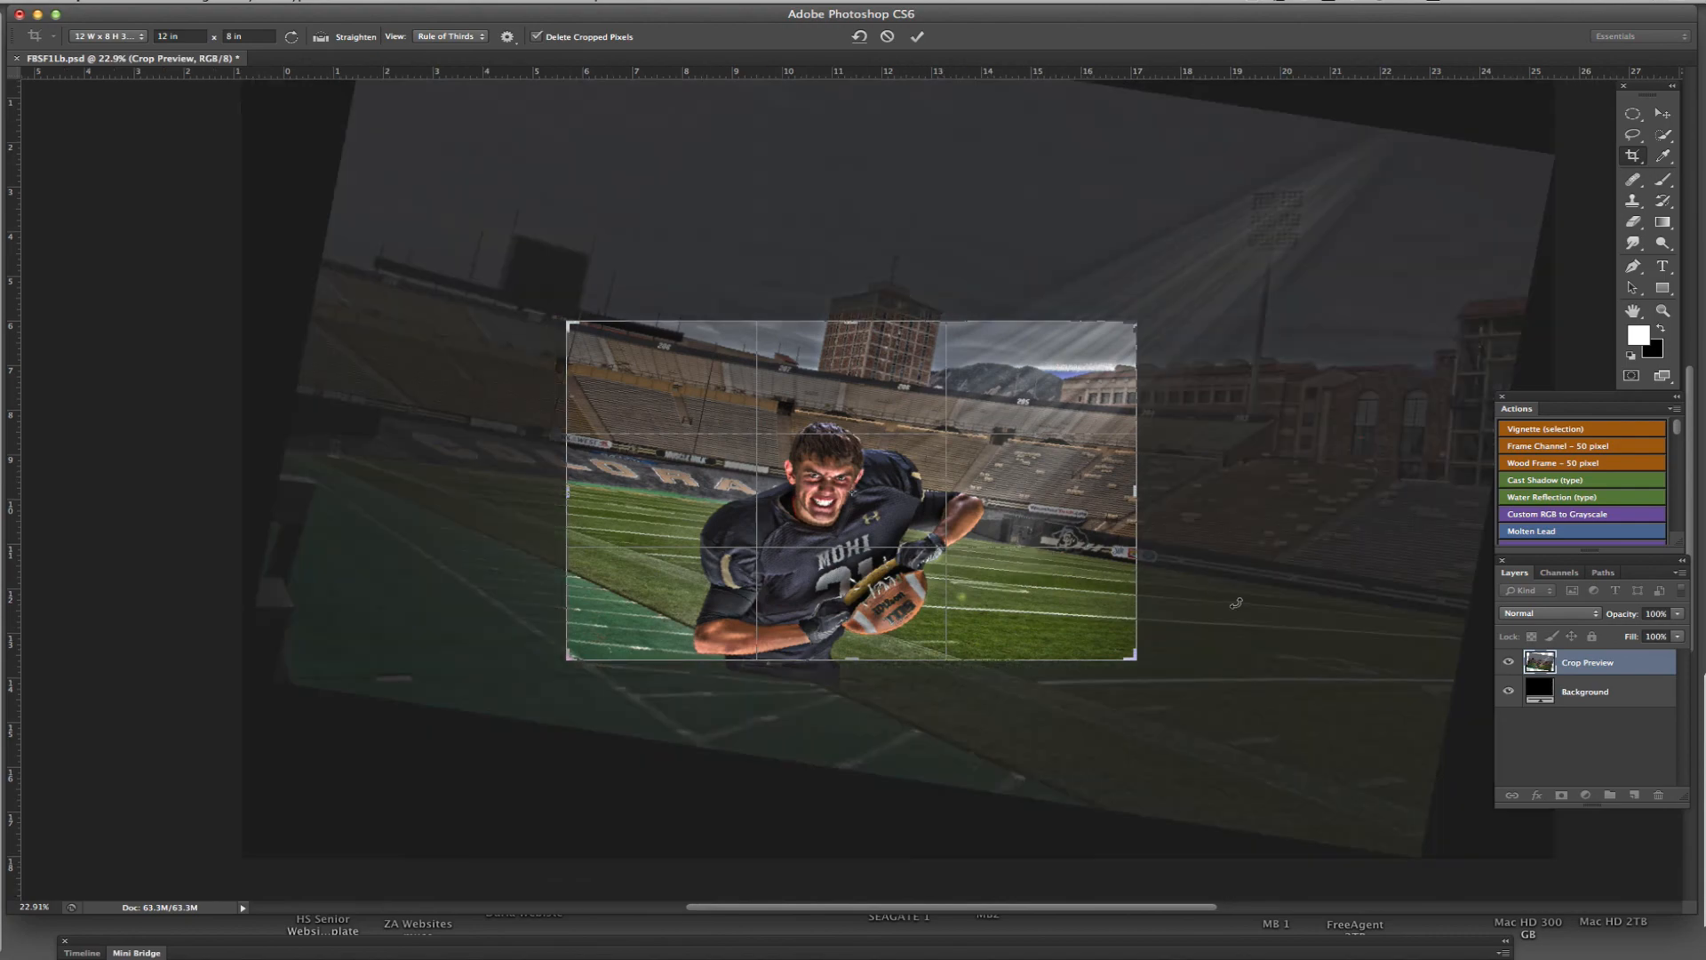
Step: Readjust the crop to a steeper clockwise tilt, reposition the player in the frame, apply the crop and fit the image on screen
drag(1237, 605, 1226, 551)
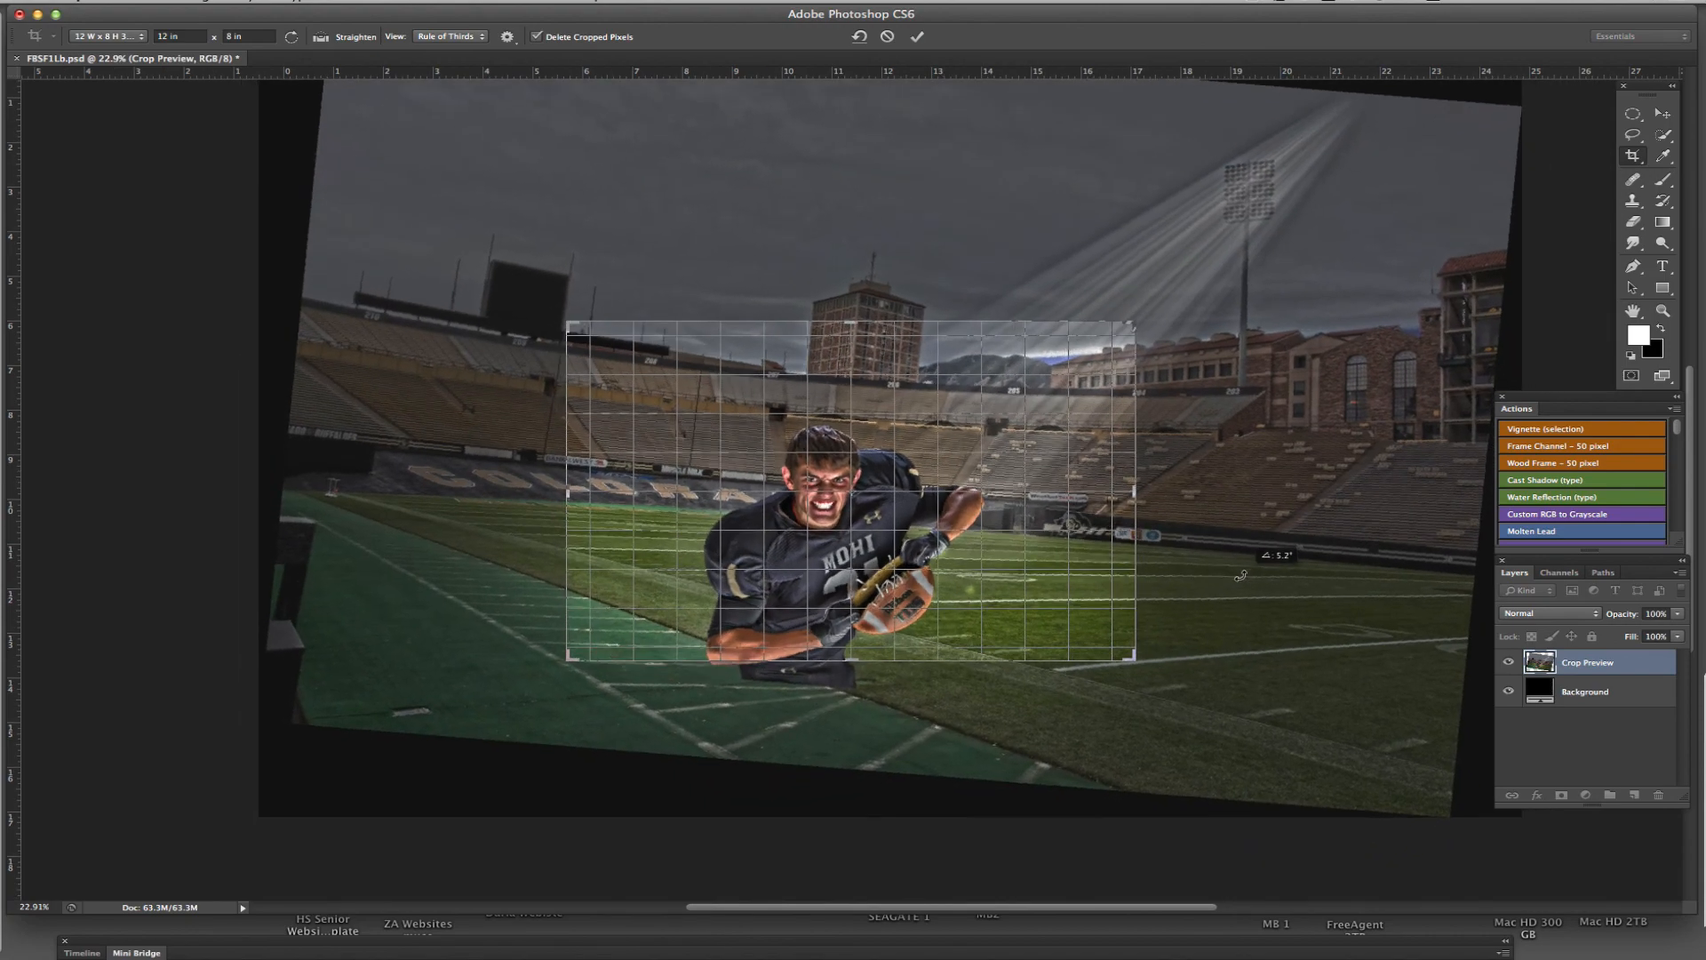
drag(1029, 540, 1059, 520)
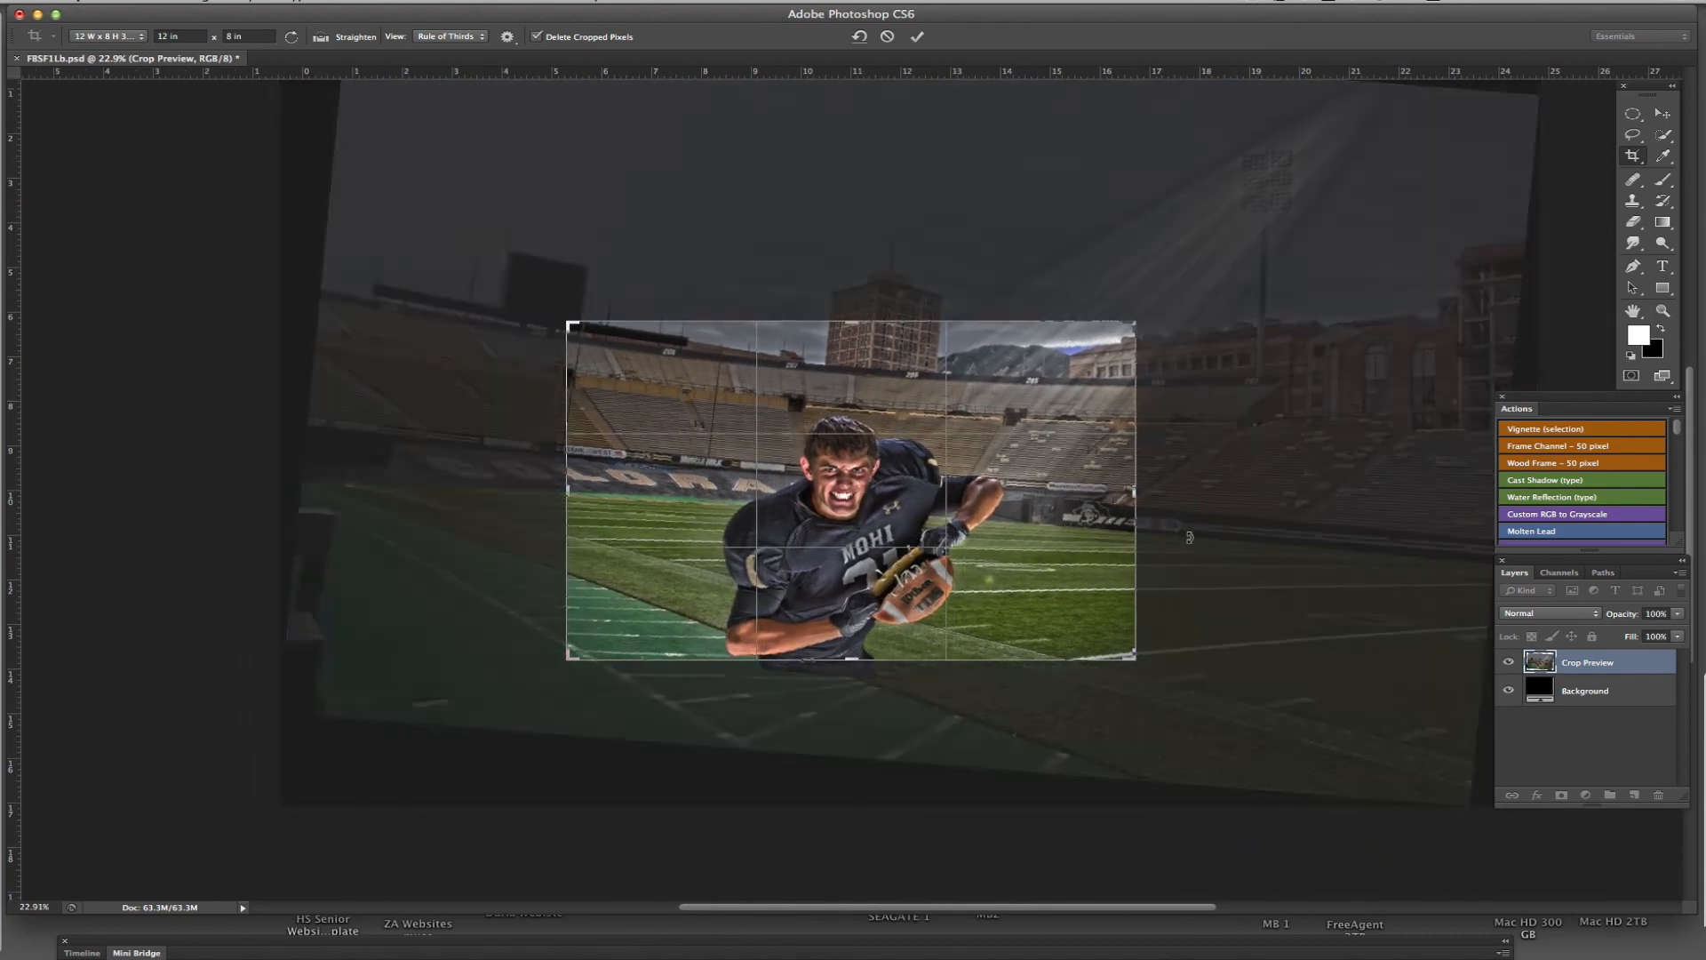
drag(1195, 506, 1187, 579)
drag(1022, 501, 1022, 505)
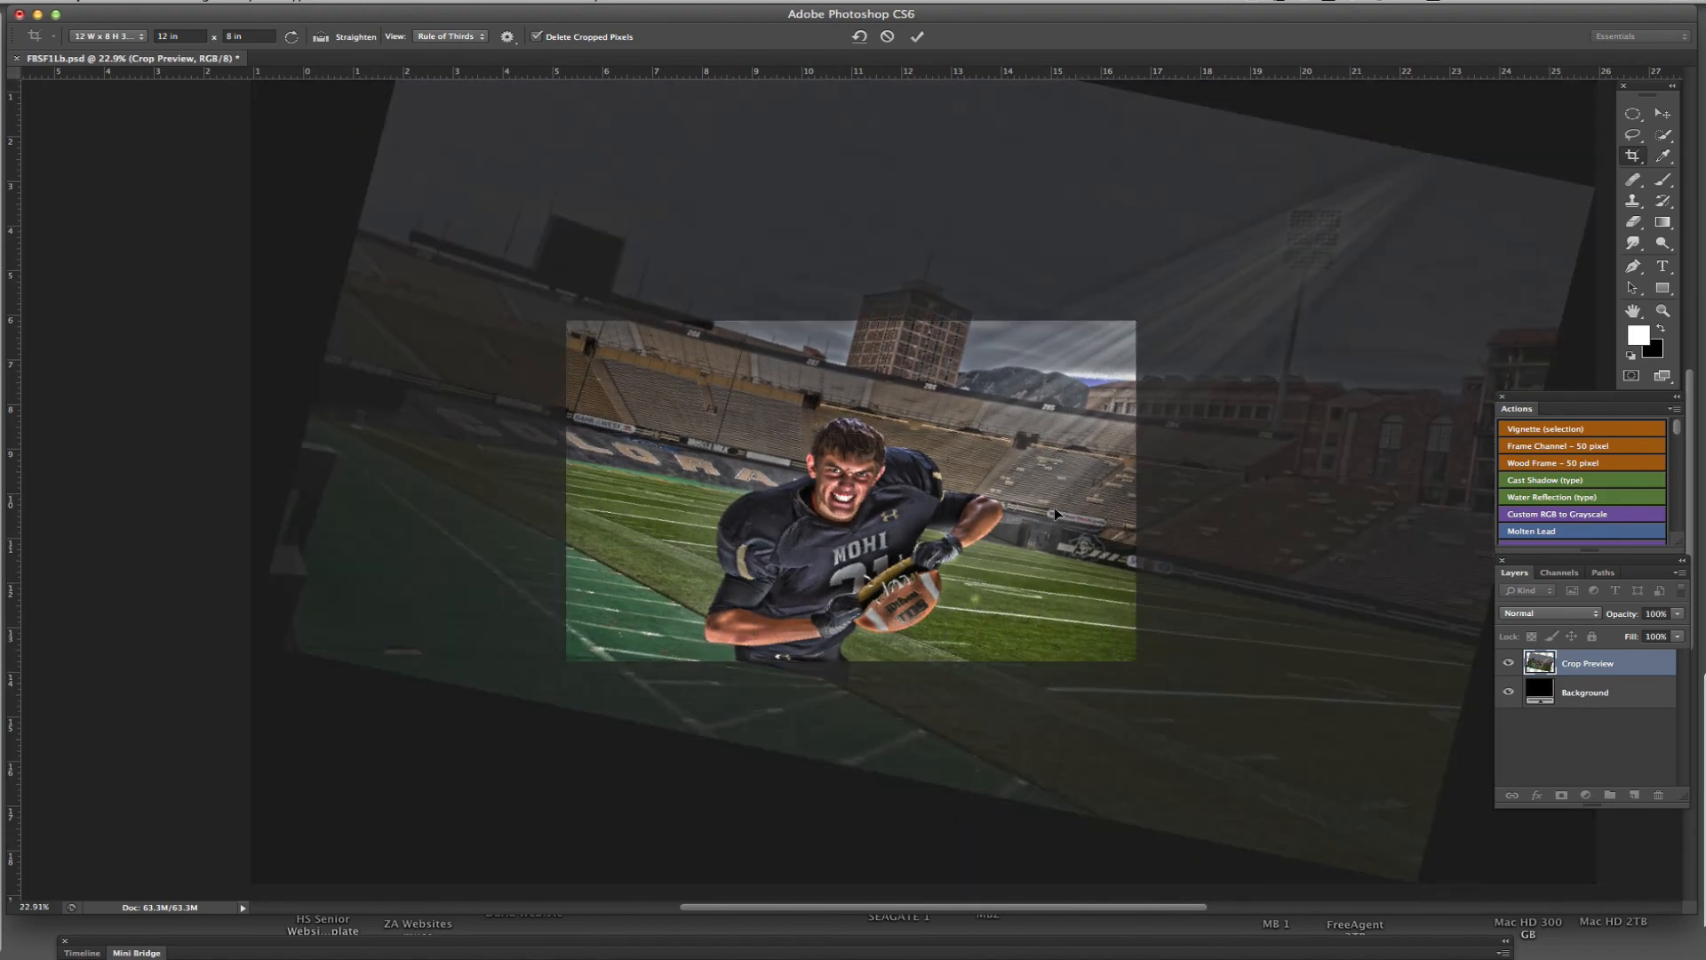
key(Return)
key(super+0)
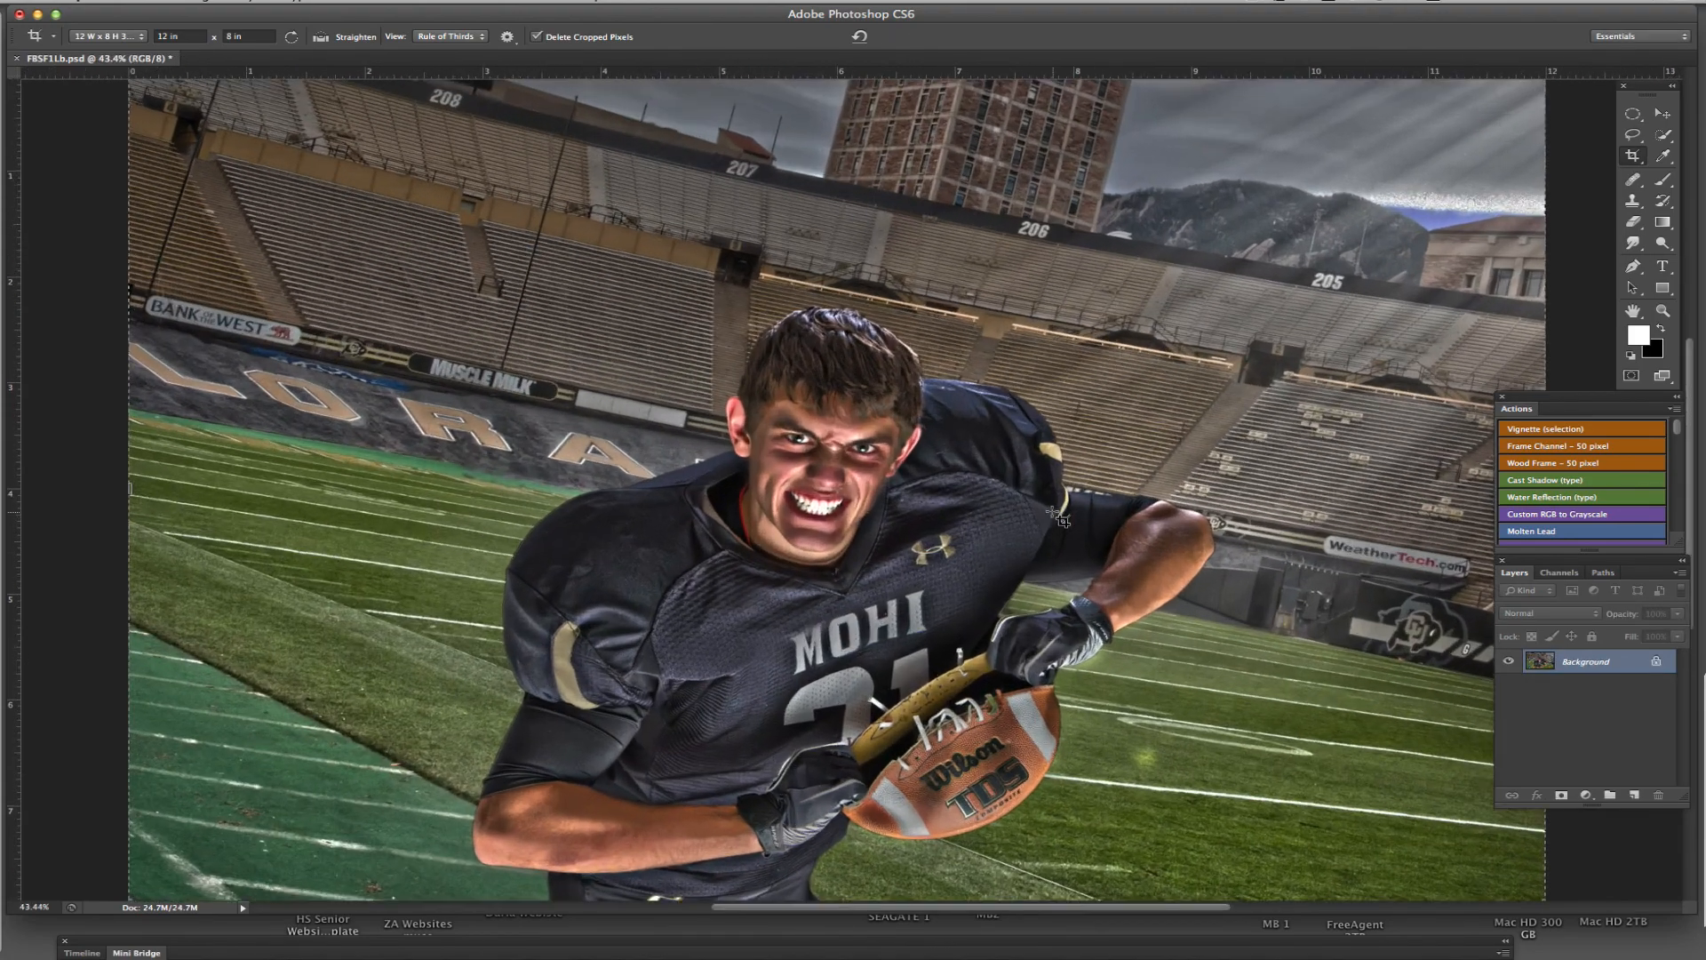